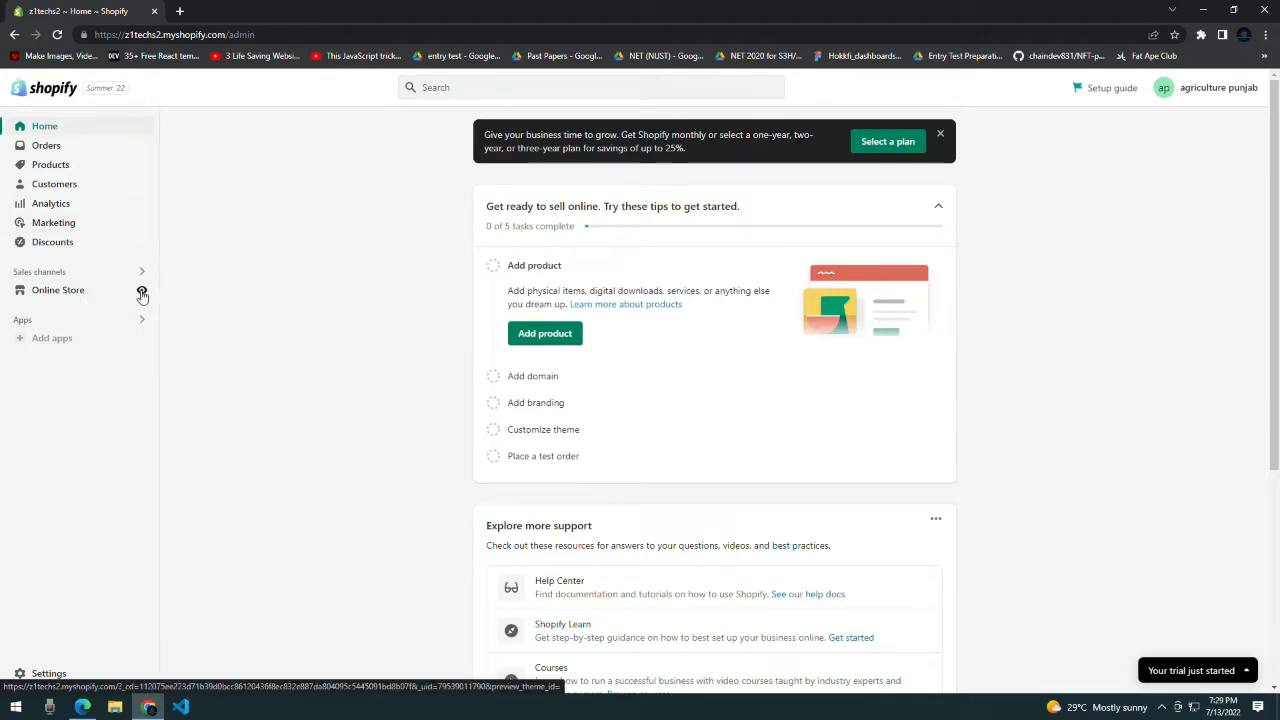
# - View the live storefront, and open the Online Store's Themes page in the admin
pyautogui.click(142, 293)
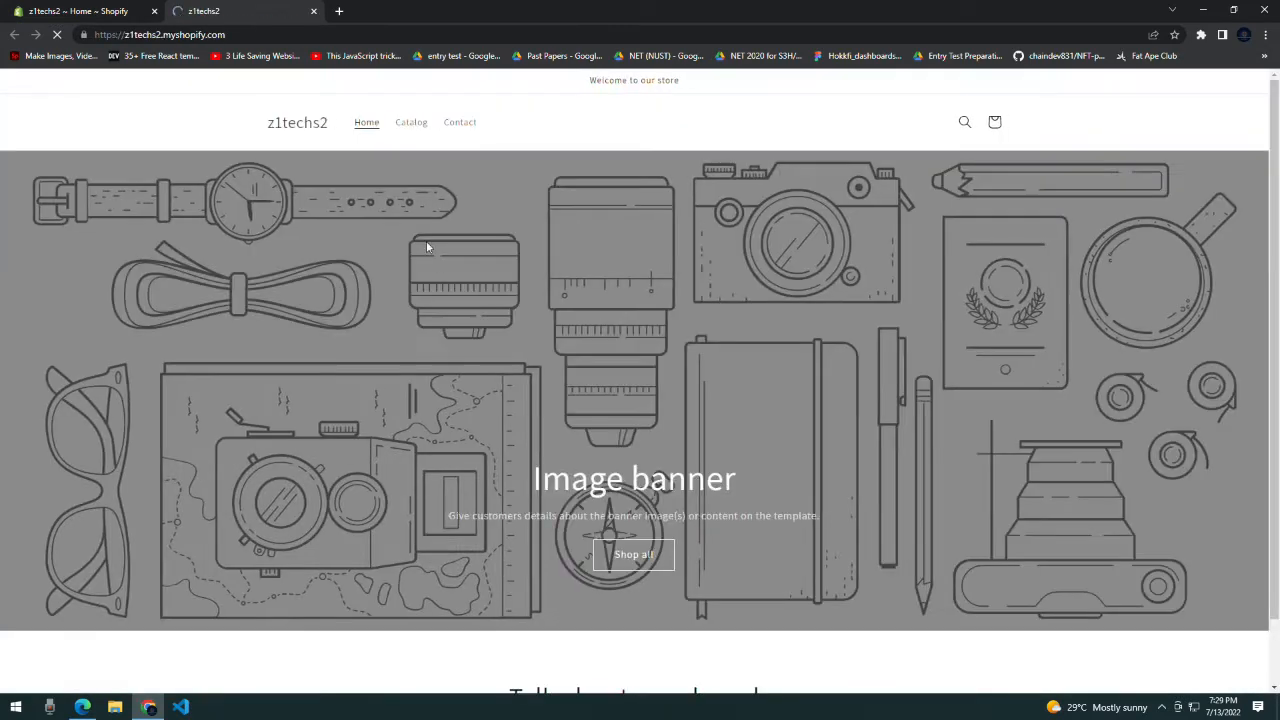
pyautogui.scroll(-4, 961, 330)
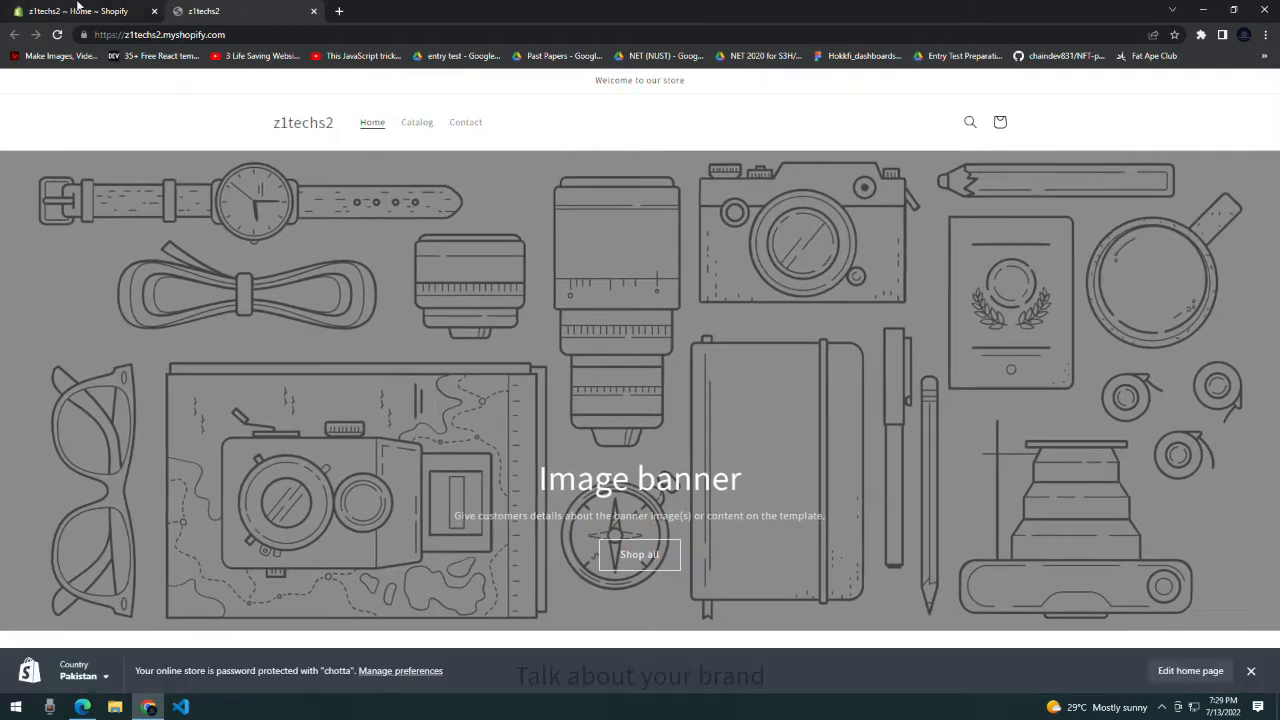
pyautogui.click(40, 11)
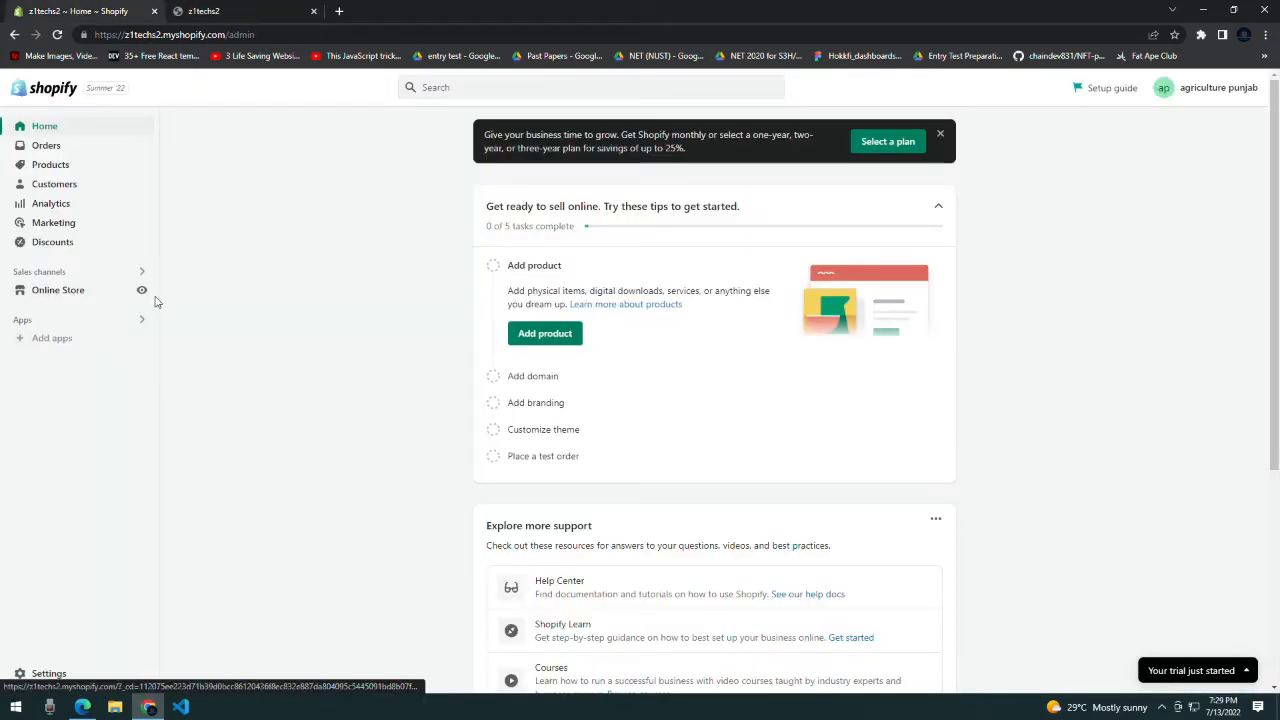
pyautogui.click(33, 295)
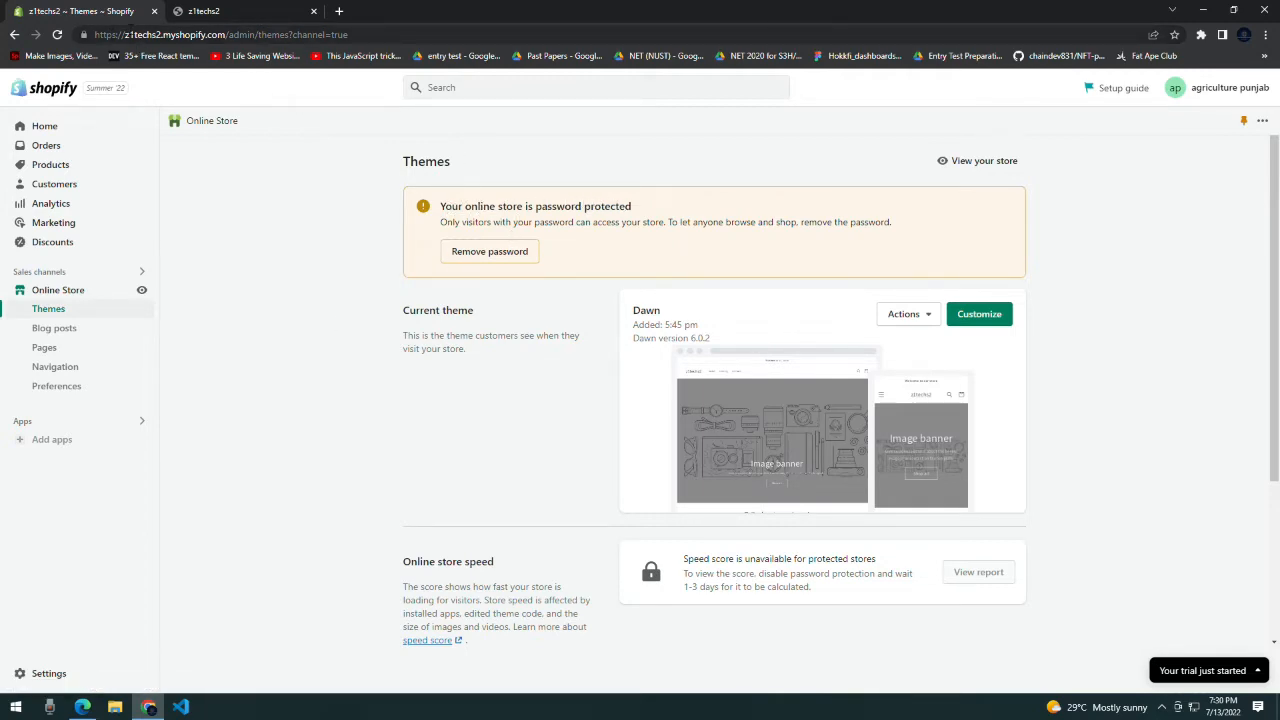
pyautogui.moveTo(124, 34); pyautogui.dragTo(228, 36)
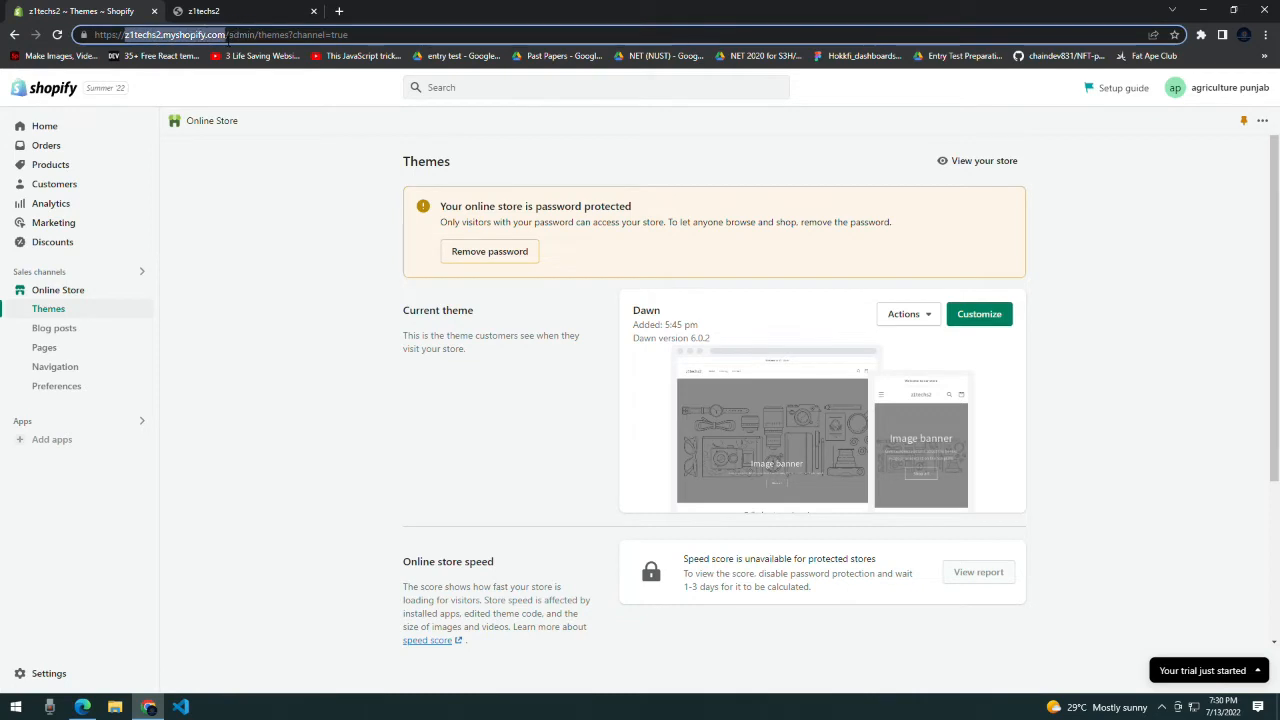
pyautogui.click(339, 11)
pyautogui.hotkey('ctrl', 'v')
pyautogui.press('Escape')
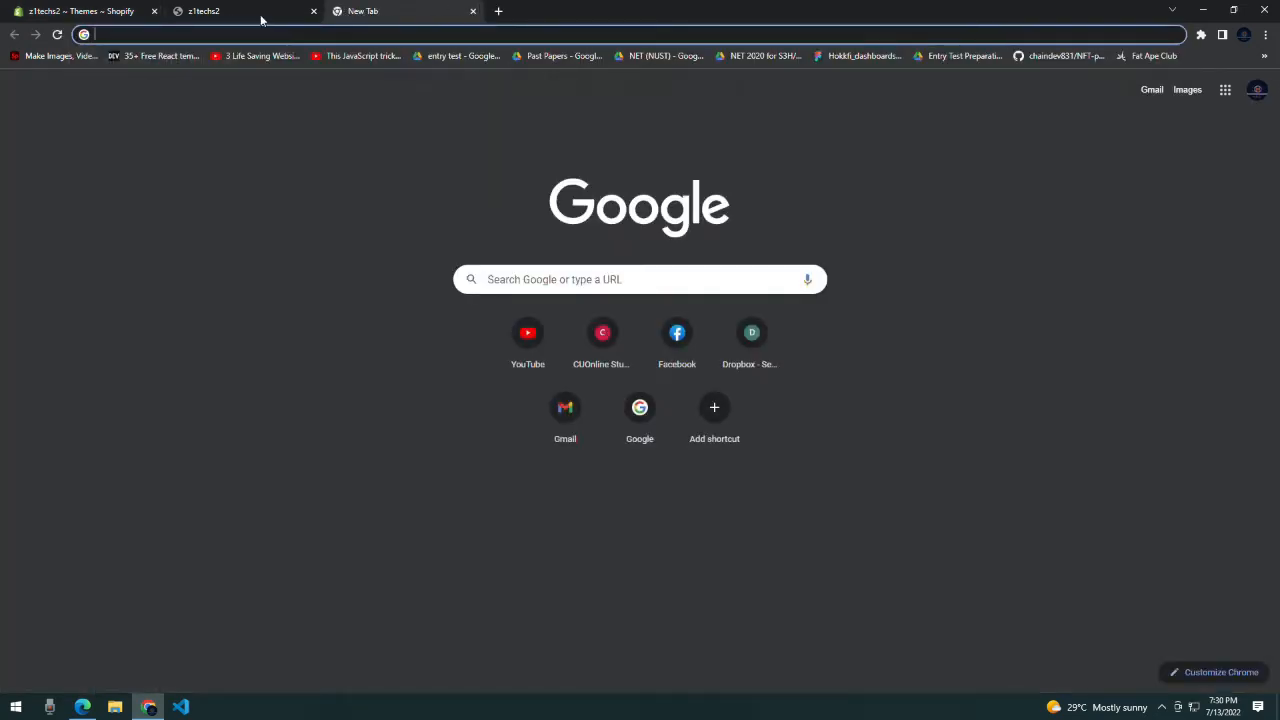
pyautogui.click(258, 14)
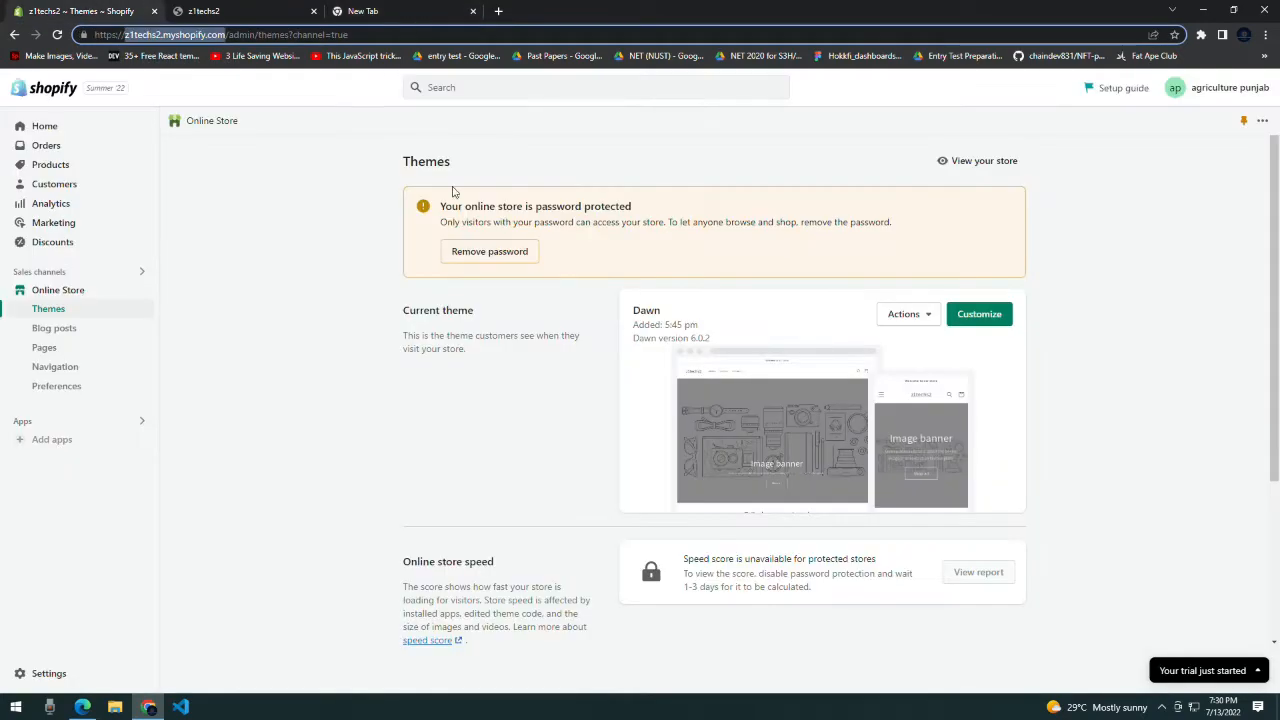
pyautogui.click(230, 10)
pyautogui.hotkey('ctrl', 'l')
pyautogui.hotkey('ctrl', 'c')
pyautogui.click(352, 11)
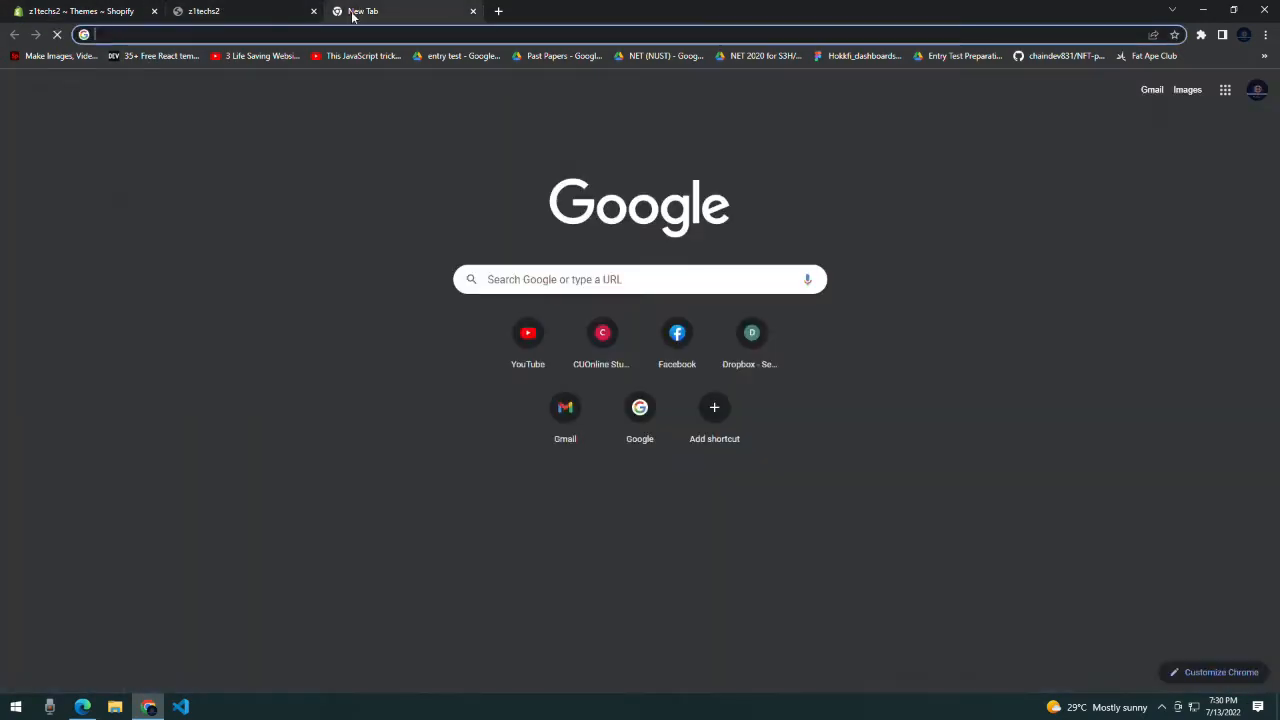
pyautogui.hotkey('ctrl', 'v')
pyautogui.click(474, 12)
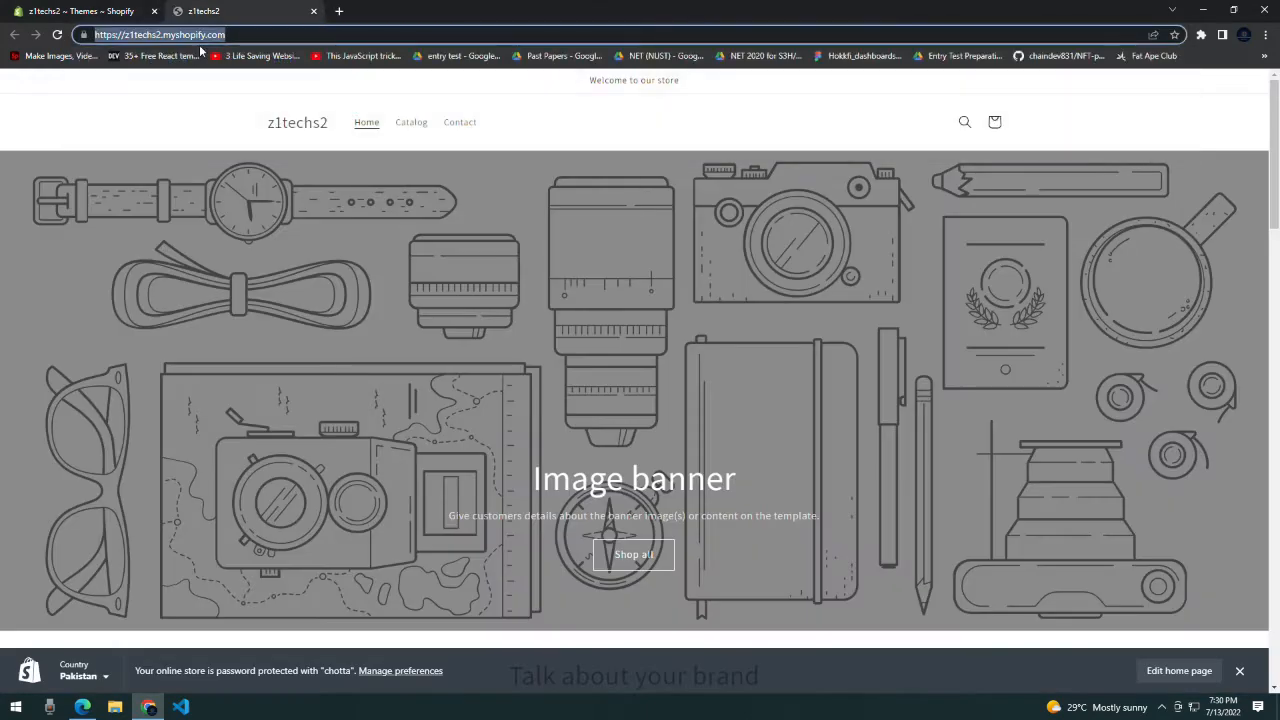
pyautogui.click(123, 11)
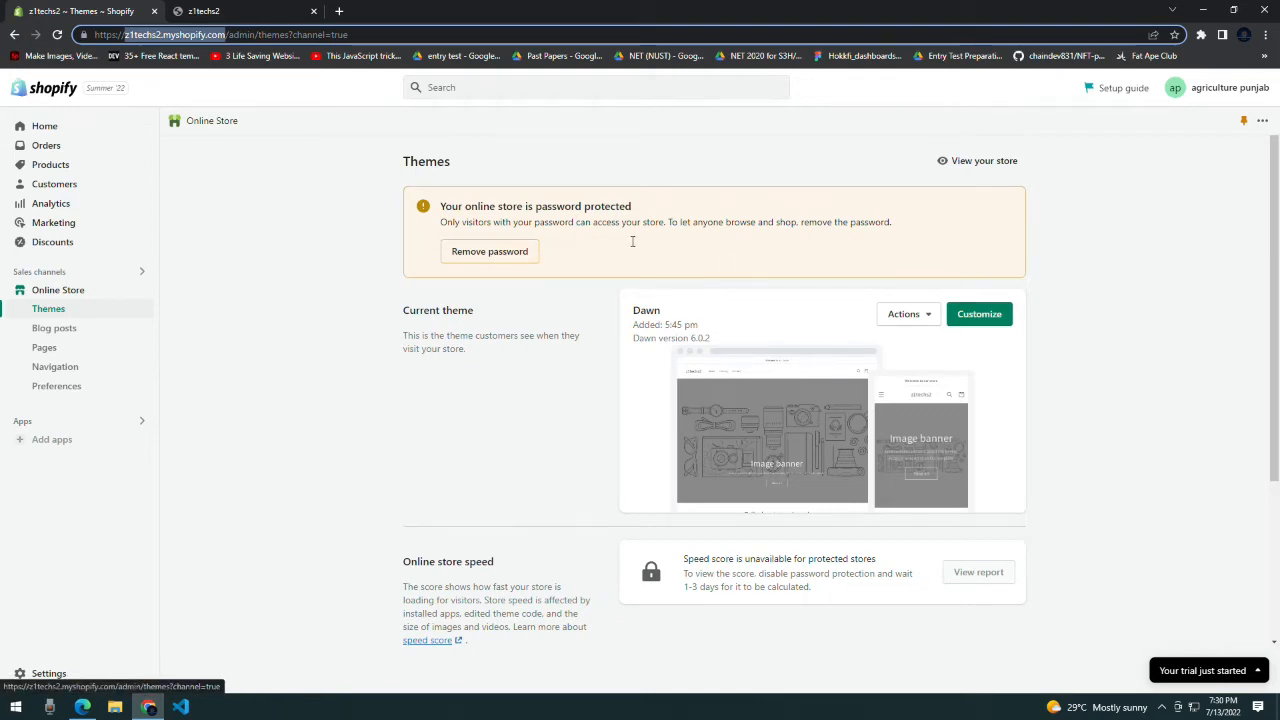
# - Check the options for adding a theme to the theme library
pyautogui.scroll(-2, 788, 243)
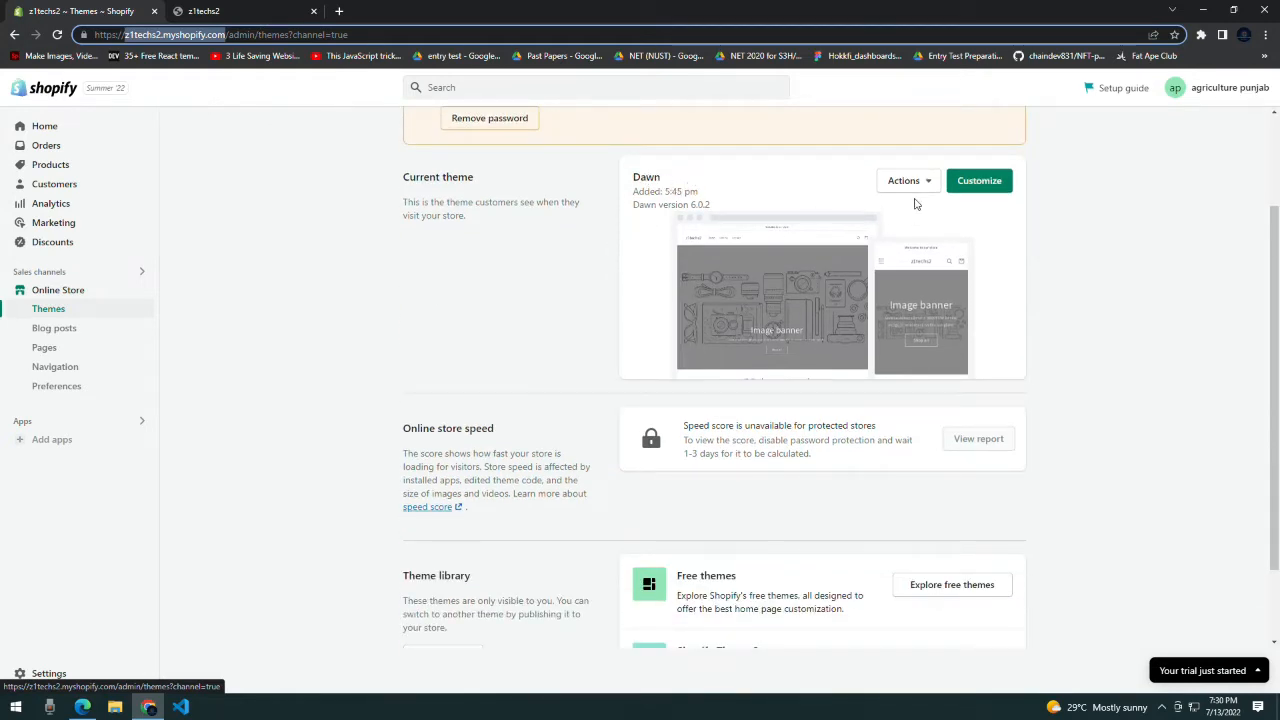
pyautogui.scroll(-1, 1007, 250)
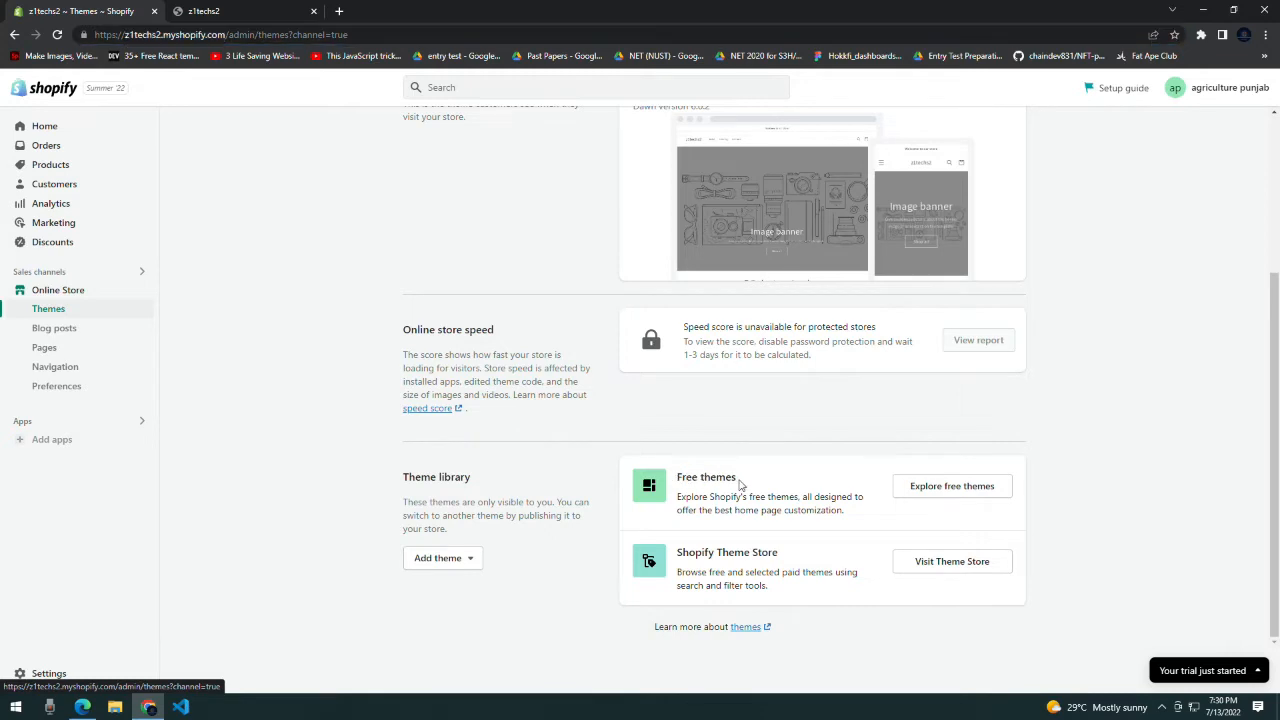
pyautogui.click(469, 560)
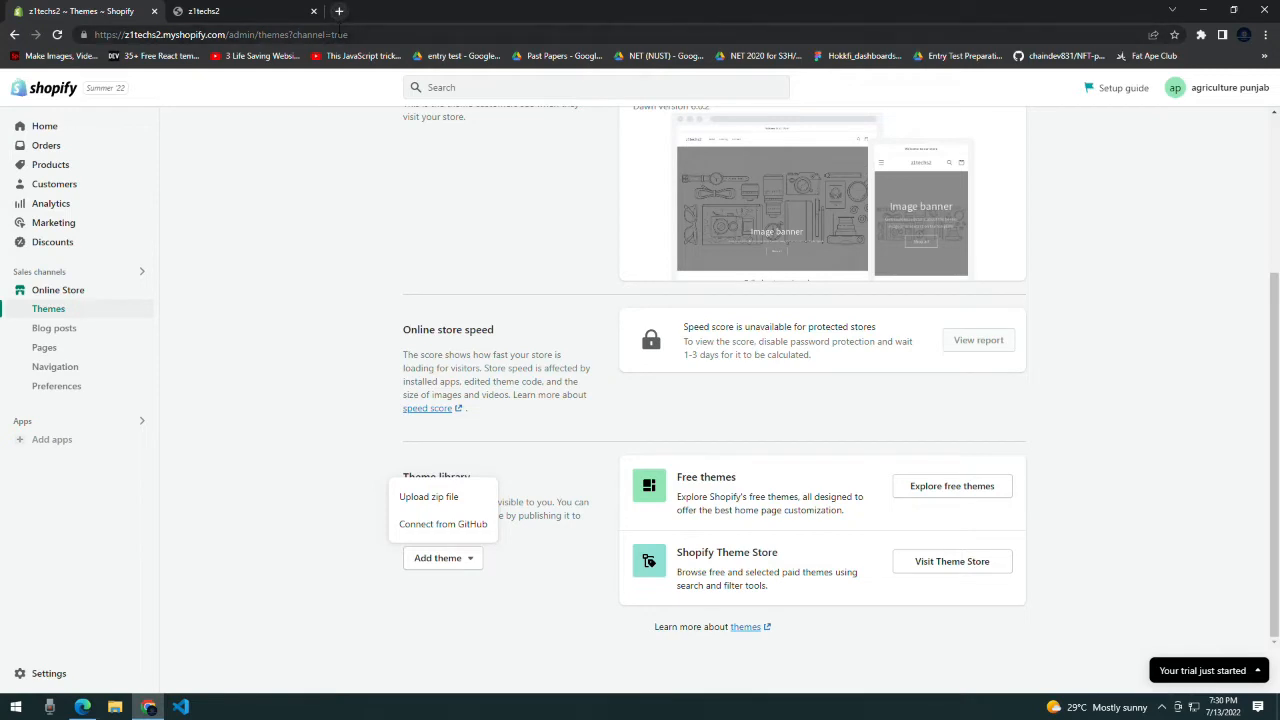
pyautogui.click(254, 425)
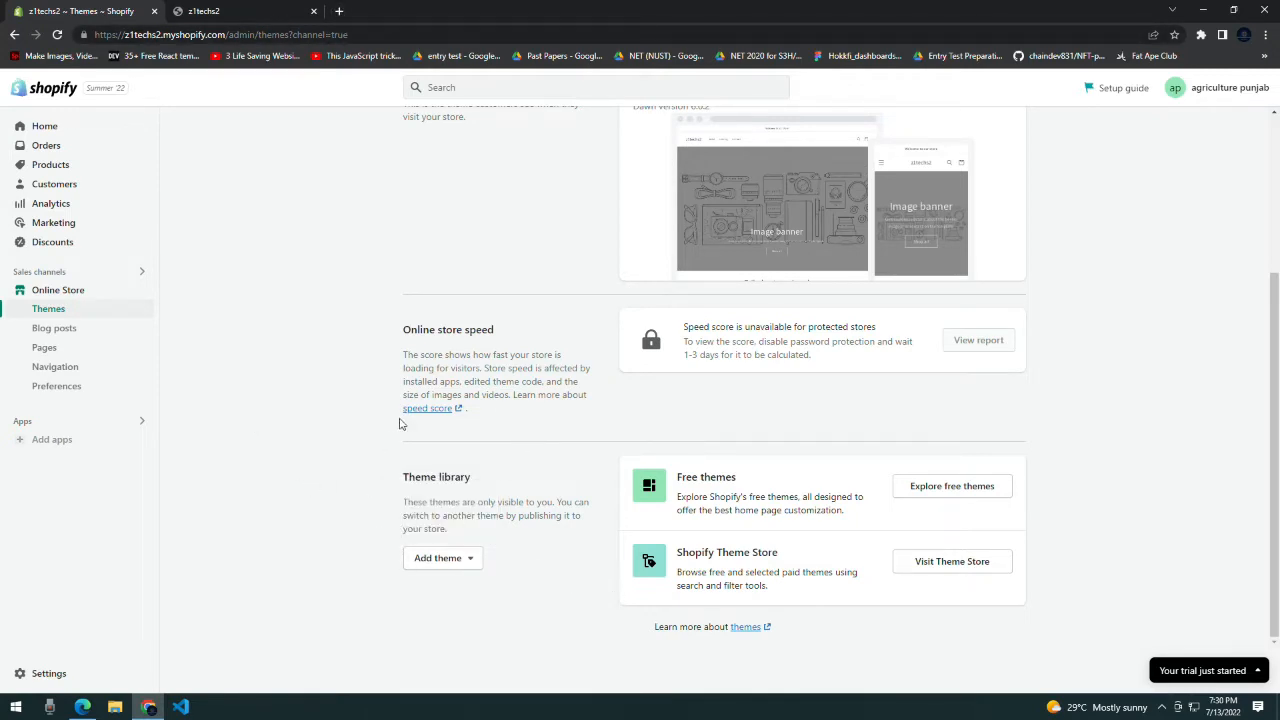
pyautogui.click(463, 563)
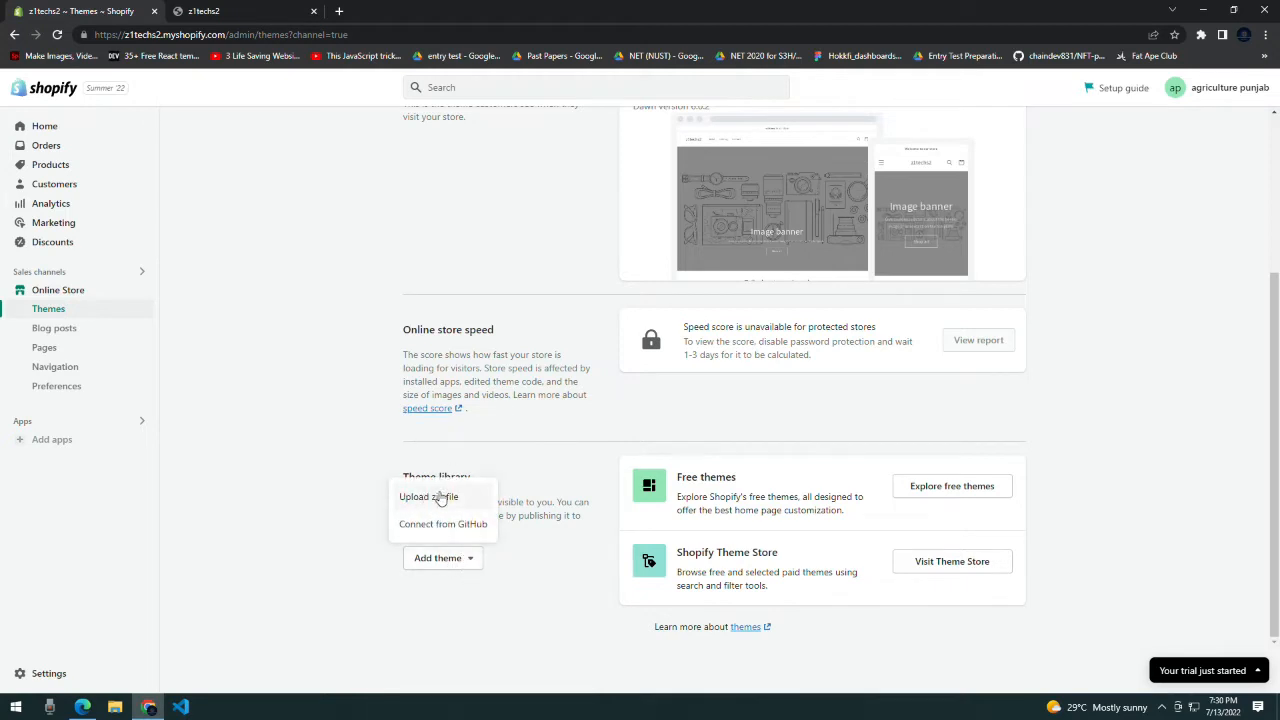
pyautogui.click(364, 527)
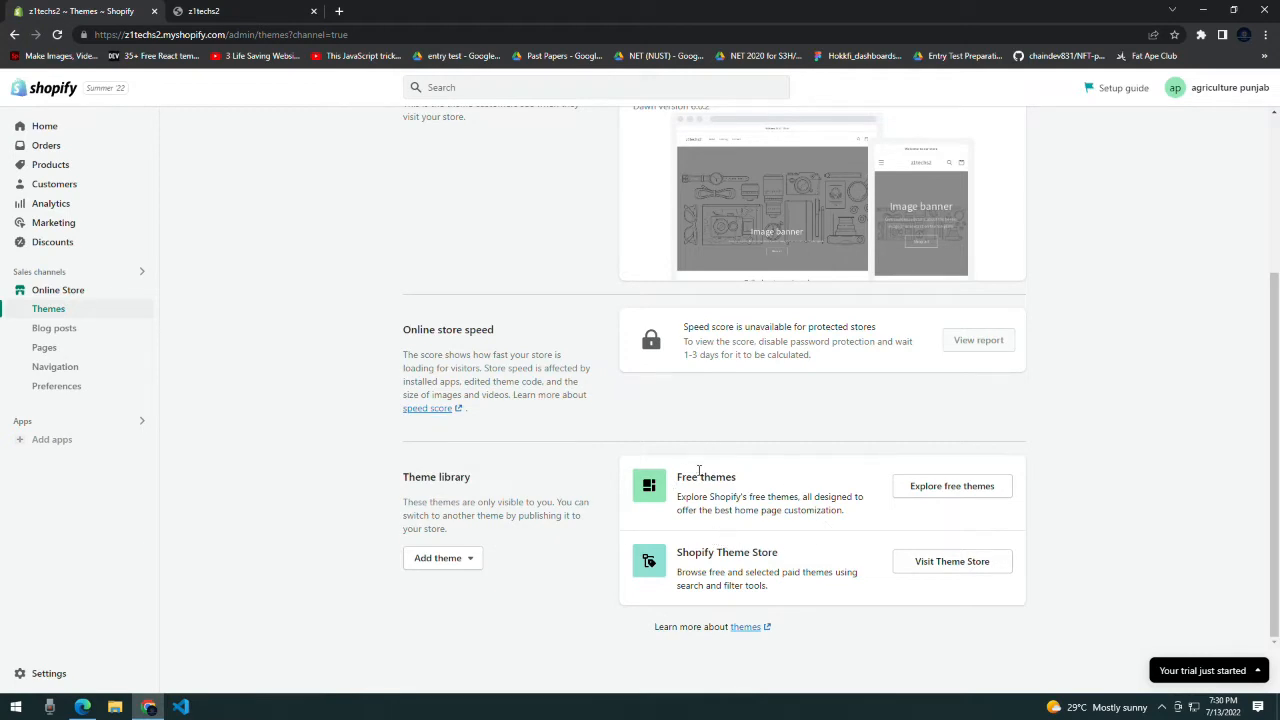
# - Browse Shopify's free themes and add the Ride theme to the theme library
pyautogui.click(971, 489)
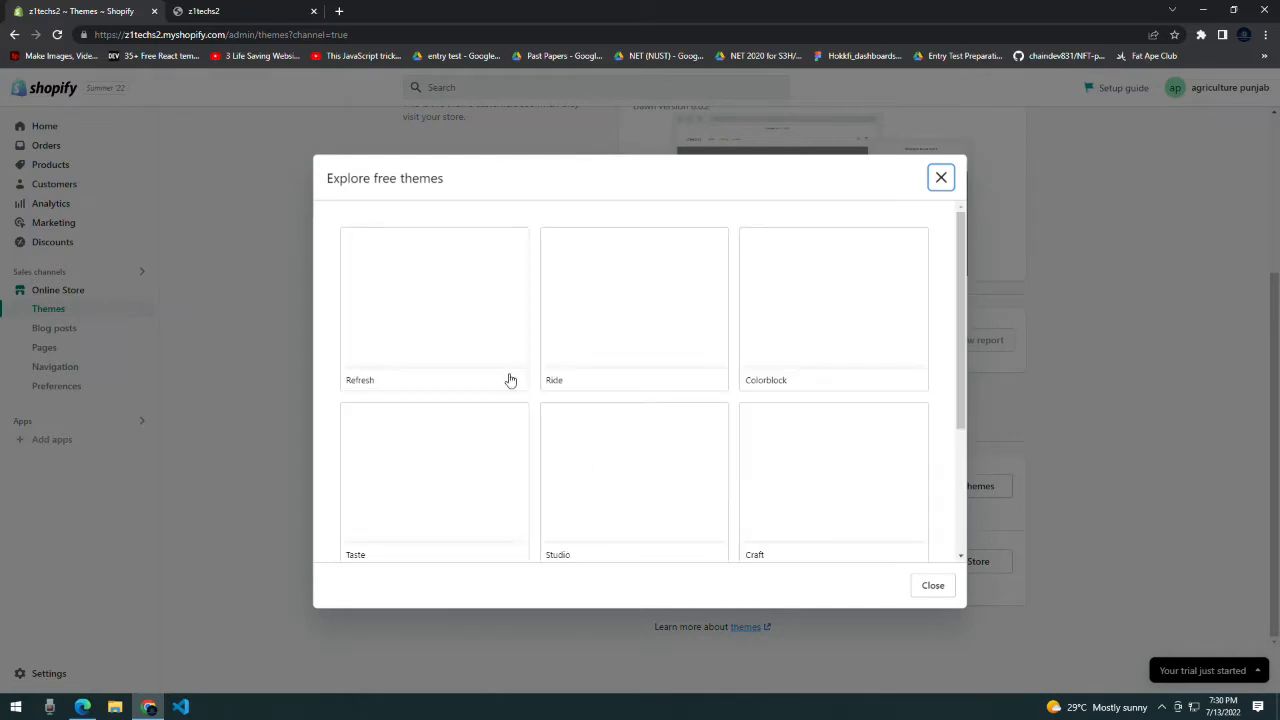
pyautogui.scroll(-2, 508, 372)
pyautogui.scroll(1, 508, 360)
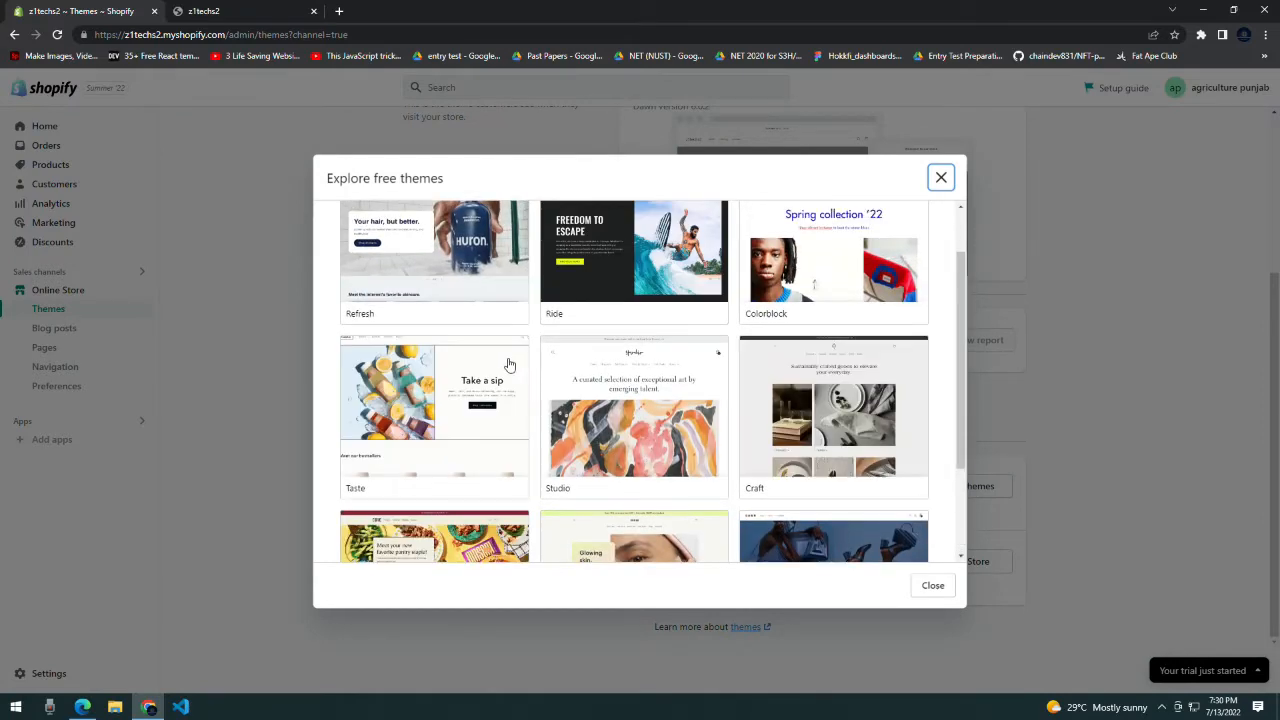
pyautogui.scroll(1, 655, 363)
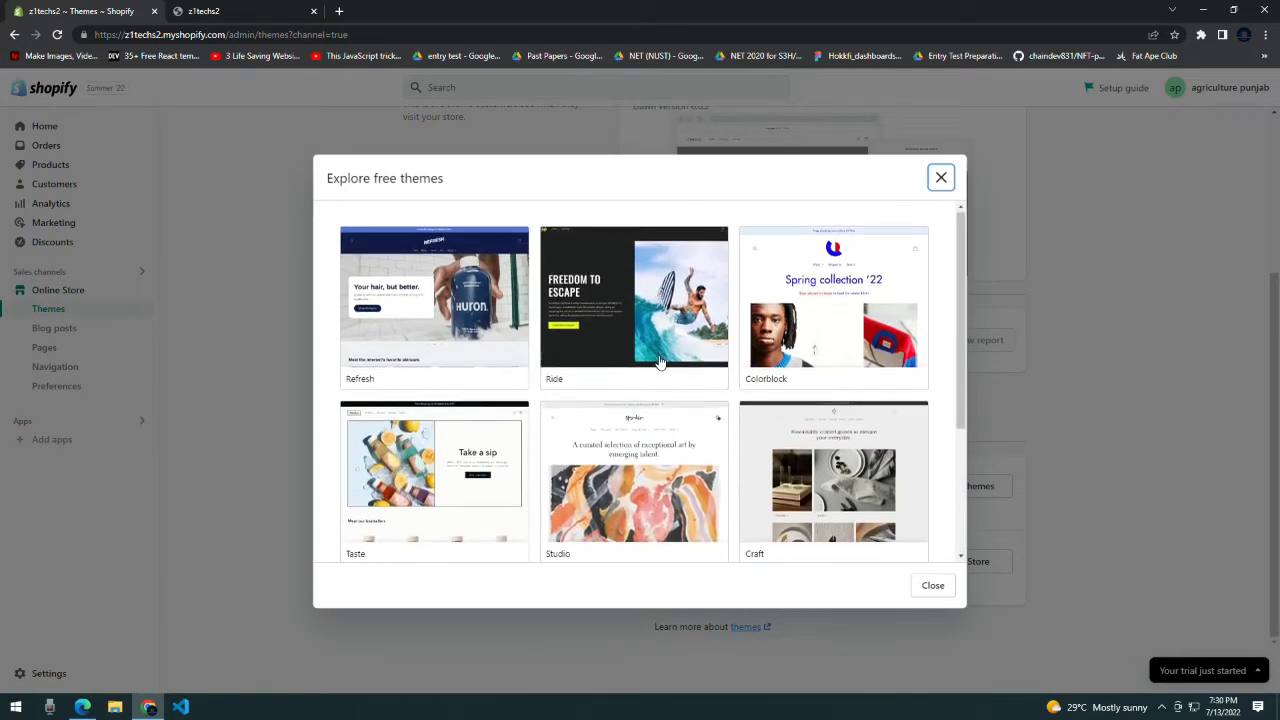
pyautogui.scroll(-2, 659, 362)
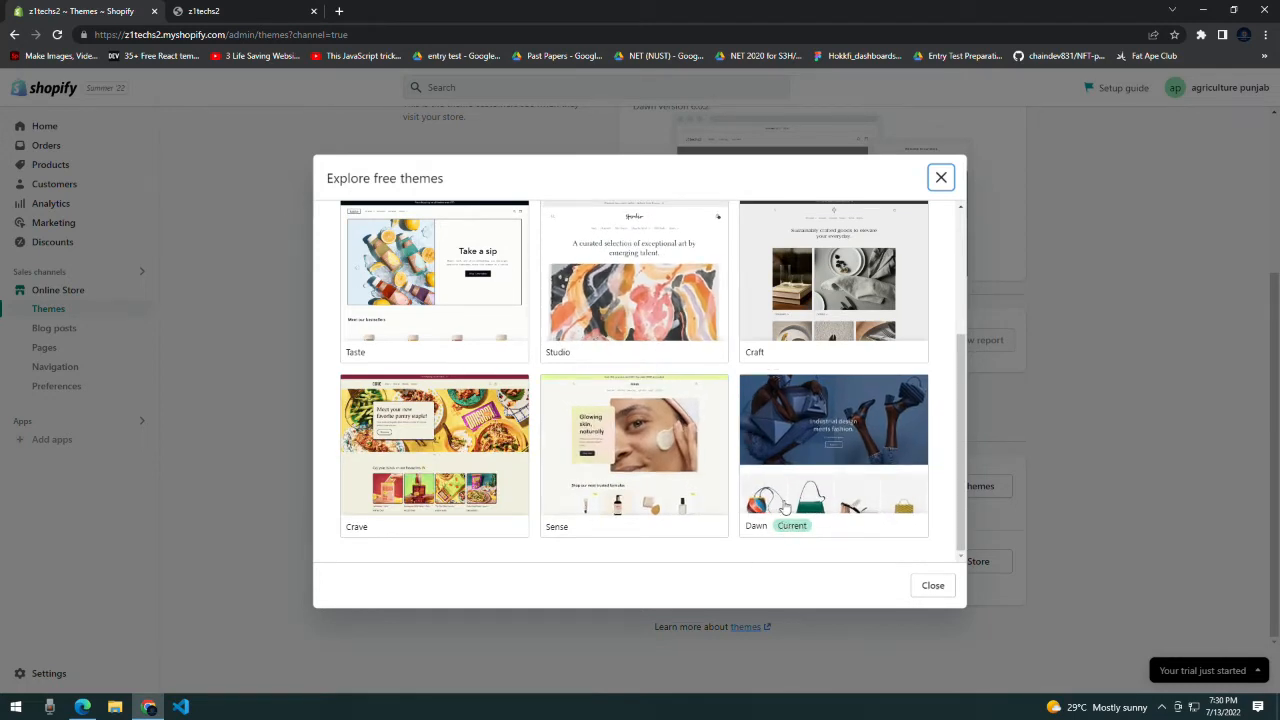
pyautogui.scroll(1, 830, 443)
pyautogui.scroll(1, 830, 443)
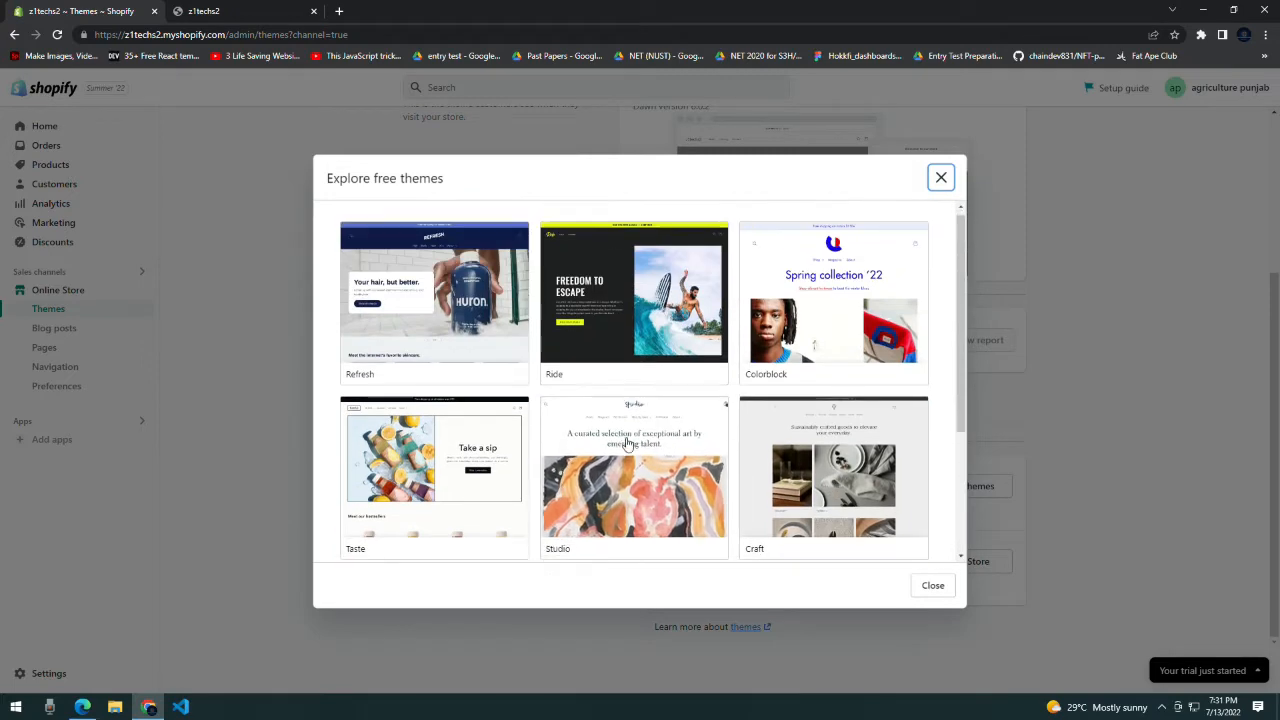
pyautogui.scroll(-1, 620, 350)
pyautogui.scroll(1, 450, 280)
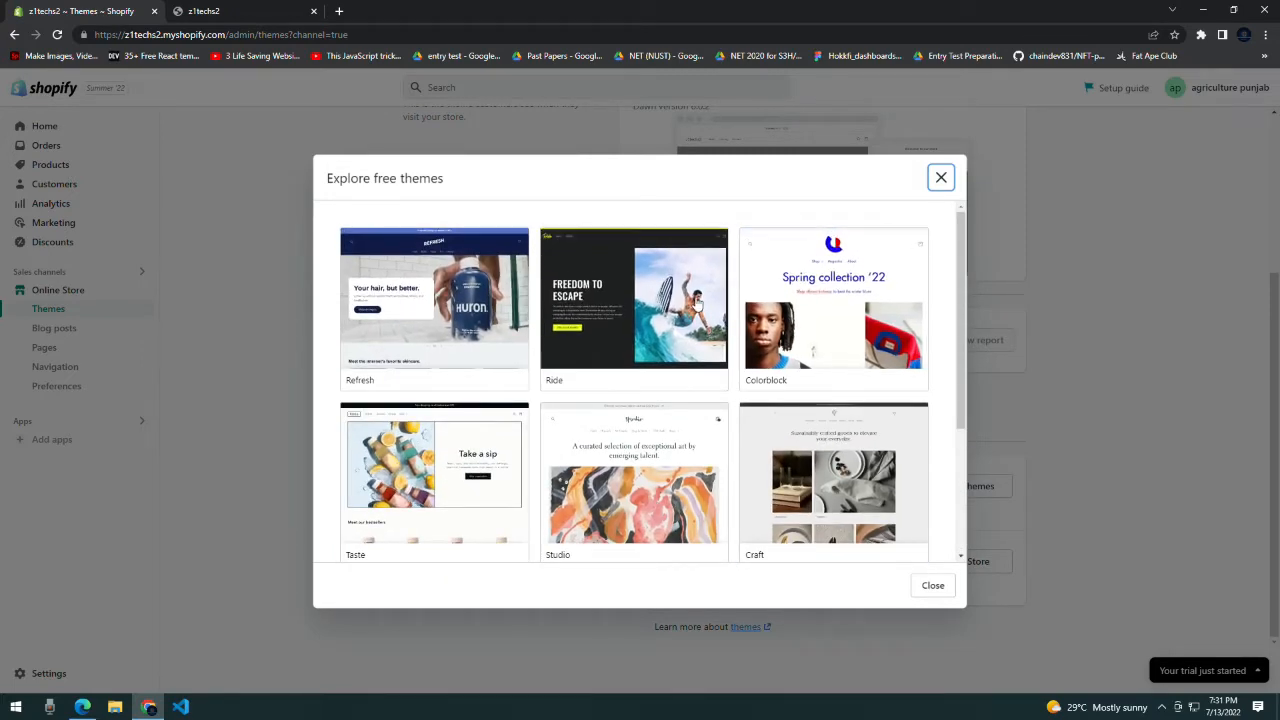
pyautogui.click(620, 268)
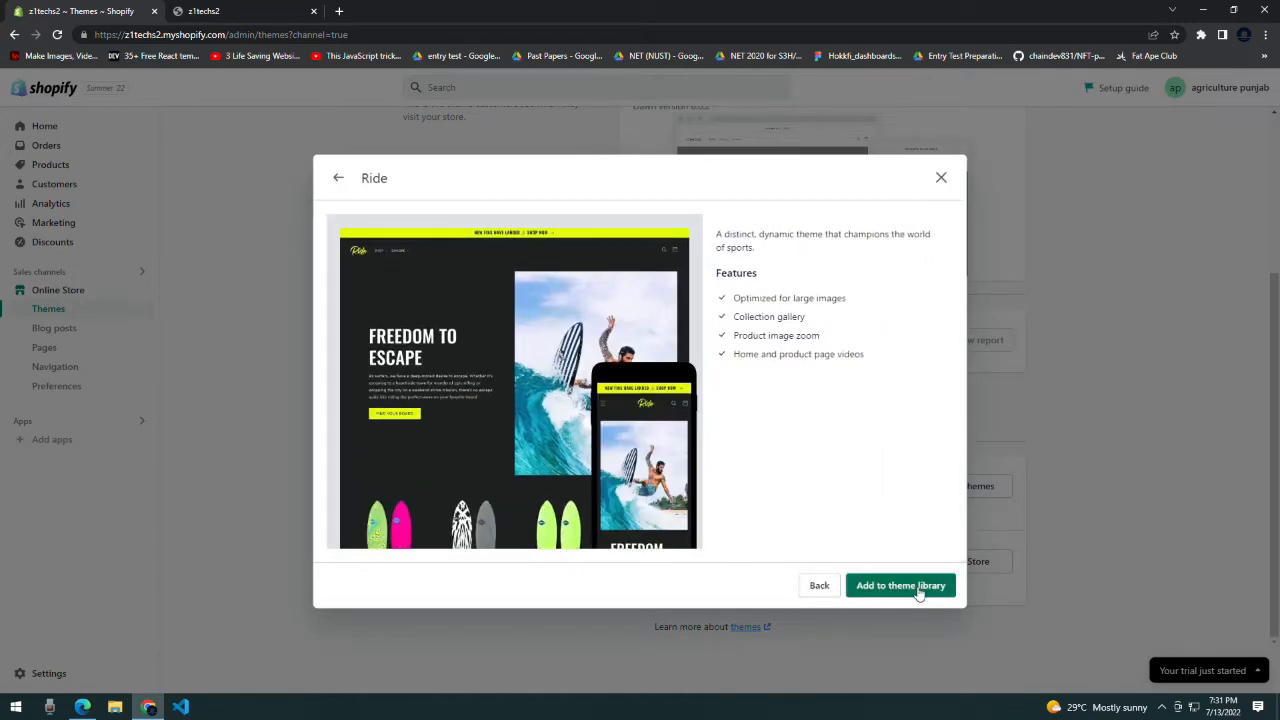
pyautogui.doubleClick(918, 590)
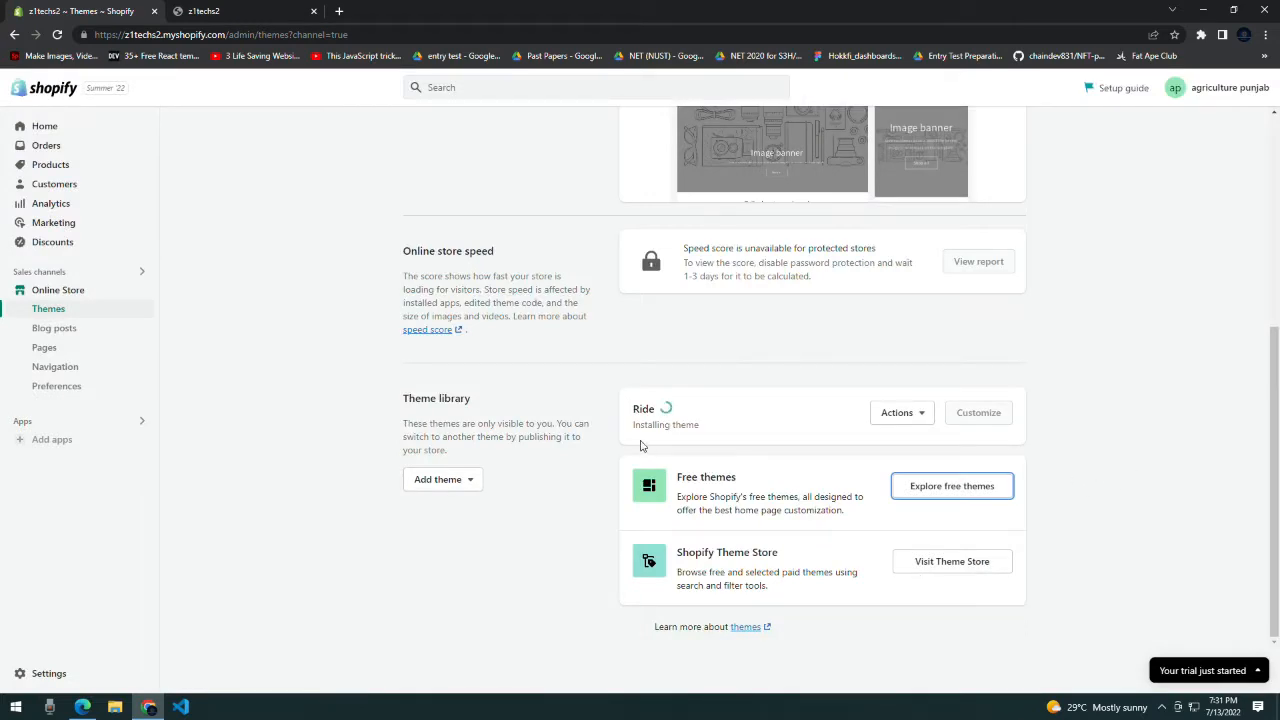
# - Publish the Ride theme from the theme library as the store's current theme
pyautogui.click(890, 416)
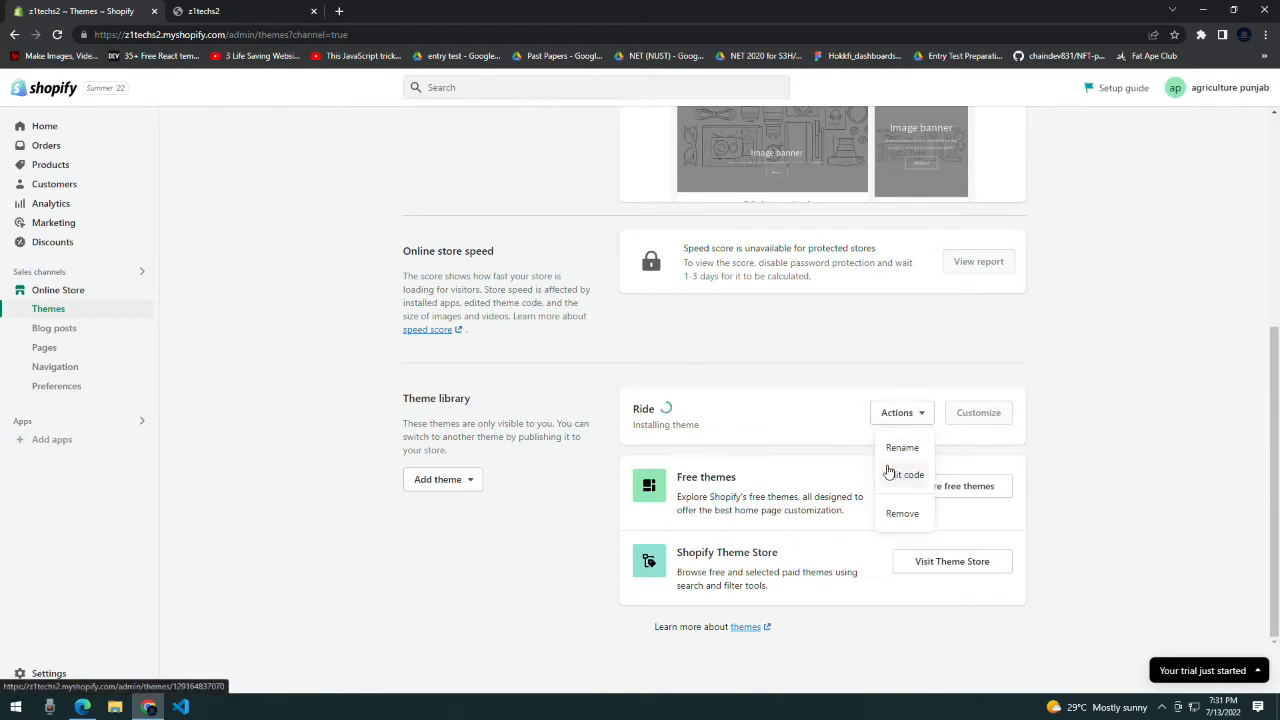
pyautogui.click(551, 472)
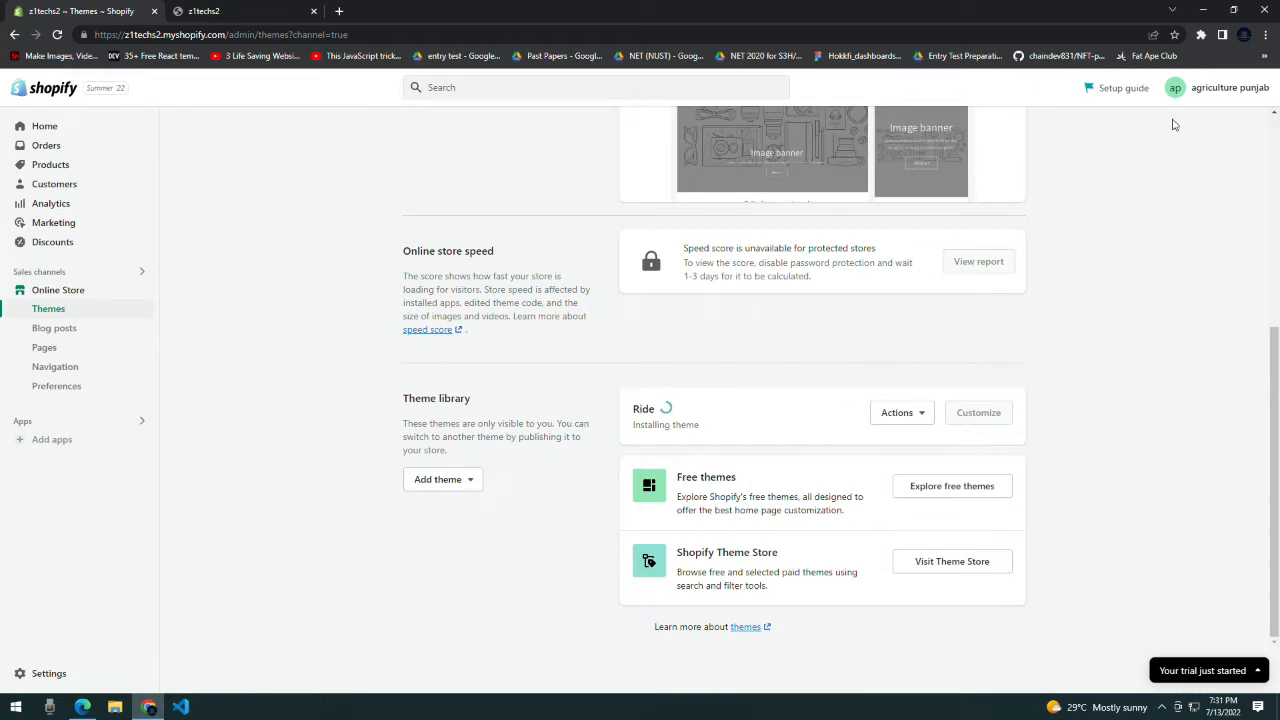
pyautogui.scroll(3, 943, 366)
pyautogui.scroll(-3, 876, 396)
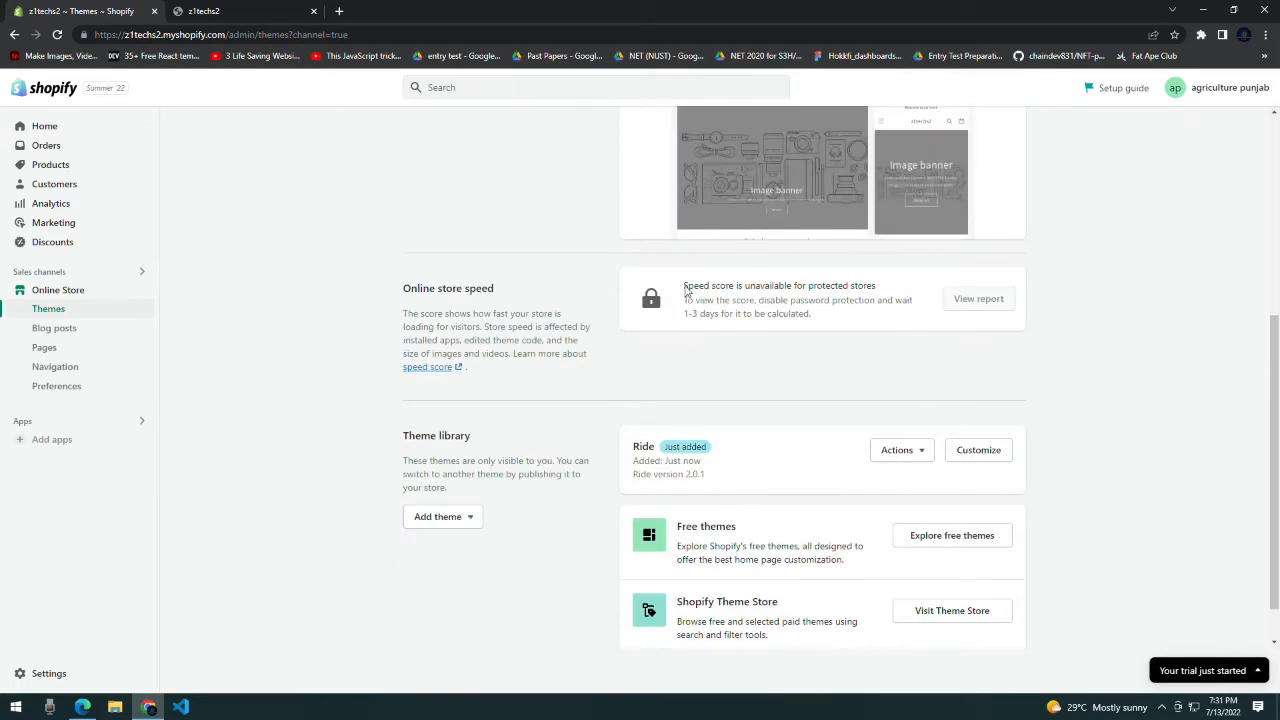
pyautogui.scroll(-1, 754, 400)
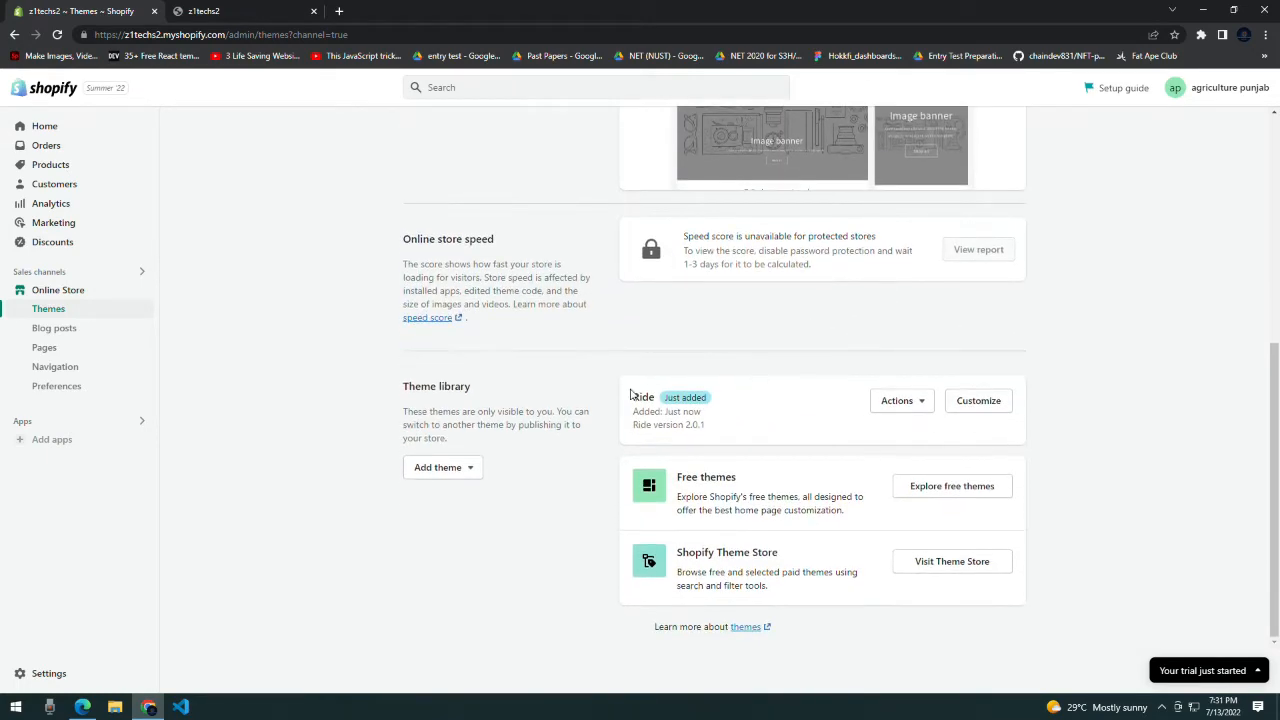
pyautogui.click(901, 403)
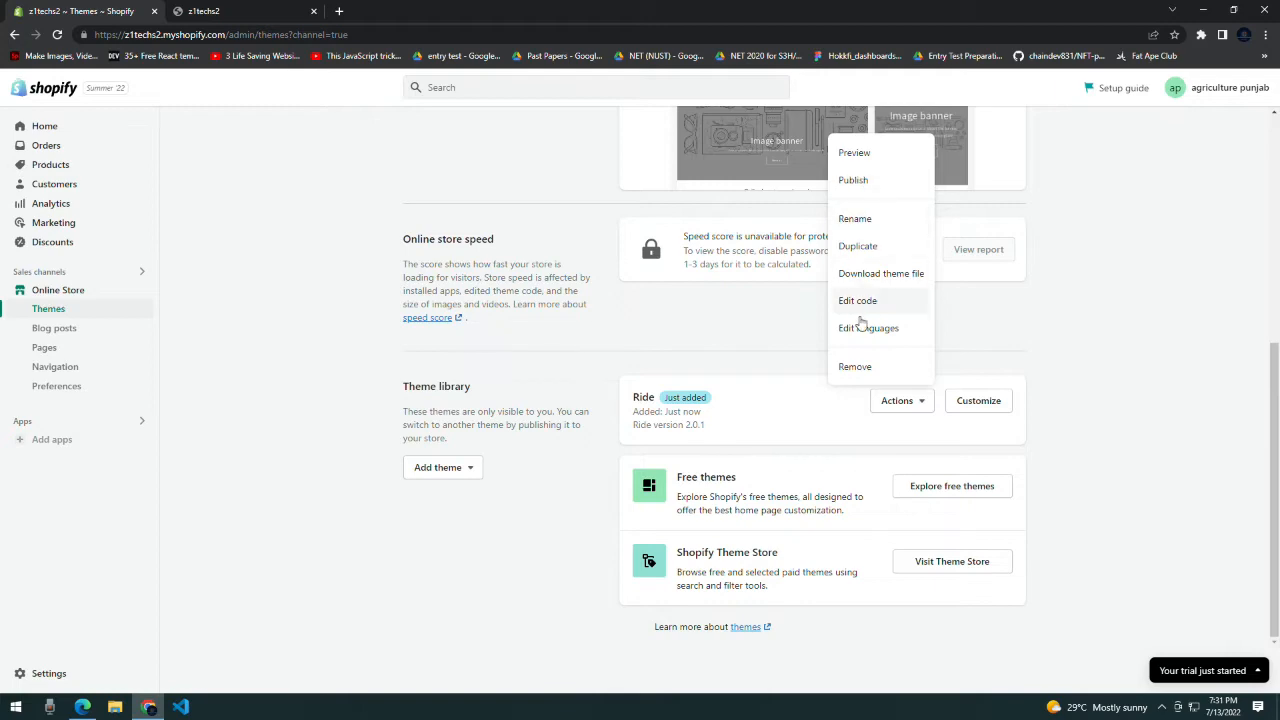
pyautogui.click(855, 181)
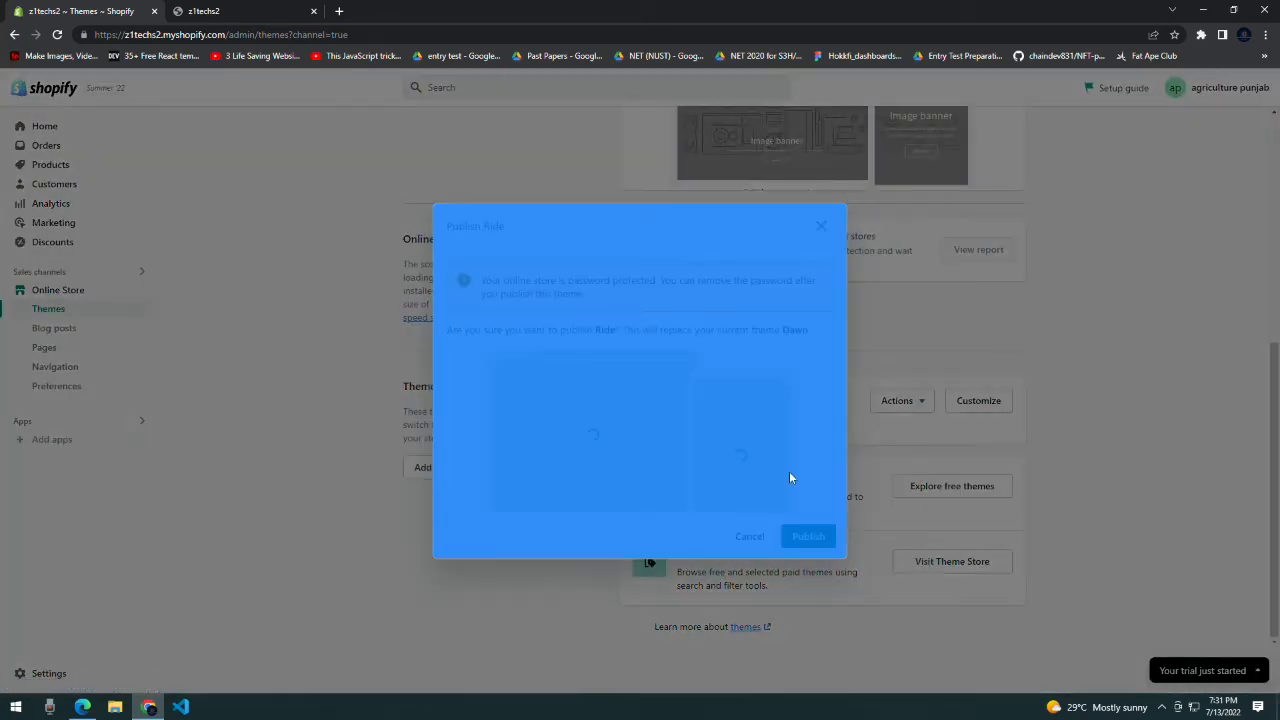
pyautogui.click(823, 545)
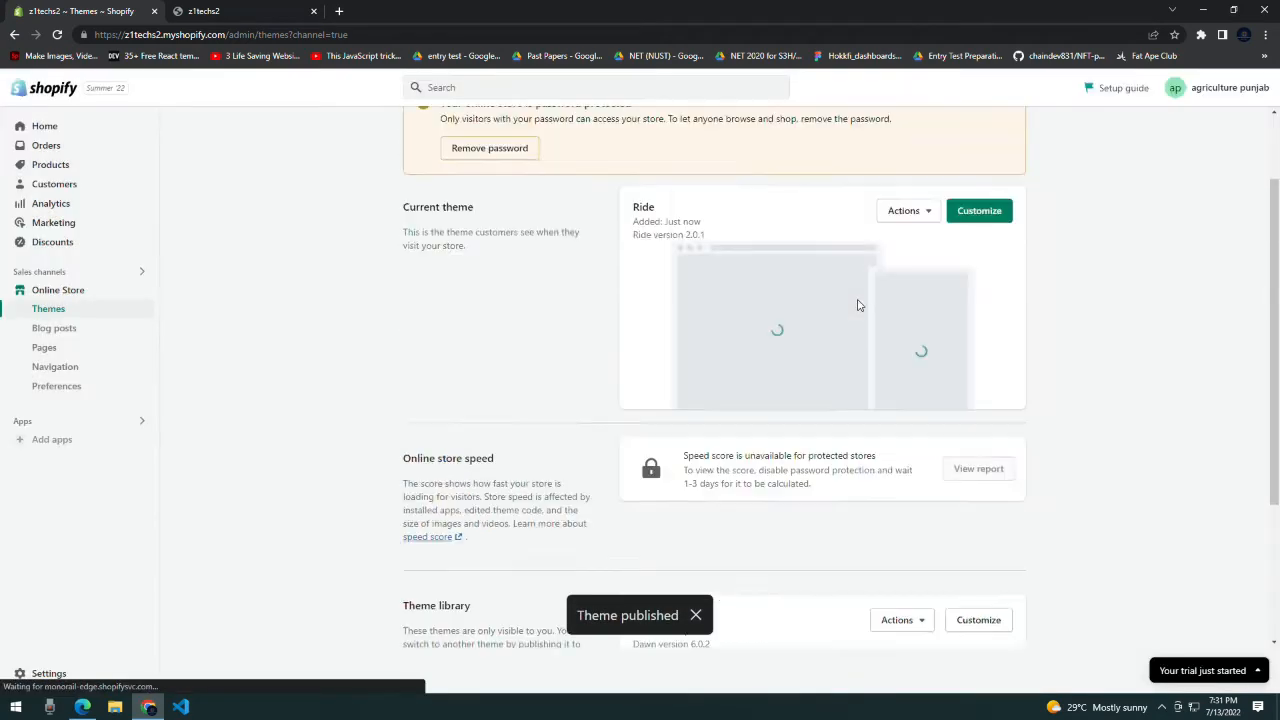
# - Reload the storefront and look through its home page with the newly published theme
pyautogui.scroll(1, 860, 305)
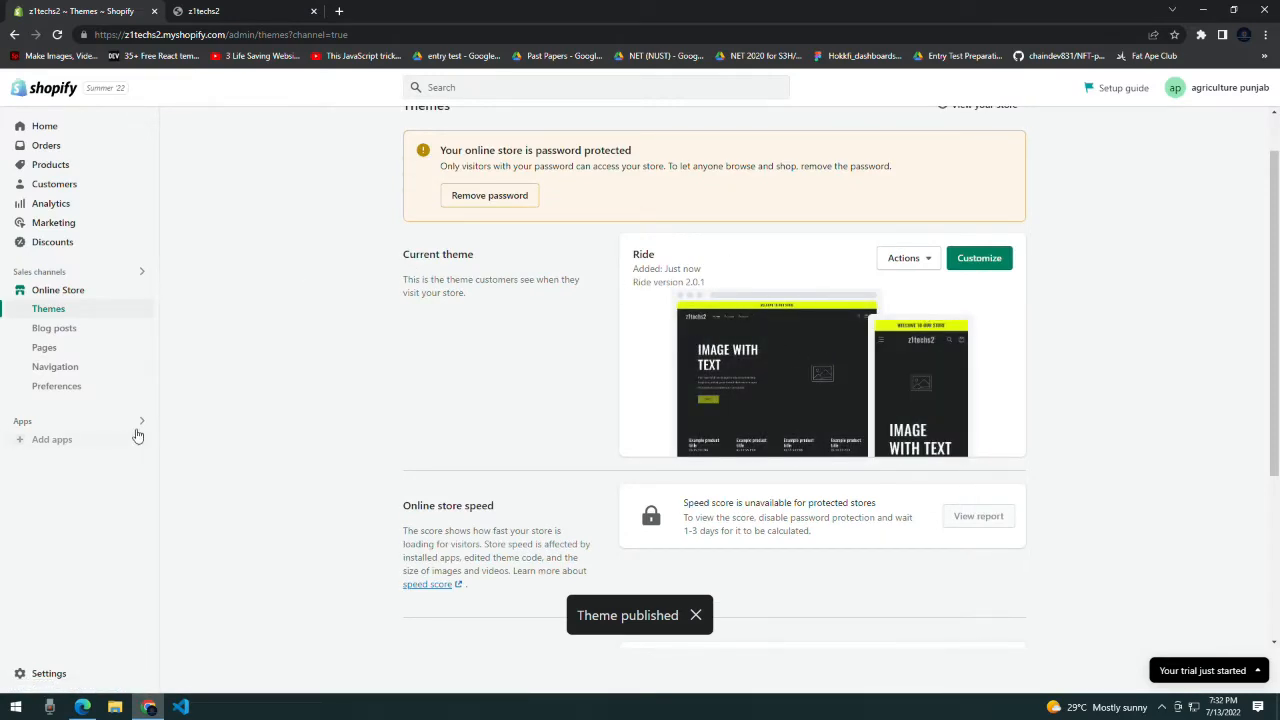
pyautogui.click(142, 290)
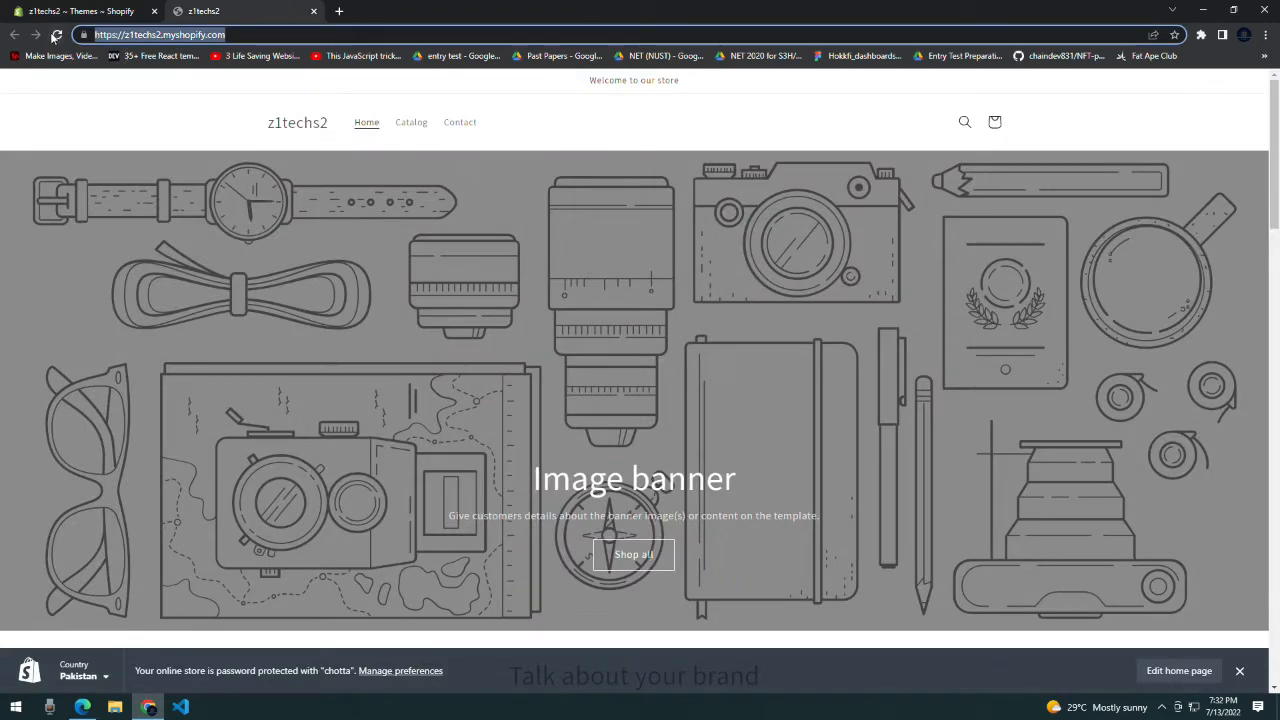
pyautogui.click(56, 35)
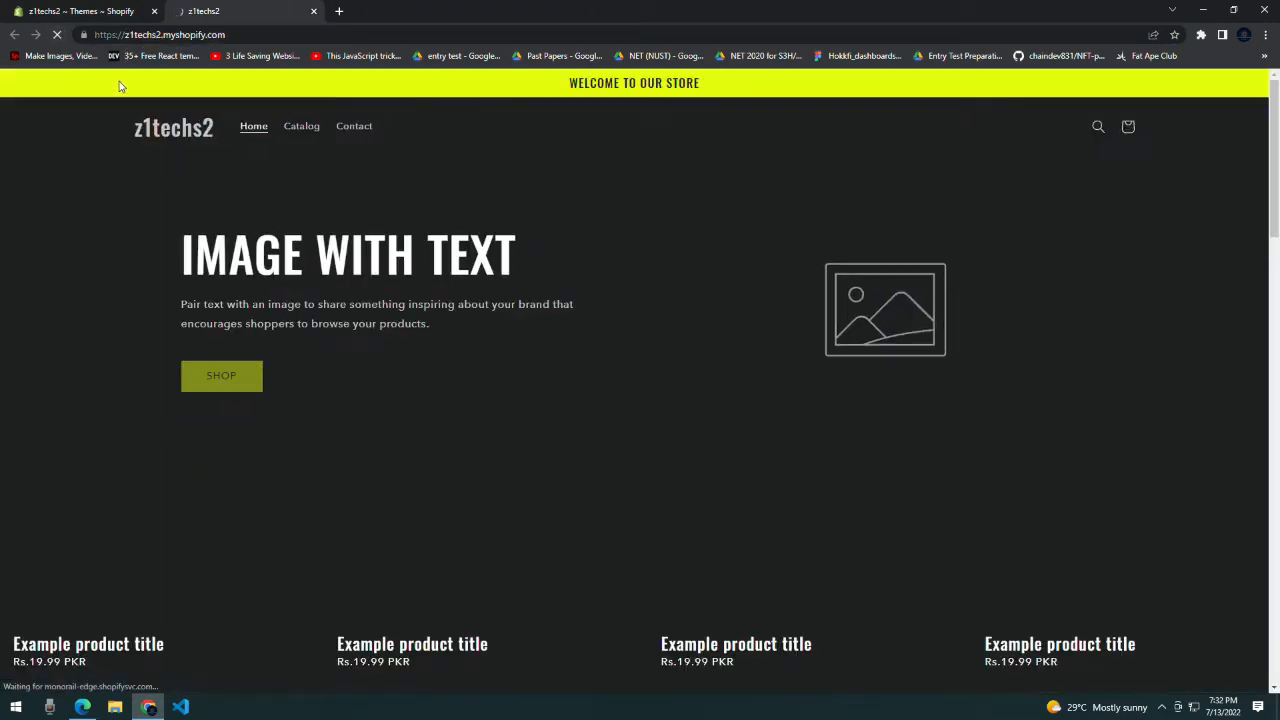
pyautogui.scroll(-15, 457, 329)
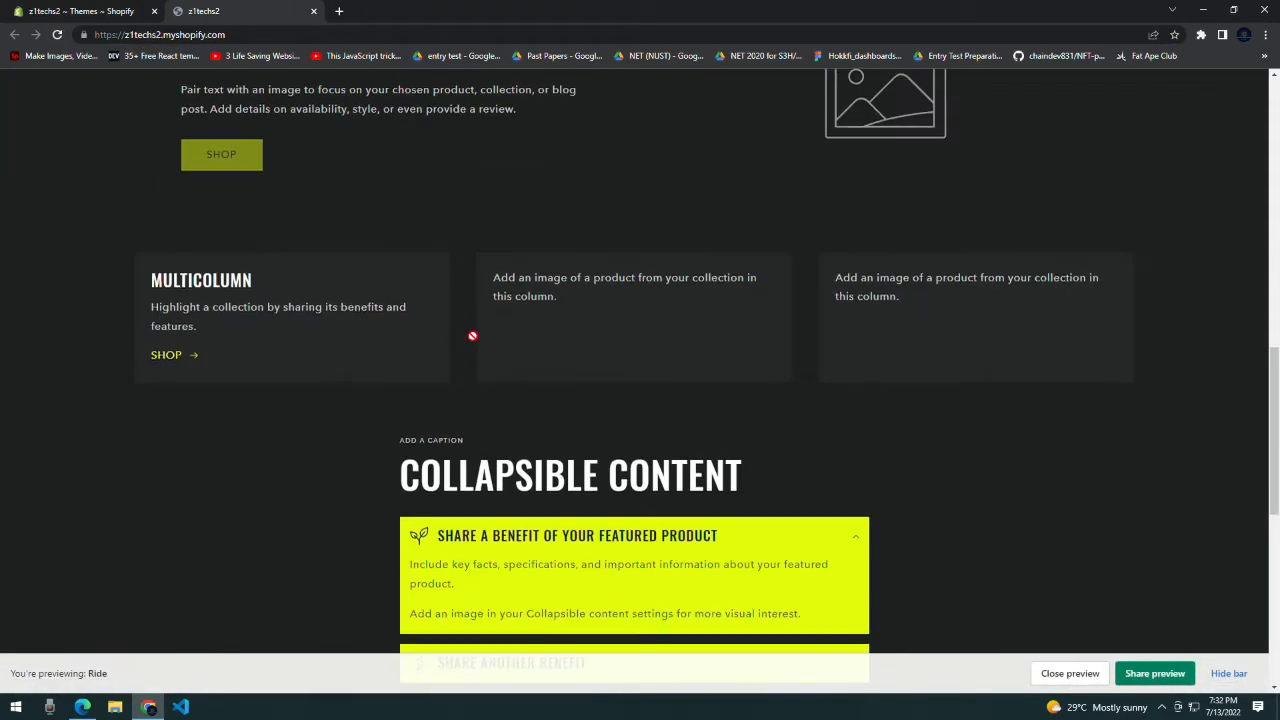
# - Open the Ride theme for customization from the store admin and dismiss the Preview Inspector introduction
pyautogui.scroll(15, 472, 335)
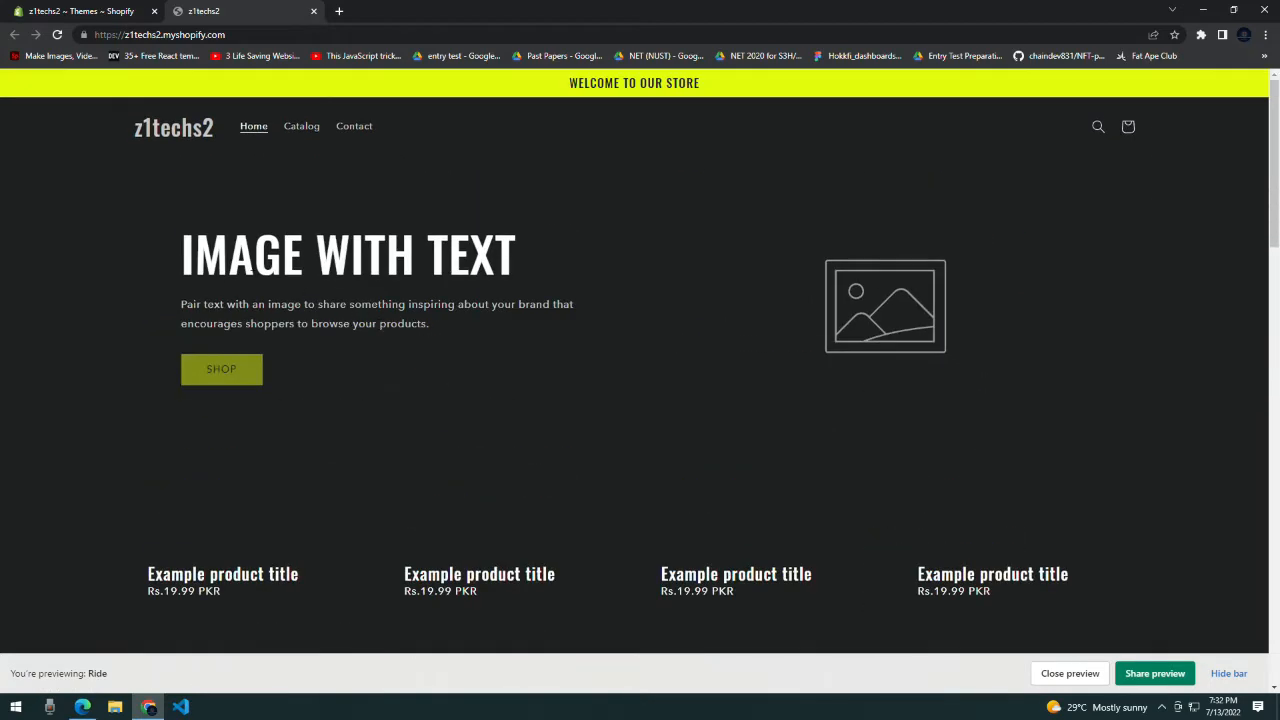
pyautogui.click(54, 7)
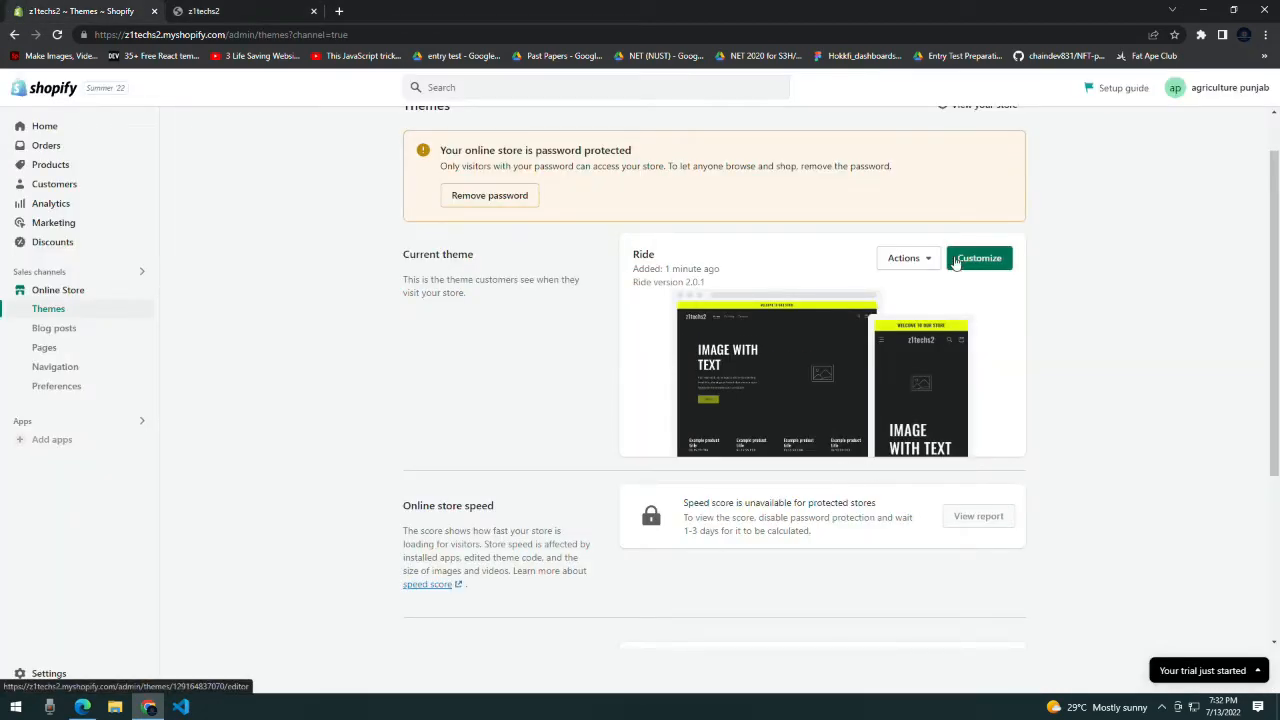
pyautogui.click(924, 259)
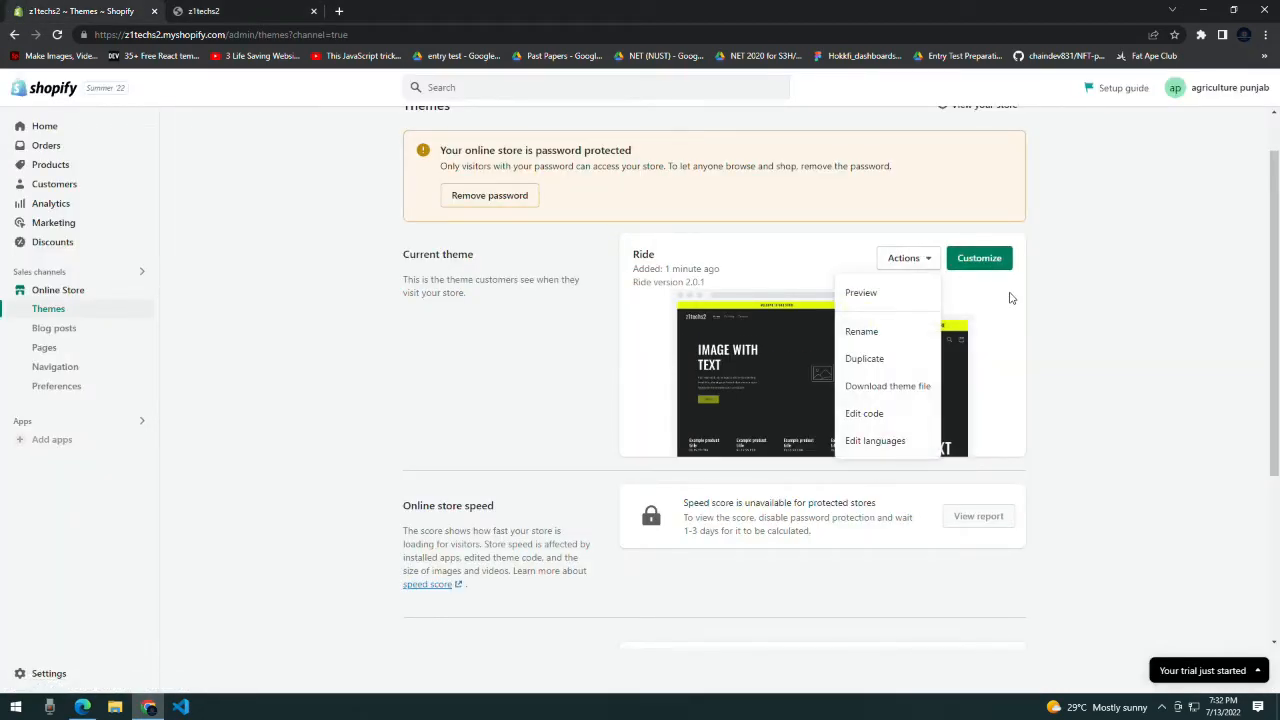
pyautogui.click(969, 264)
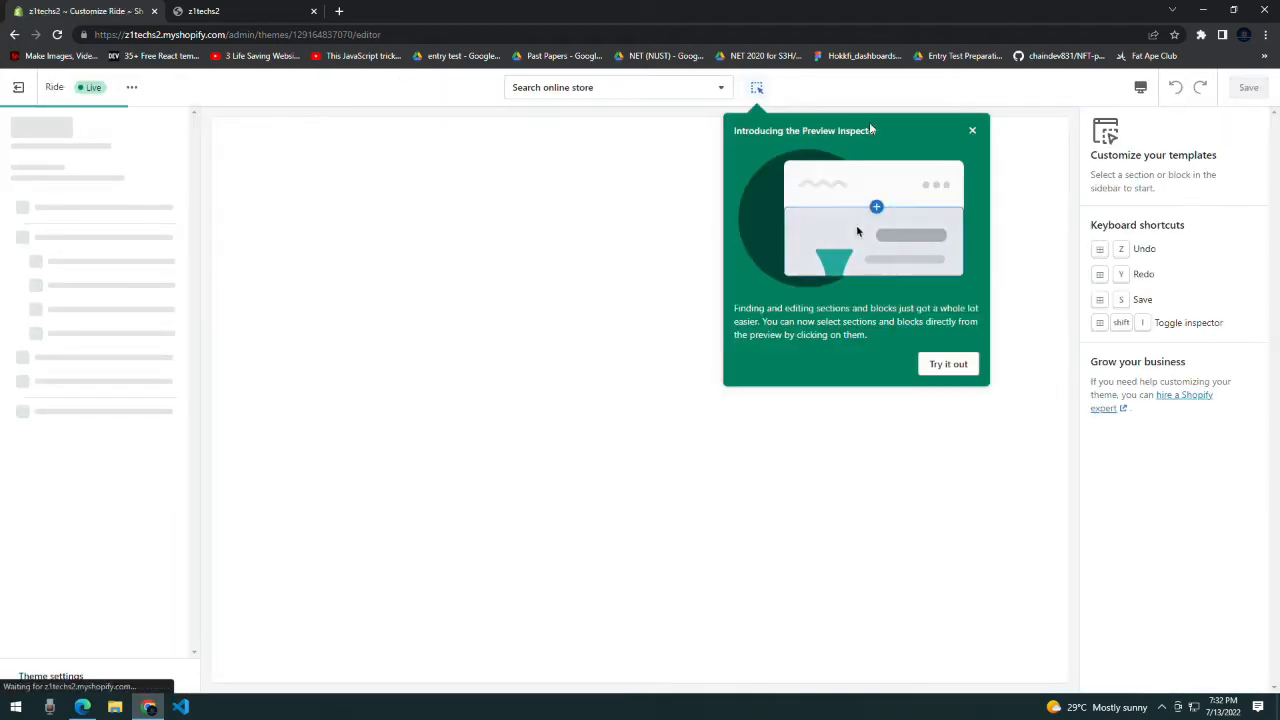
pyautogui.click(972, 130)
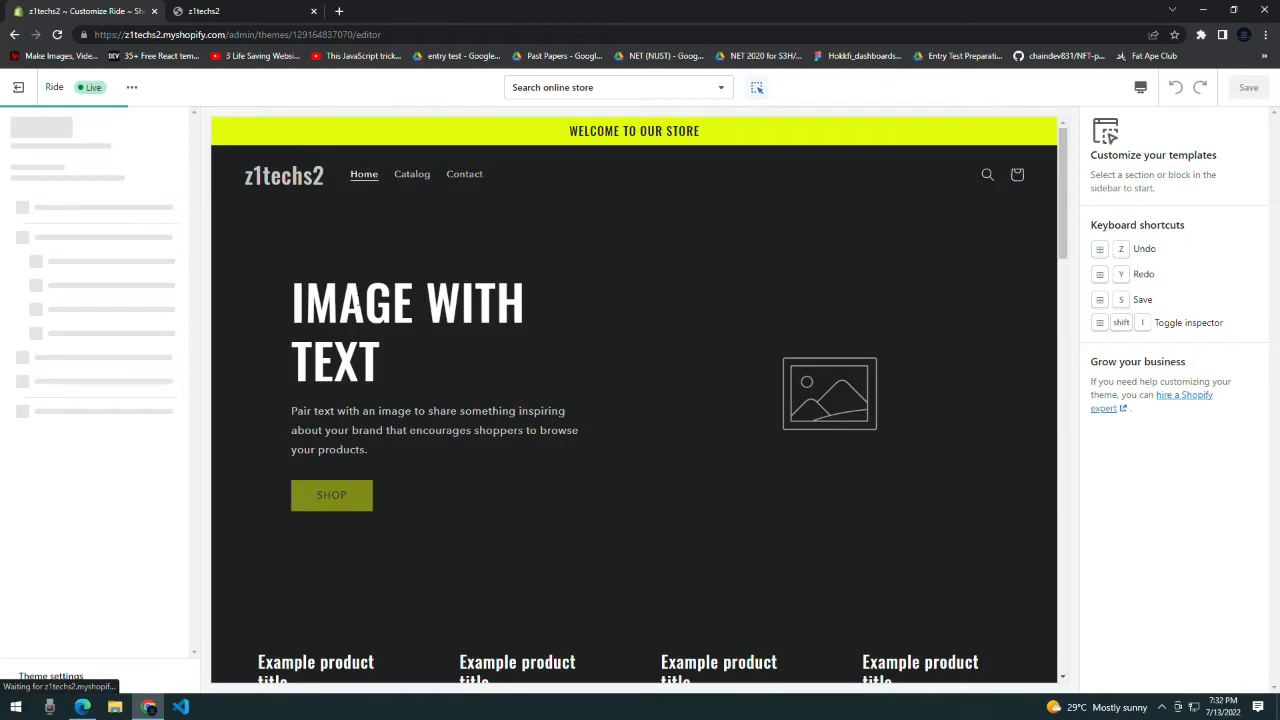
# - Compare the home page preview in the theme editor with the storefront's home page
pyautogui.scroll(-3, 572, 390)
pyautogui.click(283, 7)
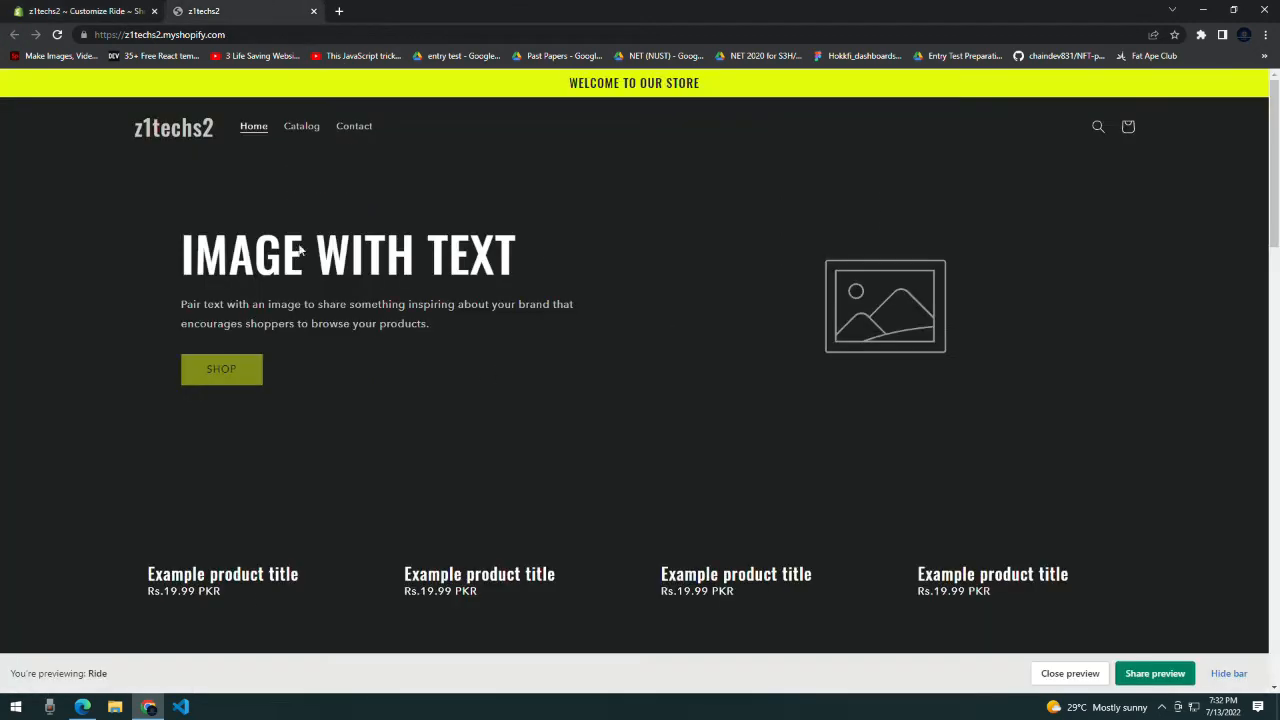
pyautogui.click(78, 8)
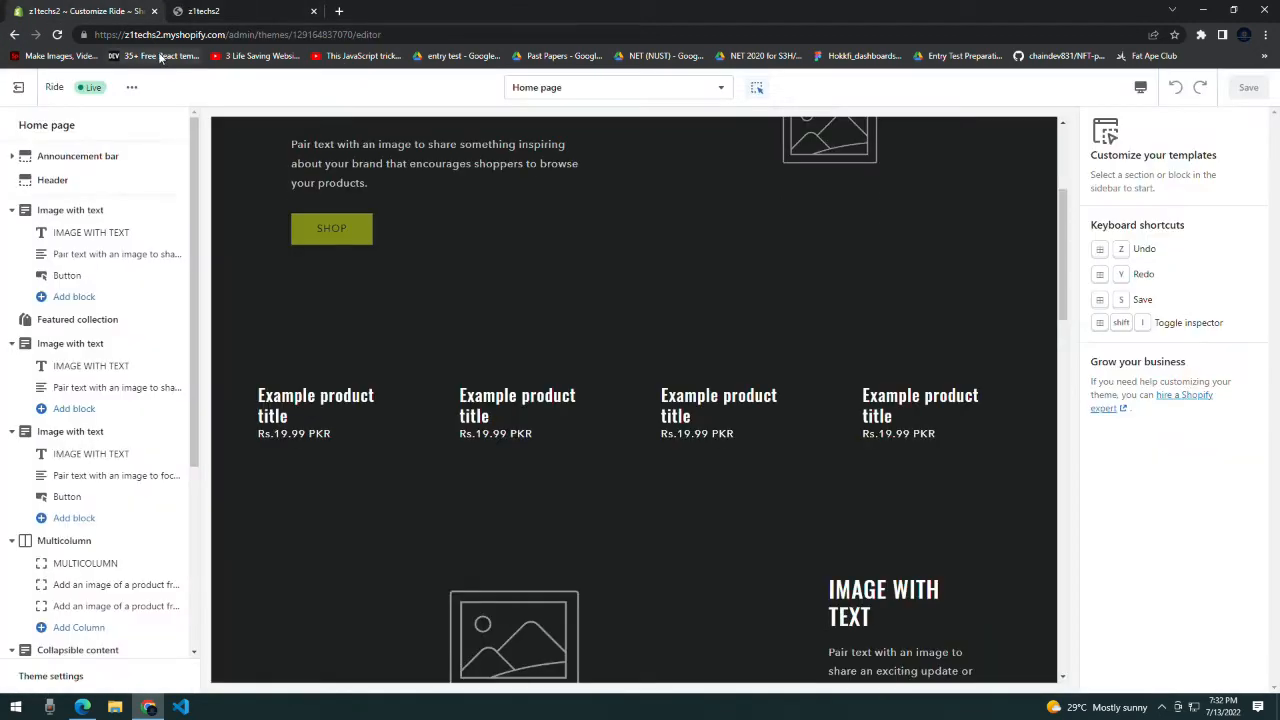
# - Hide the "WELCOME TO OUR STORE" announcement in the announcement bar and show it again
pyautogui.click(78, 158)
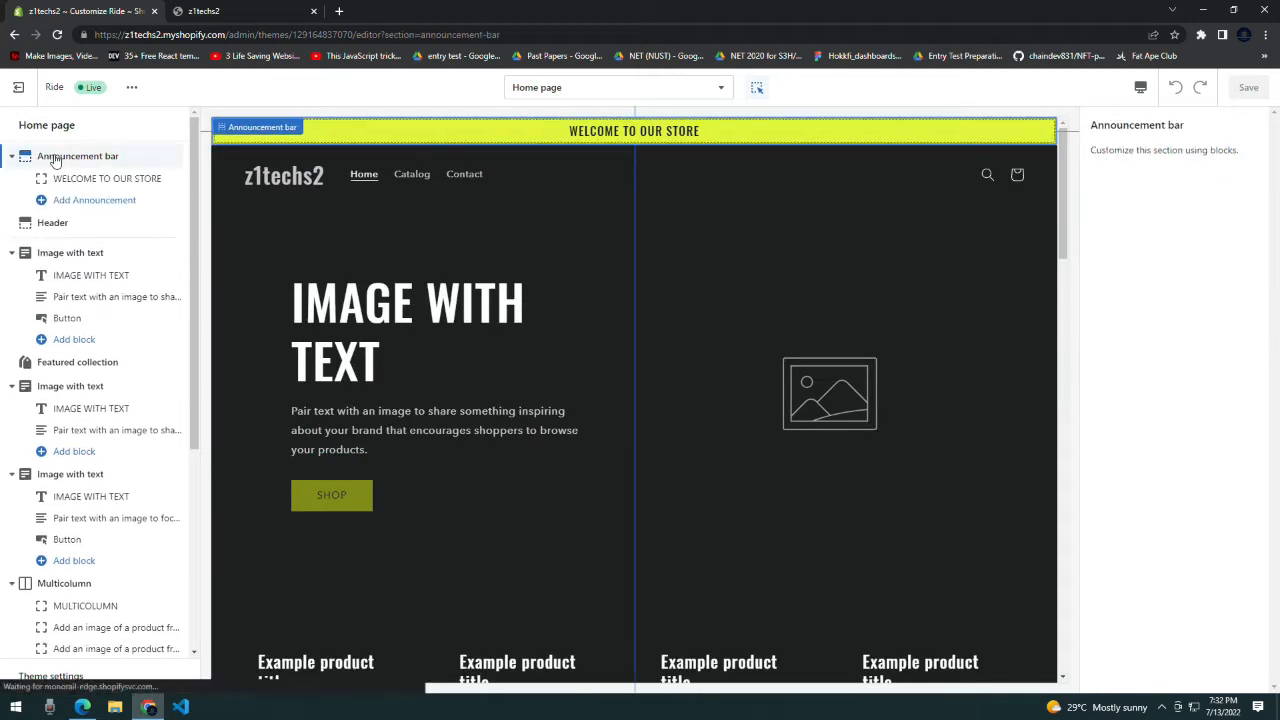
pyautogui.click(102, 179)
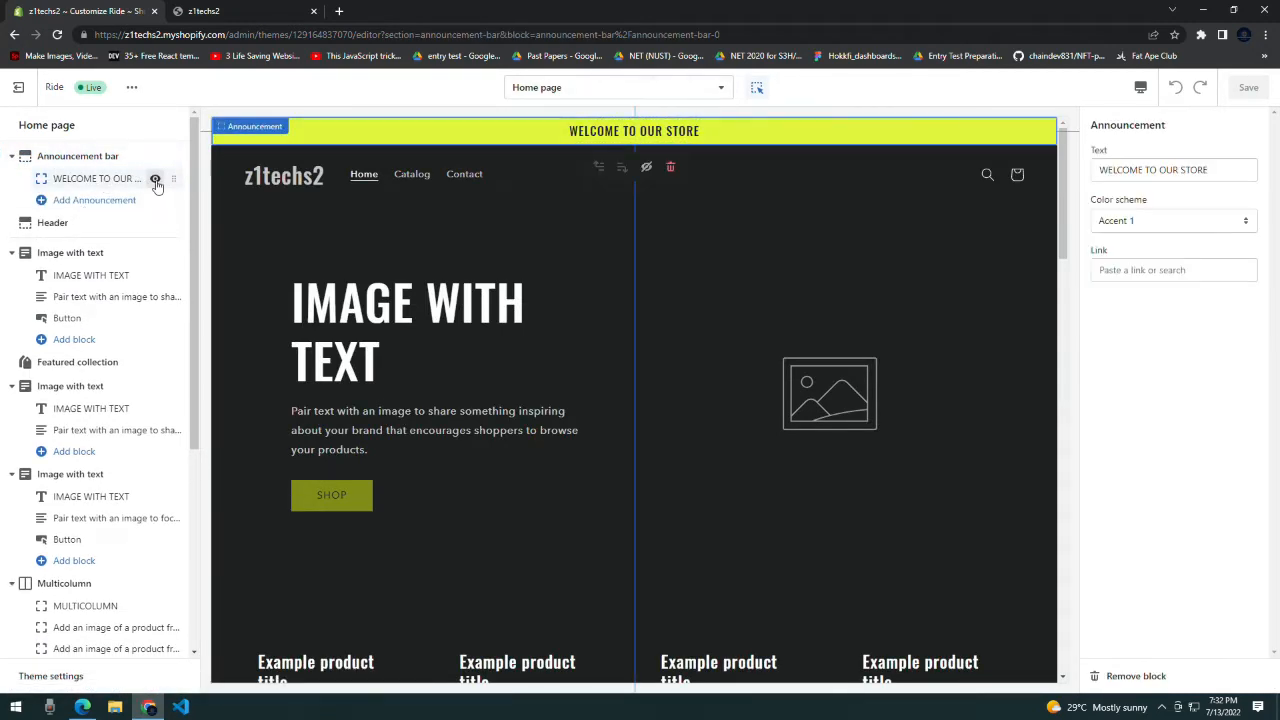
pyautogui.click(155, 180)
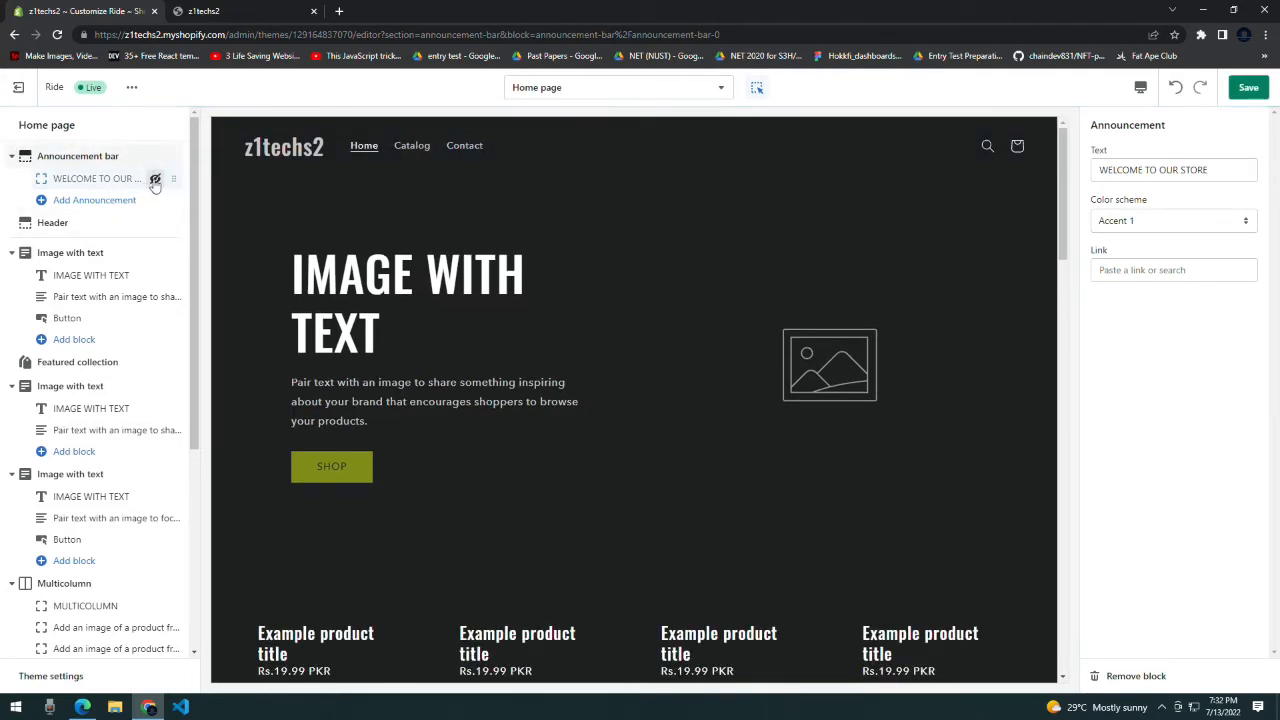
pyautogui.click(155, 179)
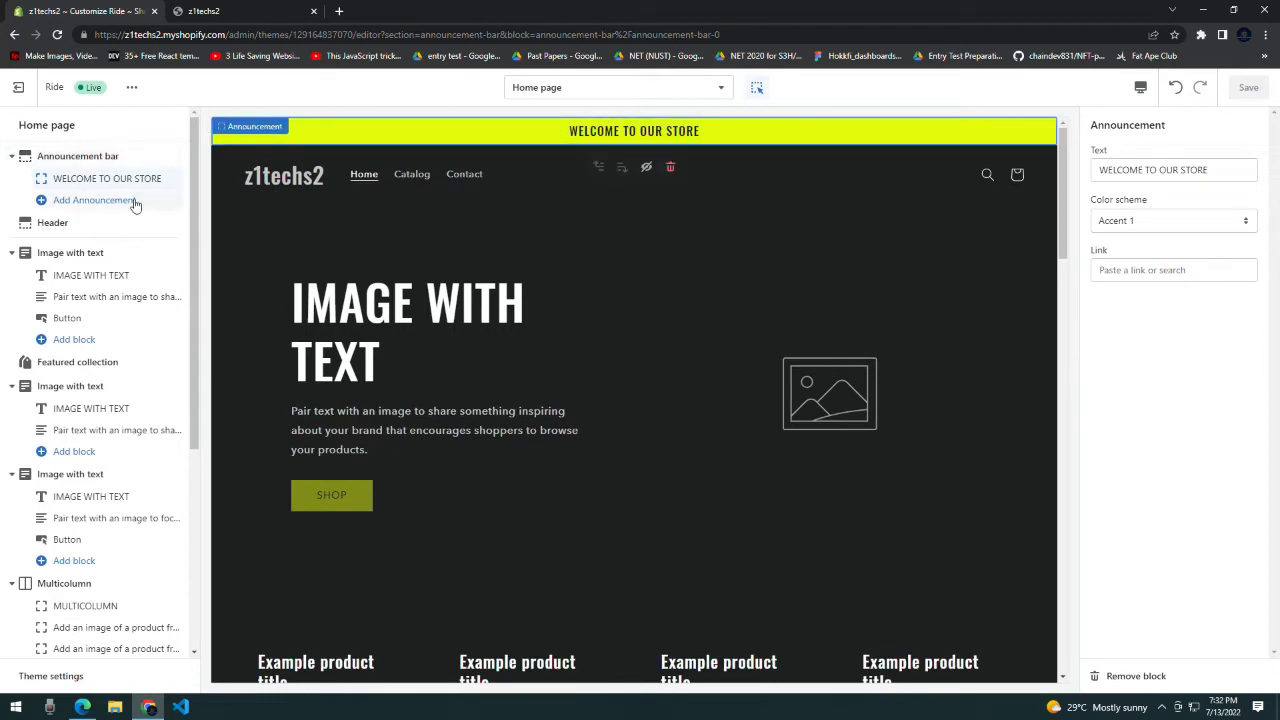
pyautogui.rightClick(84, 174)
pyautogui.click(60, 179)
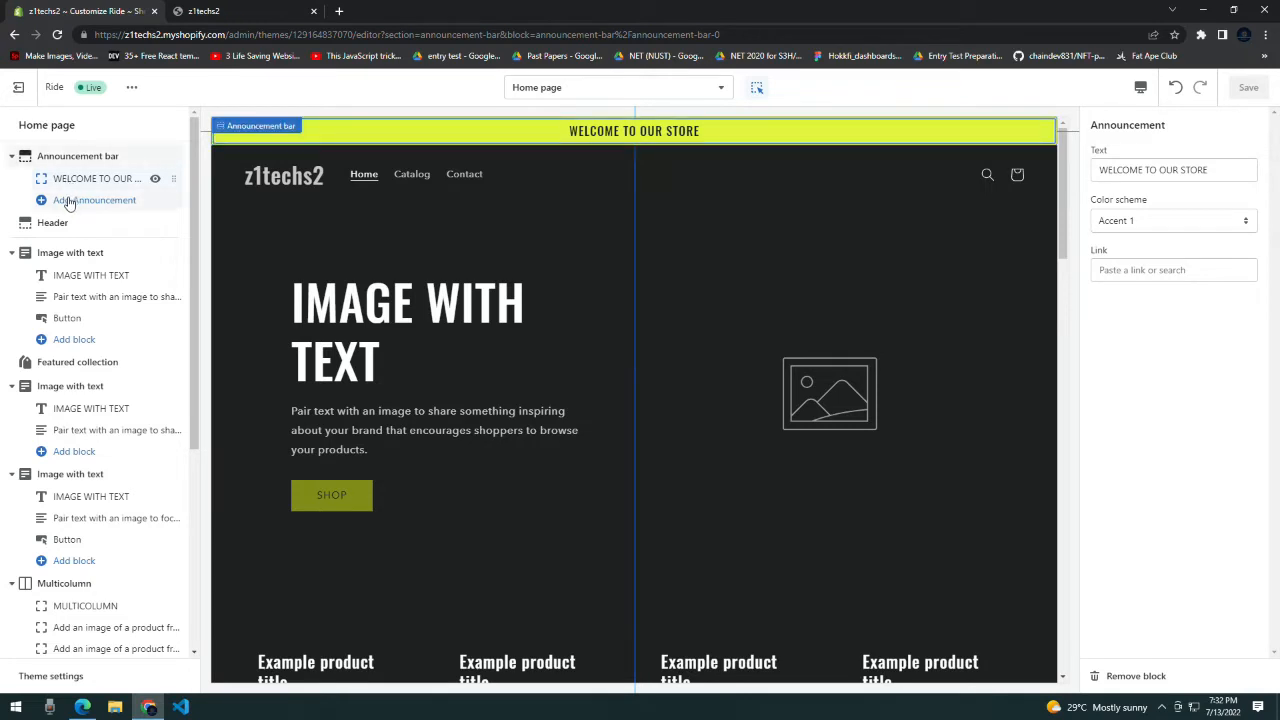
# - Add two more announcements to the announcement bar below the existing one
pyautogui.click(44, 158)
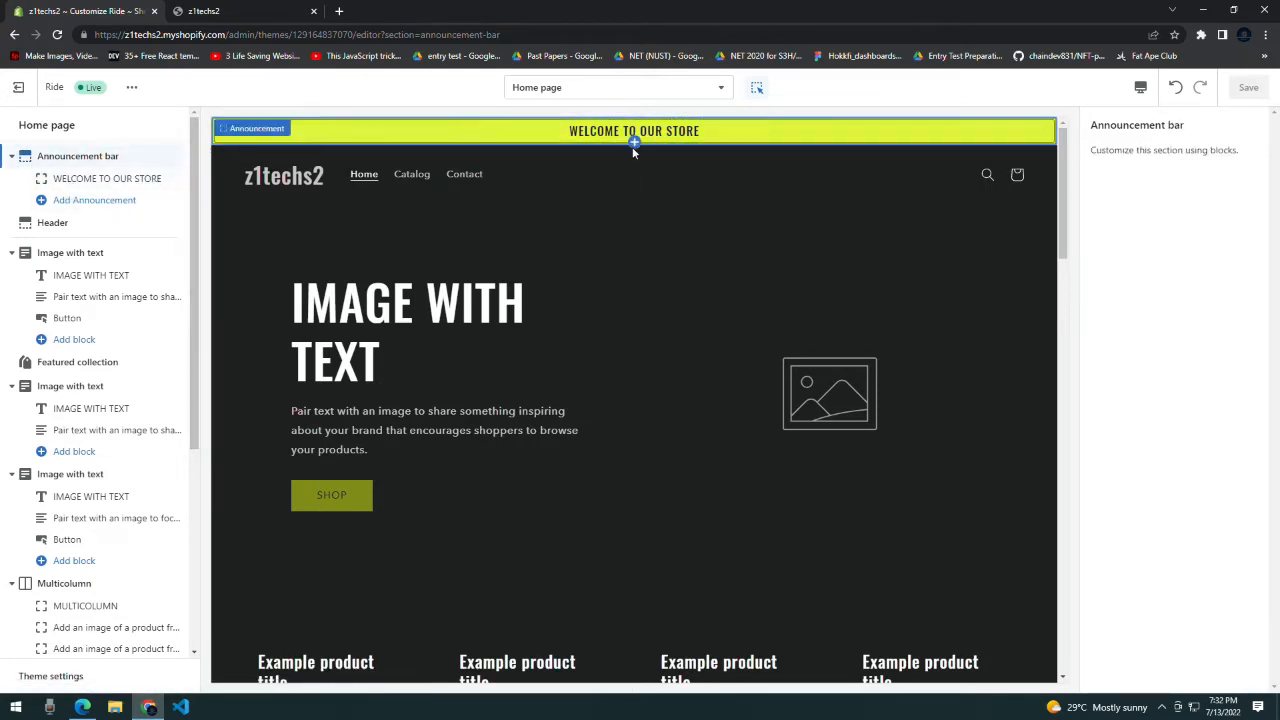
pyautogui.click(634, 146)
pyautogui.click(636, 146)
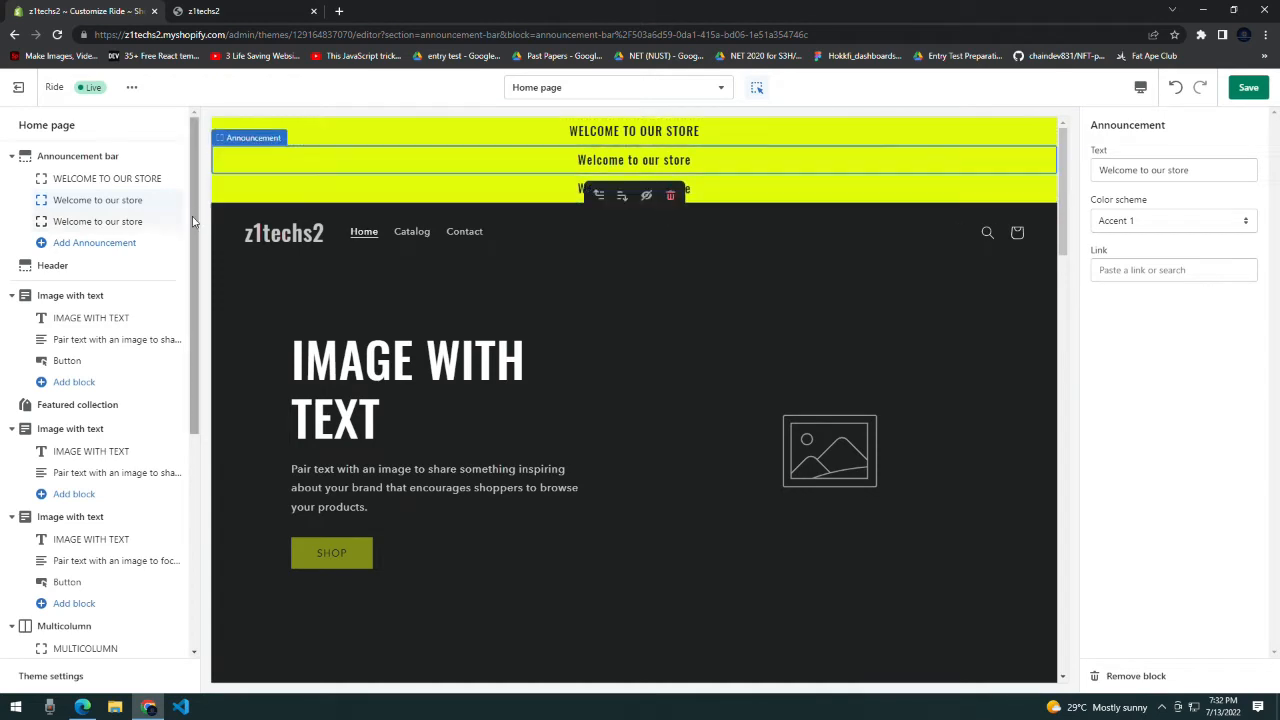
# - Examine the available page templates, the Header section's settings and the theme's additional actions
pyautogui.rightClick(116, 228)
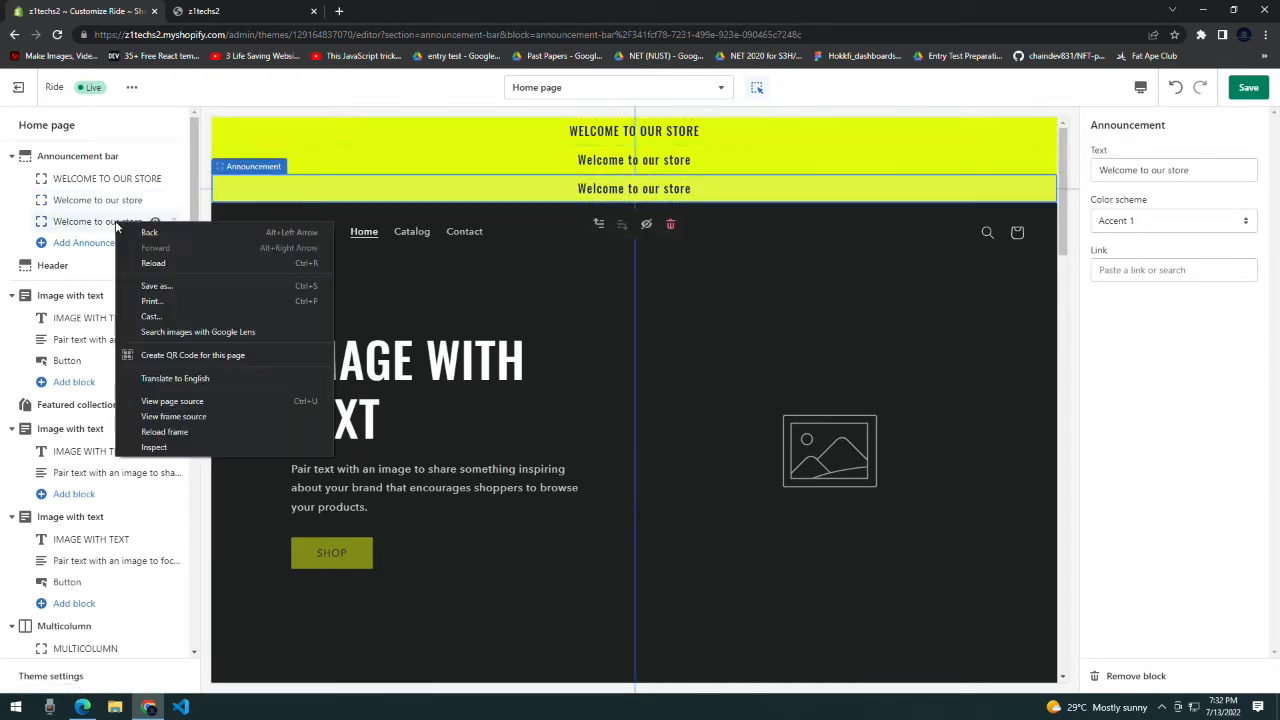
pyautogui.click(72, 225)
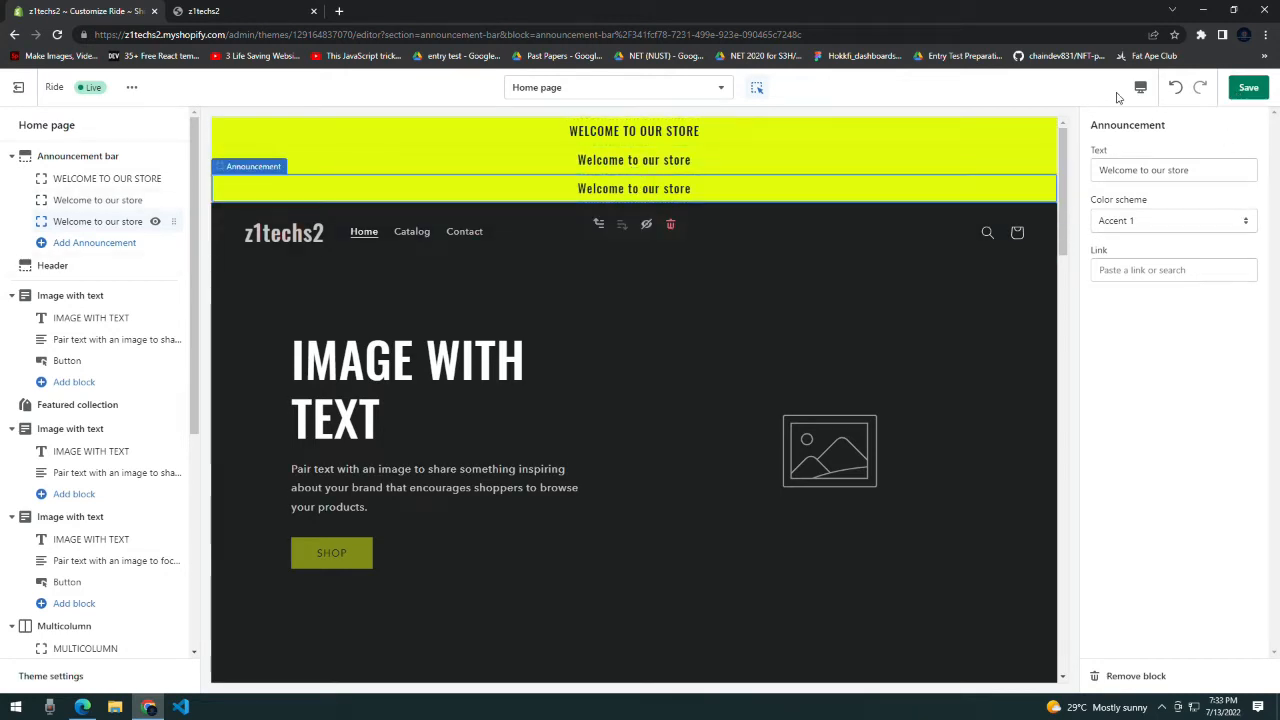
pyautogui.click(660, 88)
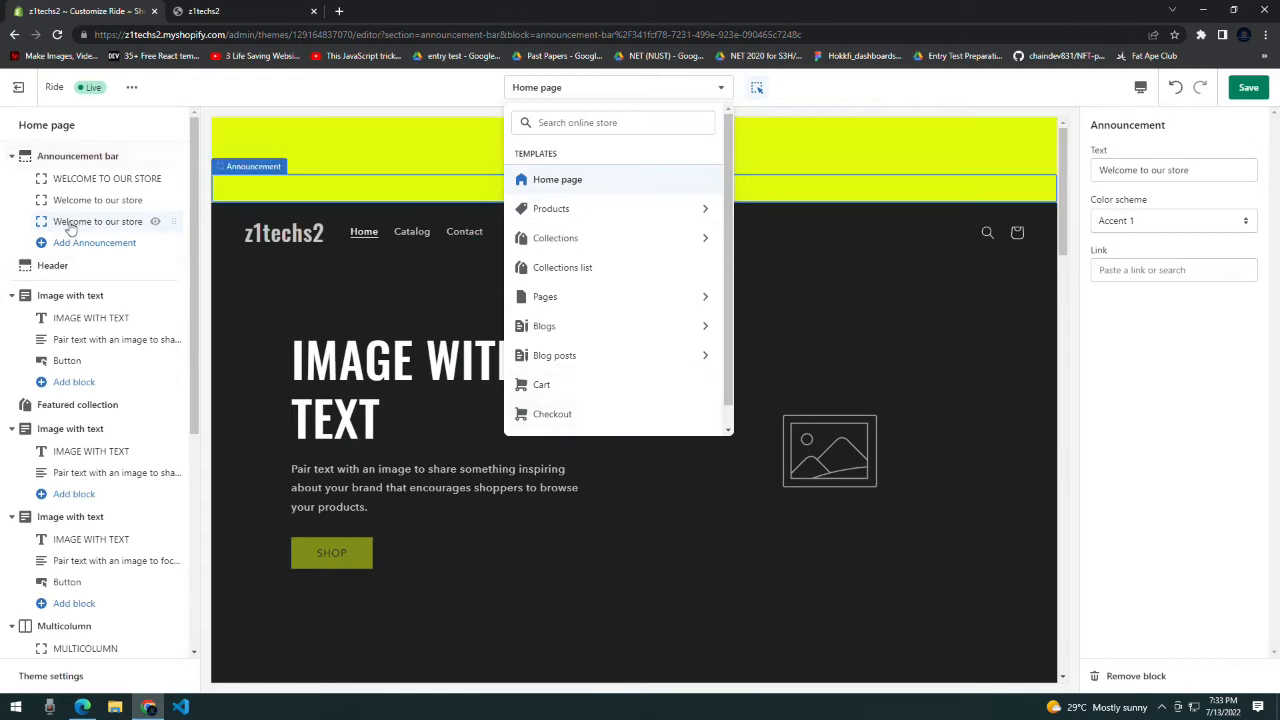
pyautogui.click(225, 126)
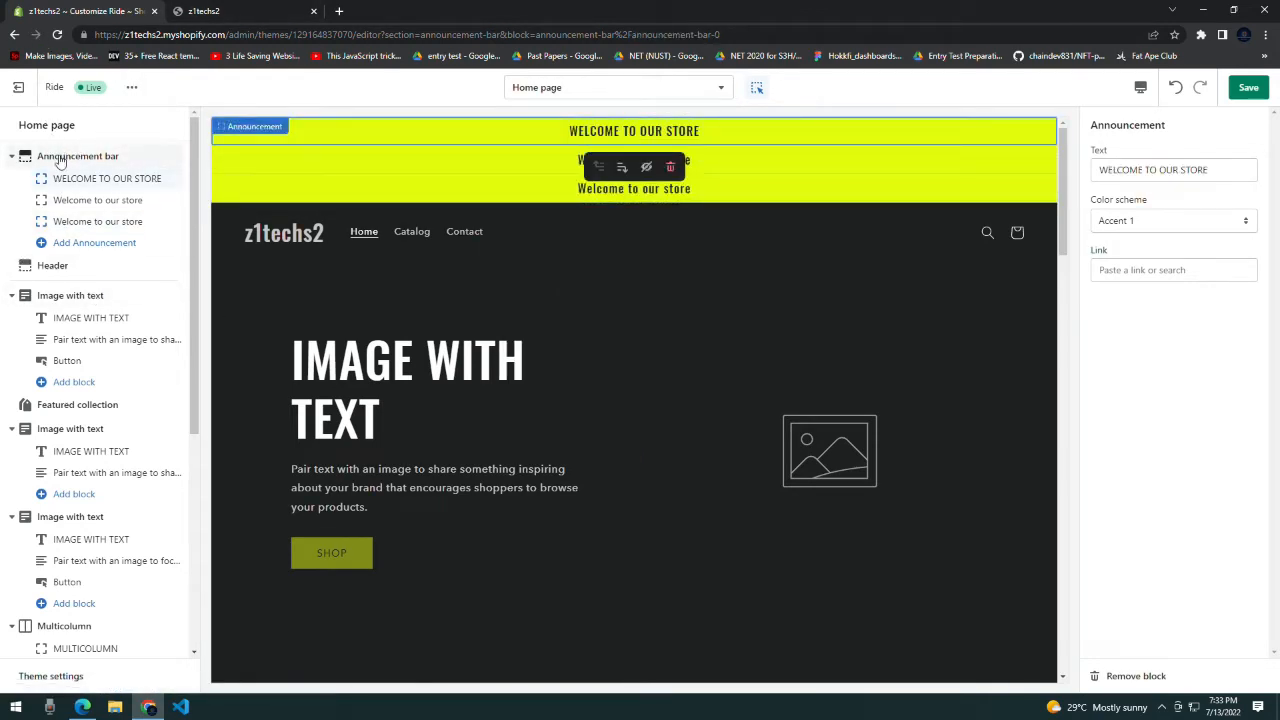
pyautogui.click(53, 267)
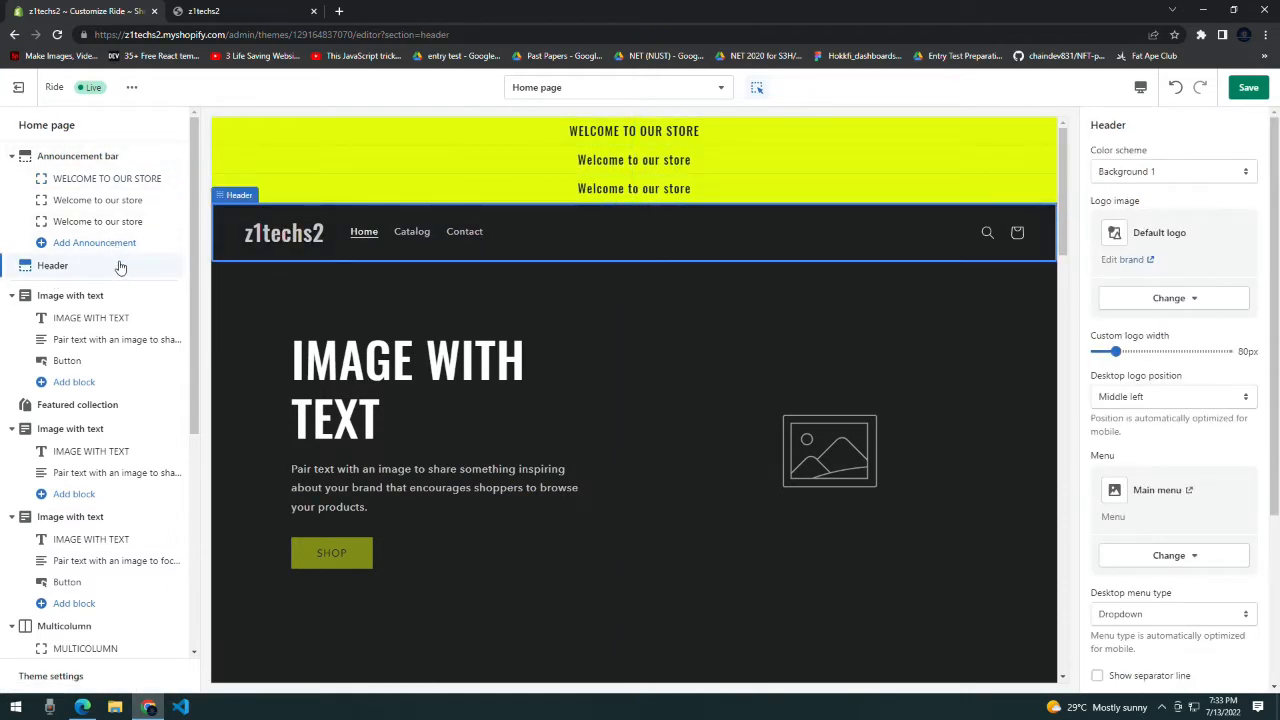
pyautogui.scroll(-4, 120, 280)
pyautogui.scroll(4, 110, 265)
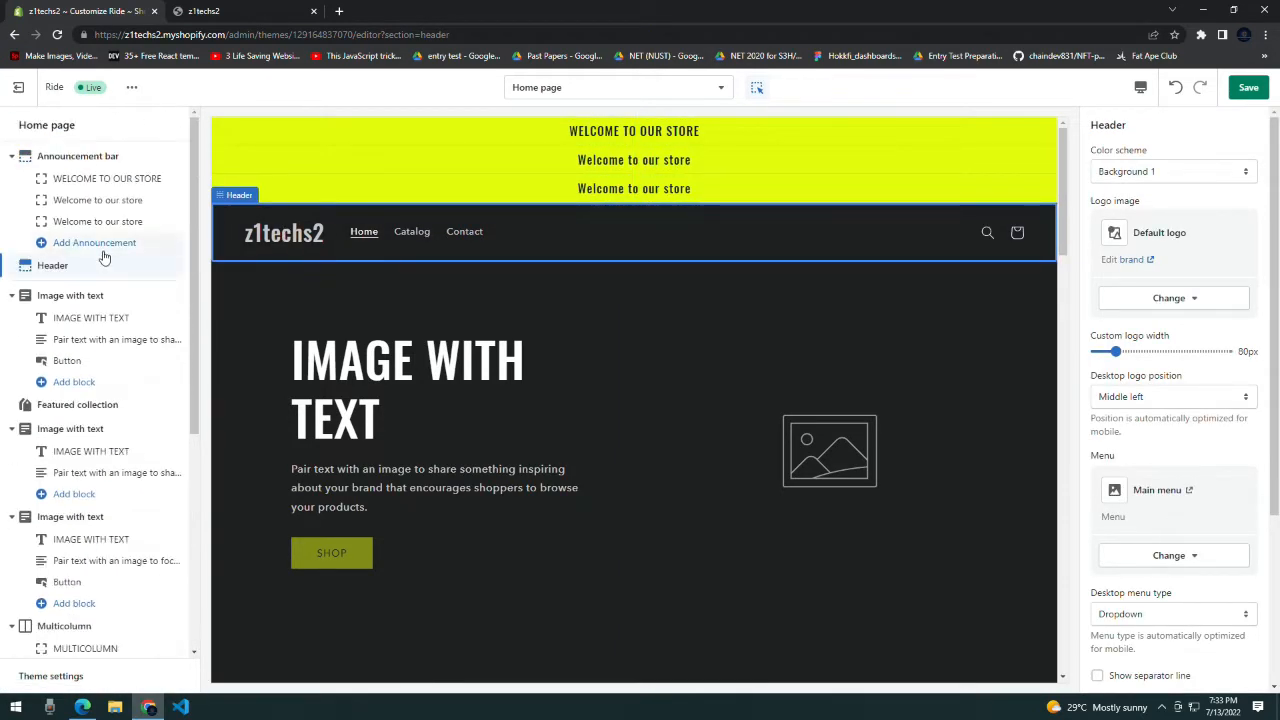
pyautogui.click(133, 88)
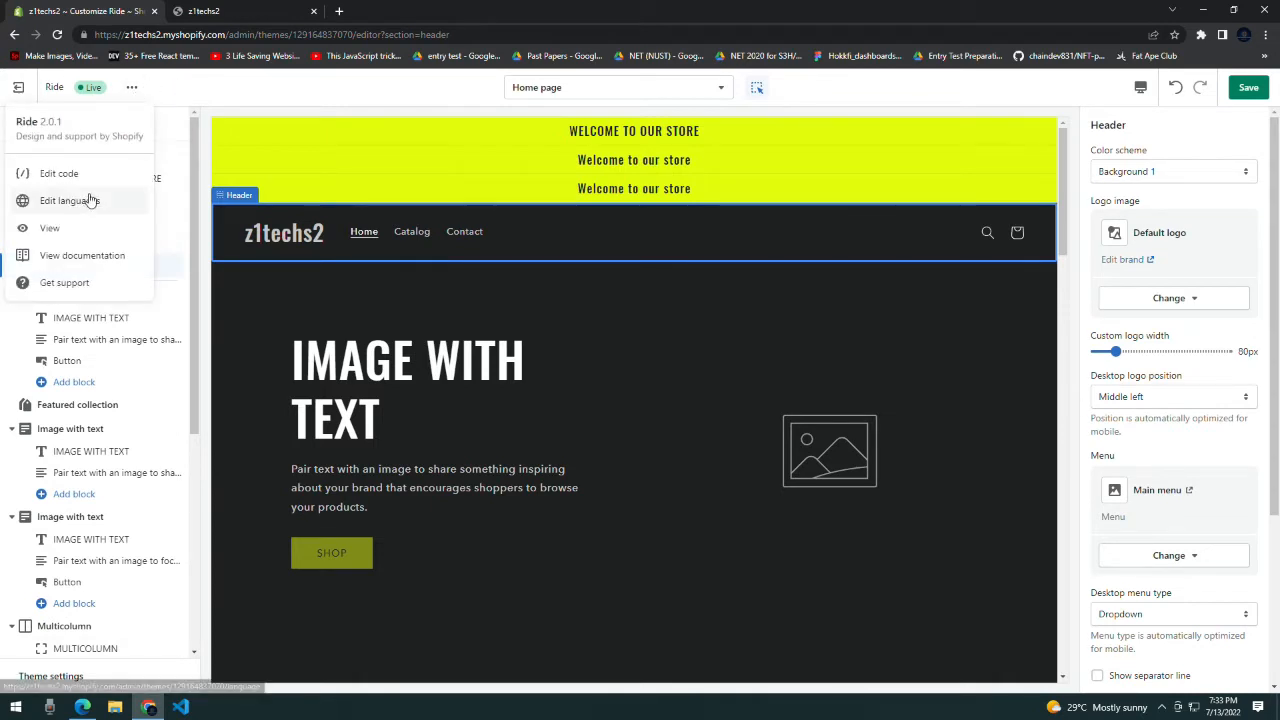
pyautogui.click(262, 88)
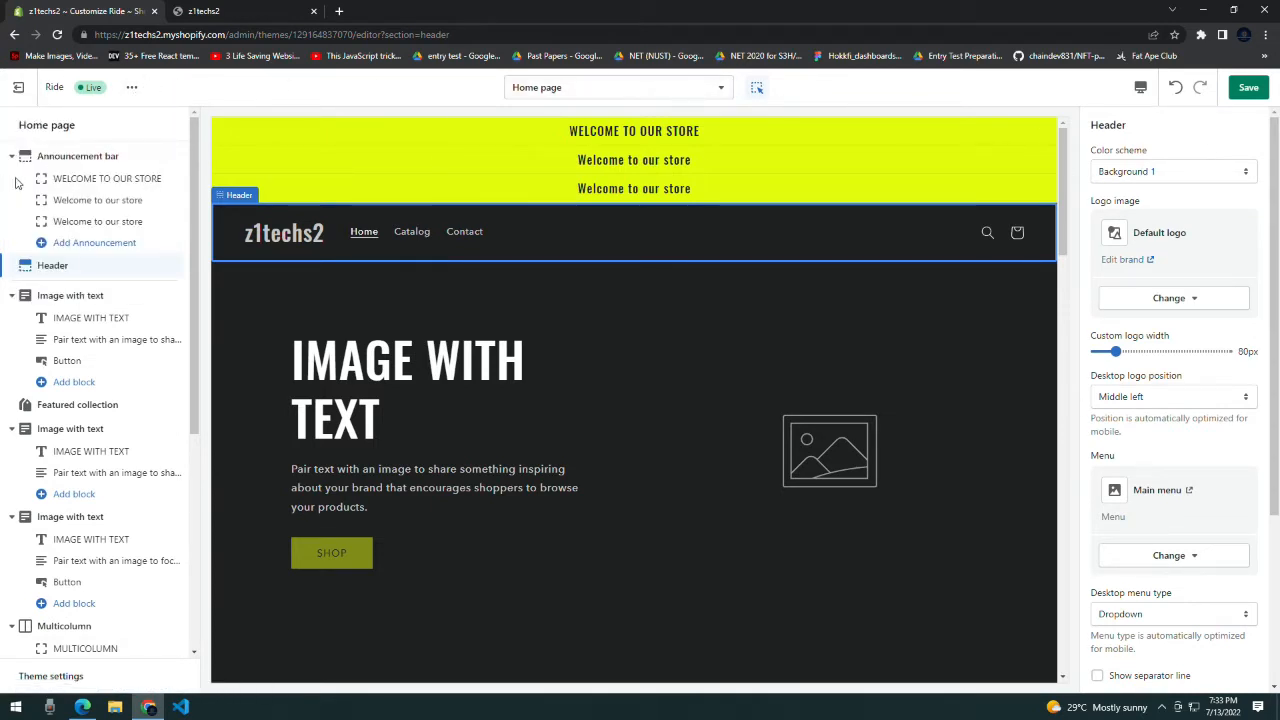
# - Remove the two added "Welcome to our store" announcements from the announcement bar
pyautogui.click(107, 178)
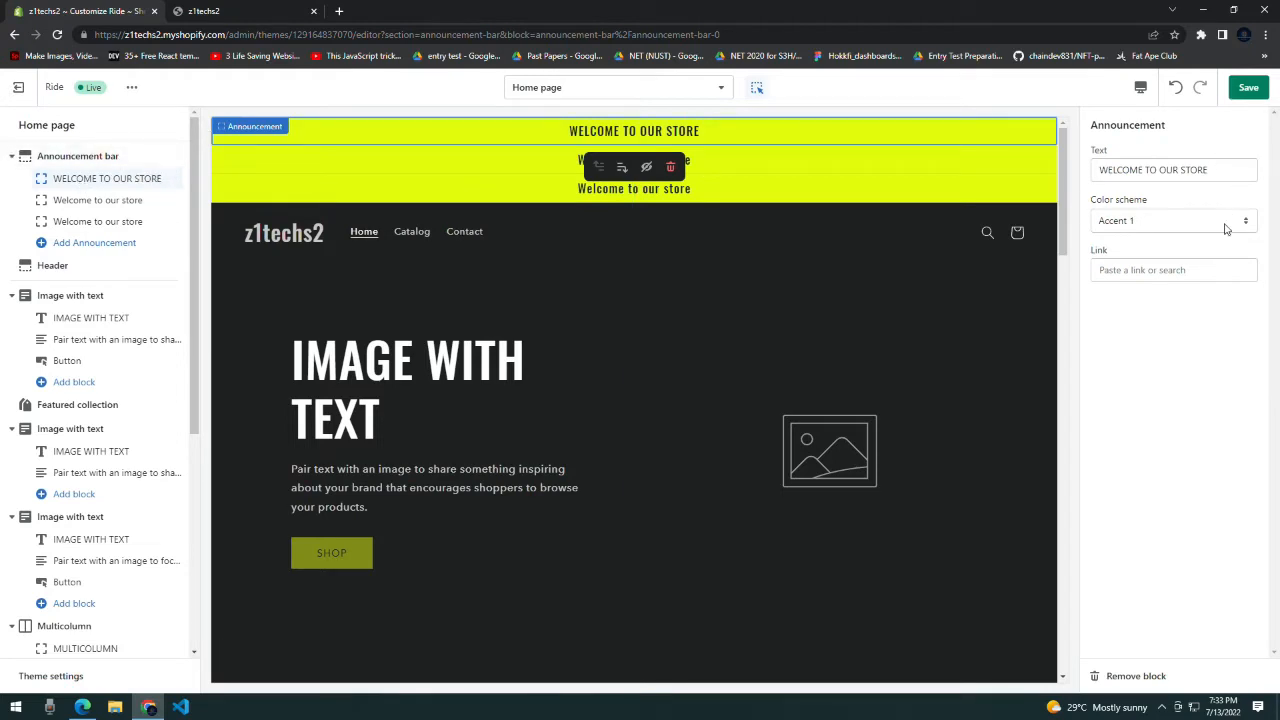
pyautogui.click(115, 221)
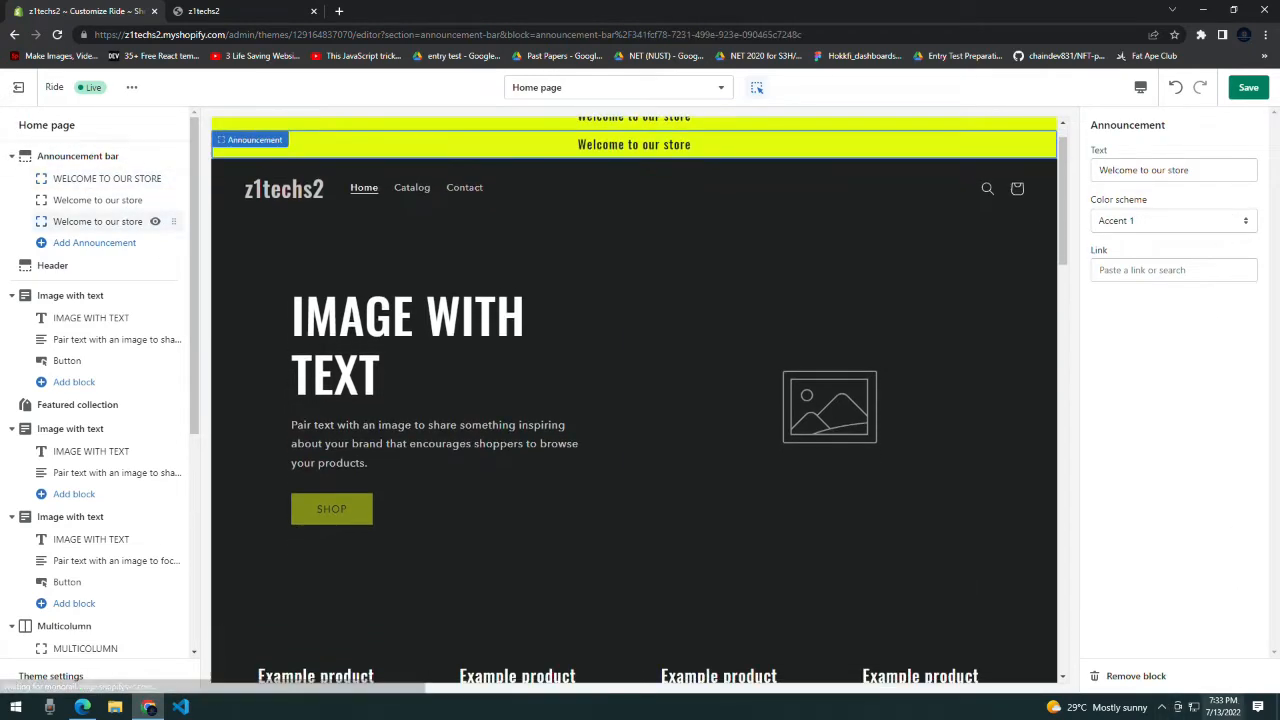
pyautogui.click(1130, 676)
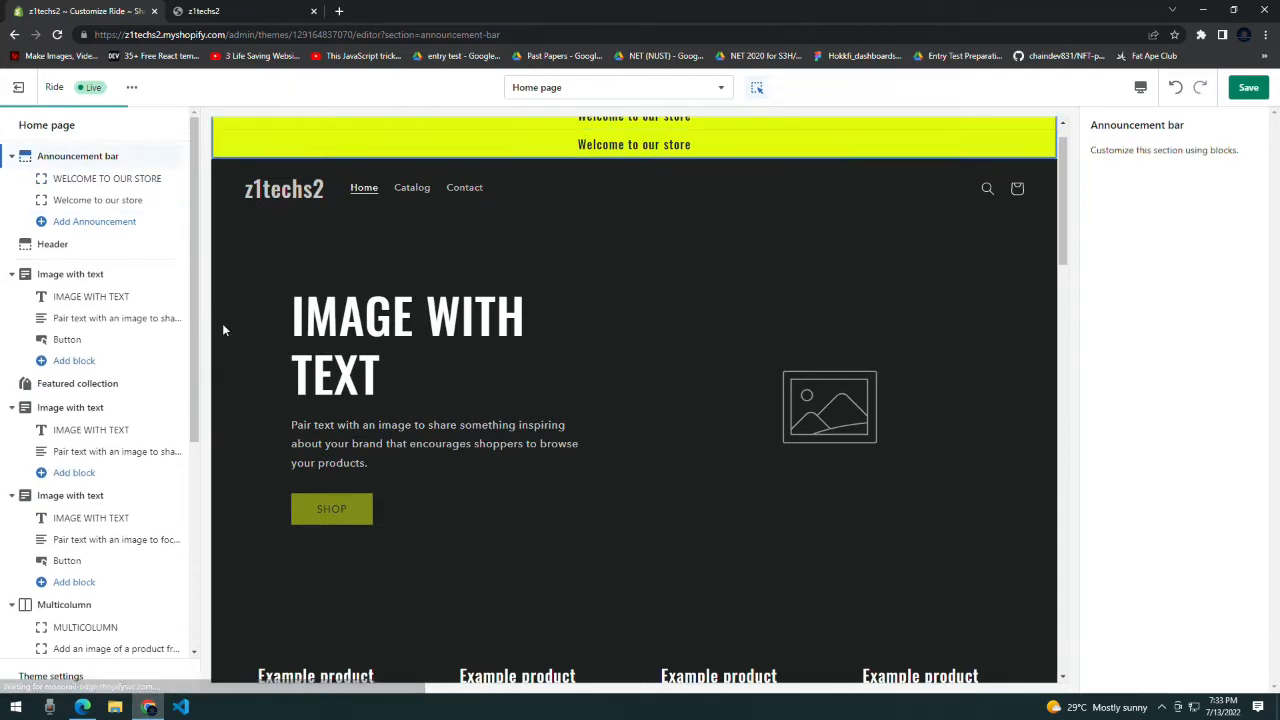
pyautogui.click(115, 200)
pyautogui.click(1097, 678)
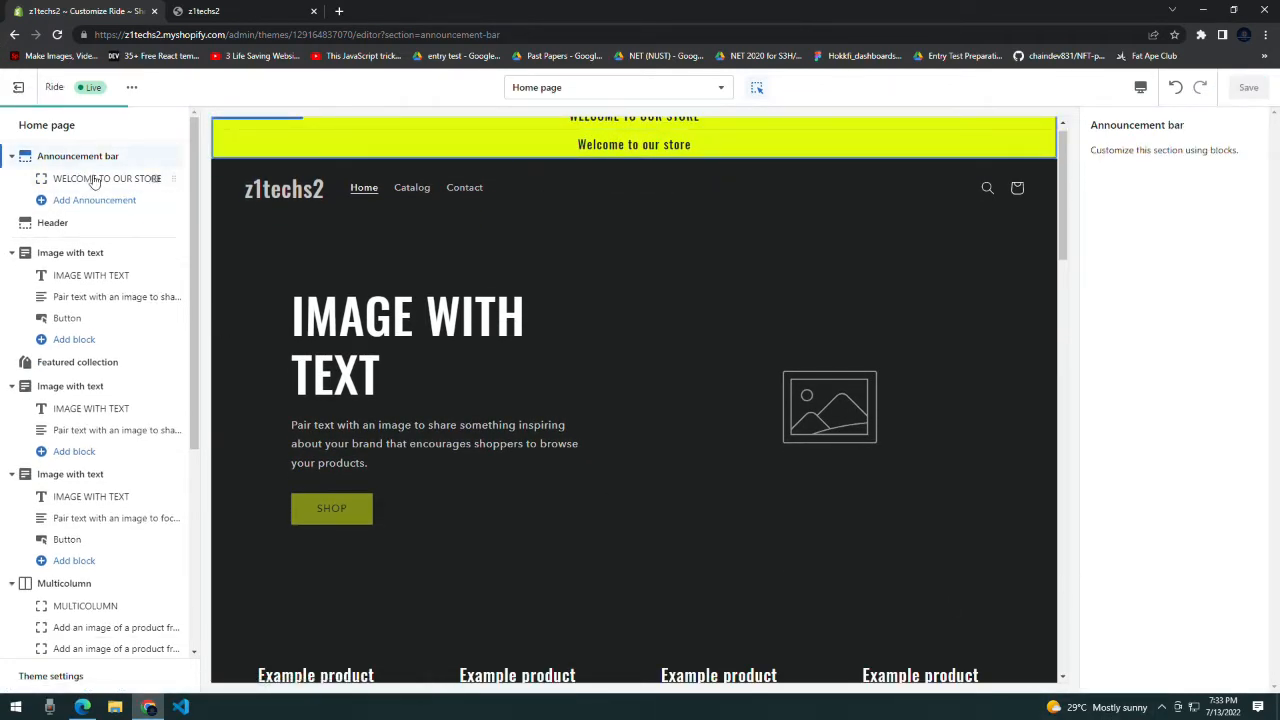
# - Change the text of the "WELCOME TO OUR STORE" announcement to "GET 20% OFF till 15 JULY"
pyautogui.click(60, 178)
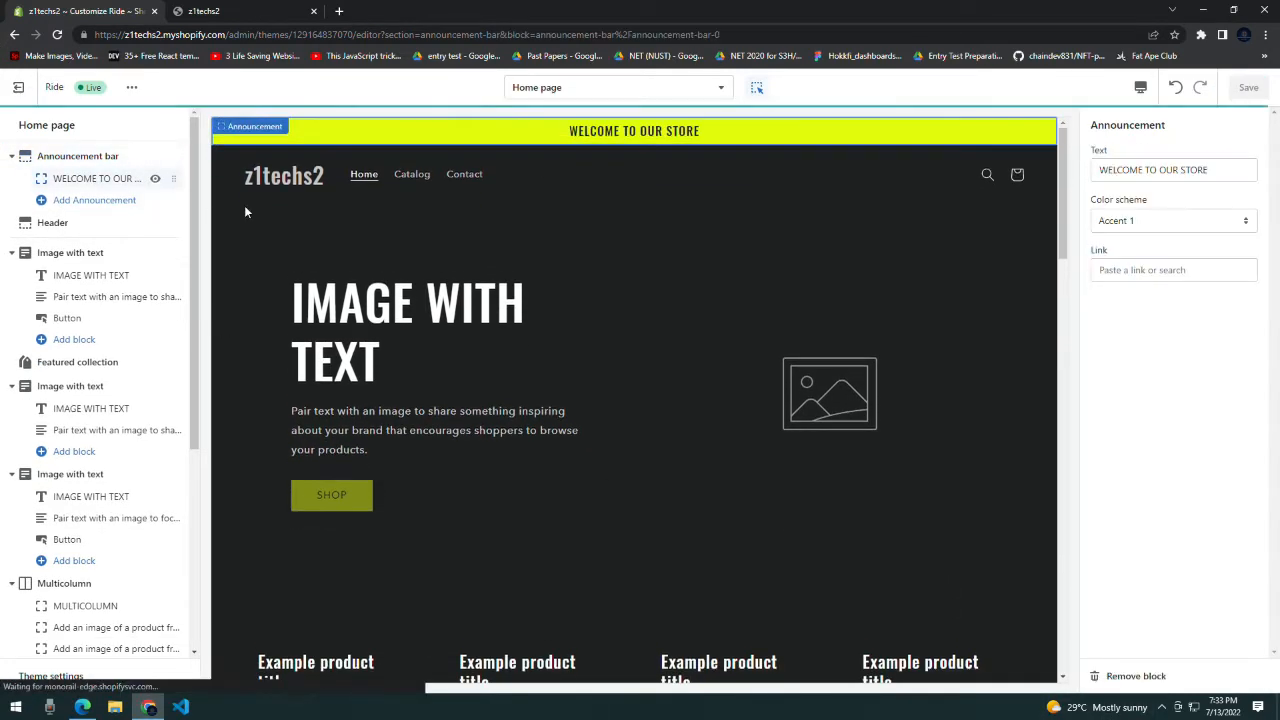
pyautogui.tripleClick(1179, 169)
pyautogui.write('GRET')
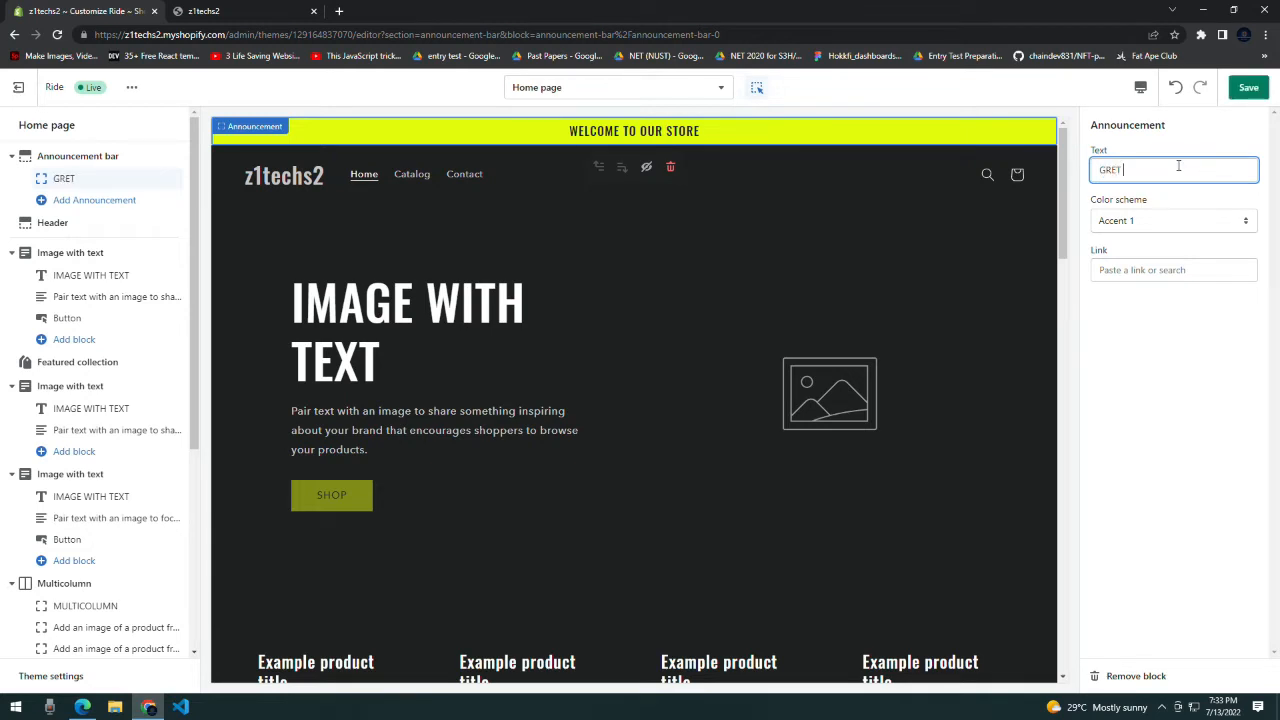
pyautogui.press('BackSpace')
pyautogui.press('BackSpace')
pyautogui.press('BackSpace')
pyautogui.write('ET')
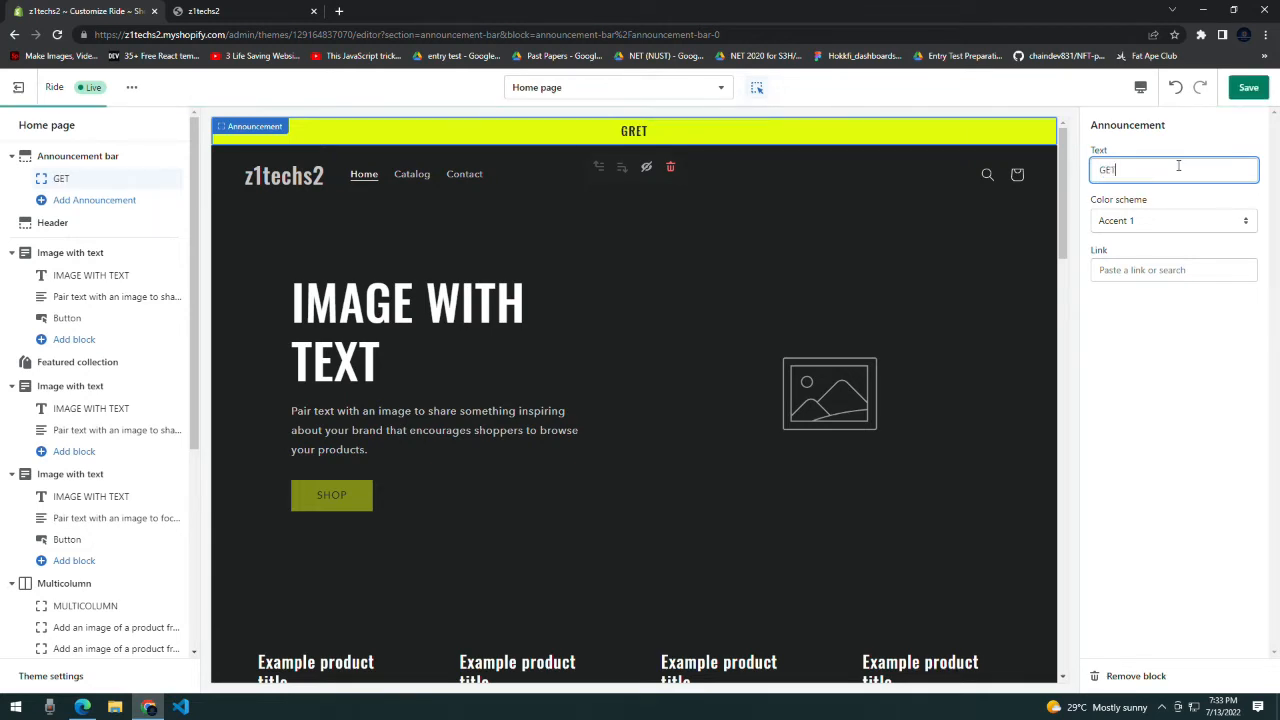
pyautogui.write(' 20% OFF ')
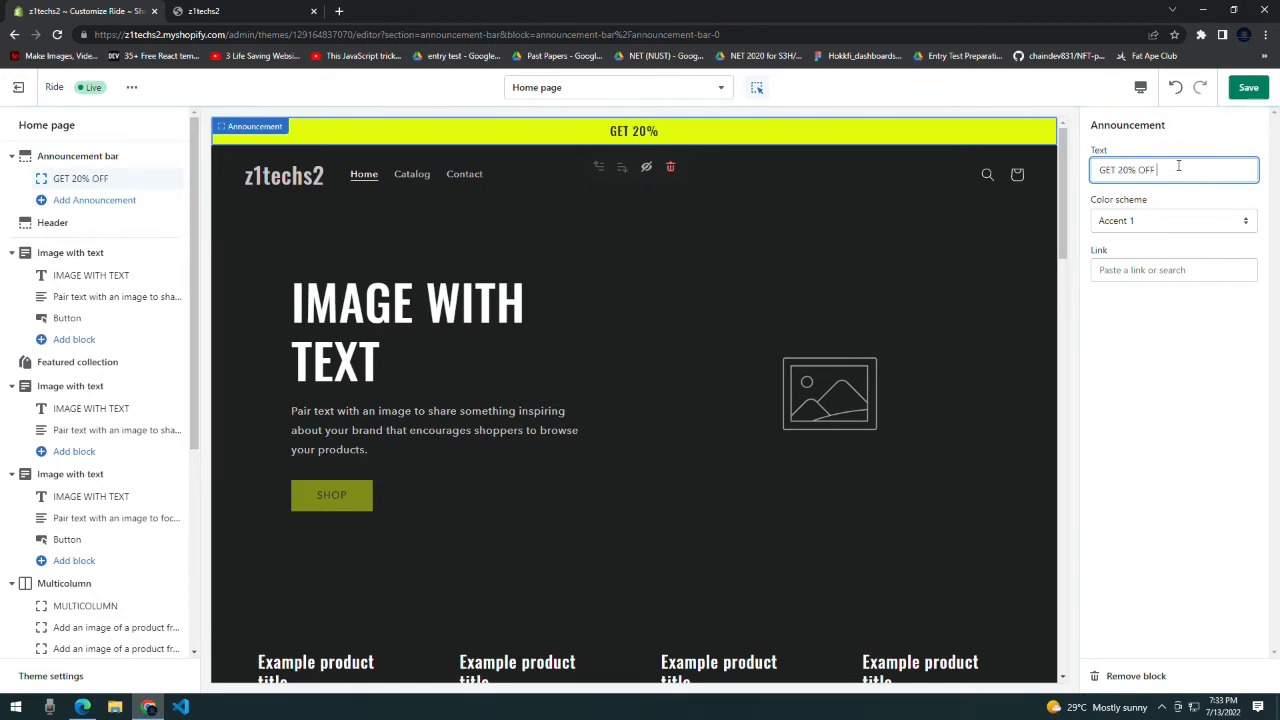
pyautogui.write('till 15 JULY')
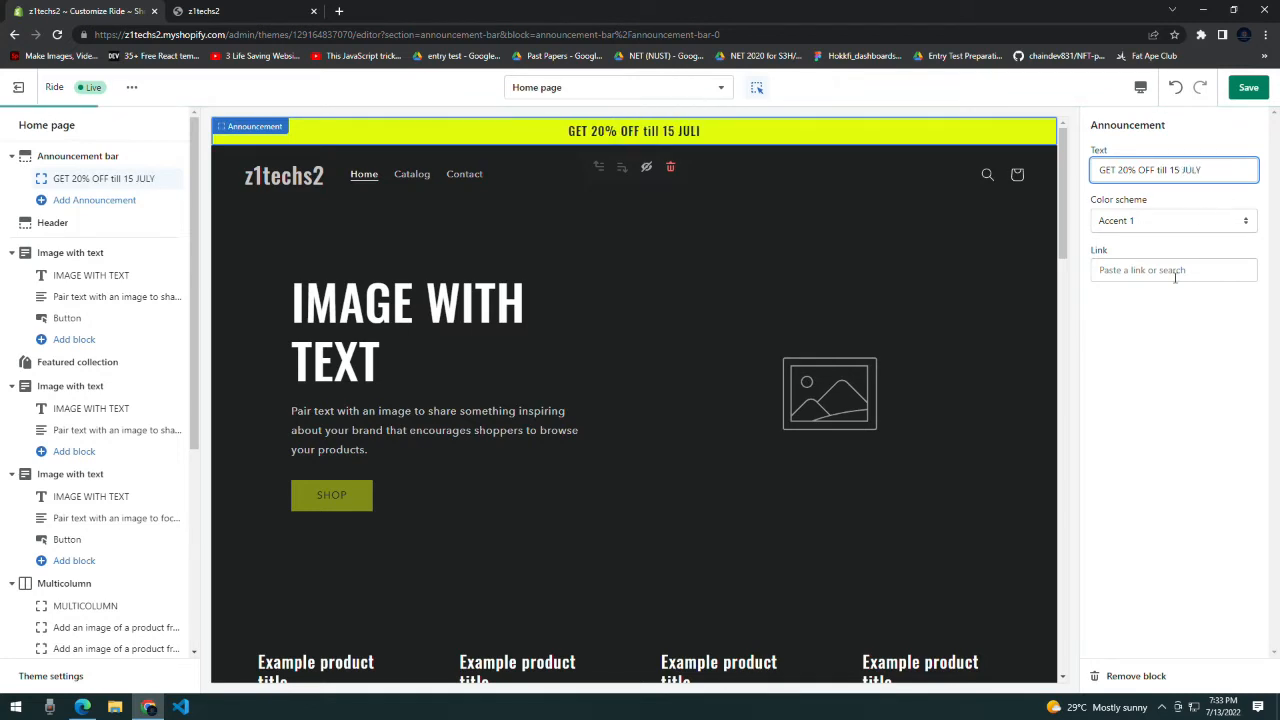
# - Try the Accent 2, Background 1, Background 2 and Inverse color schemes on the announcement and set it back to Accent 1
pyautogui.click(1190, 224)
pyautogui.click(1150, 258)
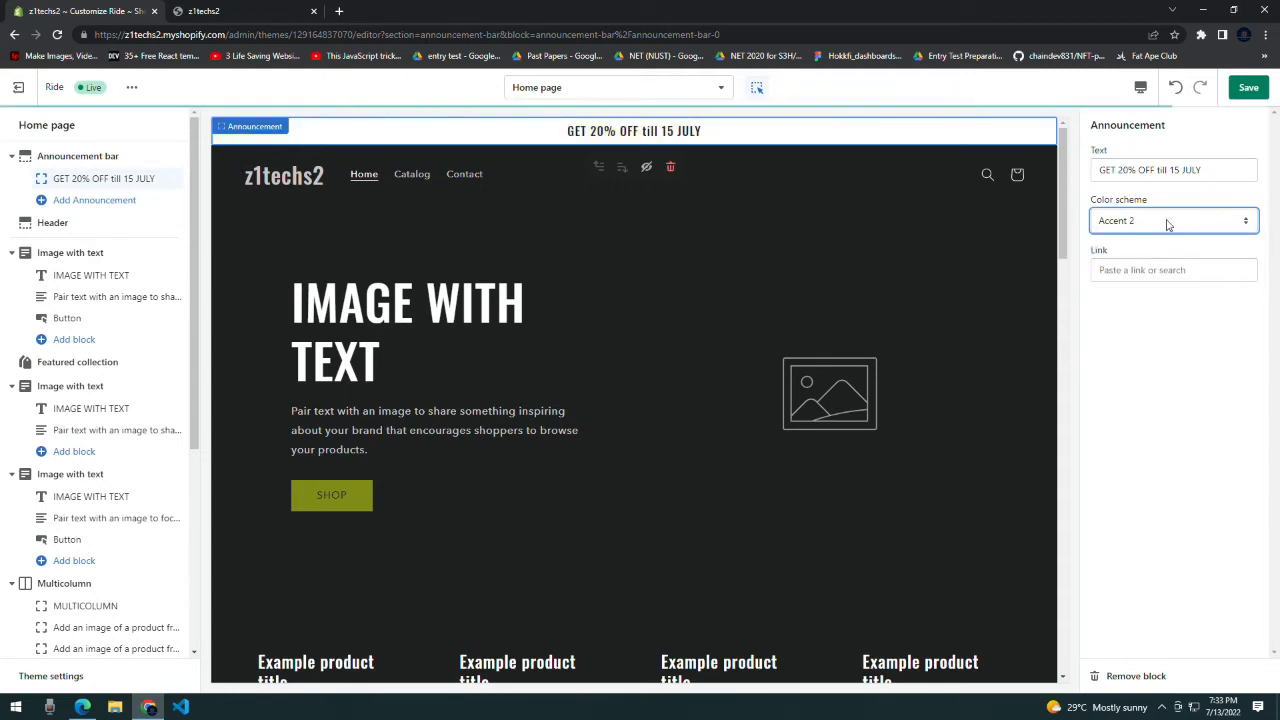
pyautogui.click(1167, 224)
pyautogui.click(1166, 262)
pyautogui.click(1160, 220)
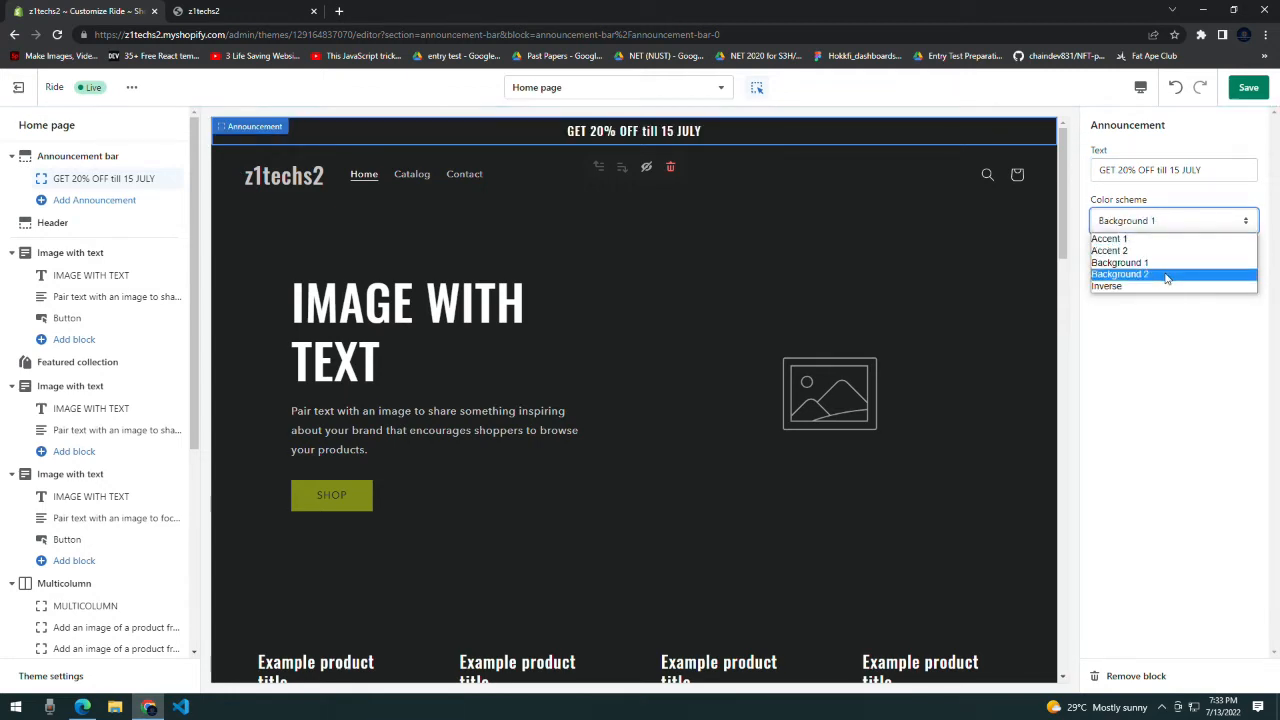
pyautogui.click(1166, 274)
pyautogui.click(1170, 220)
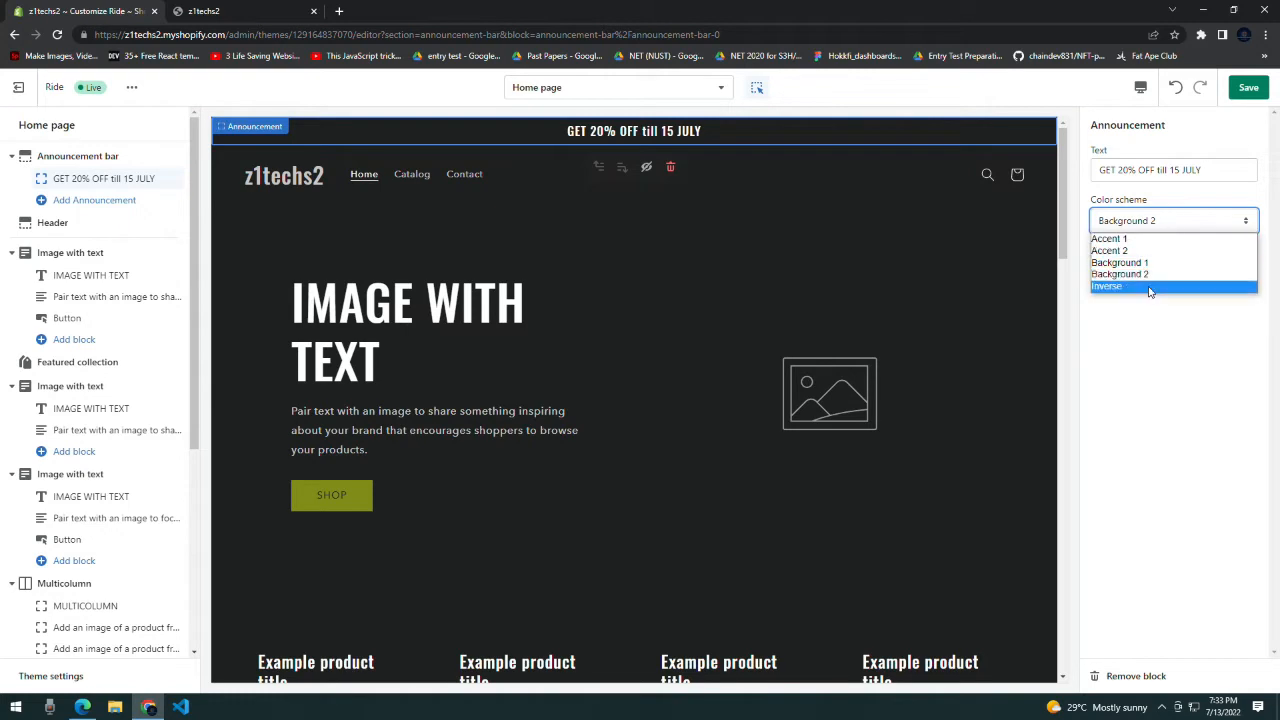
pyautogui.click(1150, 287)
pyautogui.click(1160, 222)
pyautogui.click(1150, 239)
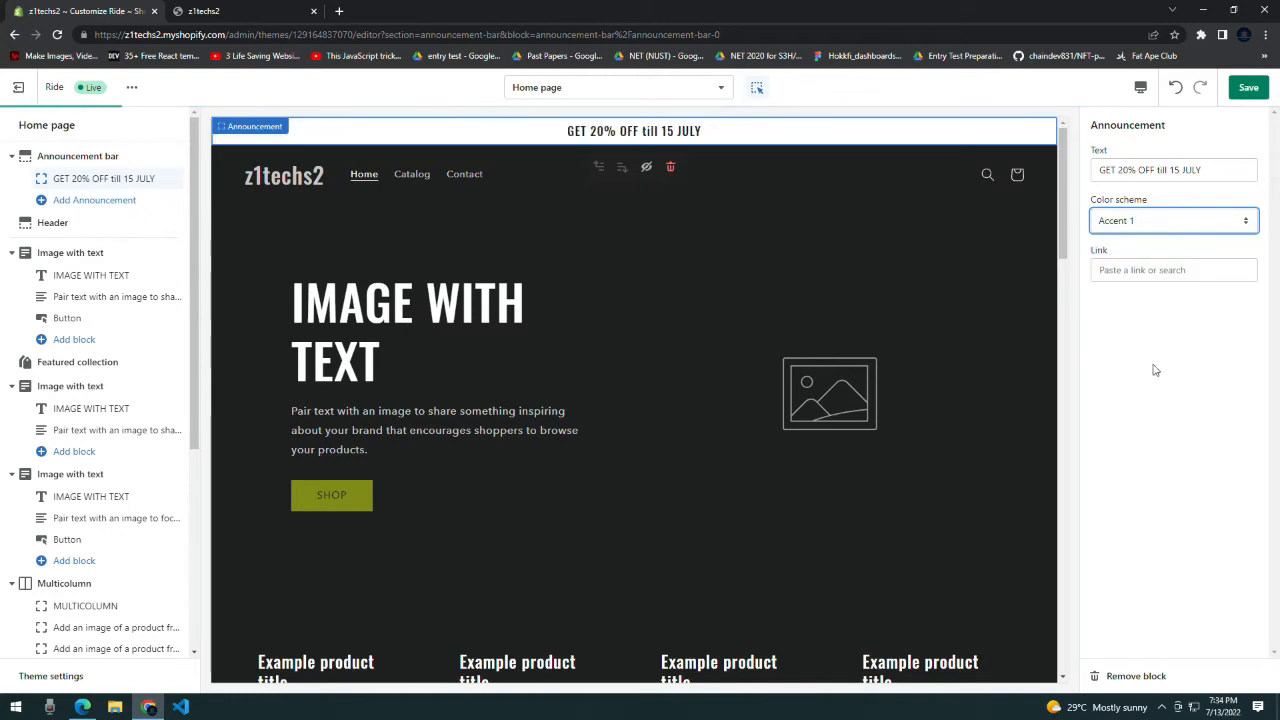
# - View the link destination options for the announcement and save the theme changes
pyautogui.click(1160, 268)
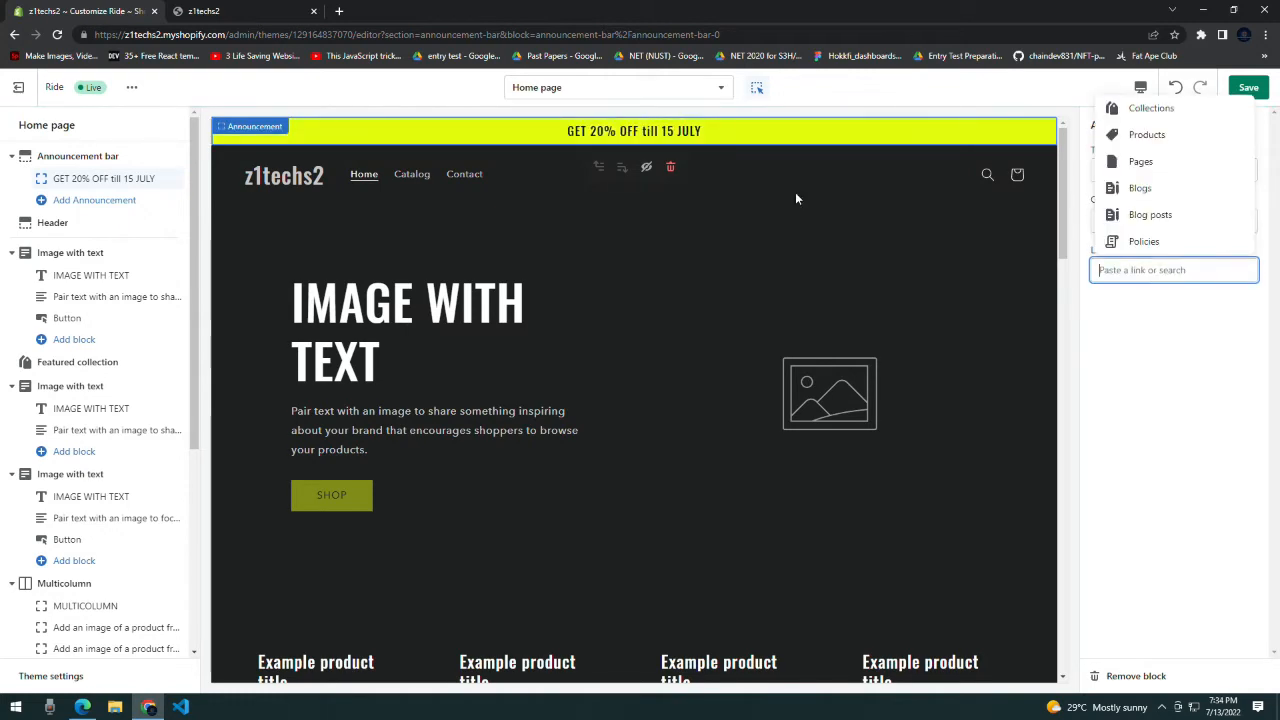
pyautogui.click(598, 263)
pyautogui.click(644, 138)
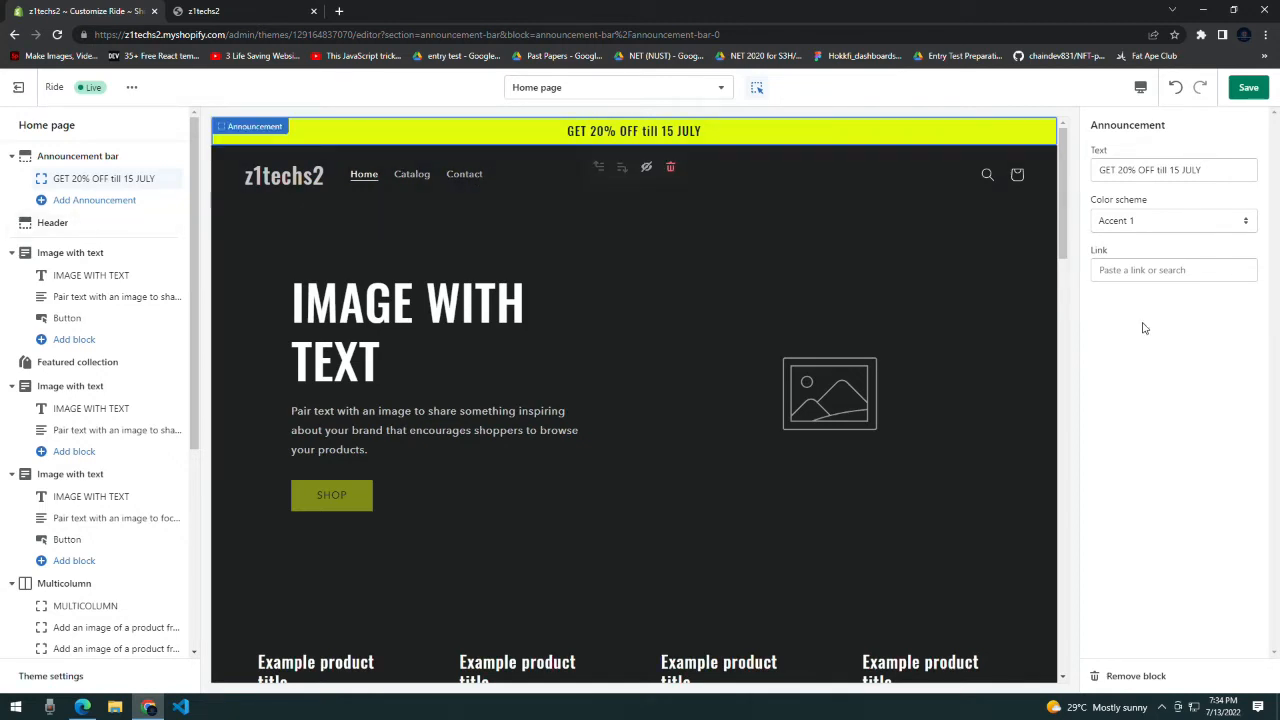
pyautogui.click(1136, 272)
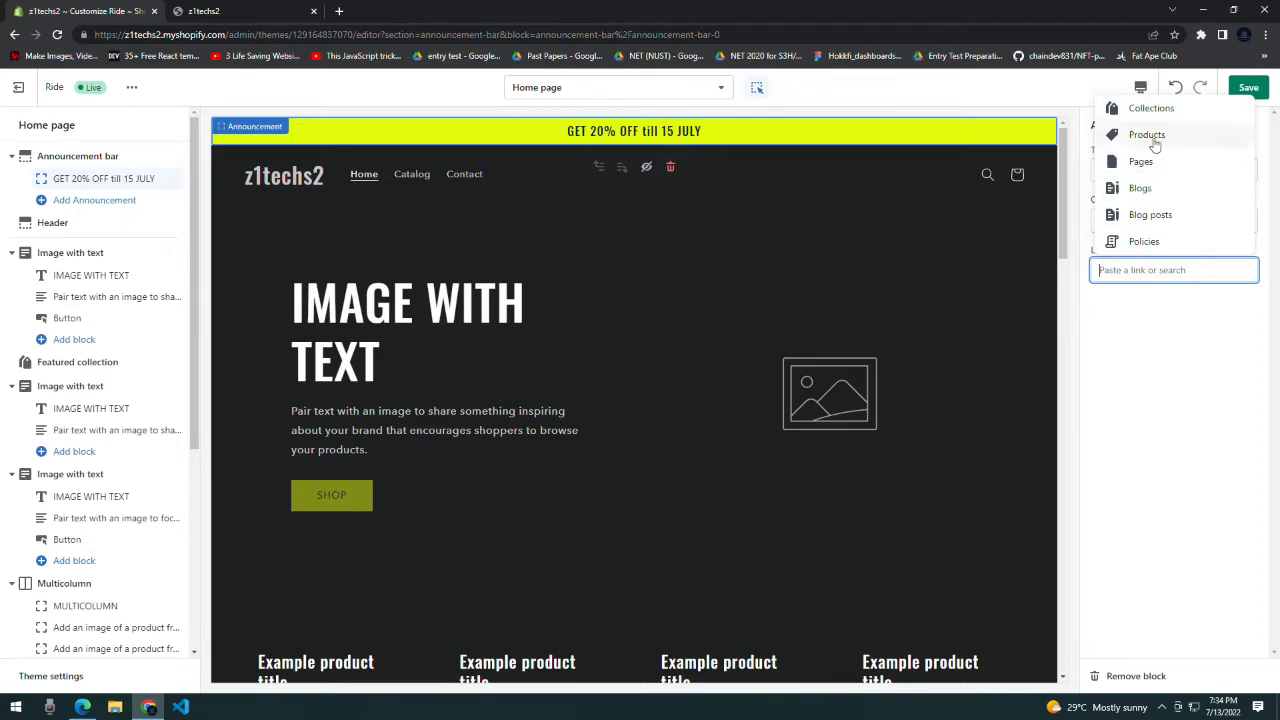
pyautogui.click(1159, 339)
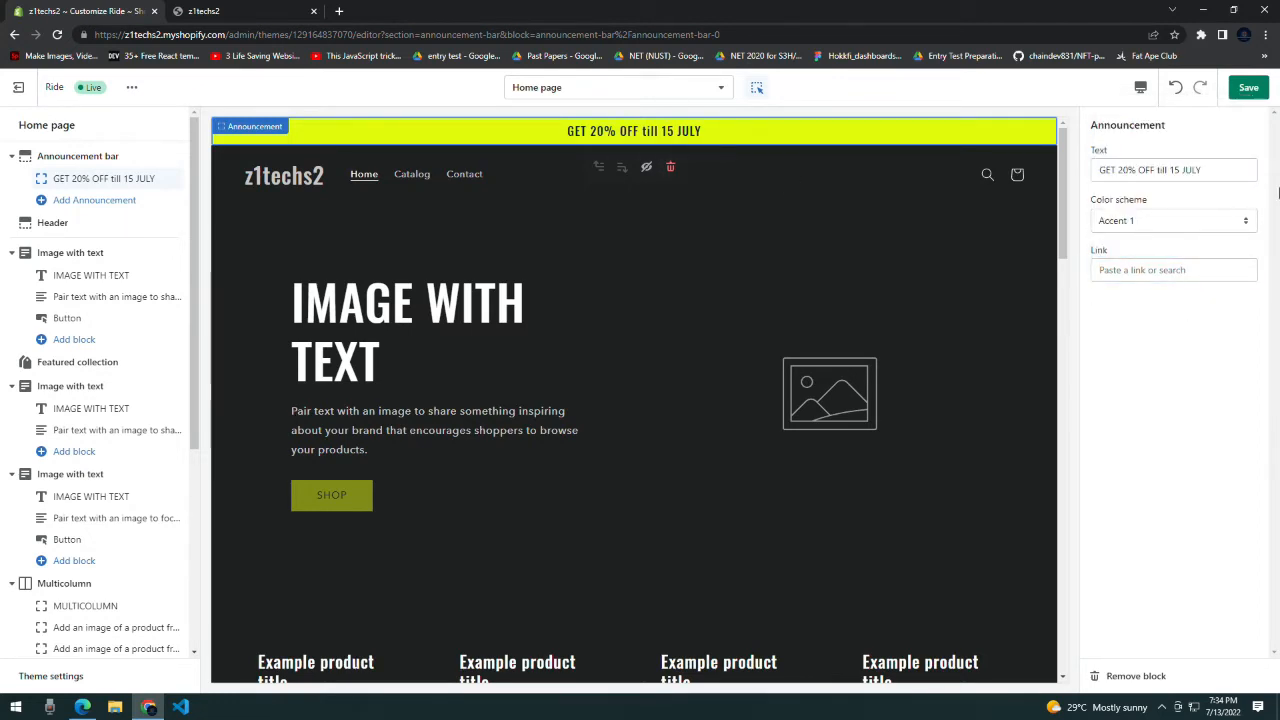
pyautogui.click(1172, 284)
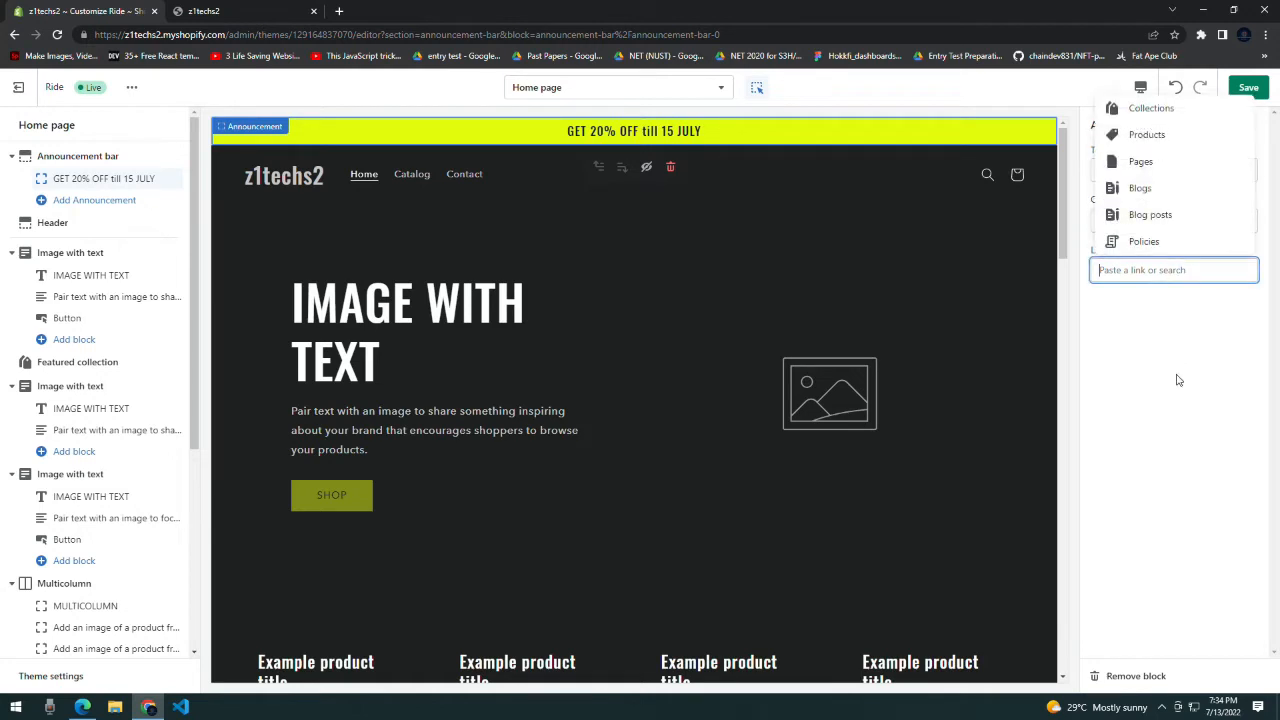
pyautogui.click(1140, 372)
pyautogui.click(1245, 89)
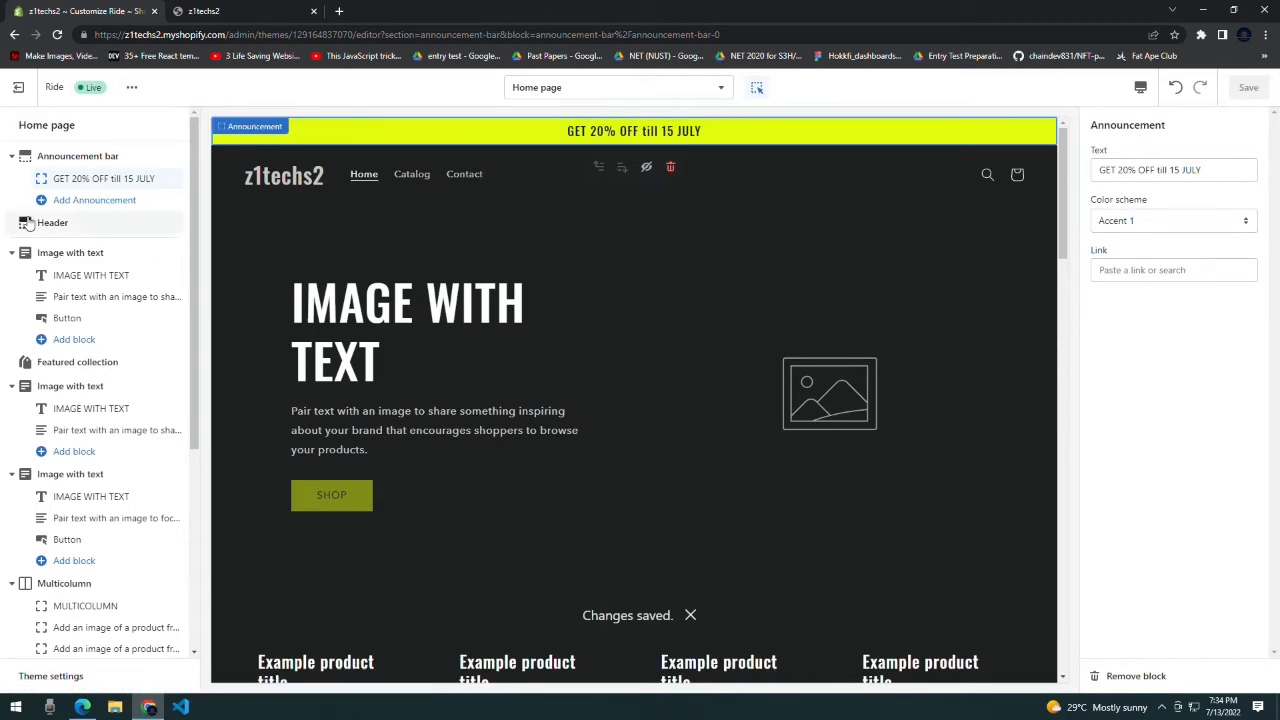
# - Collapse the Announcement bar section and try the Accent 2 color scheme on the Header section
pyautogui.click(13, 158)
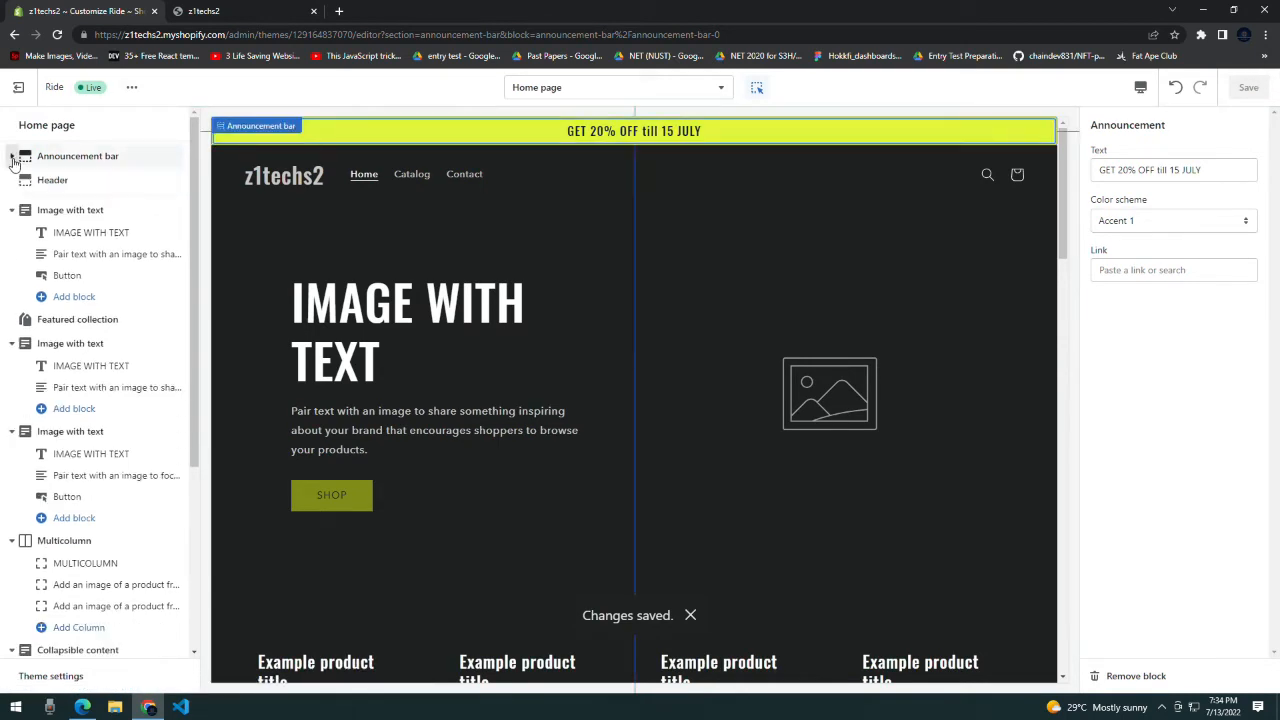
pyautogui.click(40, 180)
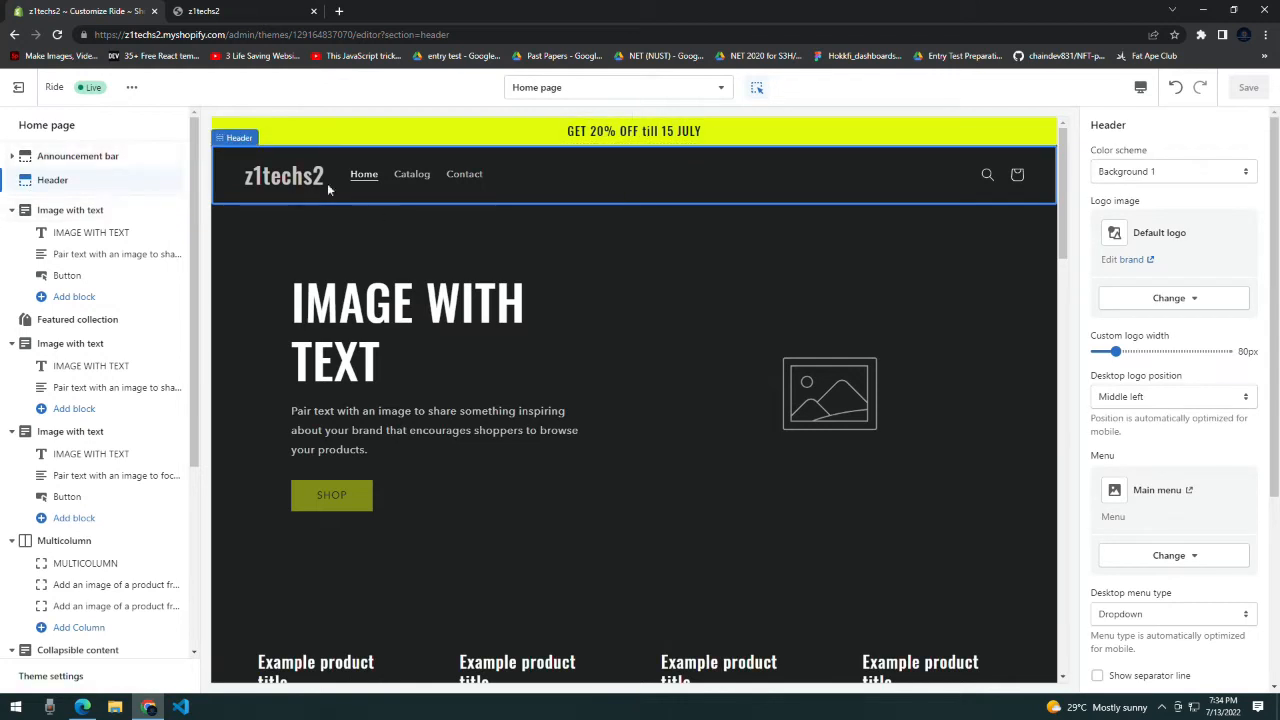
pyautogui.click(1166, 172)
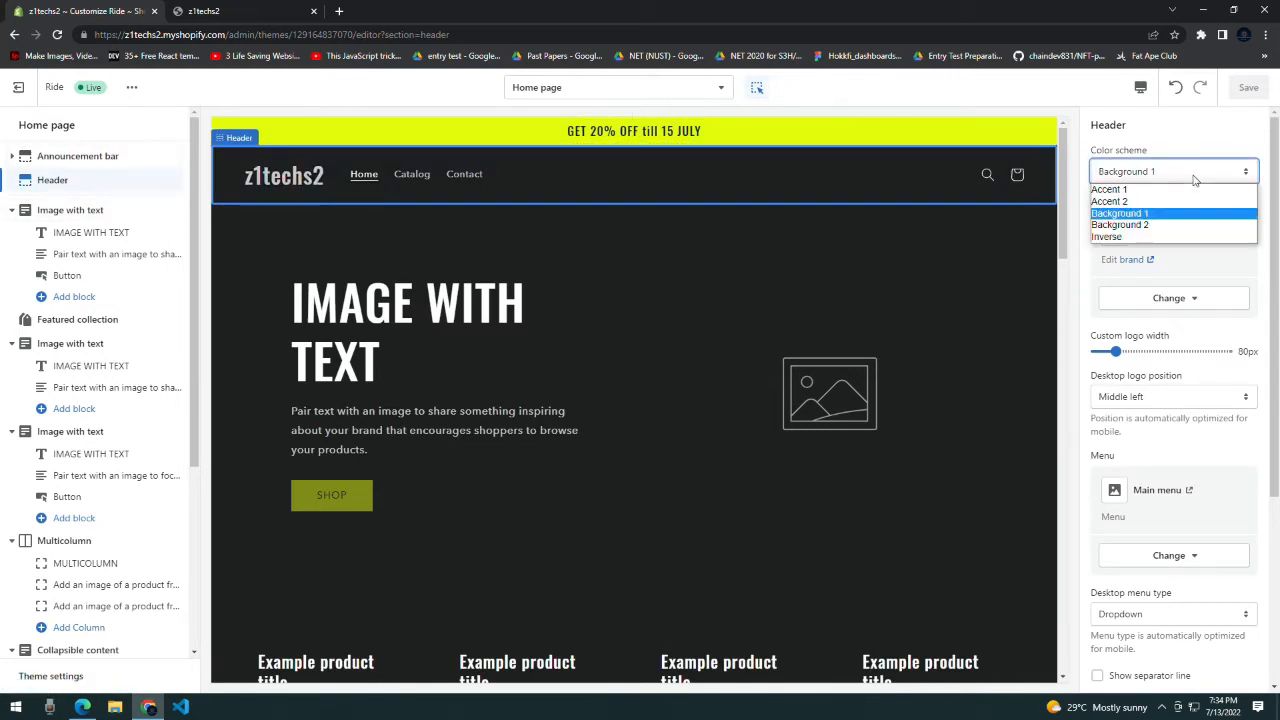
pyautogui.click(1065, 277)
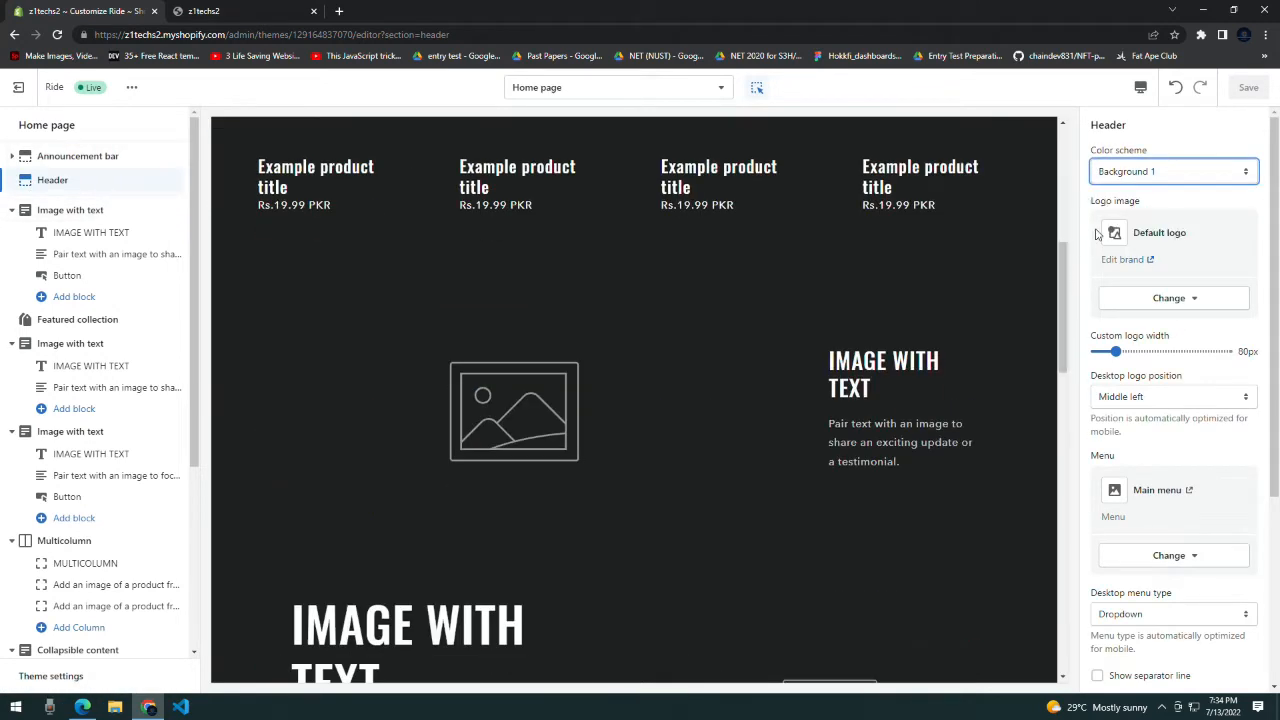
pyautogui.click(1170, 172)
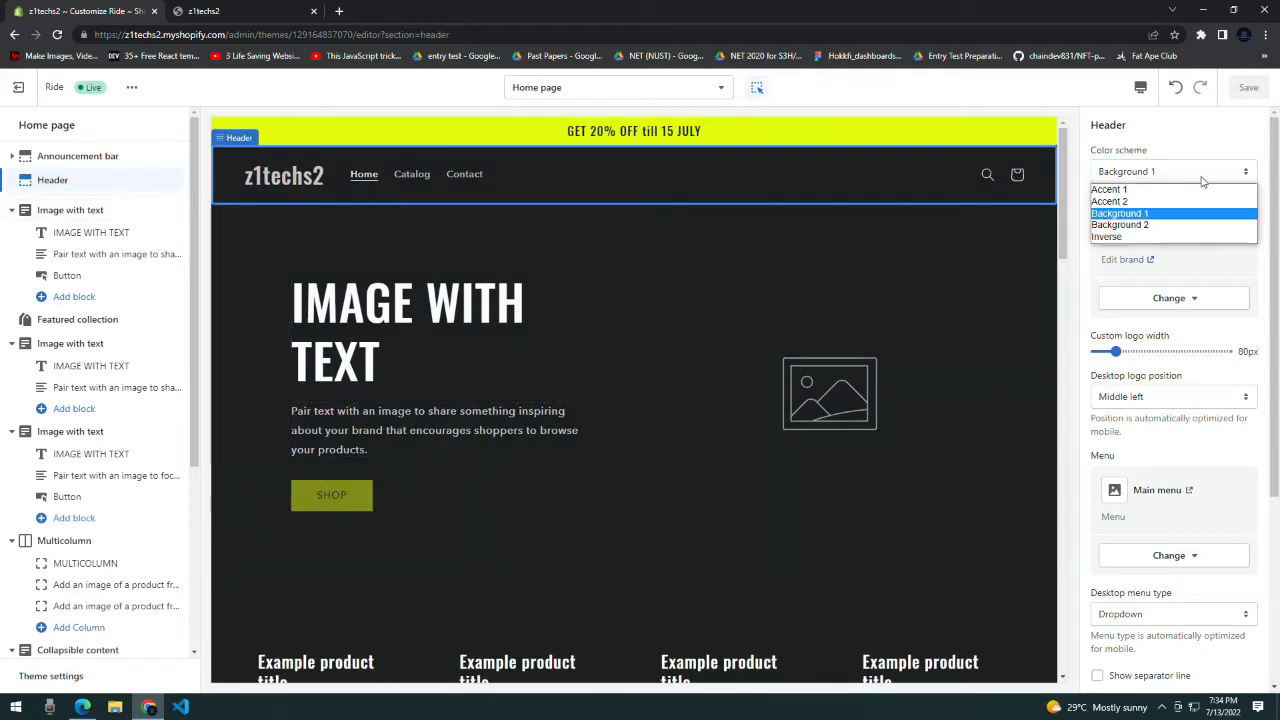
pyautogui.click(1175, 197)
pyautogui.click(1173, 172)
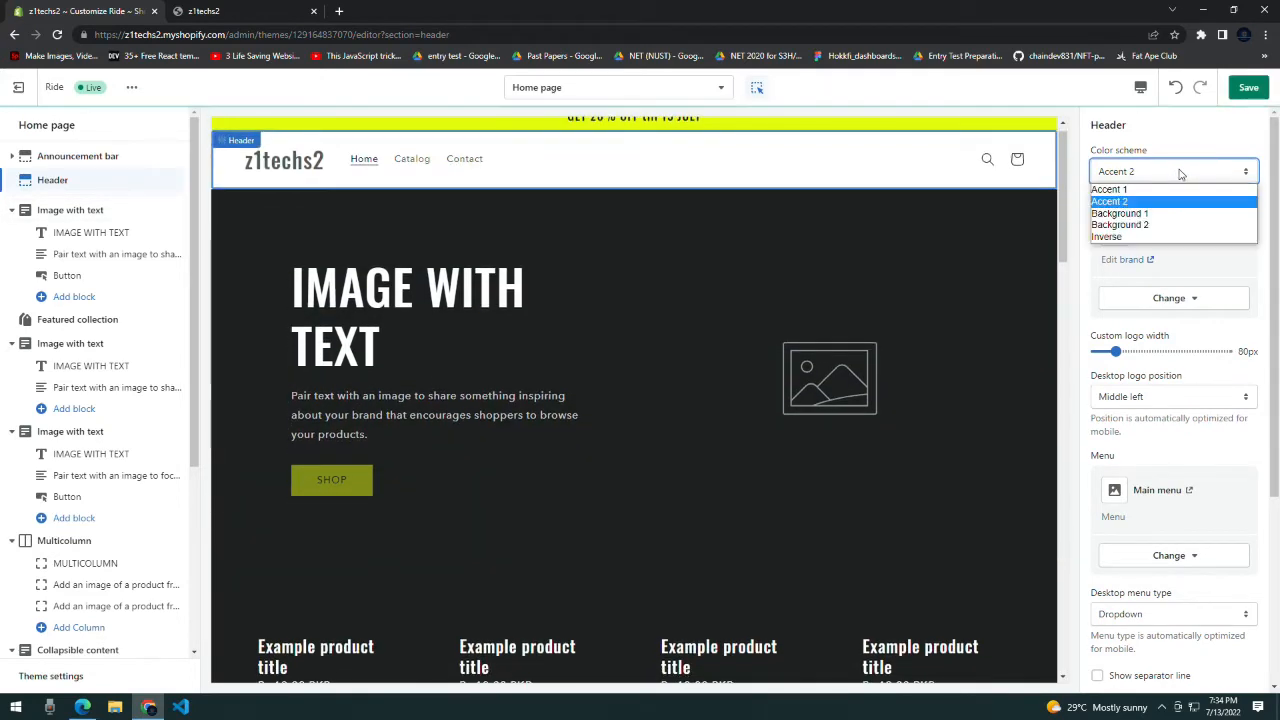
pyautogui.click(1033, 256)
pyautogui.click(985, 612)
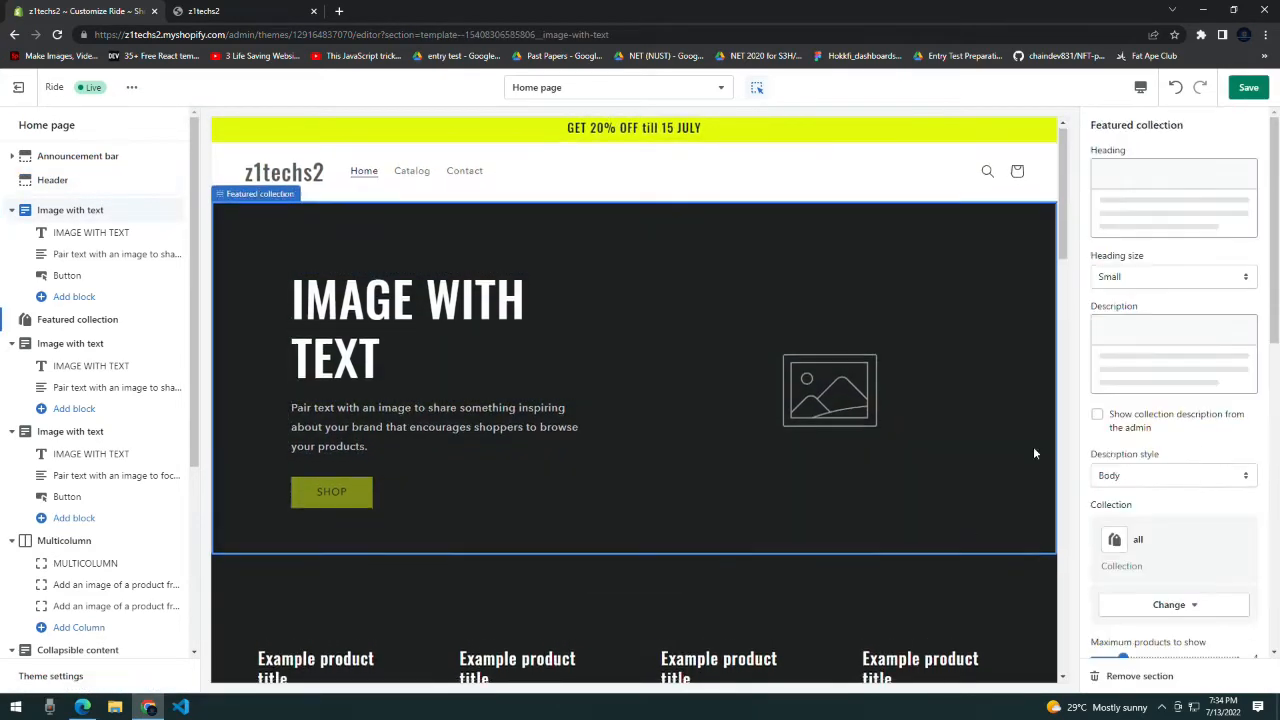
pyautogui.scroll(4, 1038, 243)
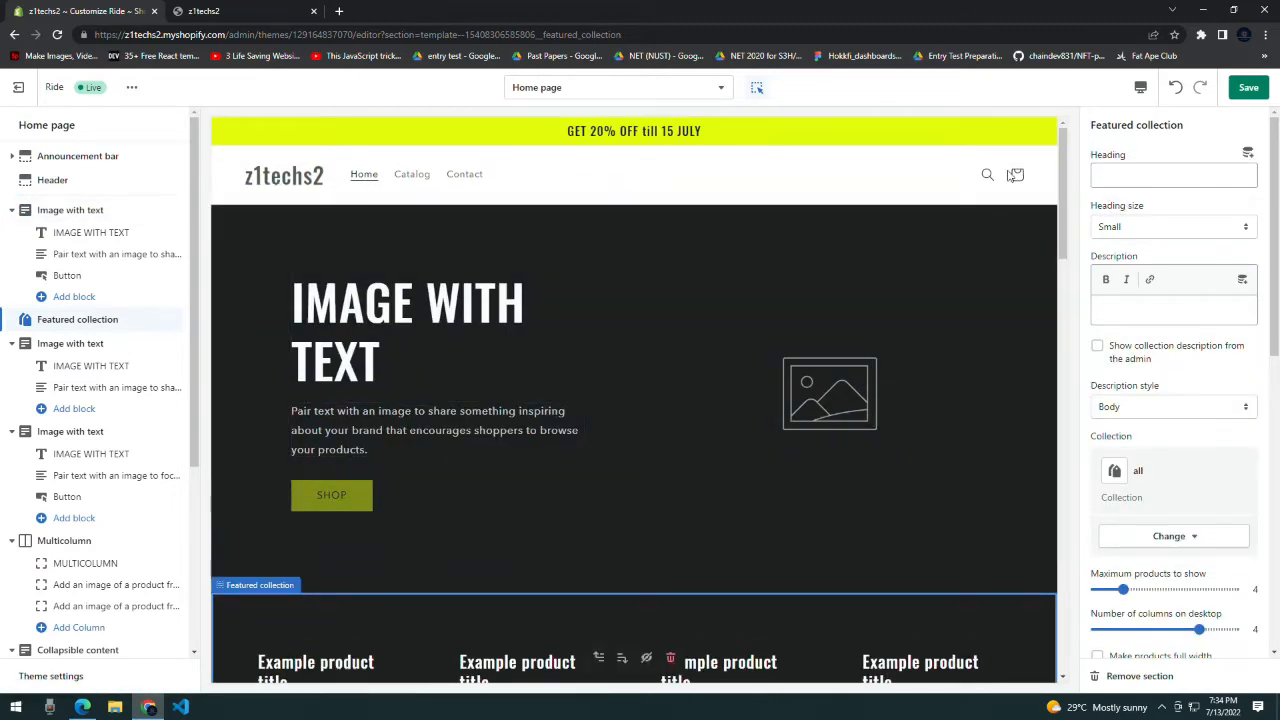
# - Set the Header section's color scheme to Background 2
pyautogui.click(1012, 175)
pyautogui.click(1148, 174)
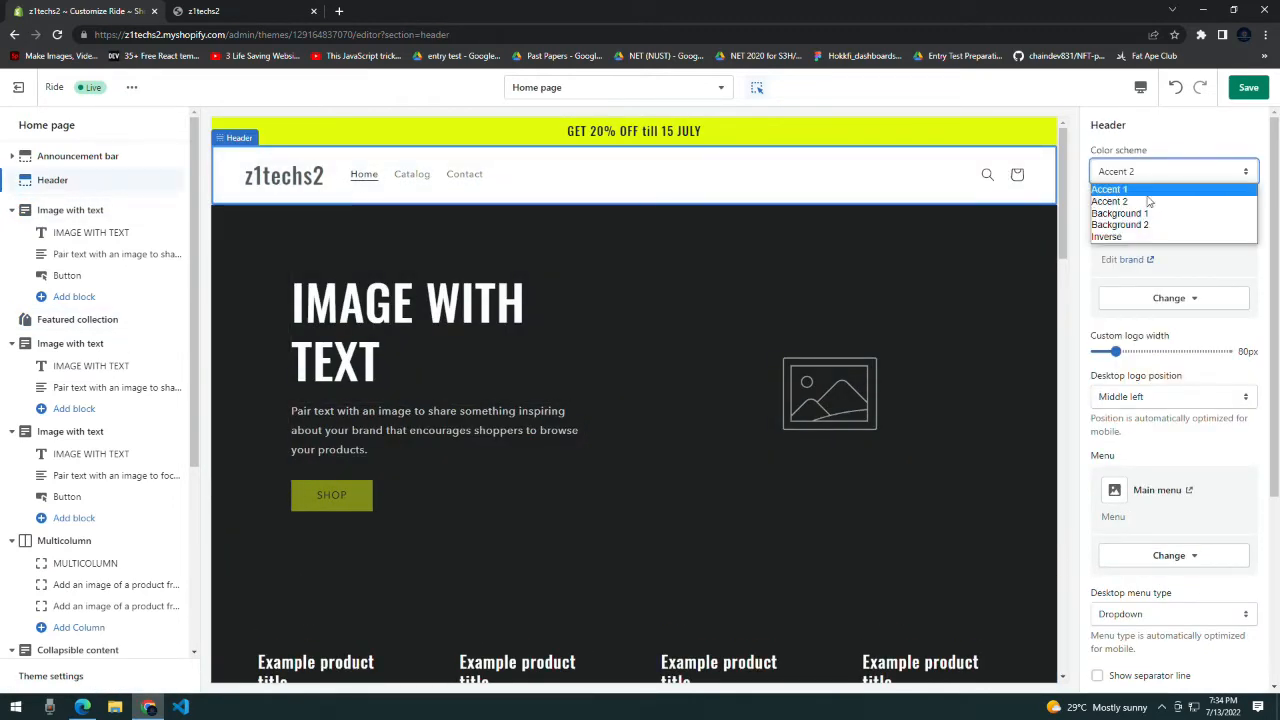
pyautogui.click(1143, 221)
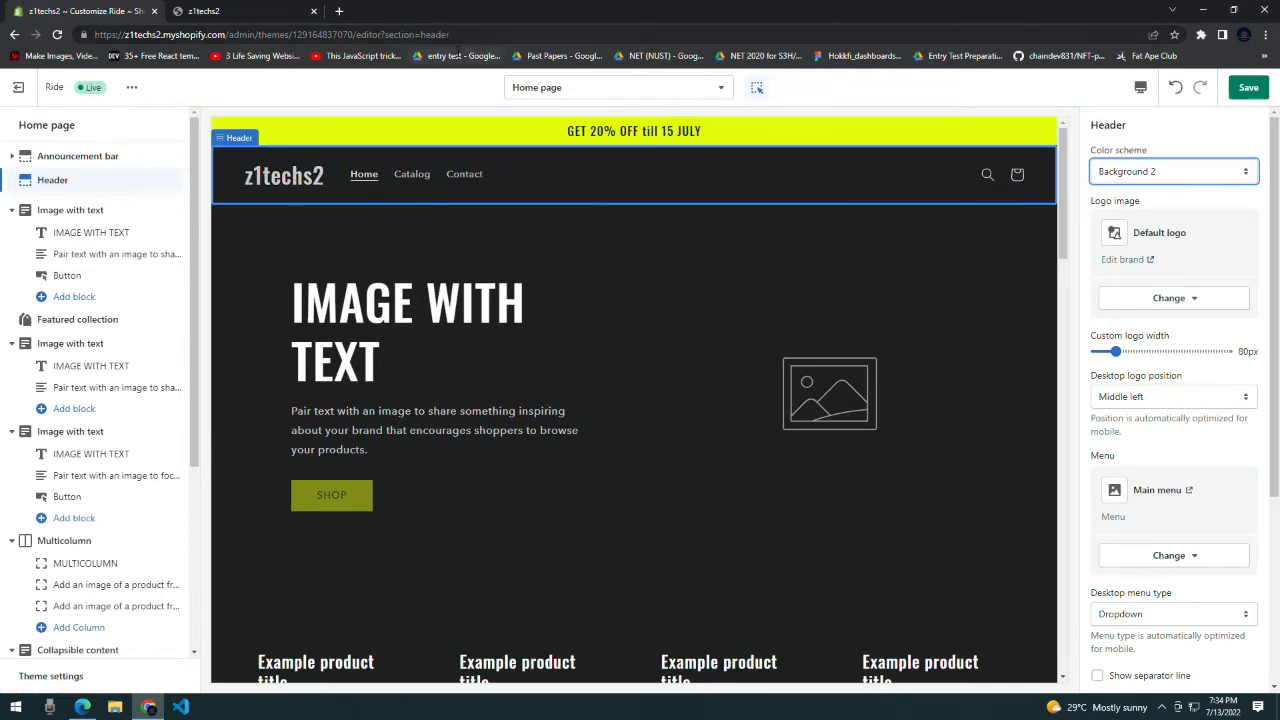
# - Search Google for "logo download png" in a new browser tab and show the image results
pyautogui.click(339, 11)
pyautogui.write('logo')
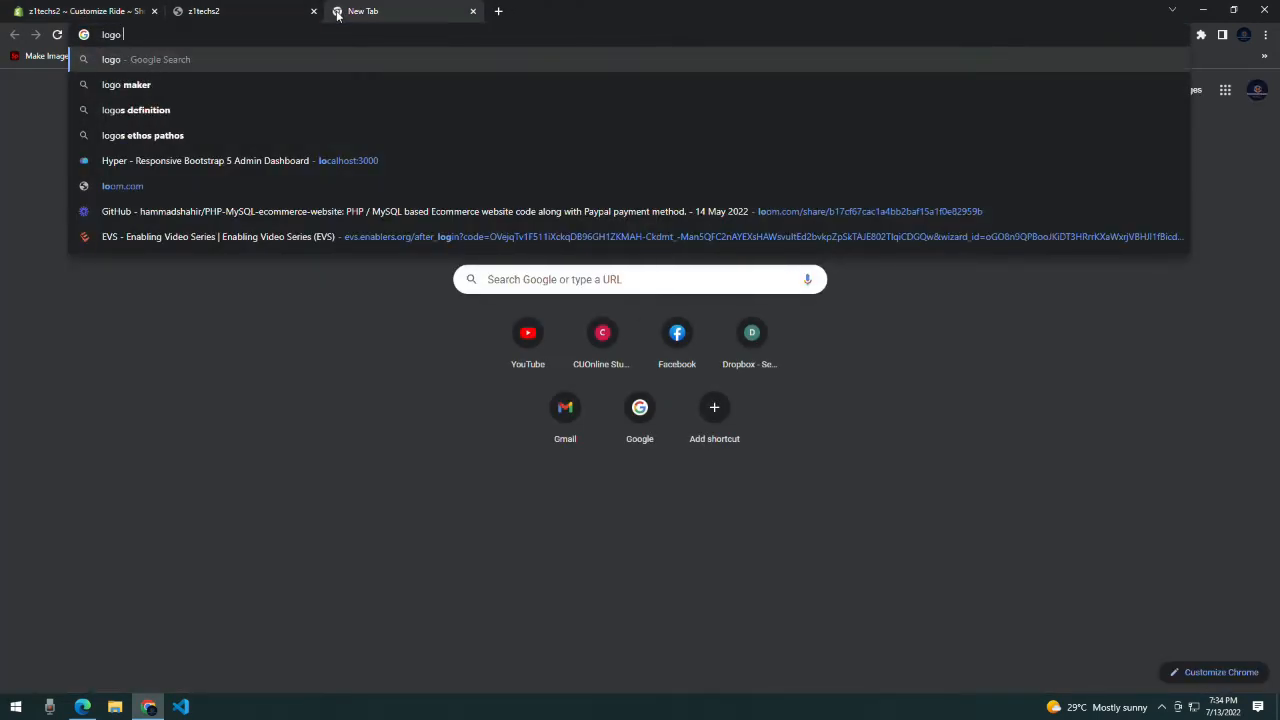
pyautogui.write(' d')
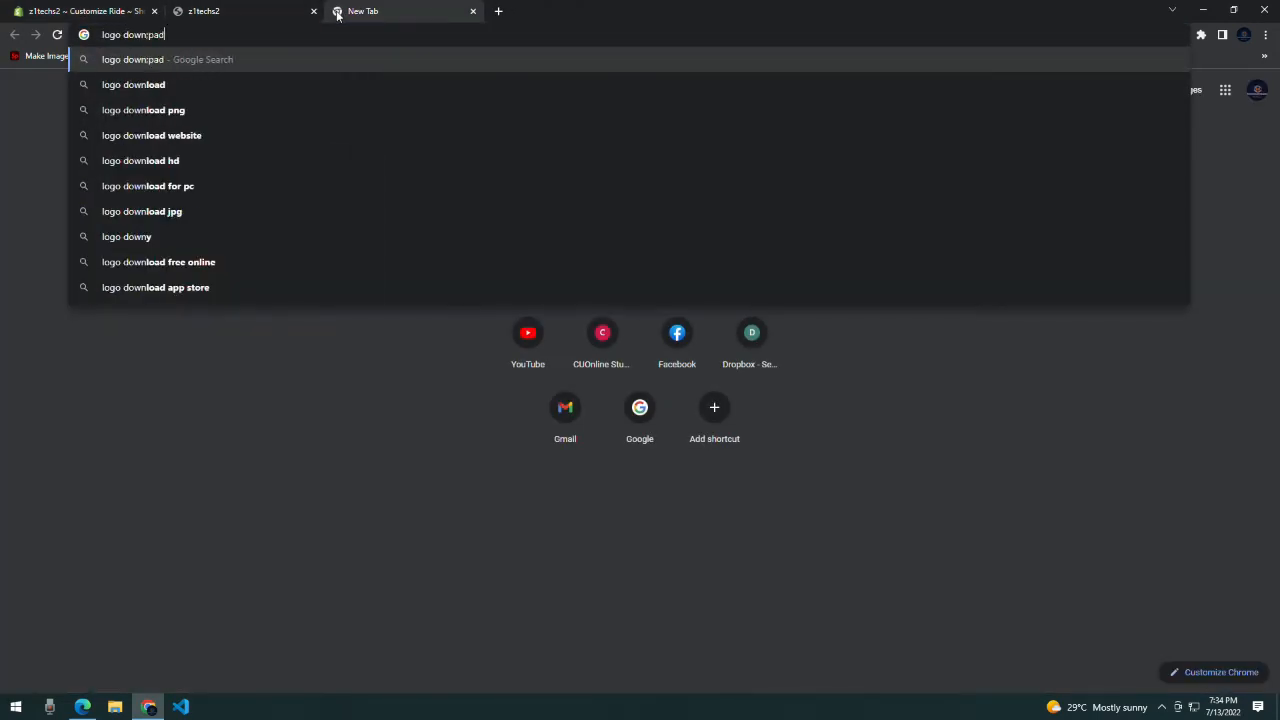
pyautogui.write('ownoaload png')
pyautogui.press('Return')
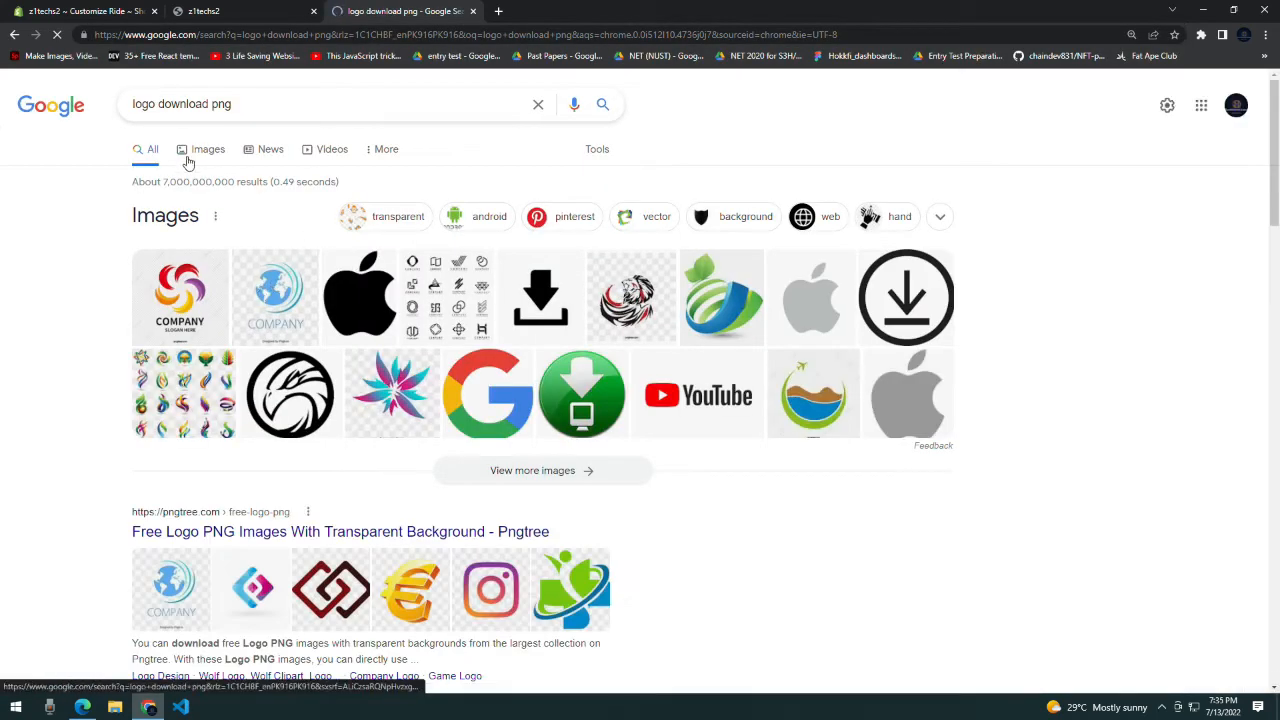
pyautogui.click(203, 152)
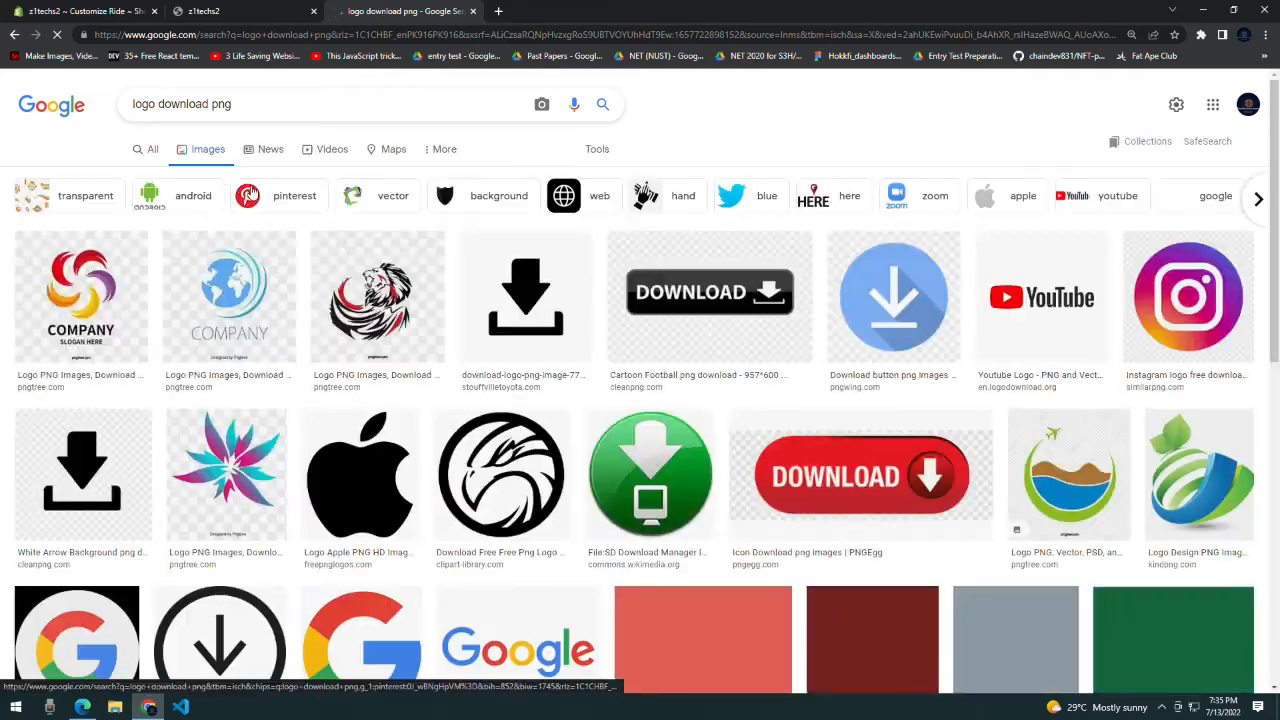
pyautogui.click(231, 271)
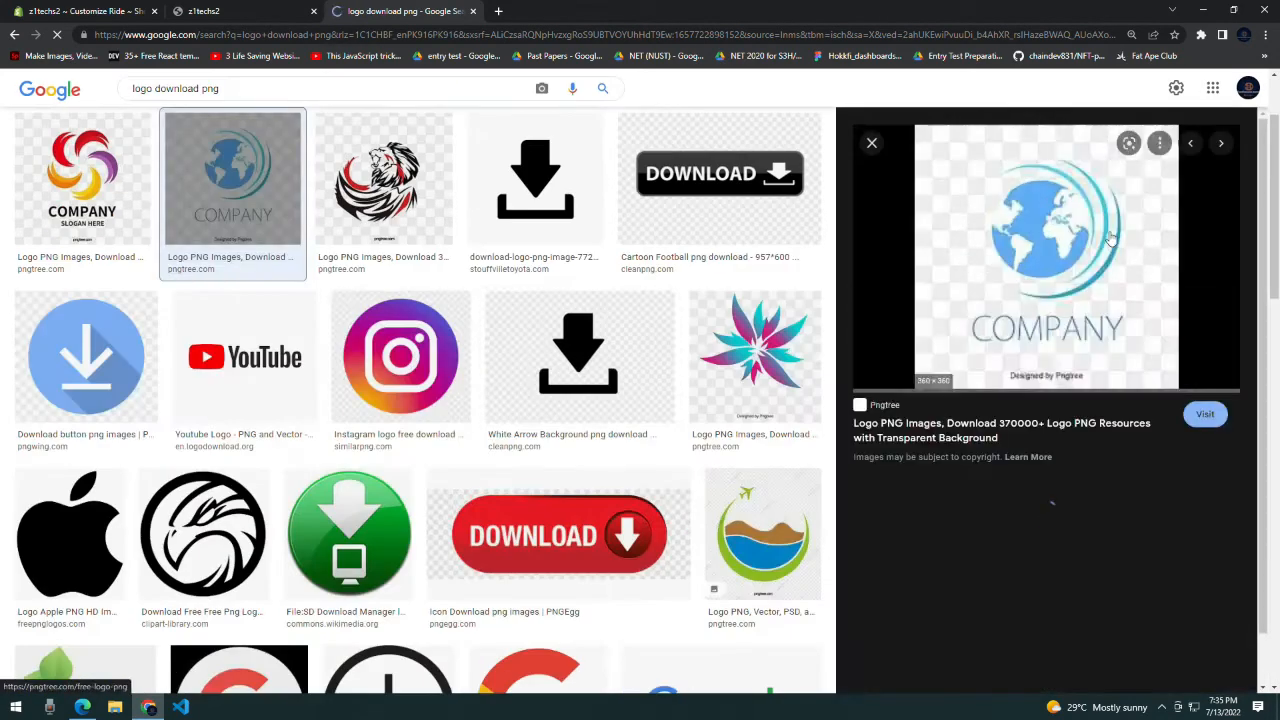
pyautogui.rightClick(1044, 235)
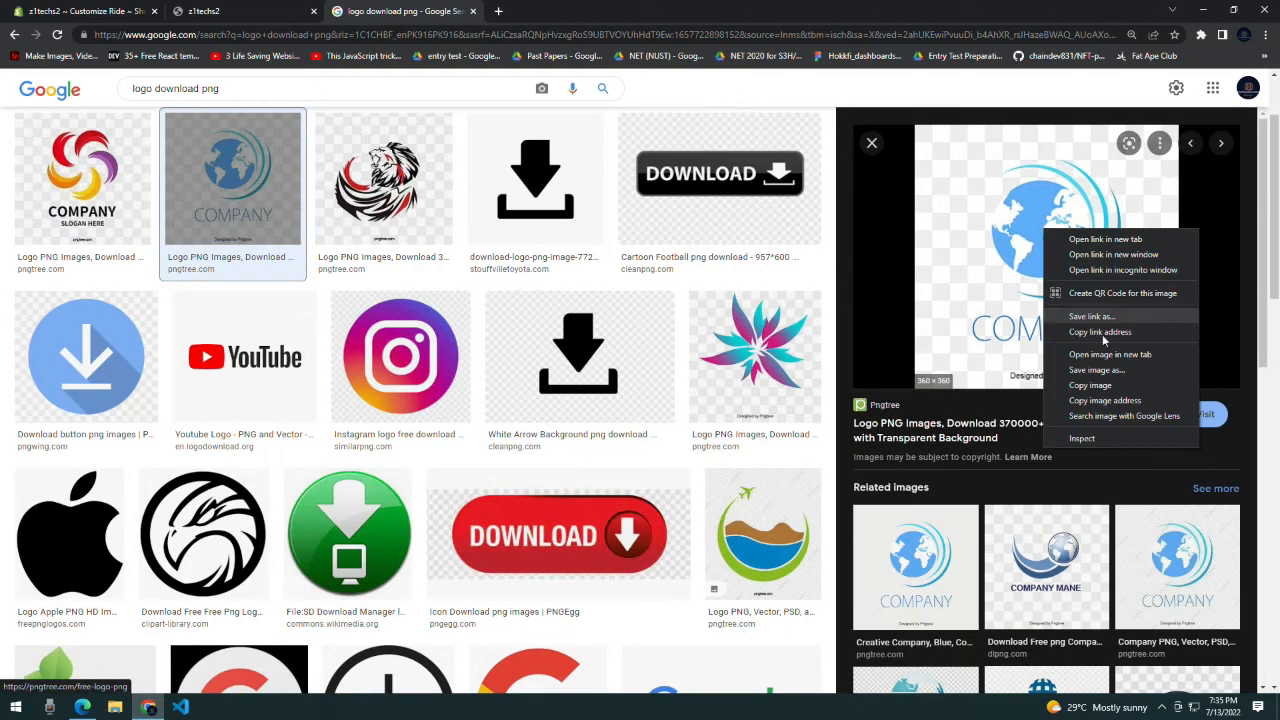
pyautogui.click(1100, 374)
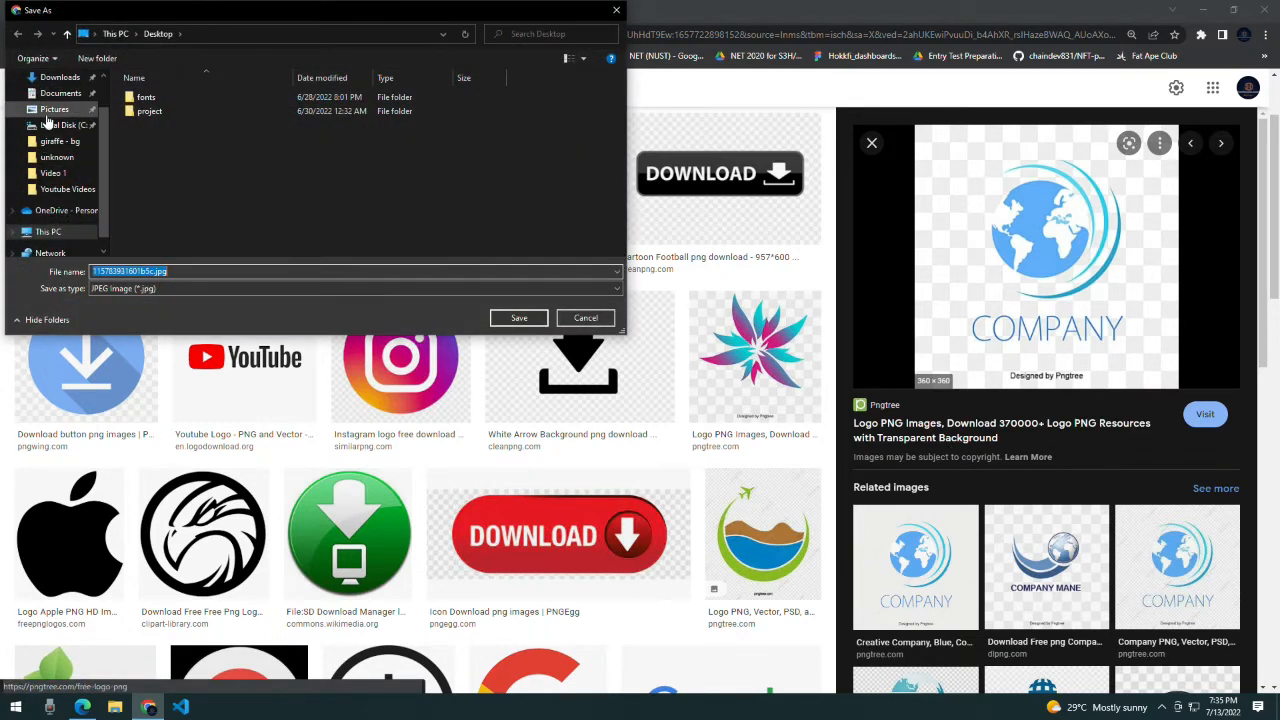
pyautogui.click(519, 318)
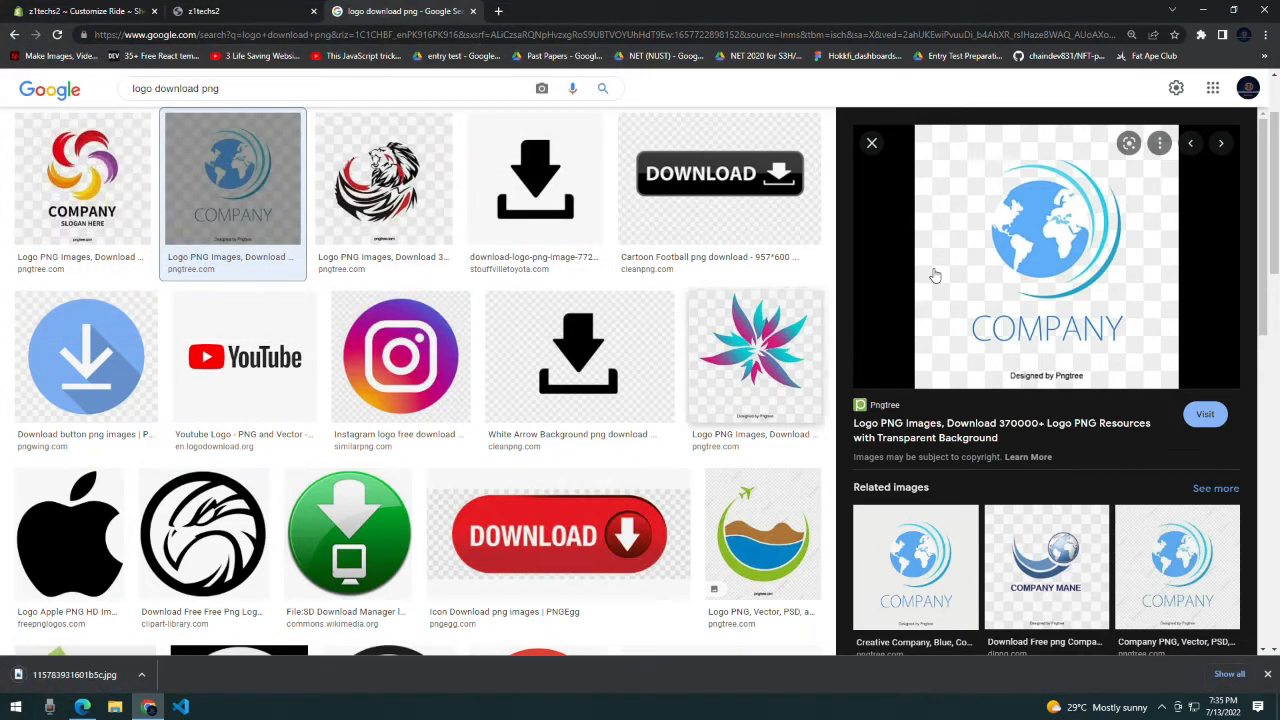
# - View the saved logo image from the desktop, close it and return to the browser
pyautogui.click(1172, 10)
pyautogui.doubleClick(230, 243)
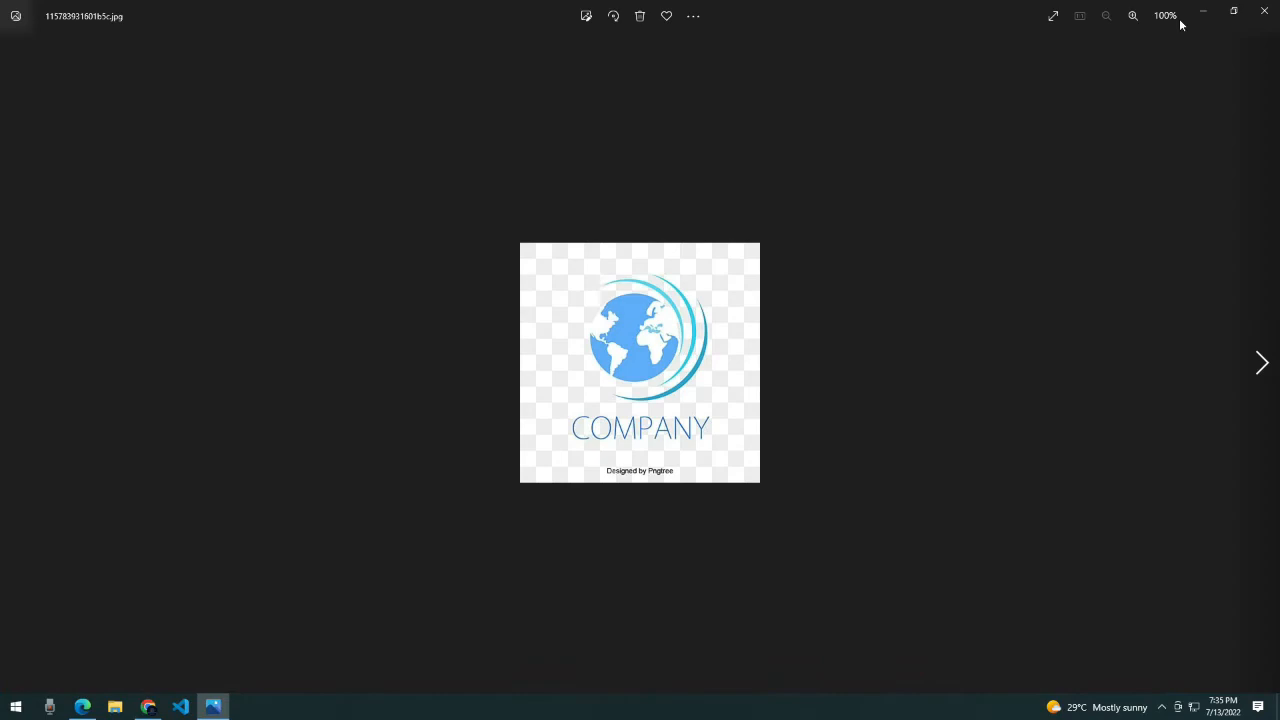
pyautogui.click(1264, 10)
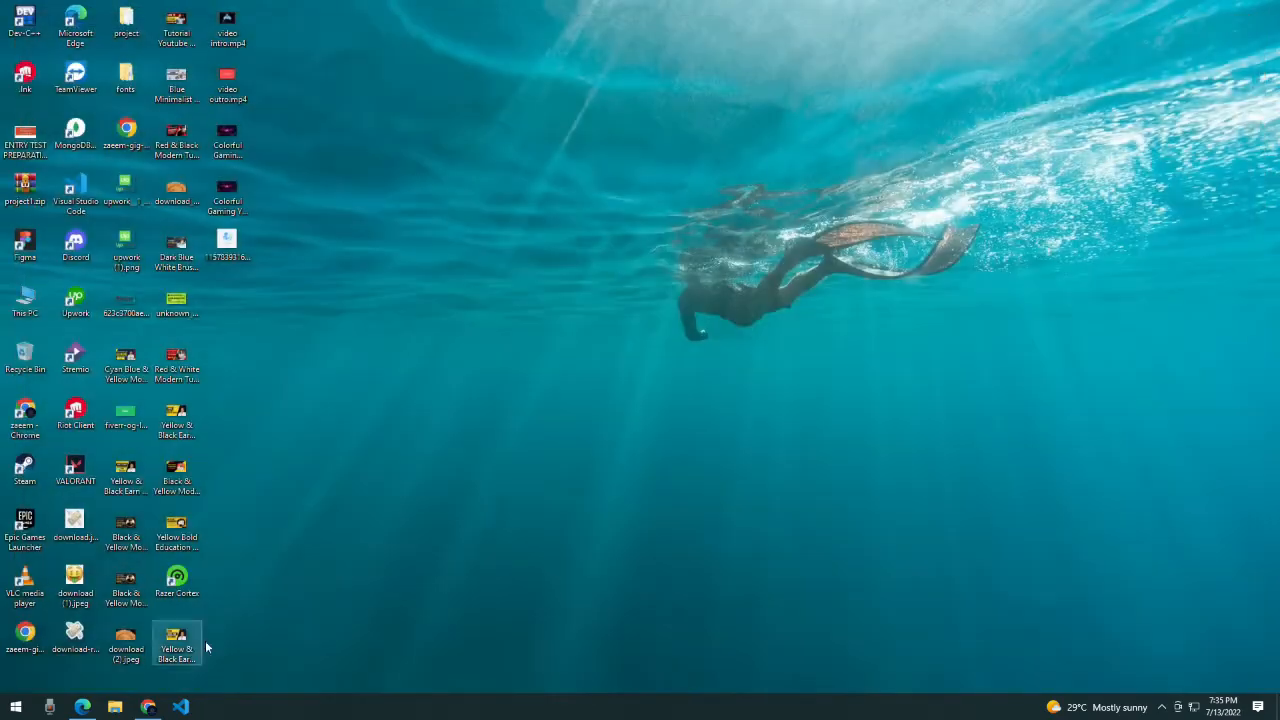
pyautogui.click(149, 707)
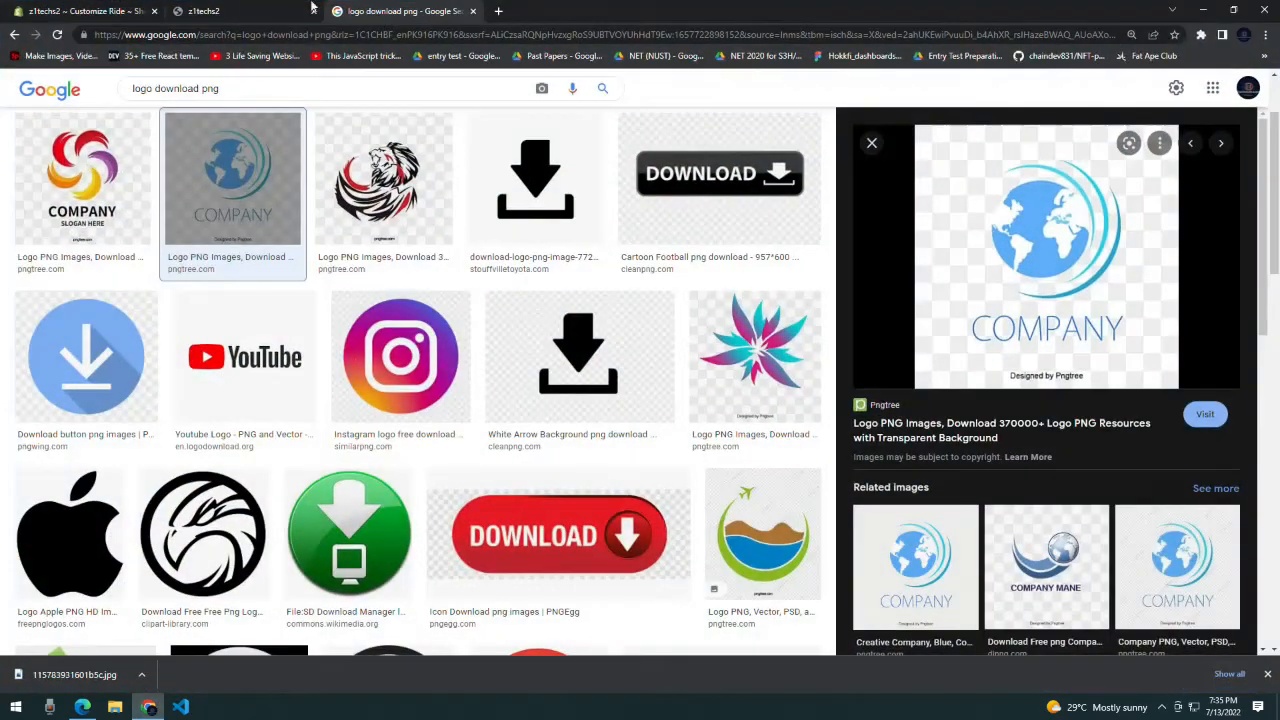
# - Search Google for "remove background" in a new browser tab and open the remove.bg website
pyautogui.click(501, 11)
pyautogui.write('rem')
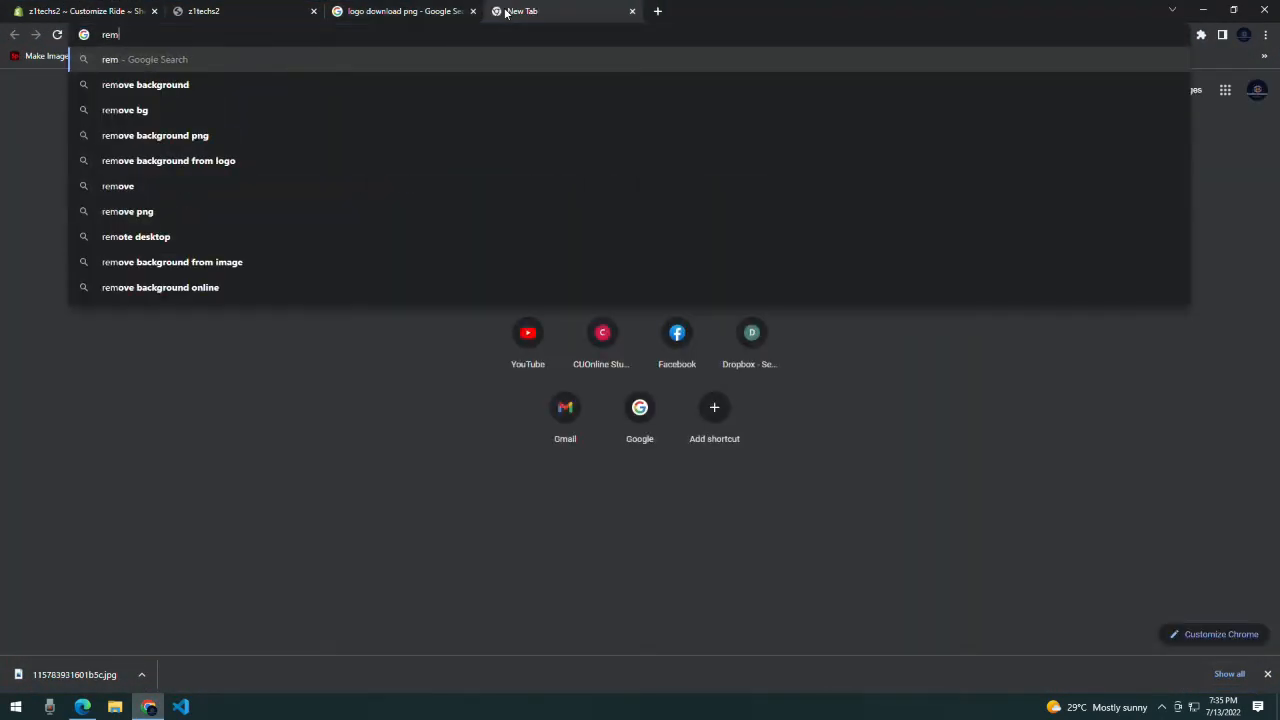
pyautogui.press('Down')
pyautogui.press('Down')
pyautogui.press('Return')
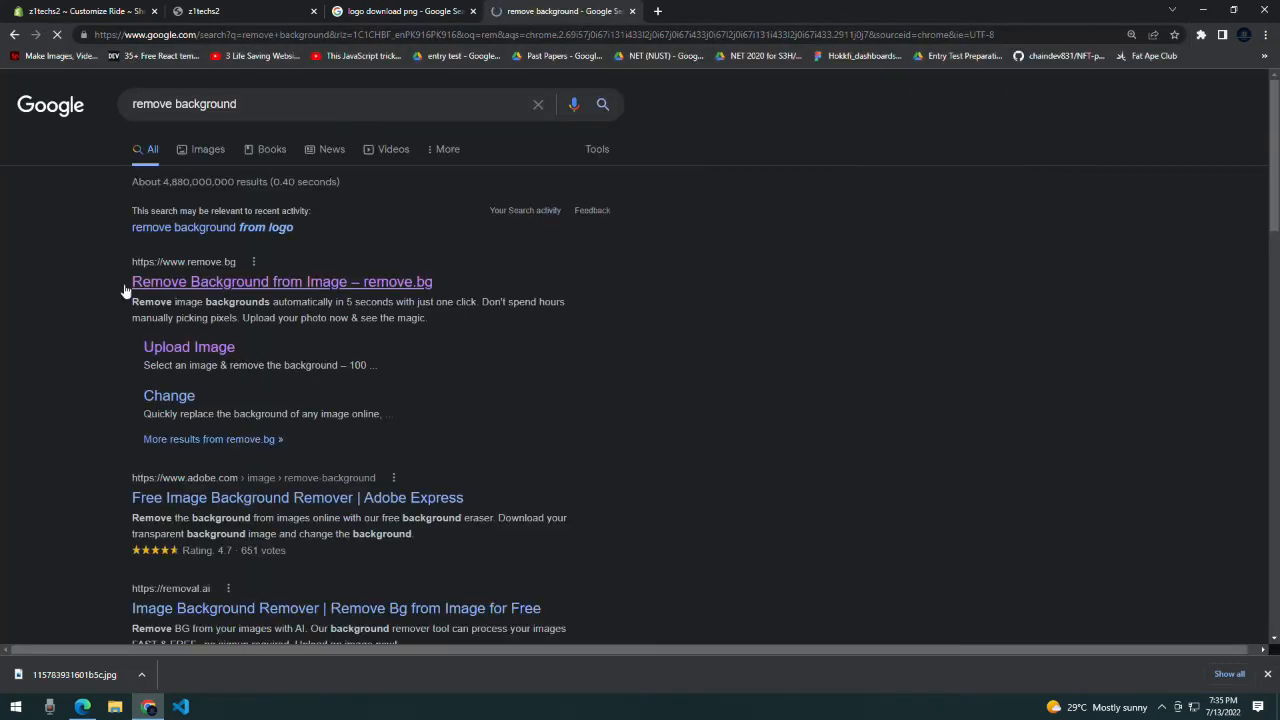
pyautogui.click(260, 283)
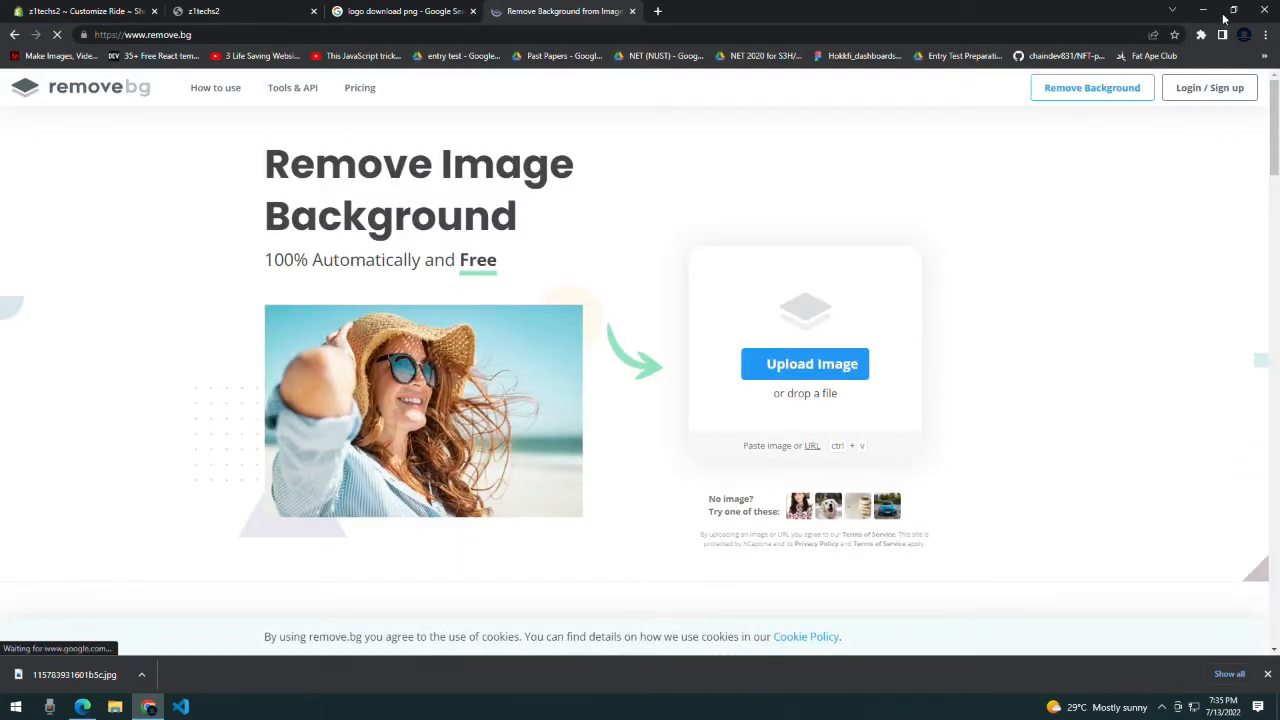
pyautogui.click(1233, 10)
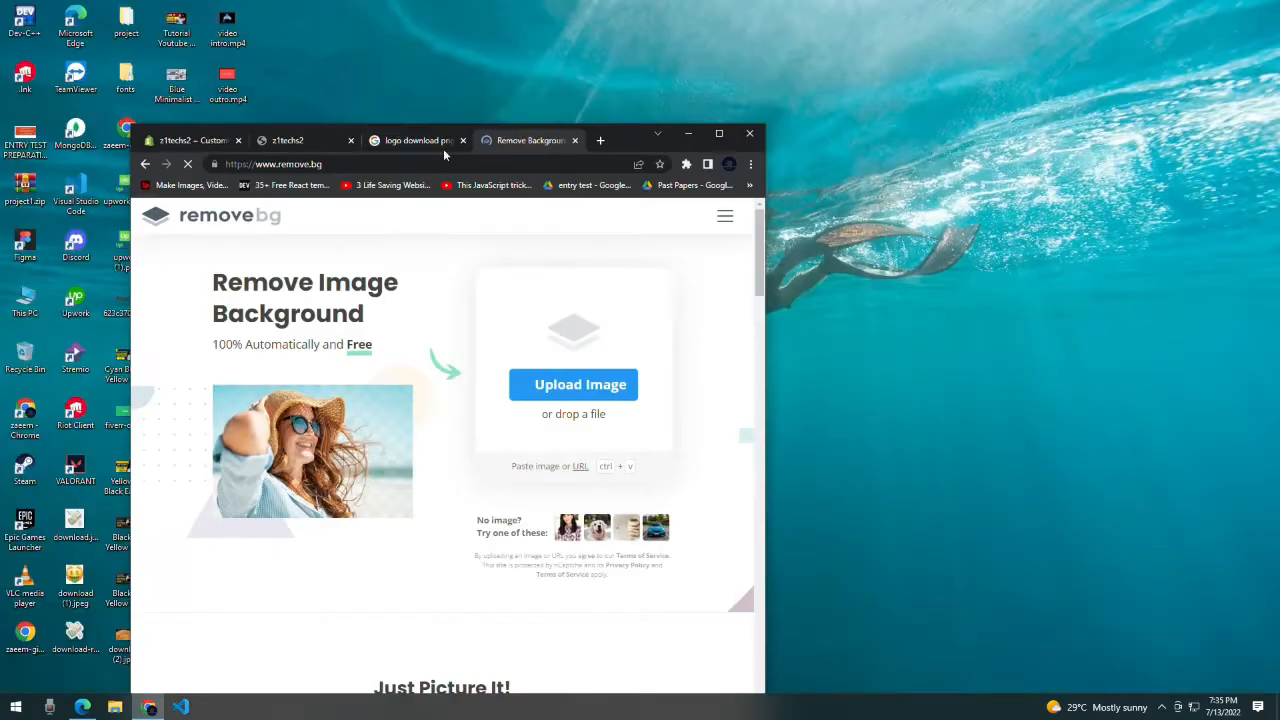
pyautogui.moveTo(632, 146); pyautogui.dragTo(866, 108)
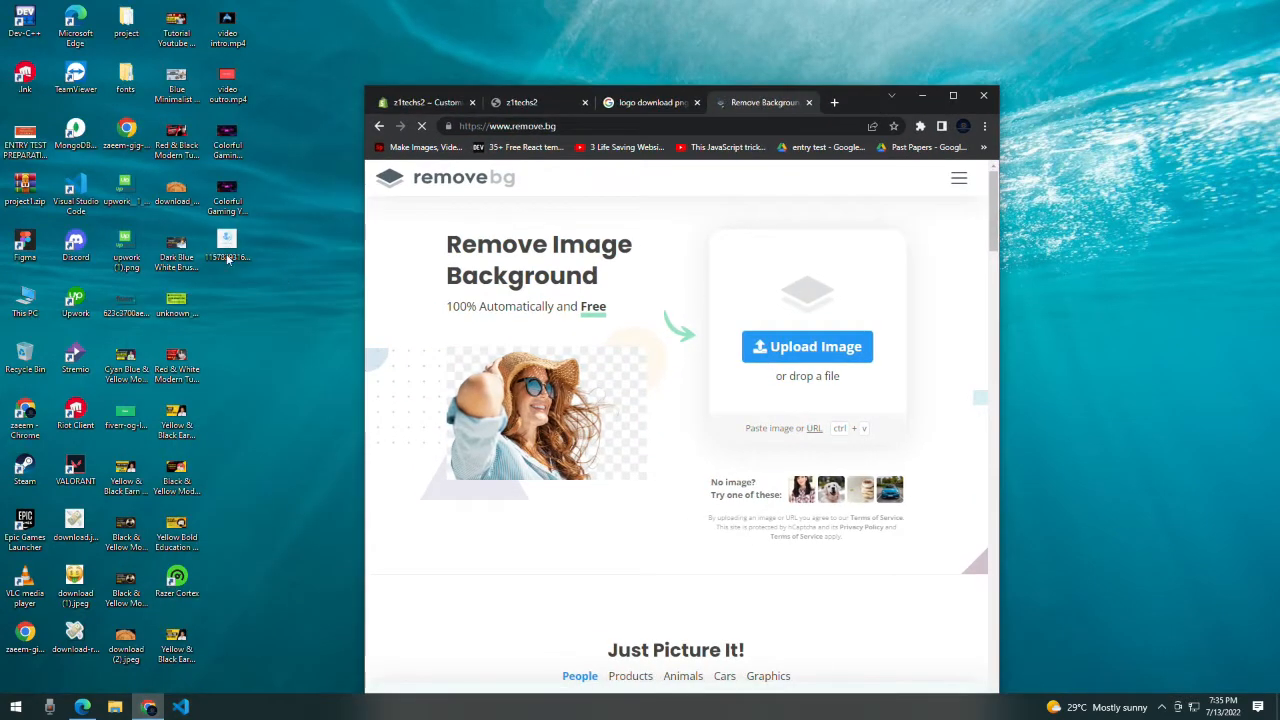
pyautogui.moveTo(228, 258); pyautogui.dragTo(737, 347)
pyautogui.click(953, 95)
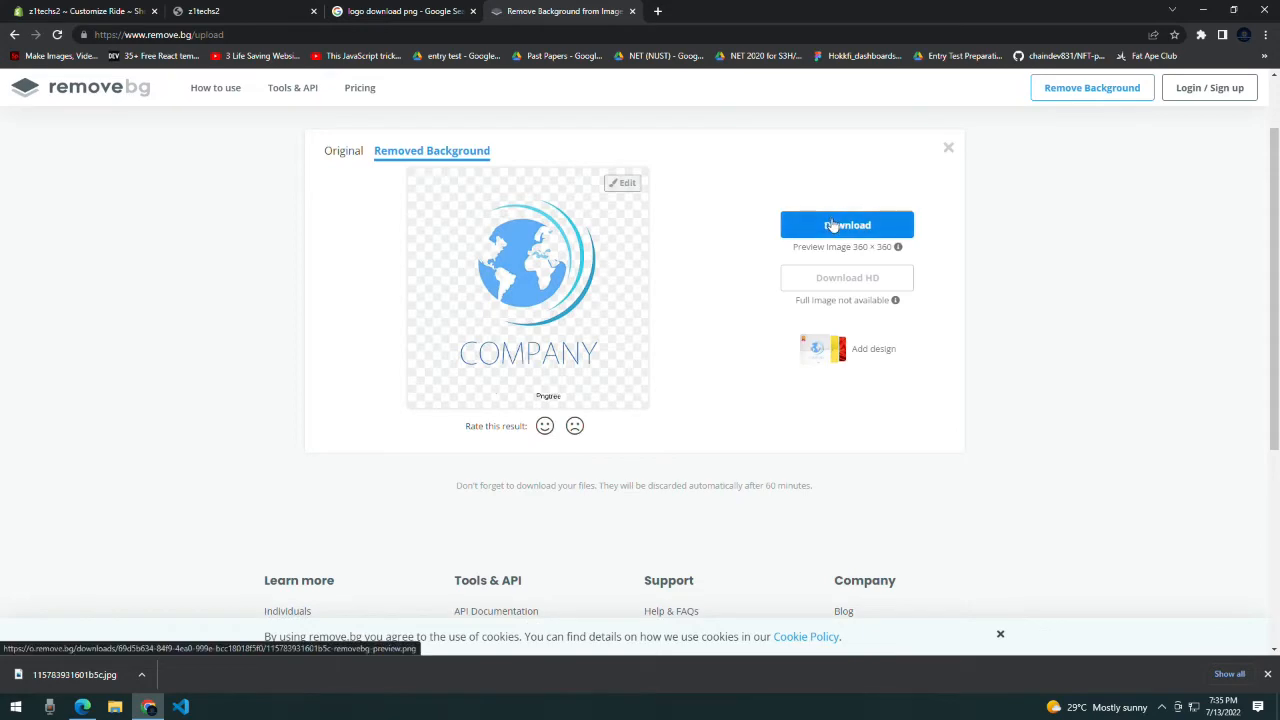
pyautogui.click(833, 225)
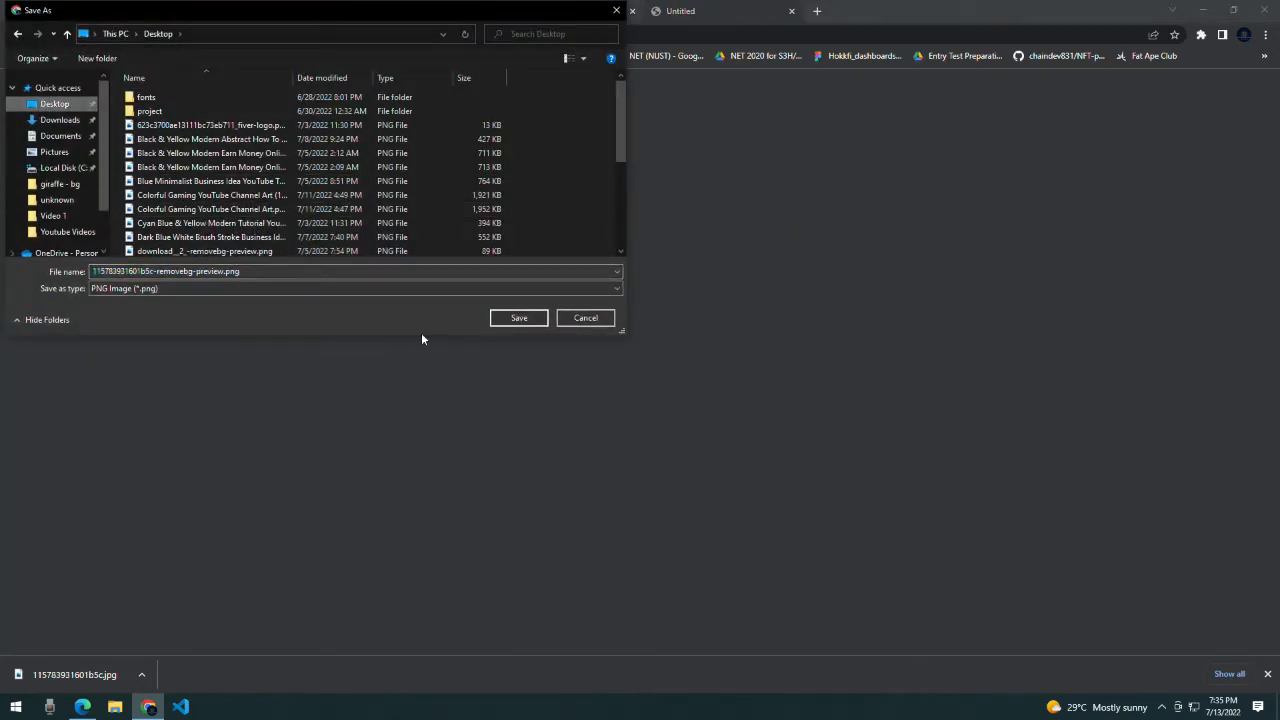
pyautogui.click(505, 318)
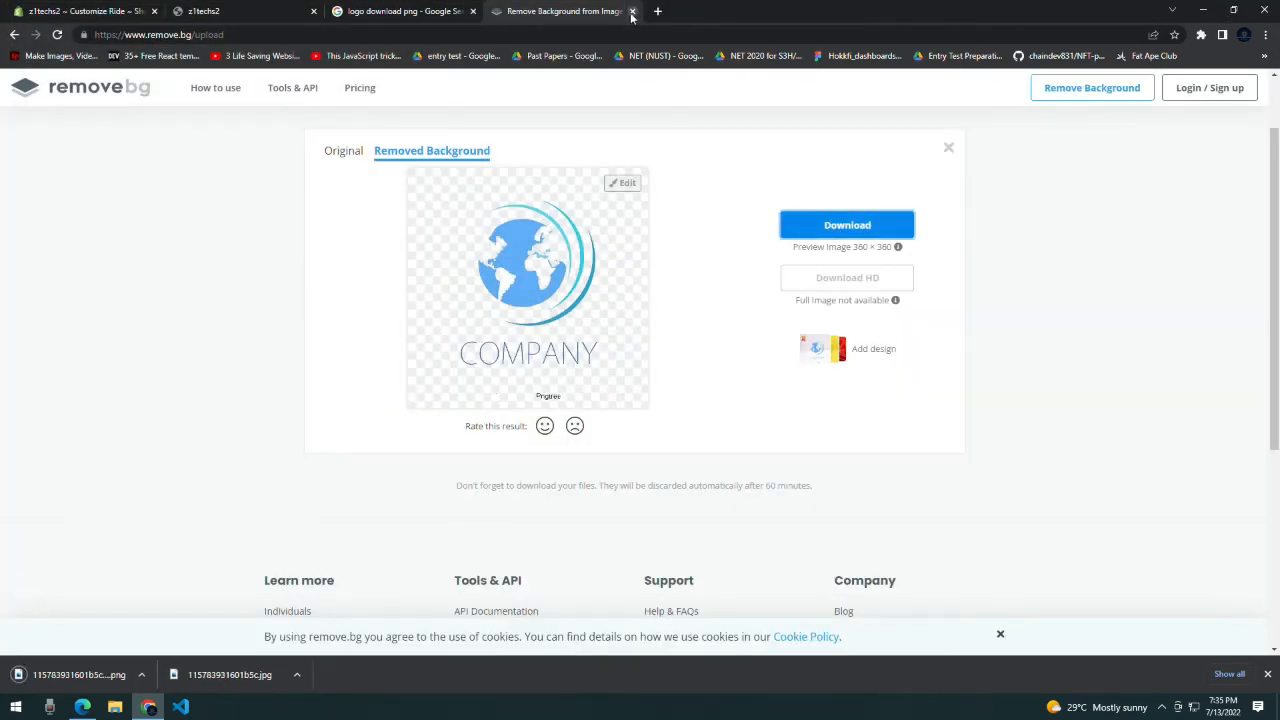
# - Close the remove.bg tab and the Google logo search tab
pyautogui.click(632, 11)
pyautogui.click(474, 11)
pyautogui.click(474, 11)
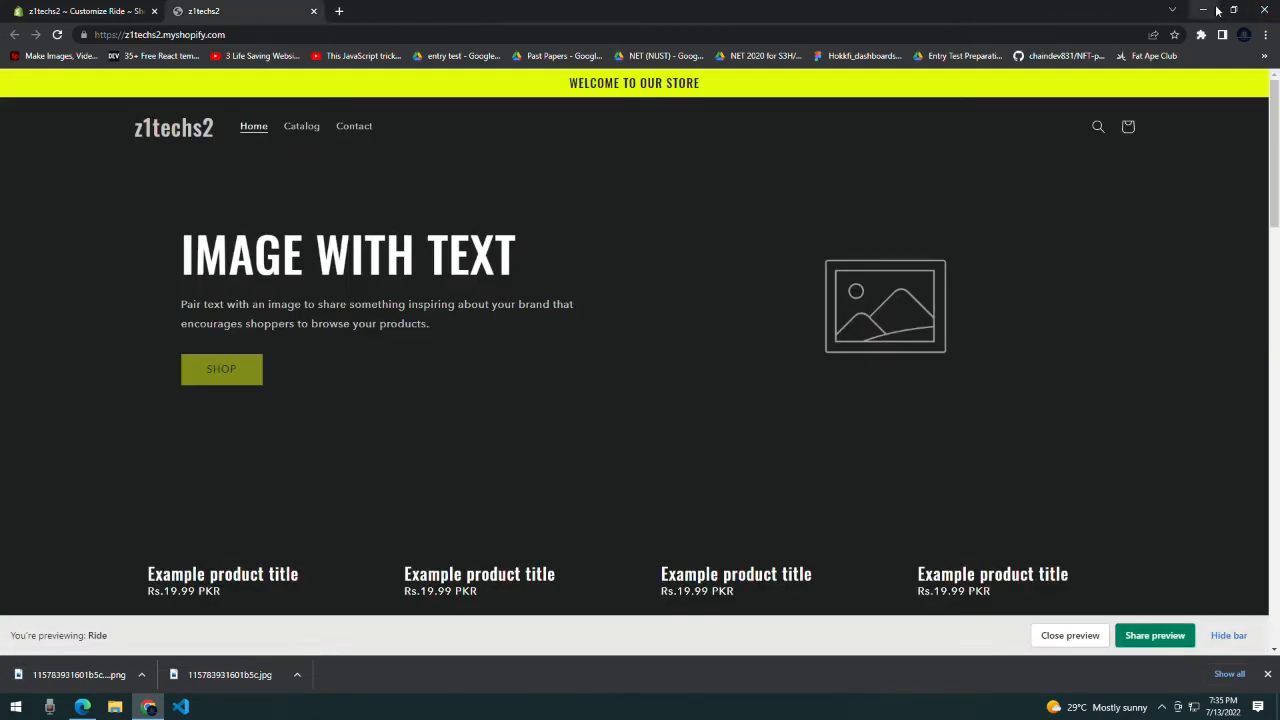
# - View the background-free logo image from the desktop, close it and return to the theme editor in the browser
pyautogui.click(1173, 10)
pyautogui.click(1203, 10)
pyautogui.doubleClick(232, 294)
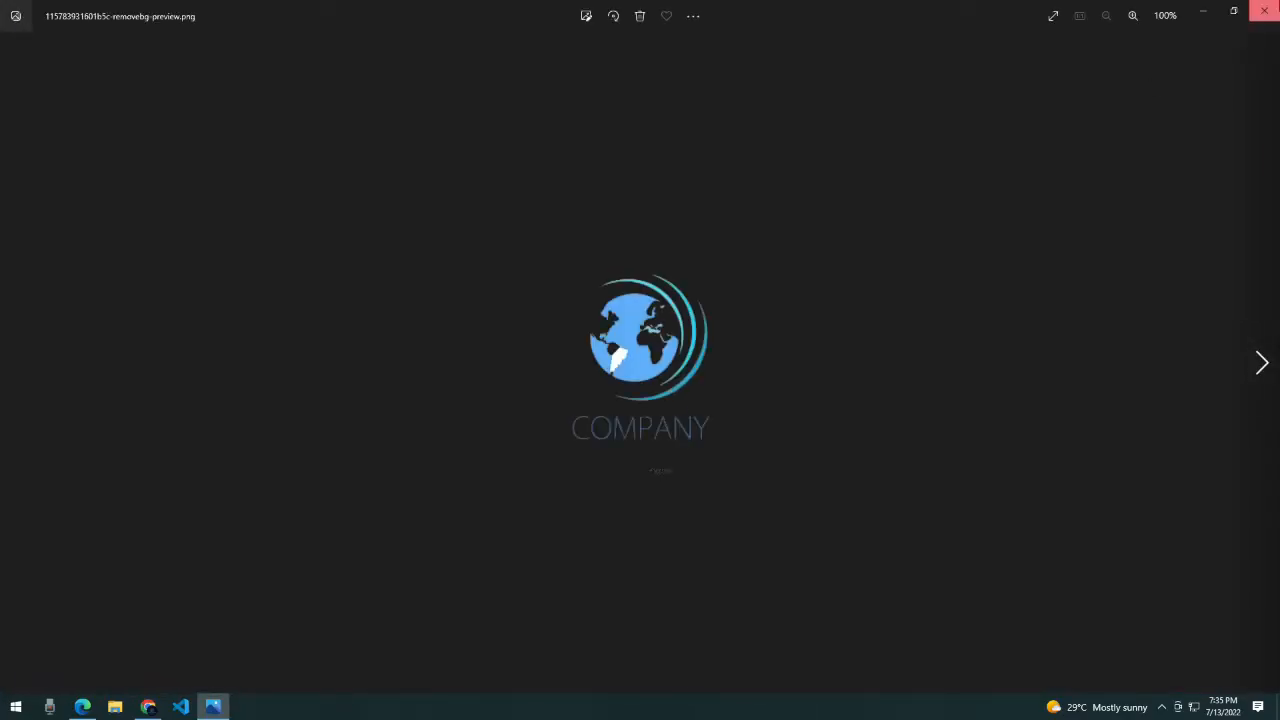
pyautogui.click(1264, 10)
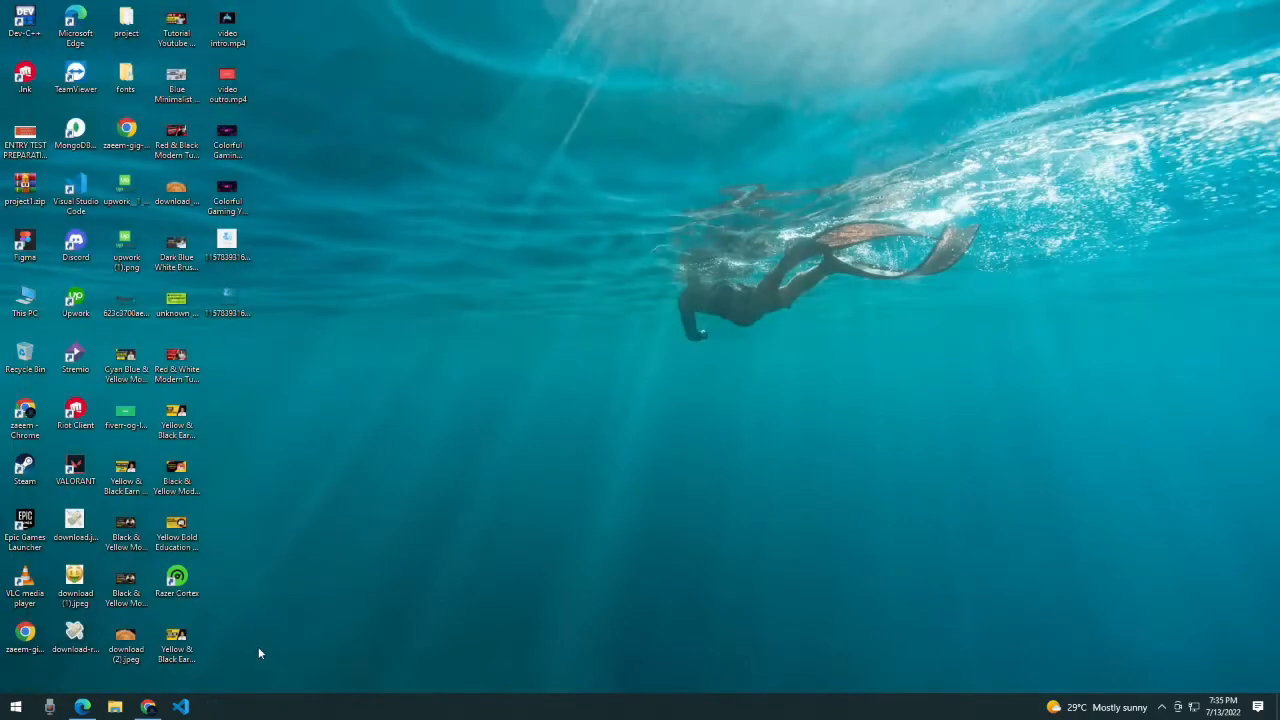
pyautogui.click(148, 707)
pyautogui.click(58, 8)
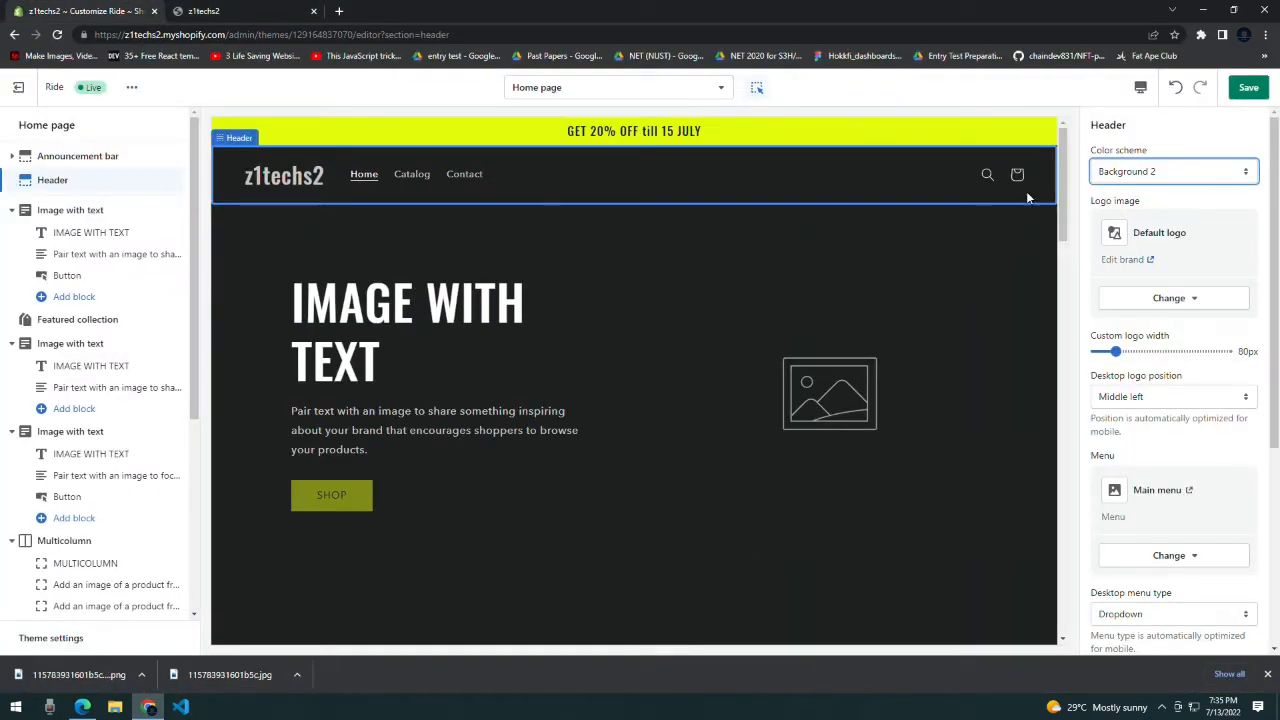
pyautogui.click(1119, 235)
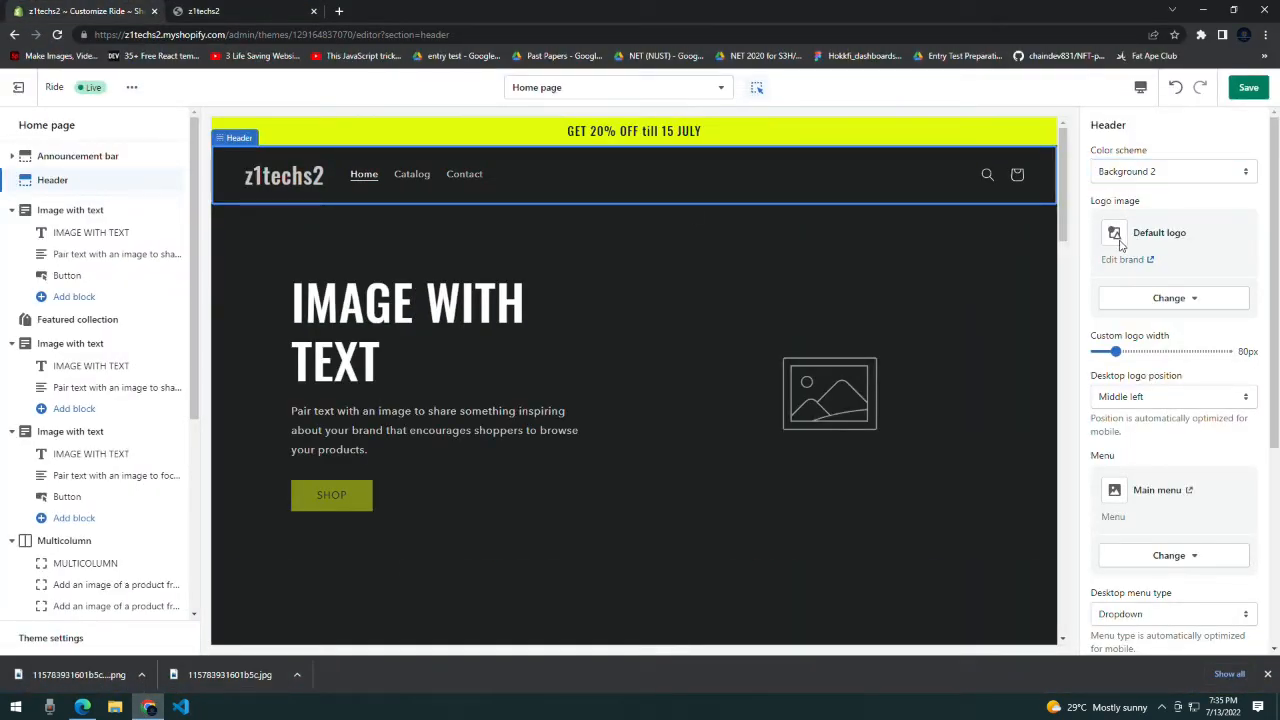
pyautogui.click(1176, 300)
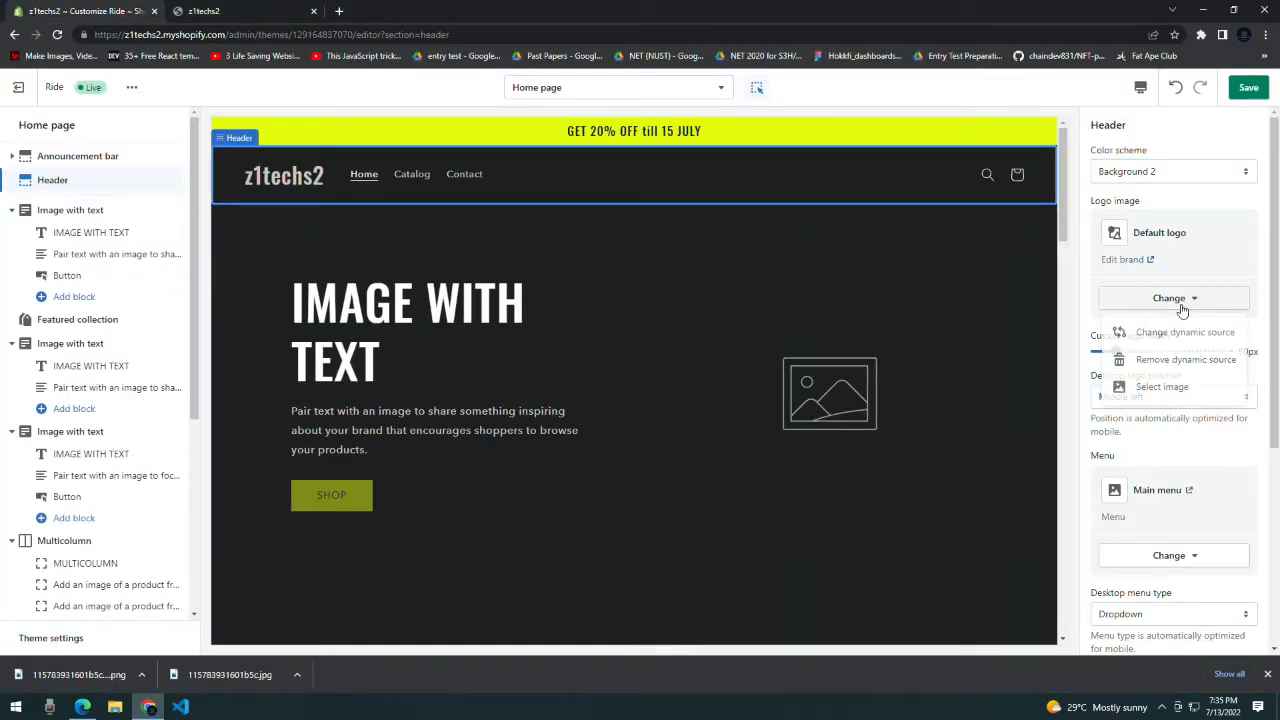
pyautogui.click(1165, 387)
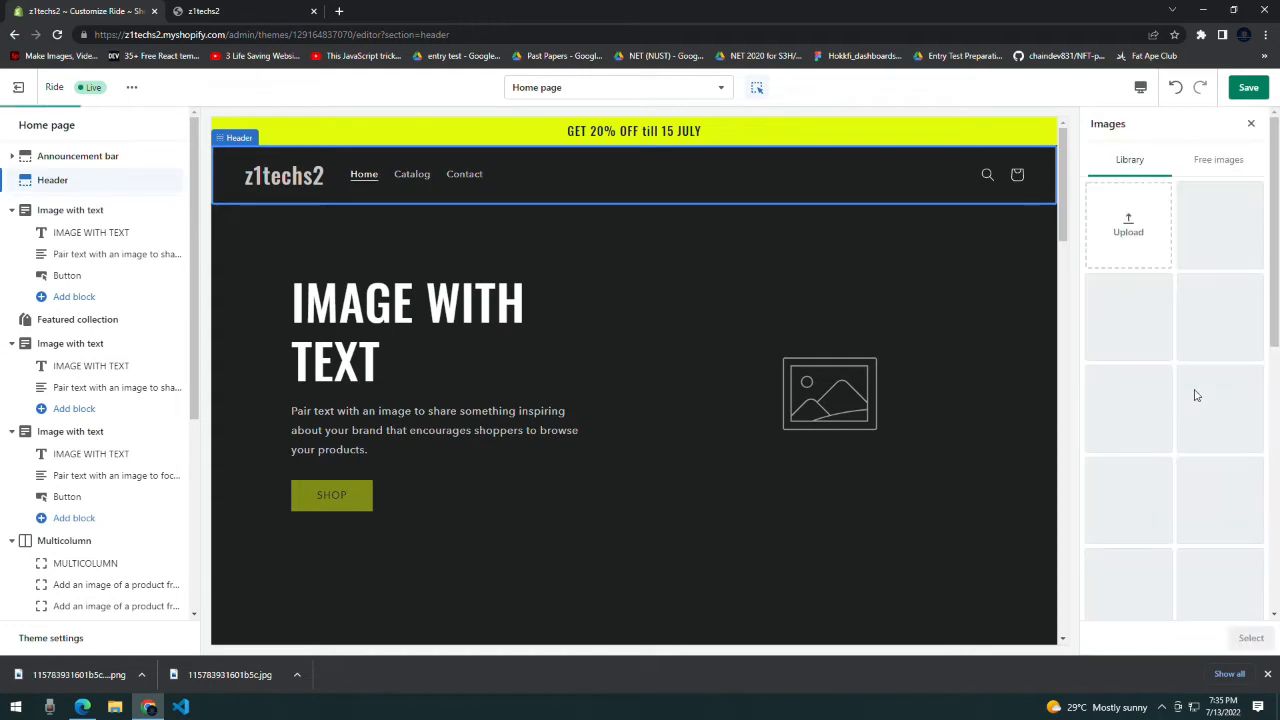
pyautogui.click(1220, 160)
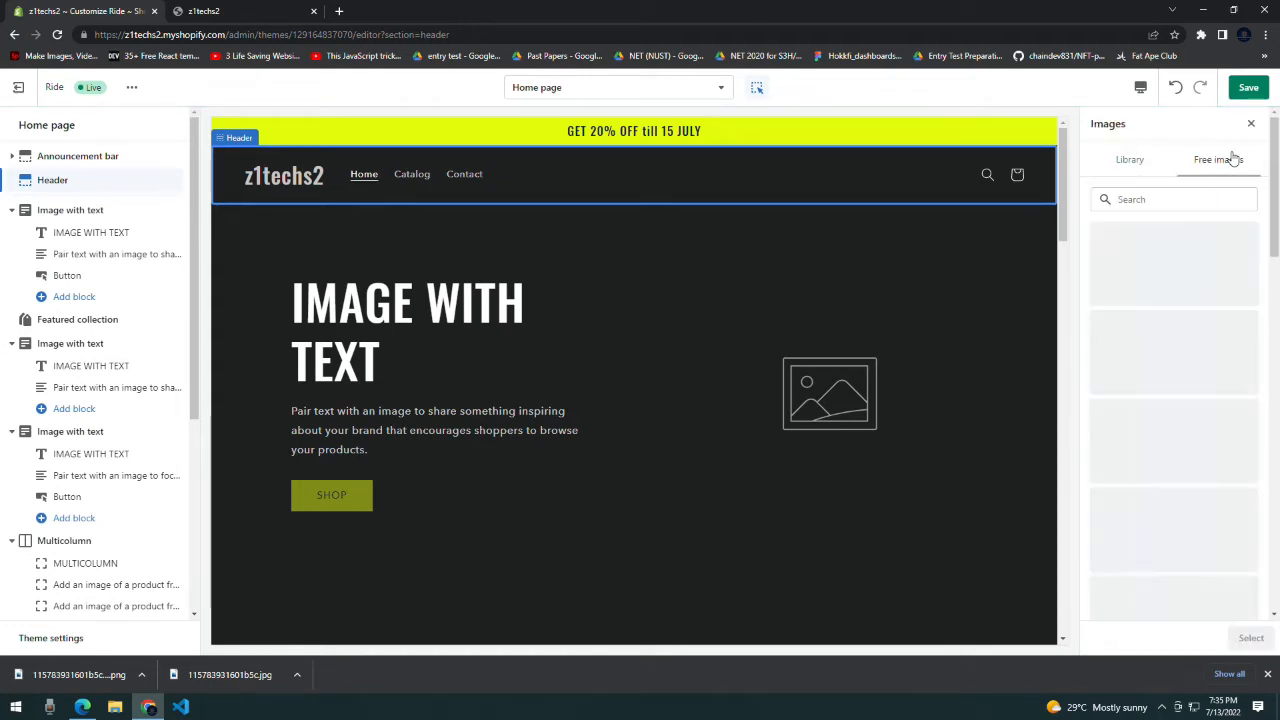
pyautogui.click(1130, 160)
pyautogui.click(1176, 244)
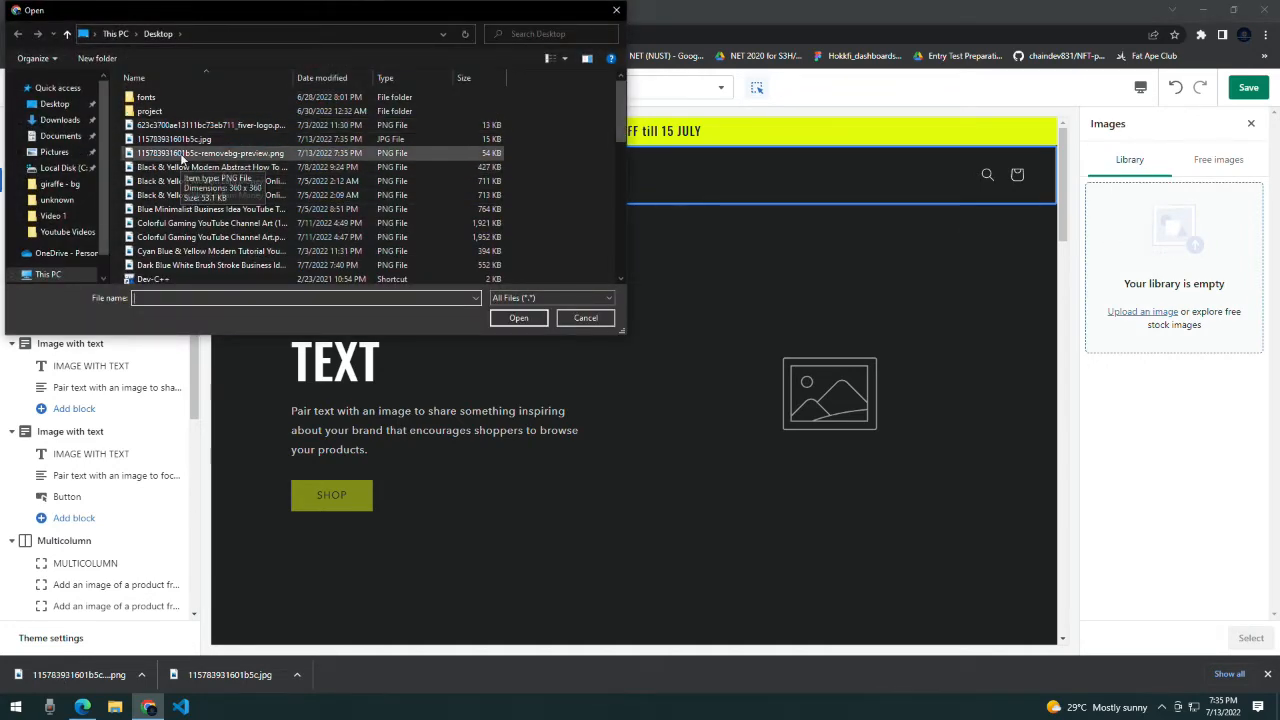
pyautogui.click(205, 139)
pyautogui.click(240, 153)
pyautogui.click(543, 323)
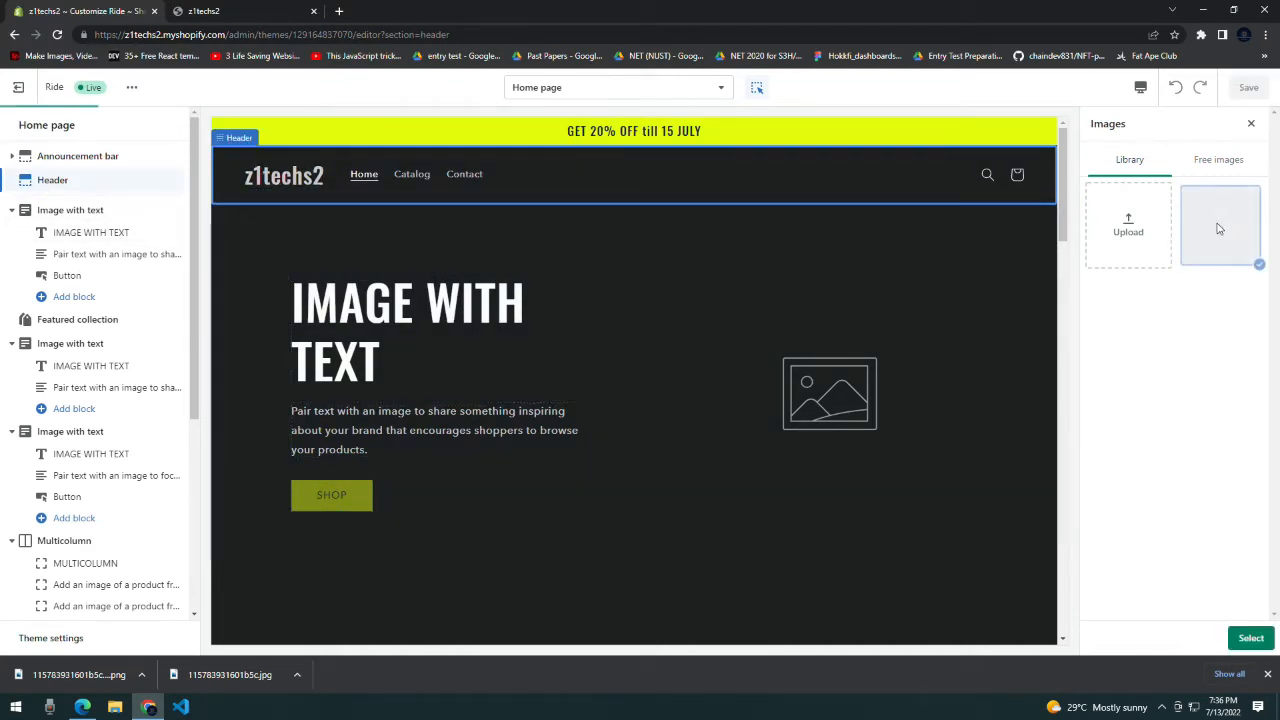
pyautogui.click(1251, 638)
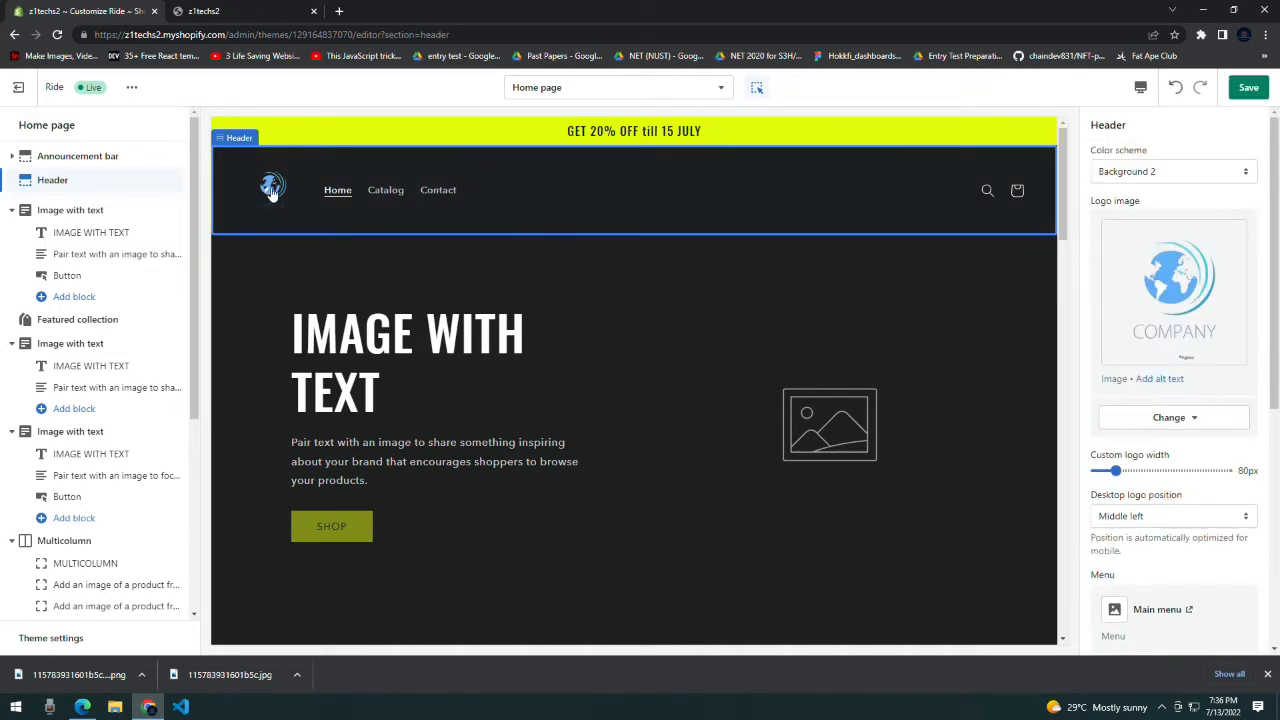
# - Set the header's custom logo width to 90px
pyautogui.scroll(-1, 1180, 457)
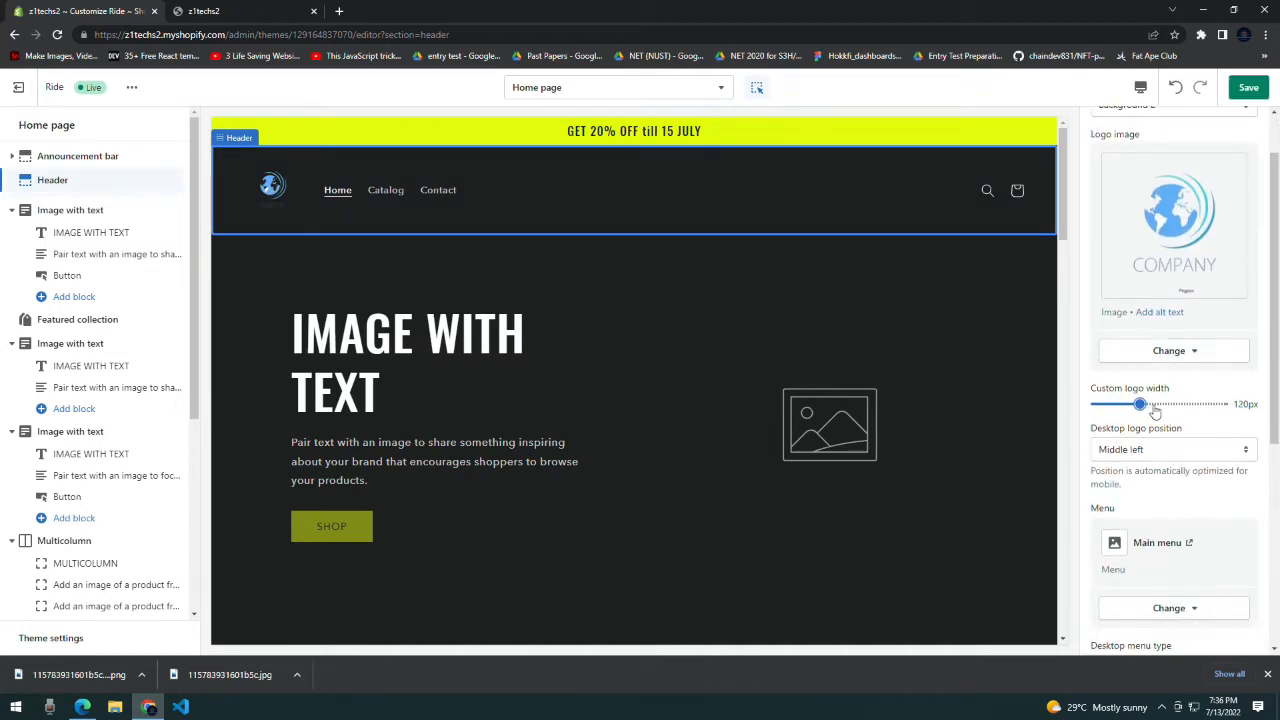
pyautogui.moveTo(1171, 405); pyautogui.dragTo(1122, 405)
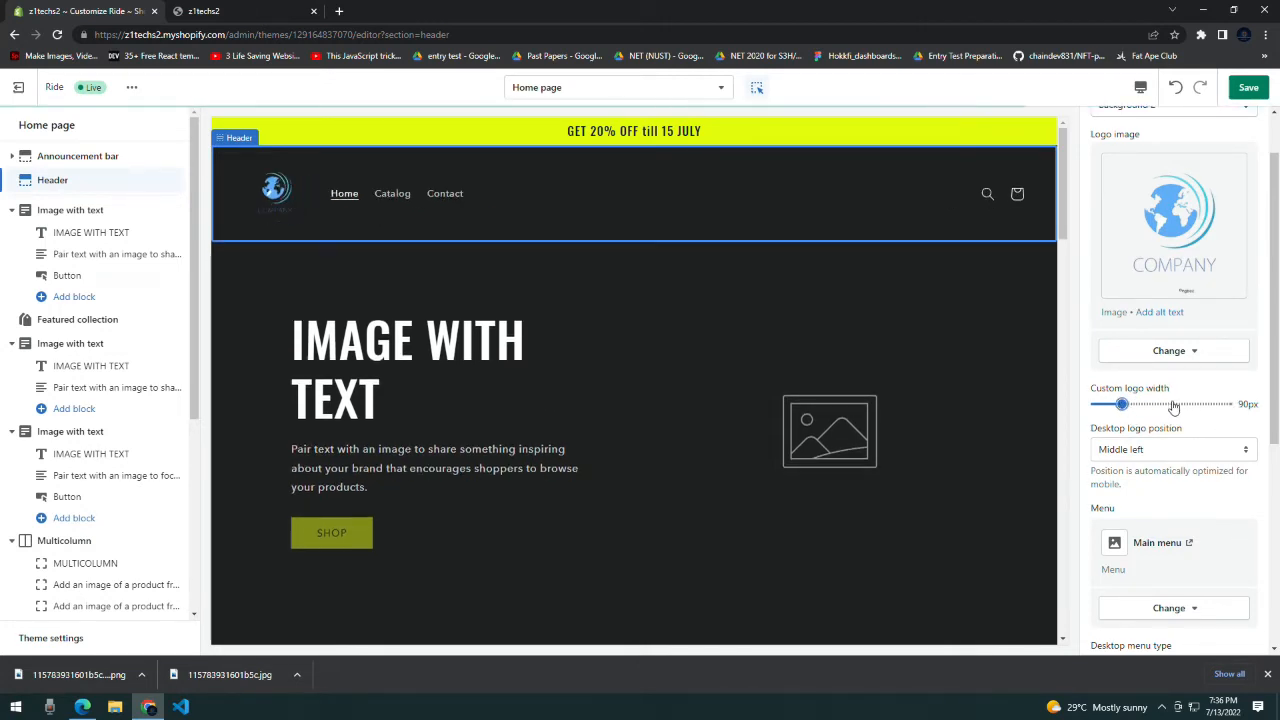
# - Try the Top left and Top center desktop logo positions and set the position back to Middle left
pyautogui.scroll(-1, 1199, 398)
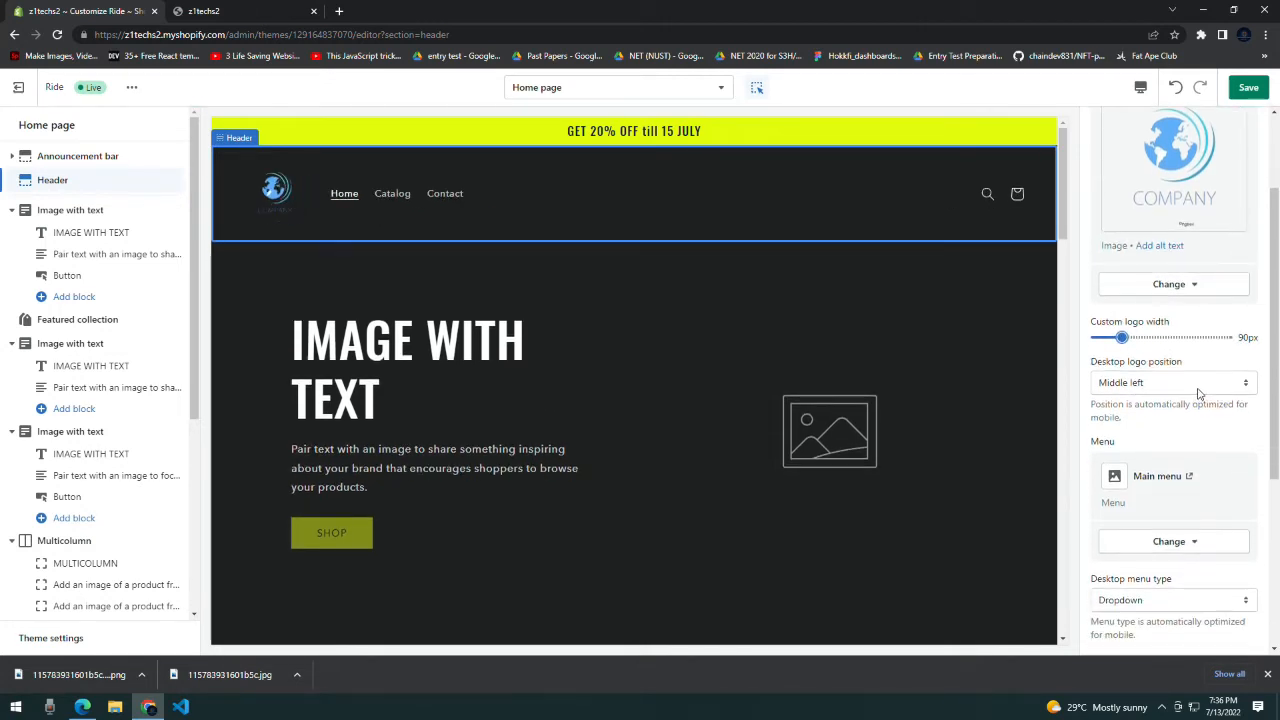
pyautogui.click(1199, 388)
pyautogui.click(1191, 415)
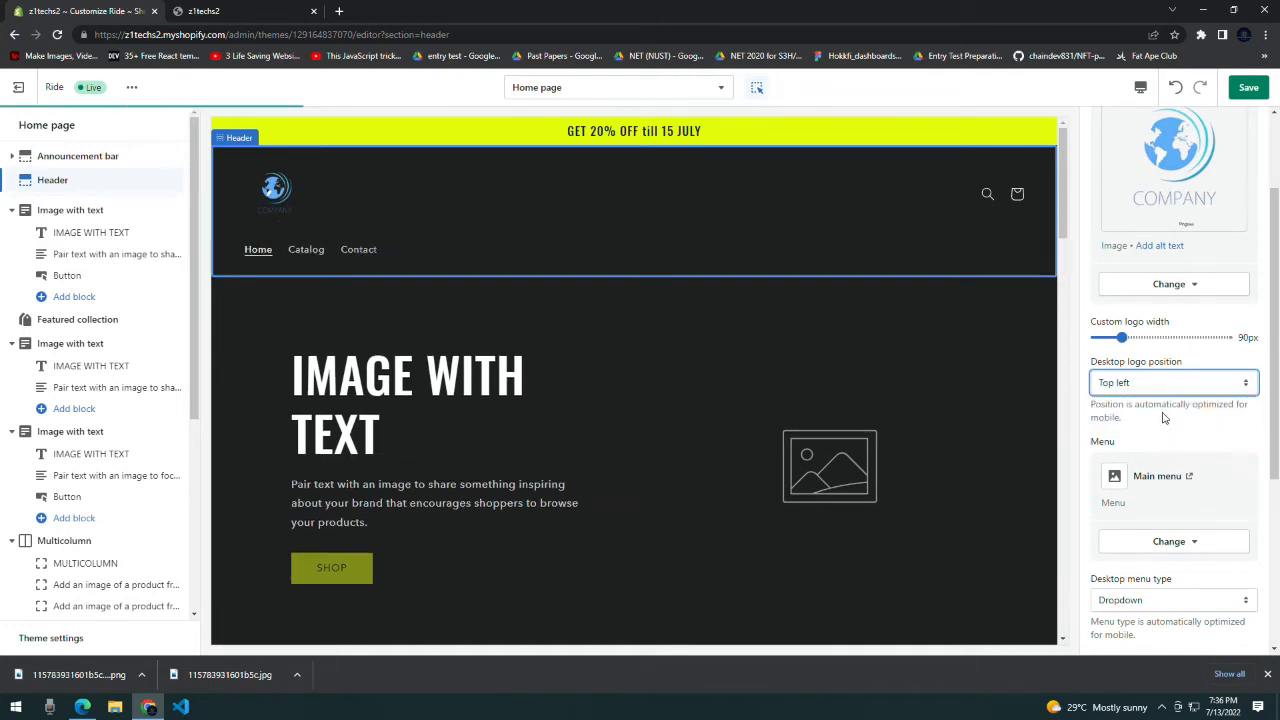
pyautogui.click(1207, 390)
pyautogui.click(1185, 427)
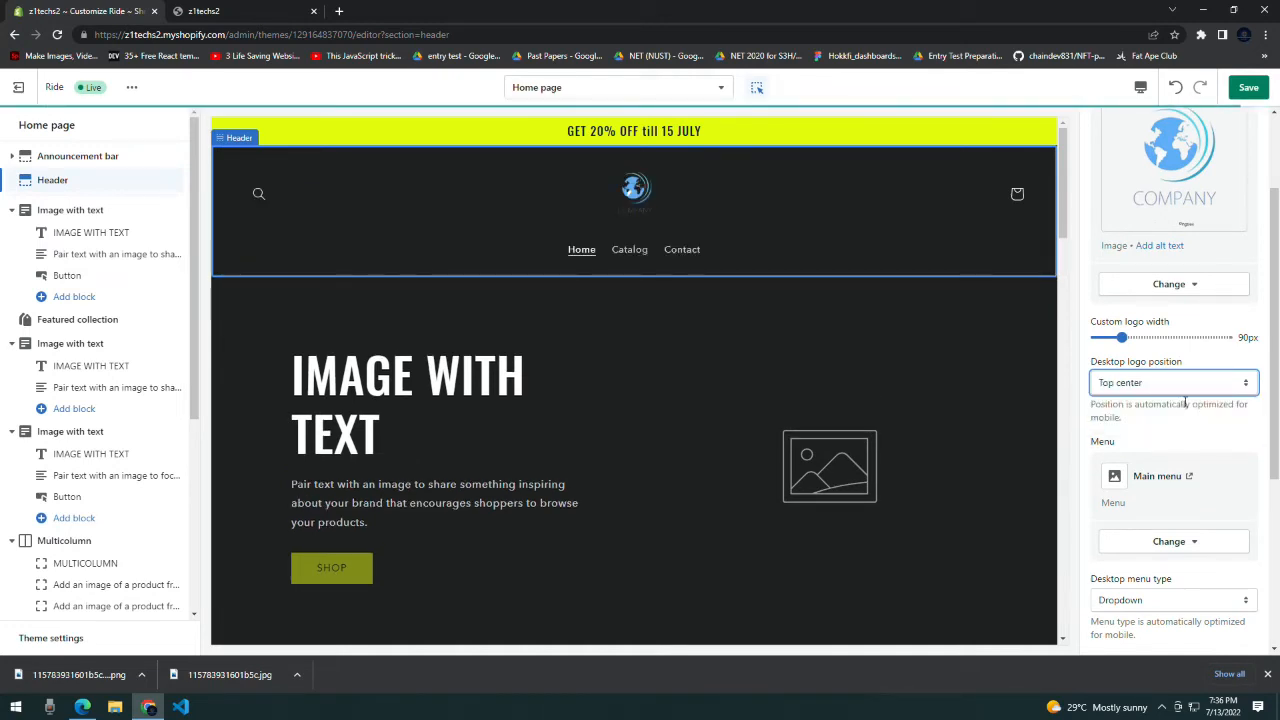
pyautogui.click(1196, 388)
pyautogui.click(1167, 400)
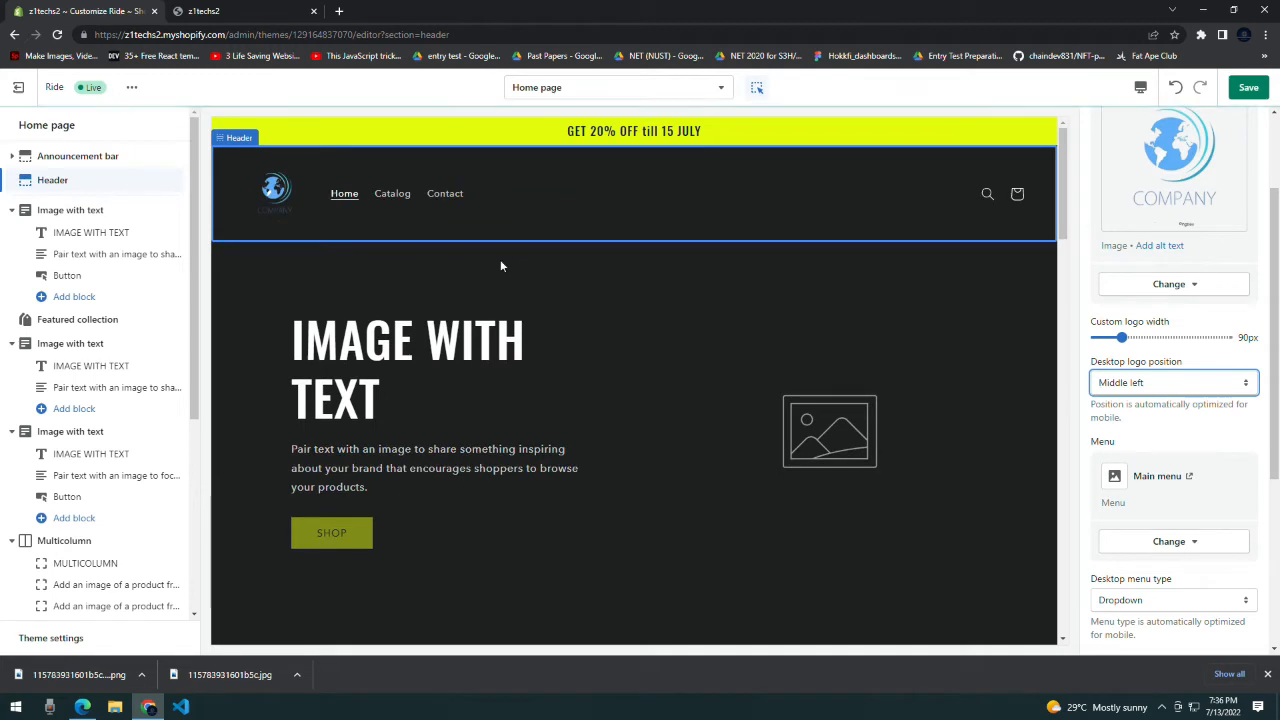
# - View the header menu's change options, try Mega menu as the desktop menu type and set it back to Dropdown
pyautogui.scroll(-1, 1150, 440)
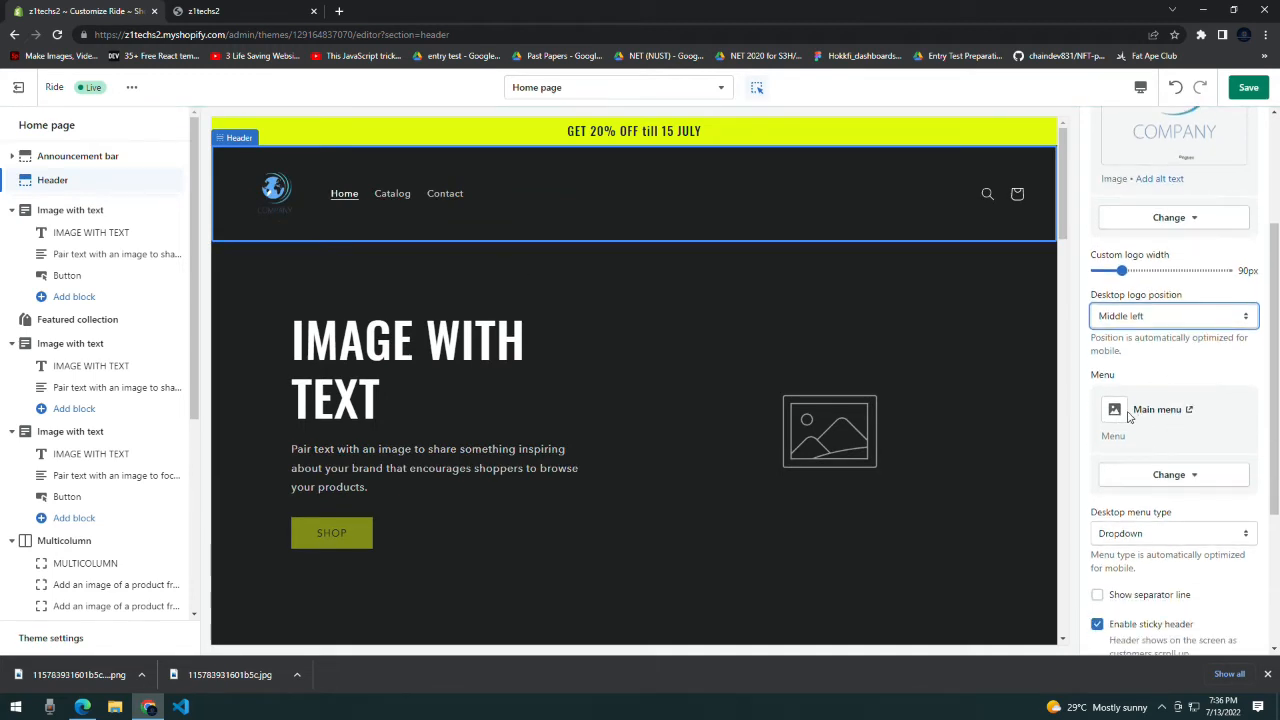
pyautogui.scroll(-3, 1130, 416)
pyautogui.click(1208, 277)
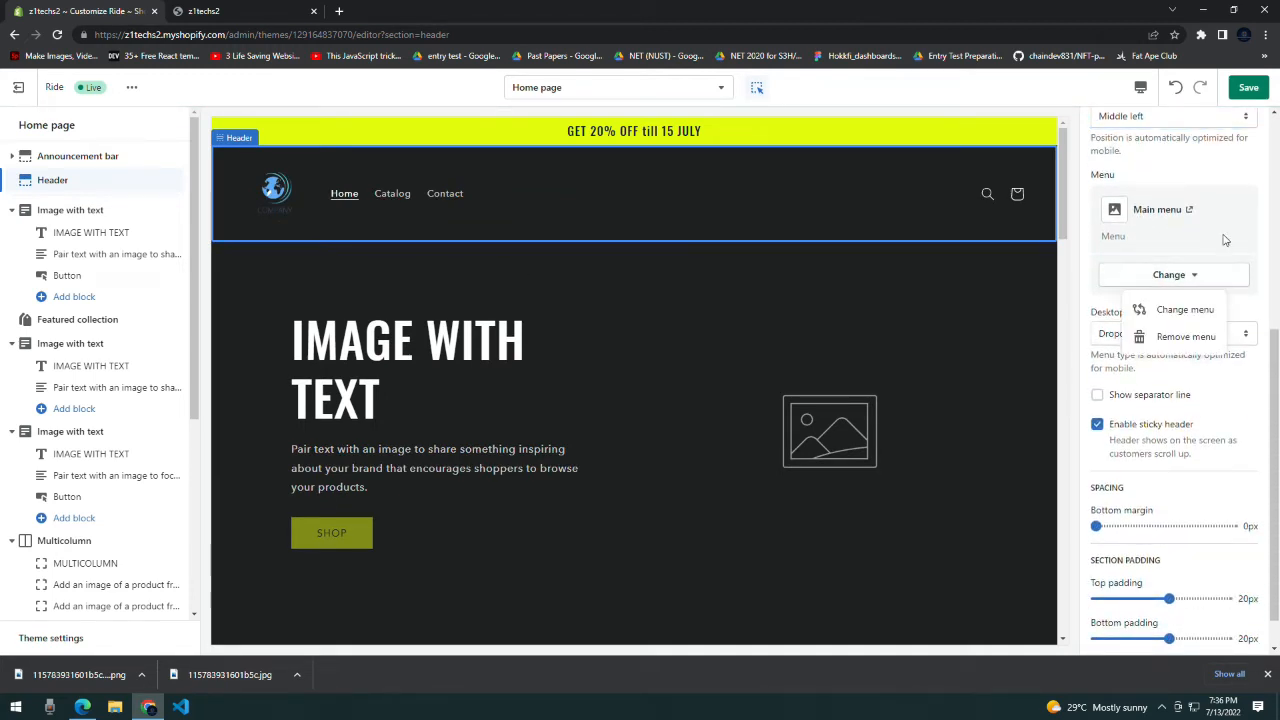
pyautogui.click(1218, 292)
pyautogui.click(1200, 340)
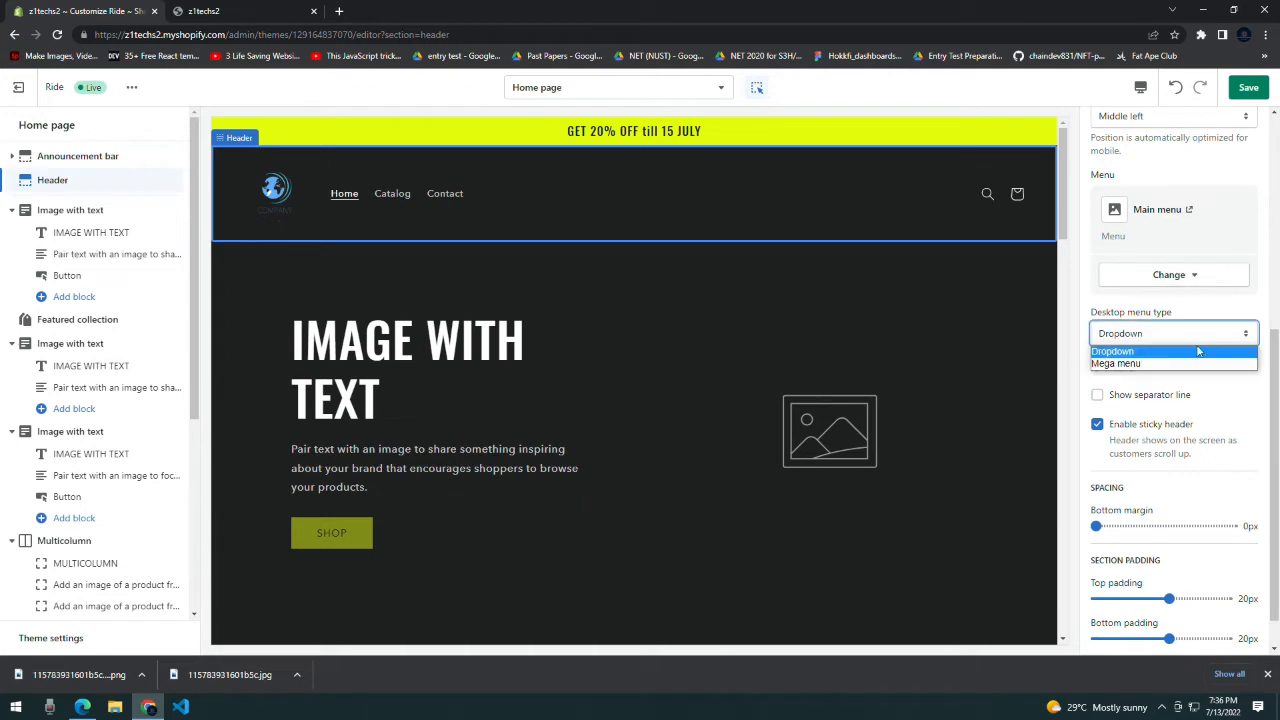
pyautogui.click(1186, 364)
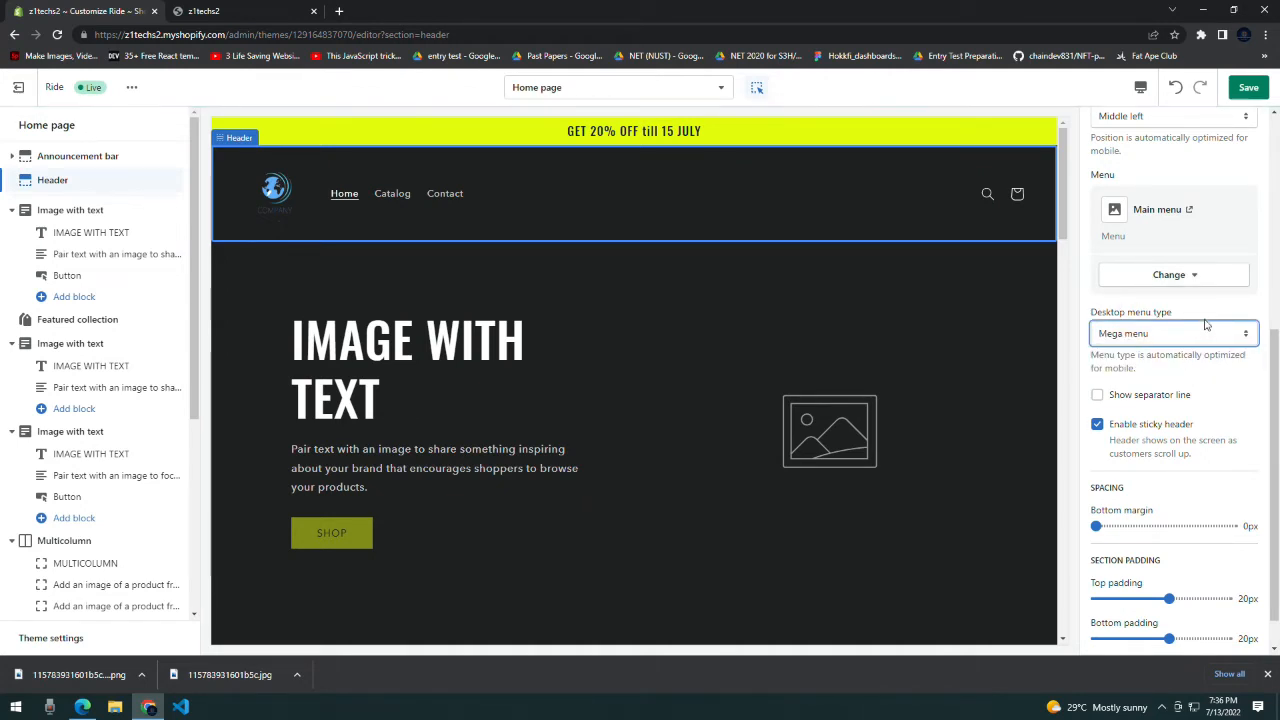
pyautogui.click(1205, 328)
pyautogui.click(1187, 349)
# - Enable the header's separator line and check it in the preview by selecting the section below and the header again
pyautogui.scroll(-1, 1160, 355)
pyautogui.click(1131, 357)
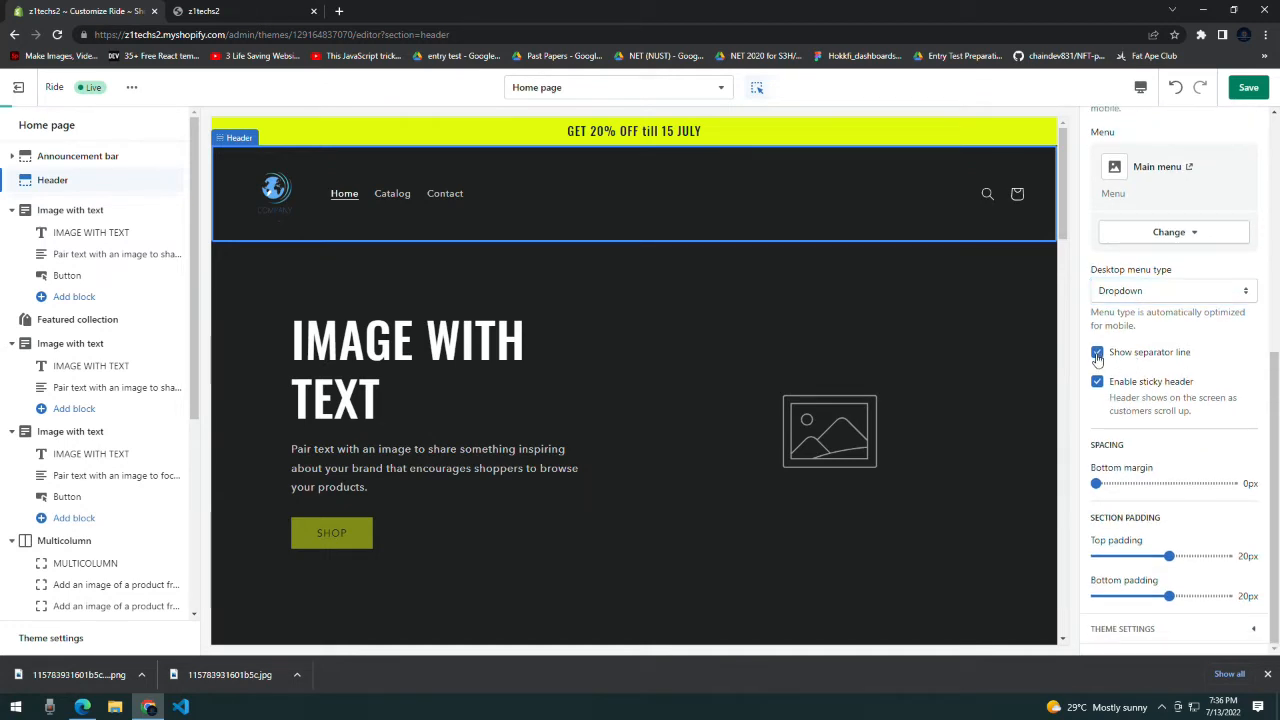
pyautogui.click(930, 280)
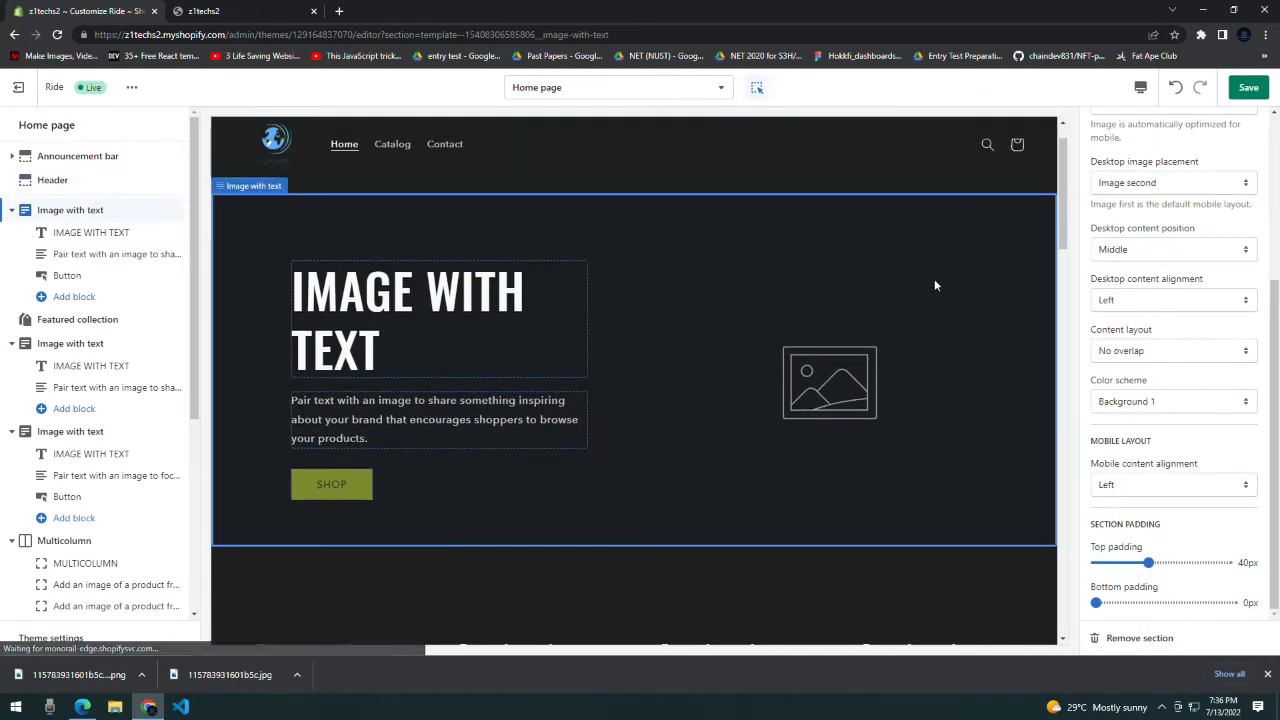
pyautogui.scroll(1, 932, 279)
pyautogui.click(232, 195)
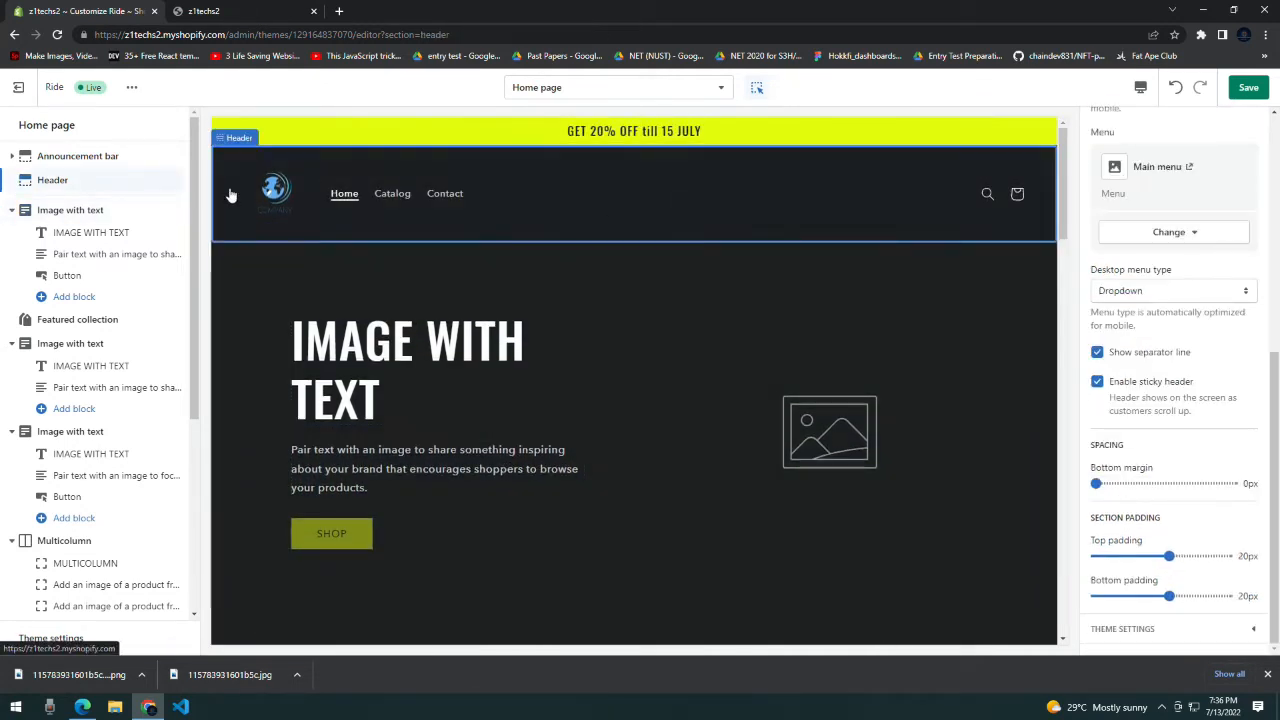
# - Select the first Image with text section and examine its image, placement, alignment, color scheme and padding settings against the preview
pyautogui.click(956, 288)
pyautogui.click(1163, 247)
pyautogui.click(1163, 240)
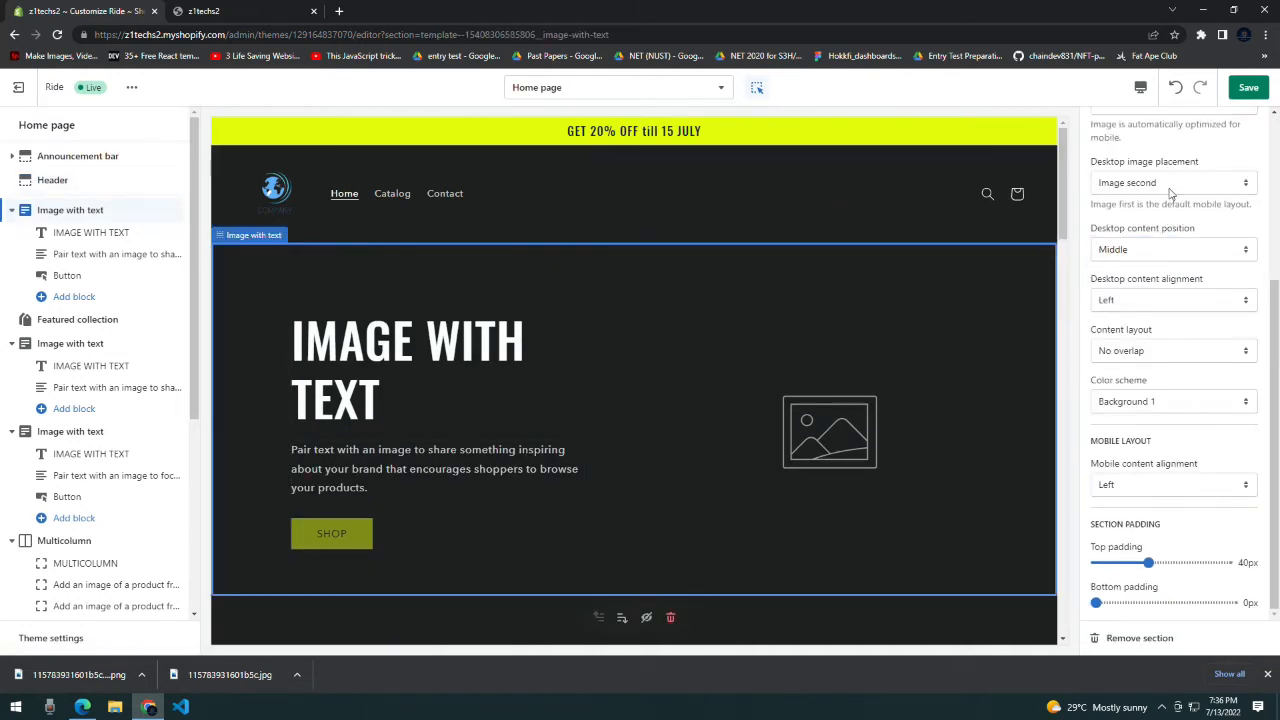
pyautogui.click(1171, 189)
pyautogui.scroll(3, 1218, 279)
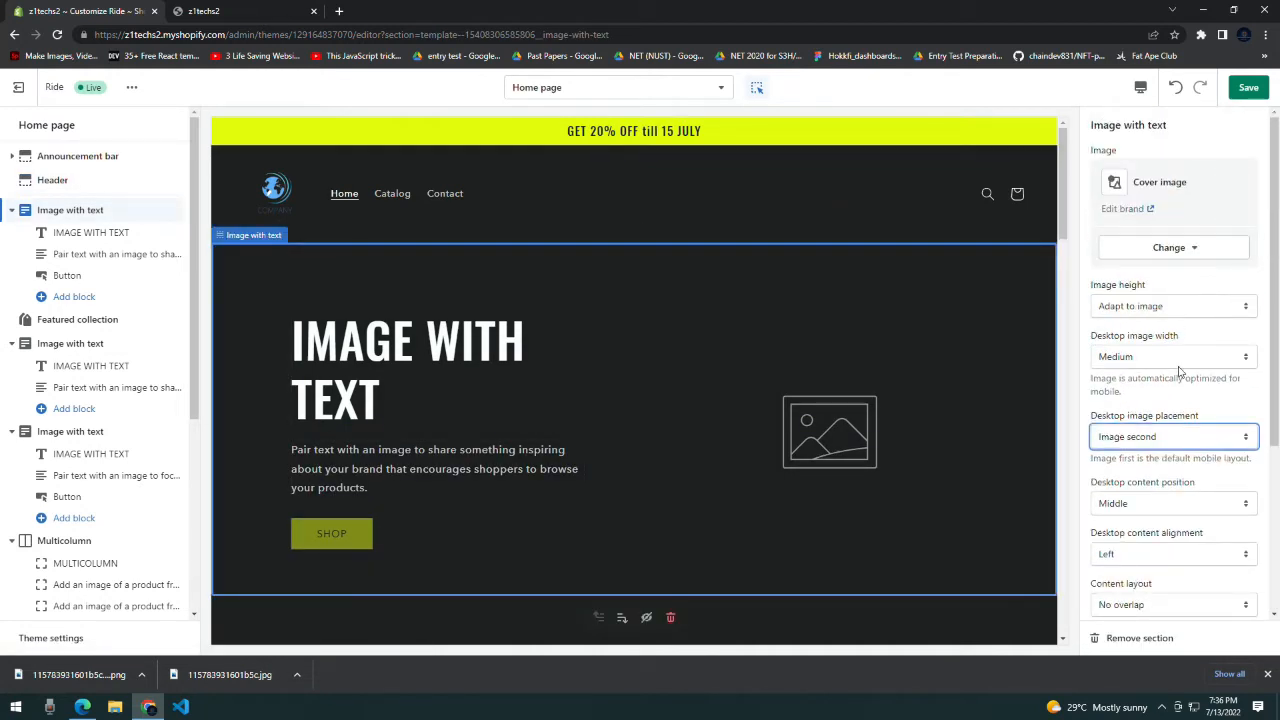
pyautogui.scroll(-2, 1176, 400)
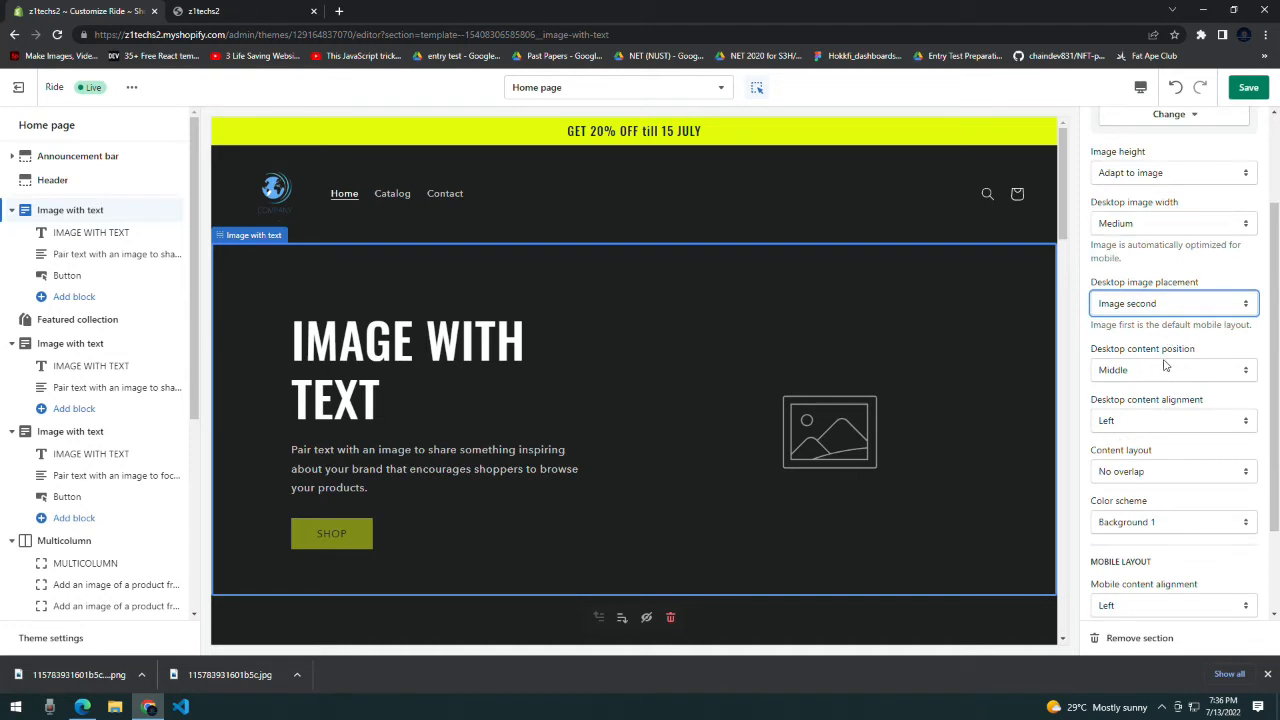
pyautogui.scroll(-1, 1143, 442)
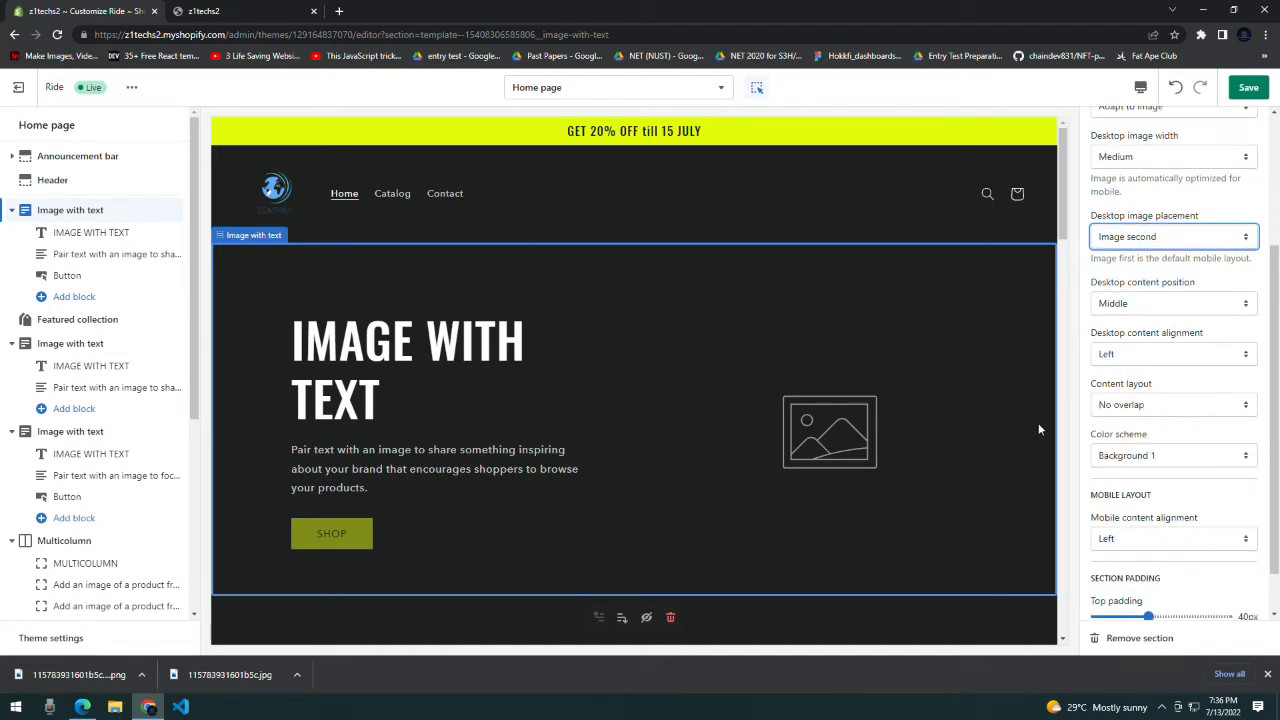
pyautogui.scroll(-3, 467, 225)
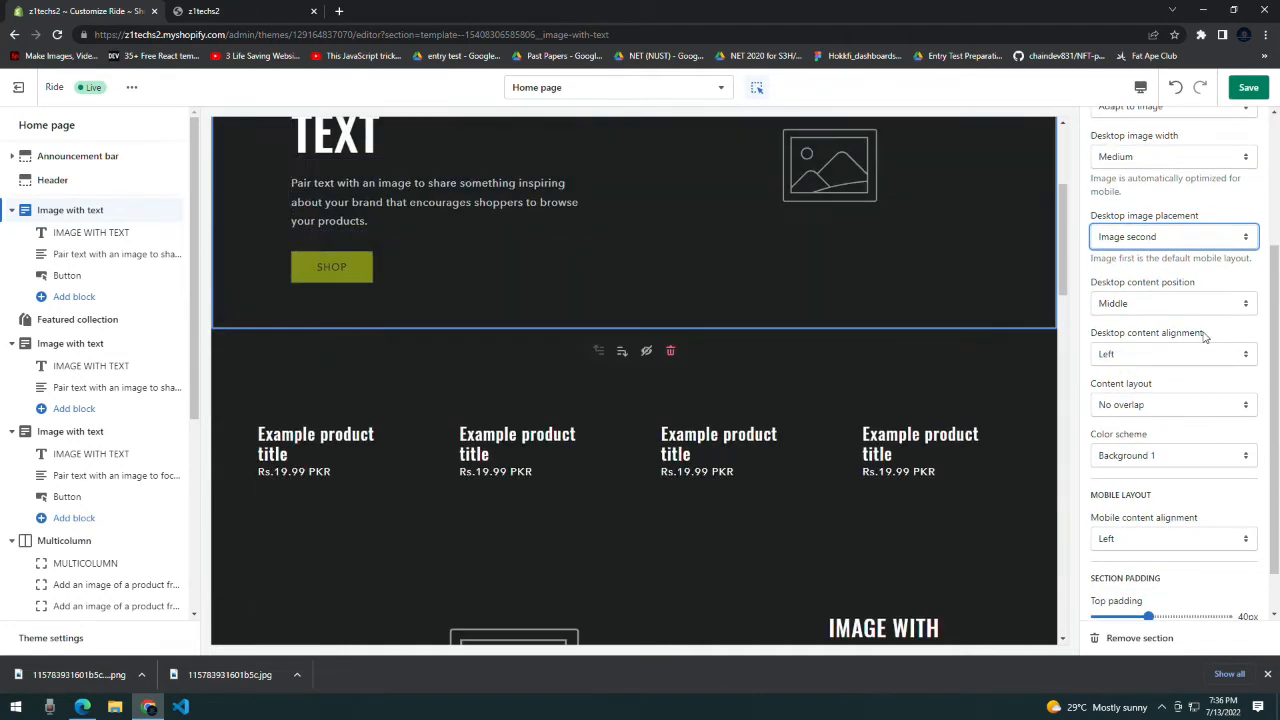
pyautogui.scroll(2, 1199, 412)
pyautogui.scroll(-3, 1199, 412)
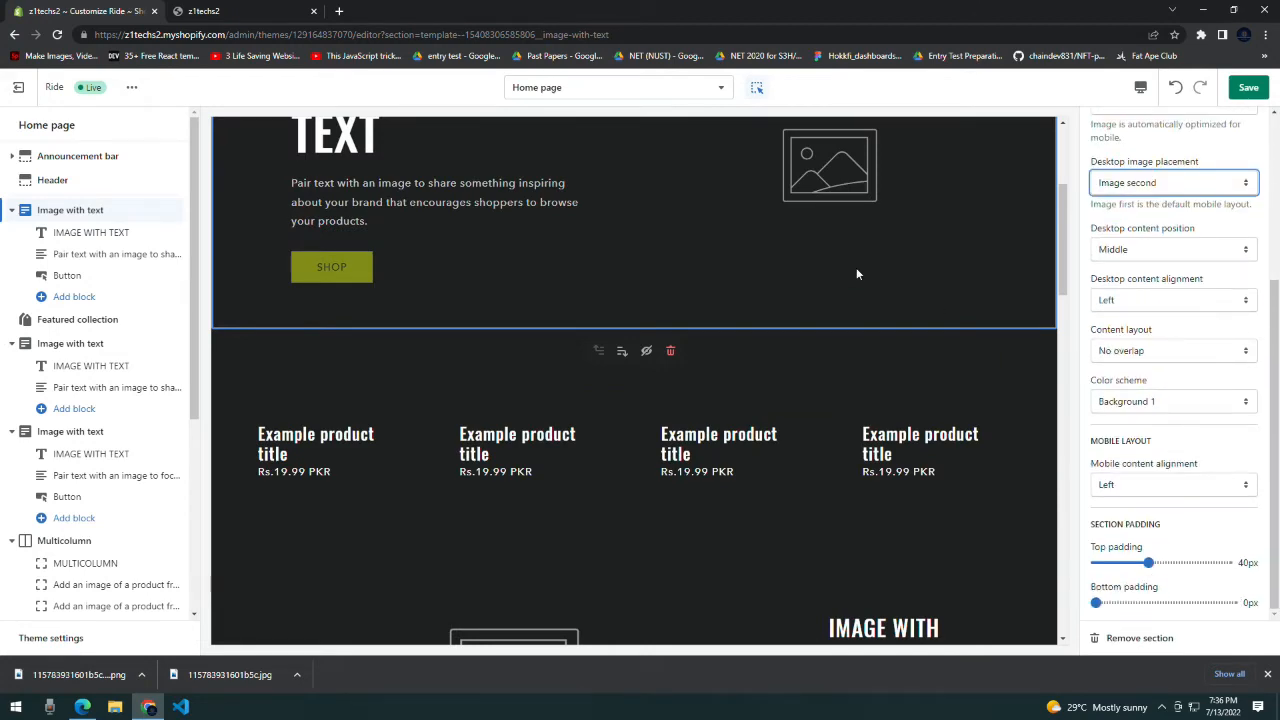
pyautogui.scroll(3, 856, 267)
# - Try a top padding of 52px on the first Image with text section and set it to 28px
pyautogui.moveTo(1148, 562); pyautogui.dragTo(1165, 562)
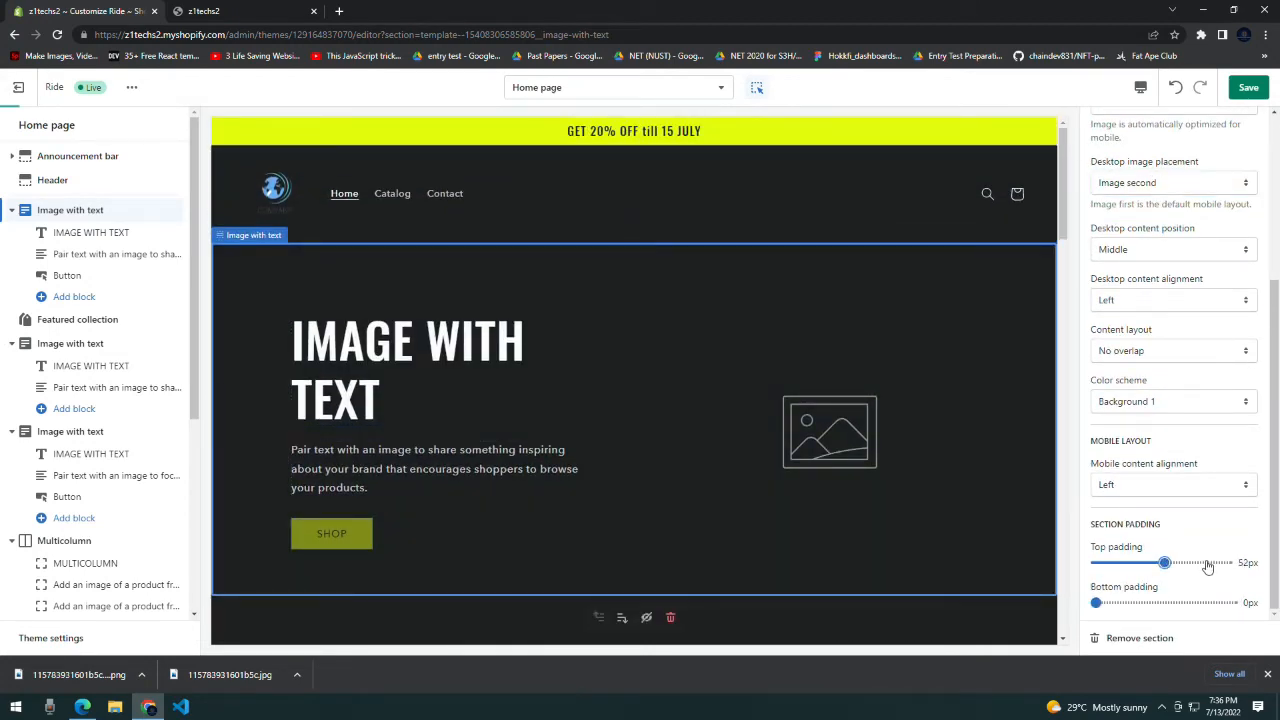
pyautogui.scroll(1, 1206, 565)
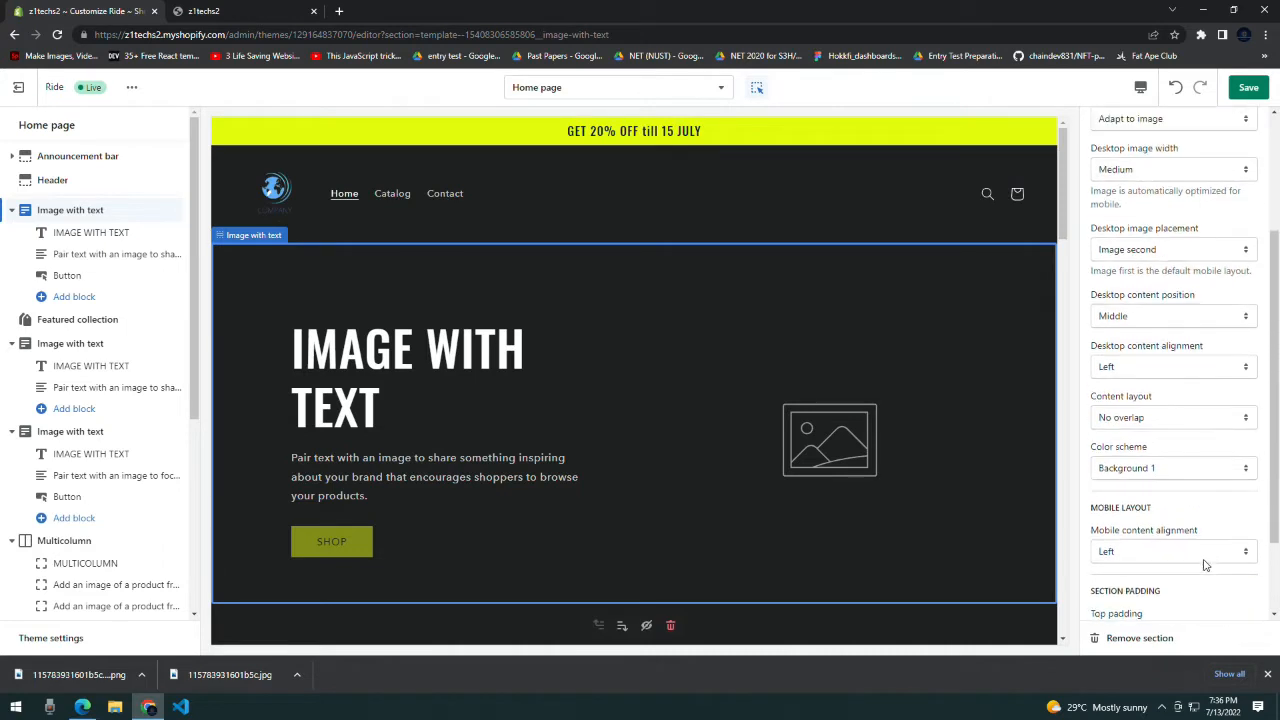
pyautogui.scroll(-2, 1205, 565)
pyautogui.click(1231, 524)
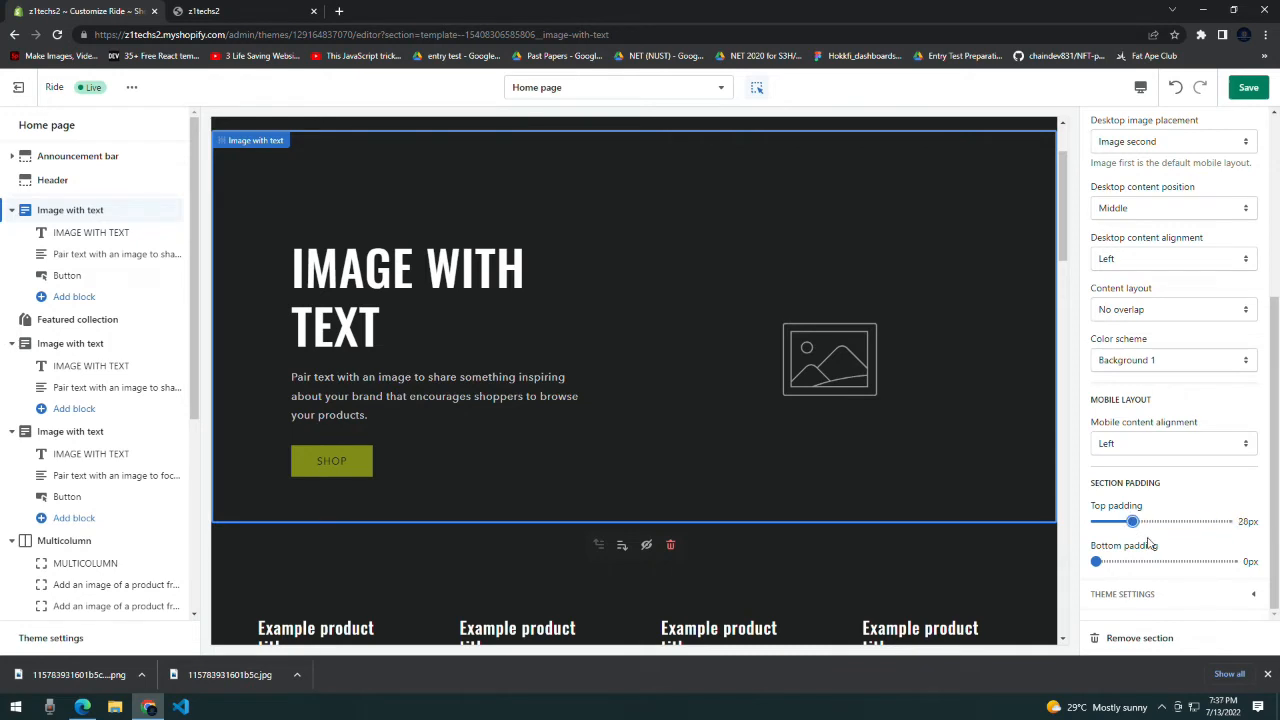
# - Try a bottom padding of 68px on the first Image with text section and set it to 24px
pyautogui.moveTo(1110, 561); pyautogui.dragTo(1190, 563)
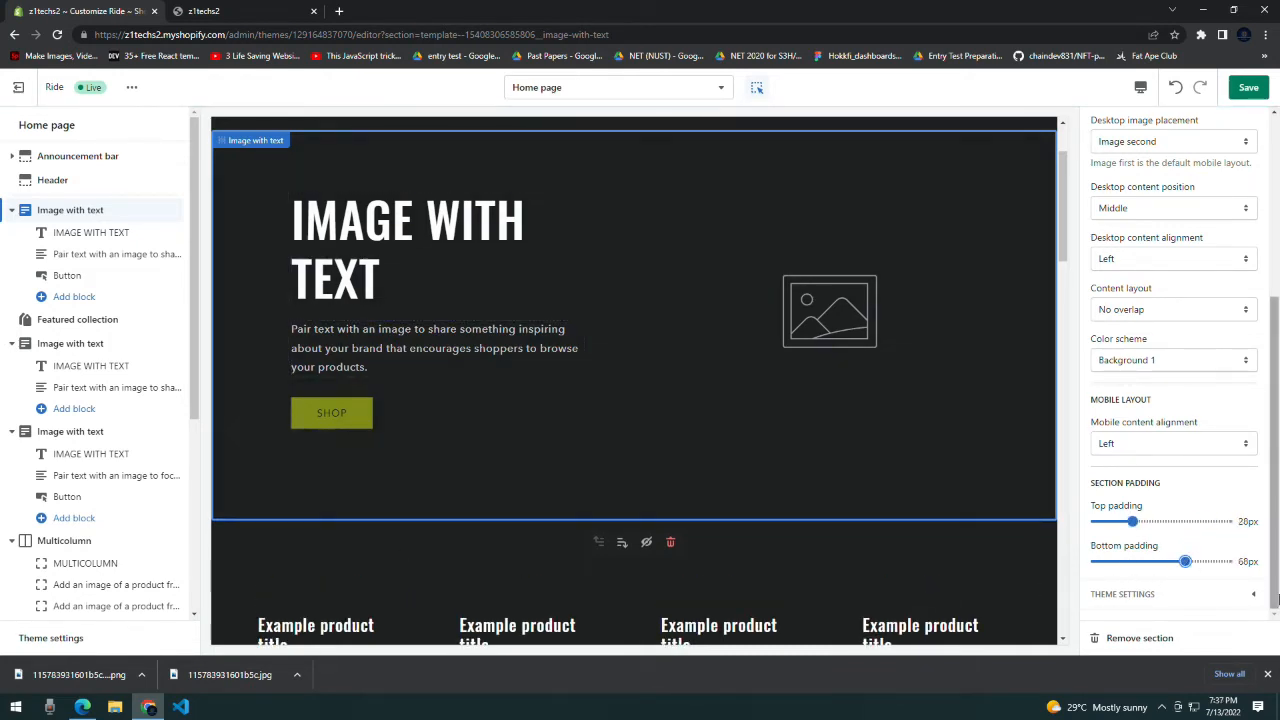
pyautogui.moveTo(1145, 566); pyautogui.dragTo(1098, 562)
pyautogui.click(1132, 563)
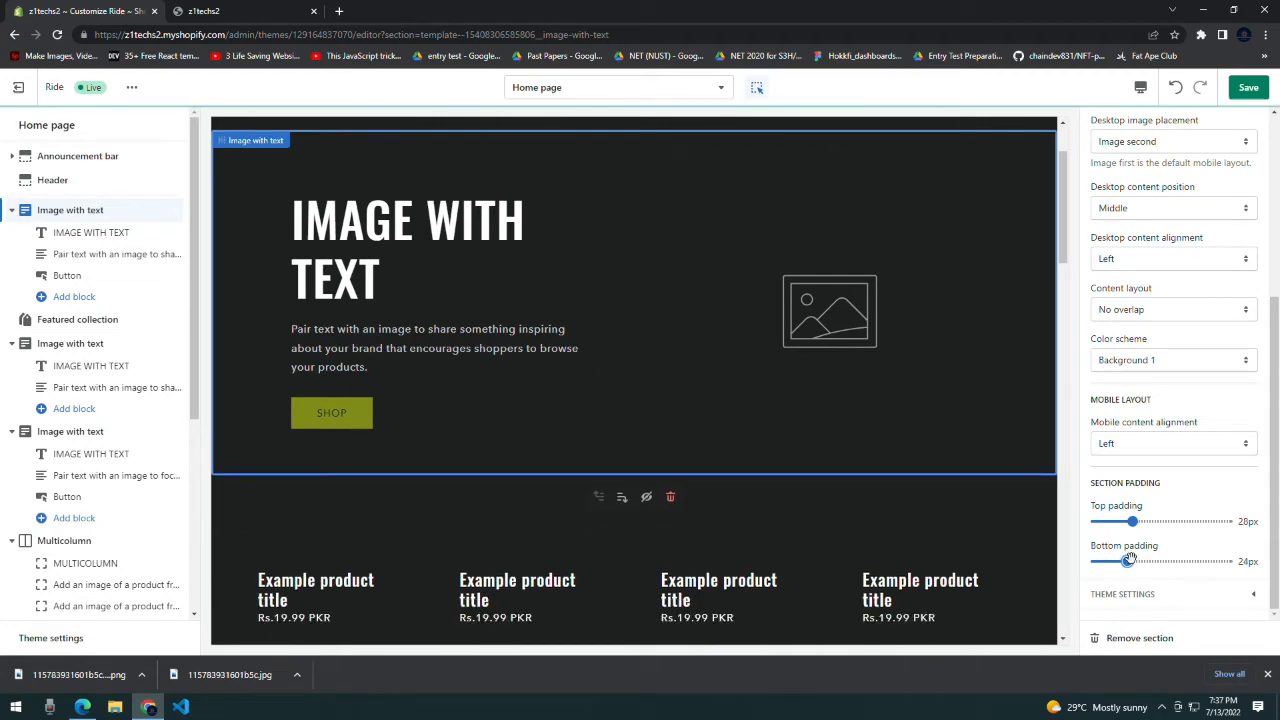
# - Select the header section and review its menu, separator line, sticky header, margin and padding settings
pyautogui.scroll(4, 1130, 555)
pyautogui.scroll(2, 820, 490)
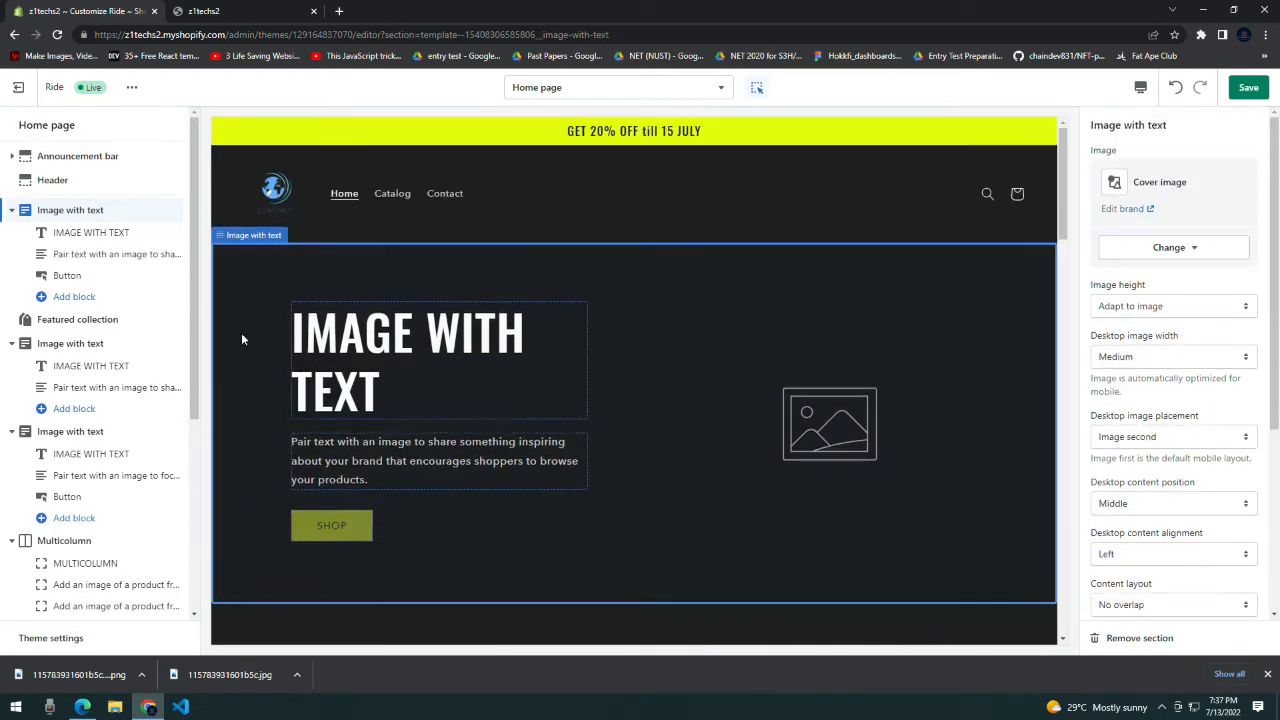
pyautogui.click(42, 184)
pyautogui.scroll(-3, 1172, 546)
pyautogui.scroll(-2, 1172, 546)
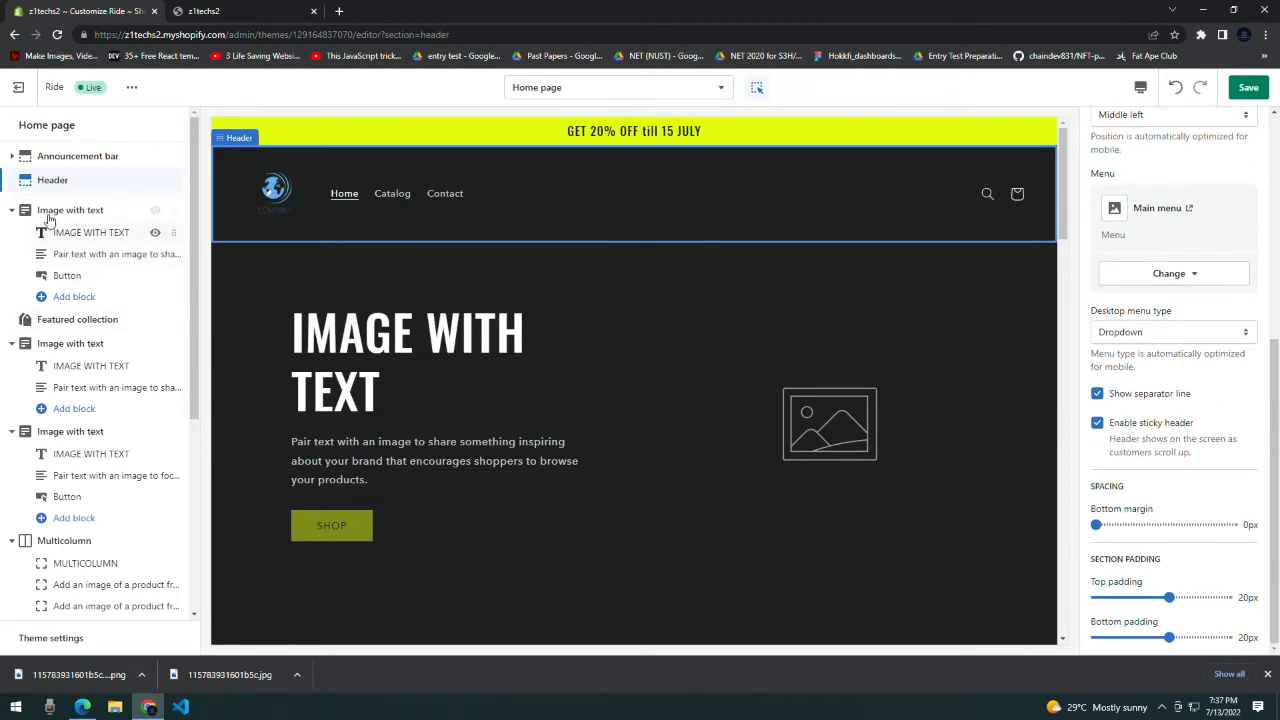
# - Change the first Image with text section's heading to "WATCHES" and set its heading size to Medium
pyautogui.click(76, 233)
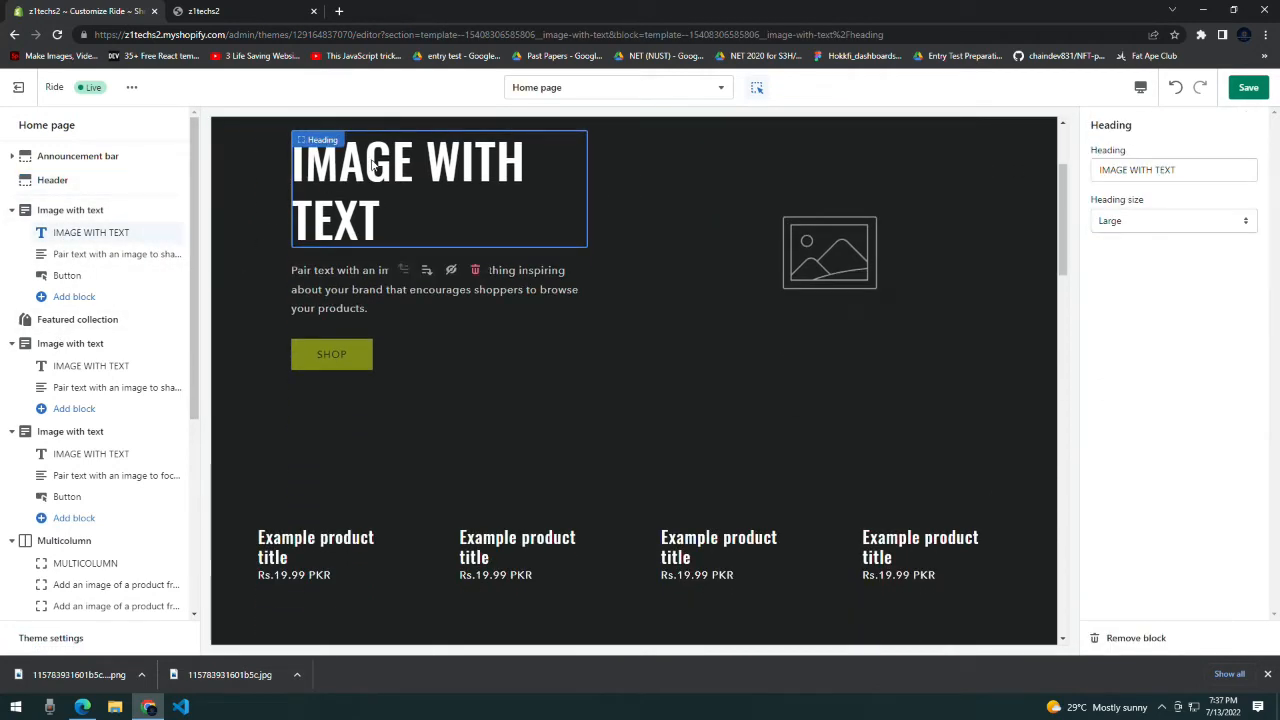
pyautogui.tripleClick(1178, 167)
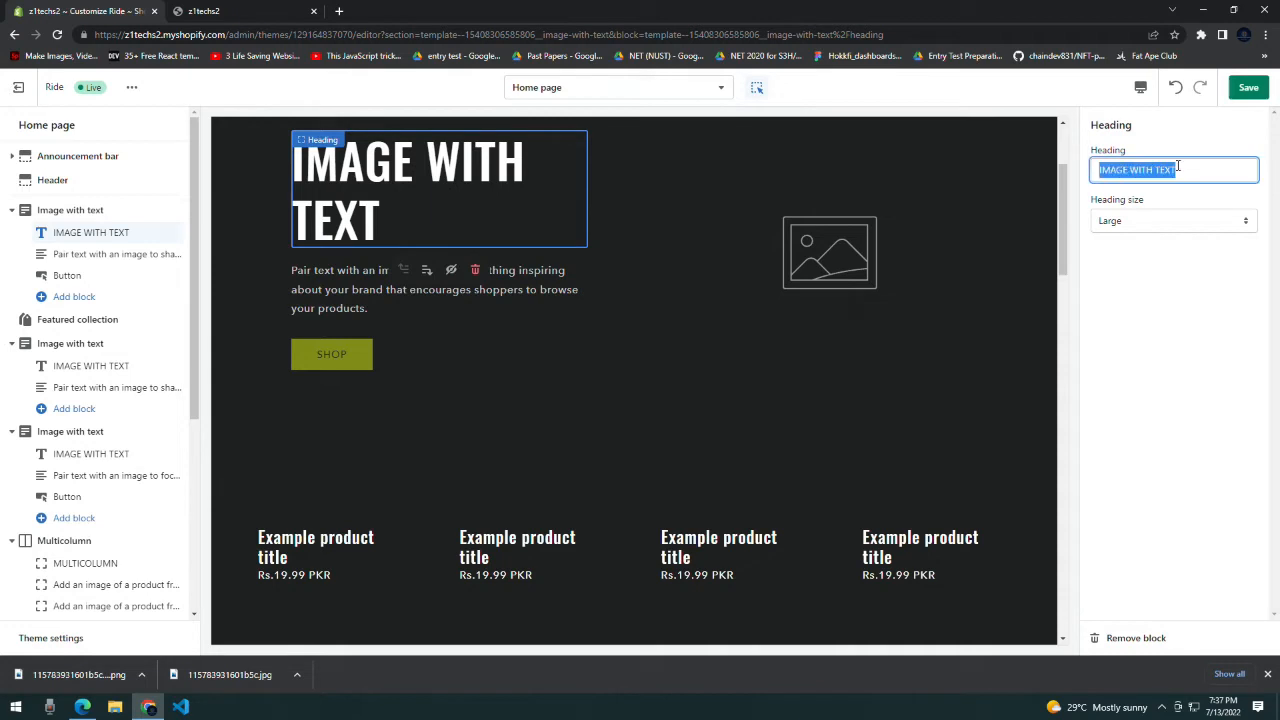
pyautogui.write('watches')
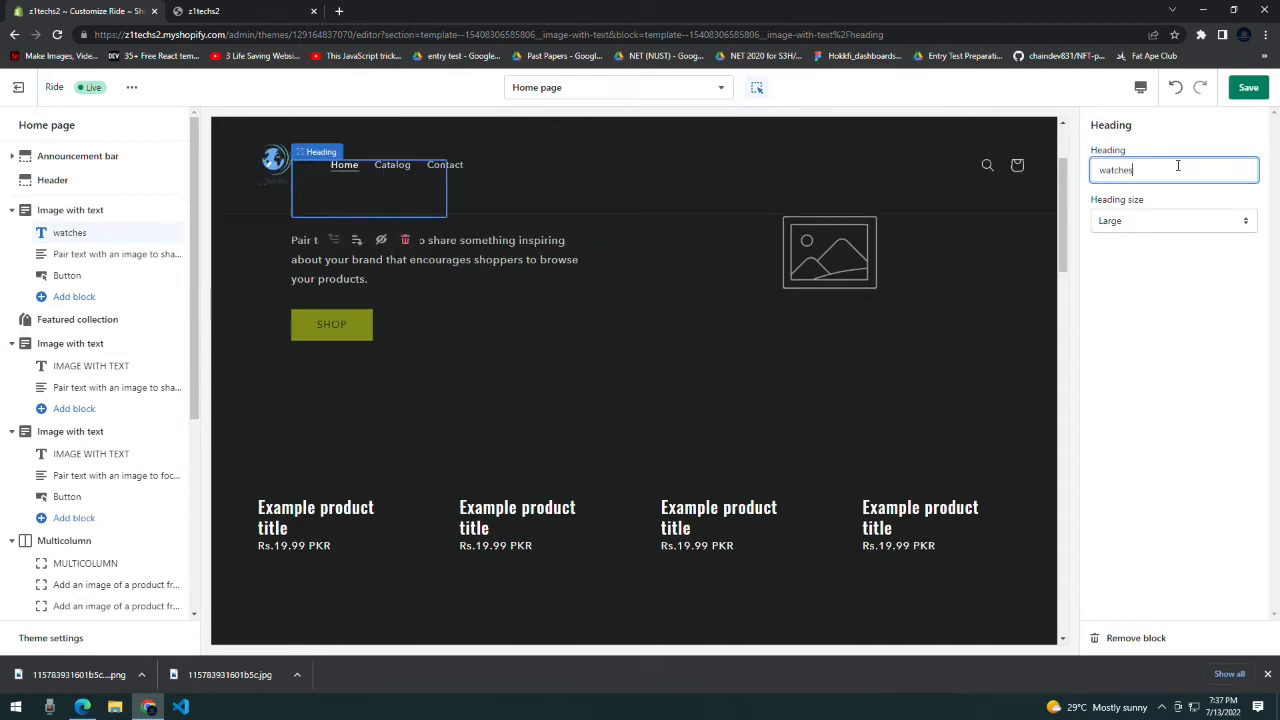
pyautogui.tripleClick(1118, 170)
pyautogui.write('W')
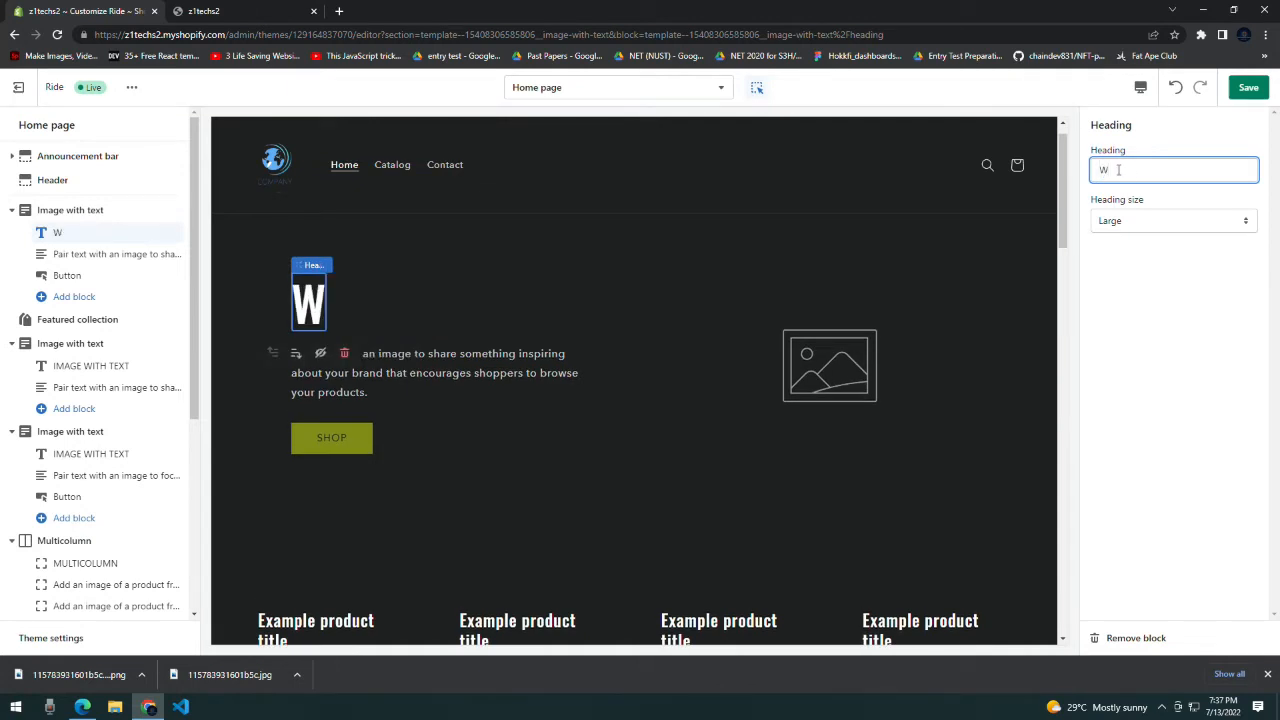
pyautogui.write('ATCHES')
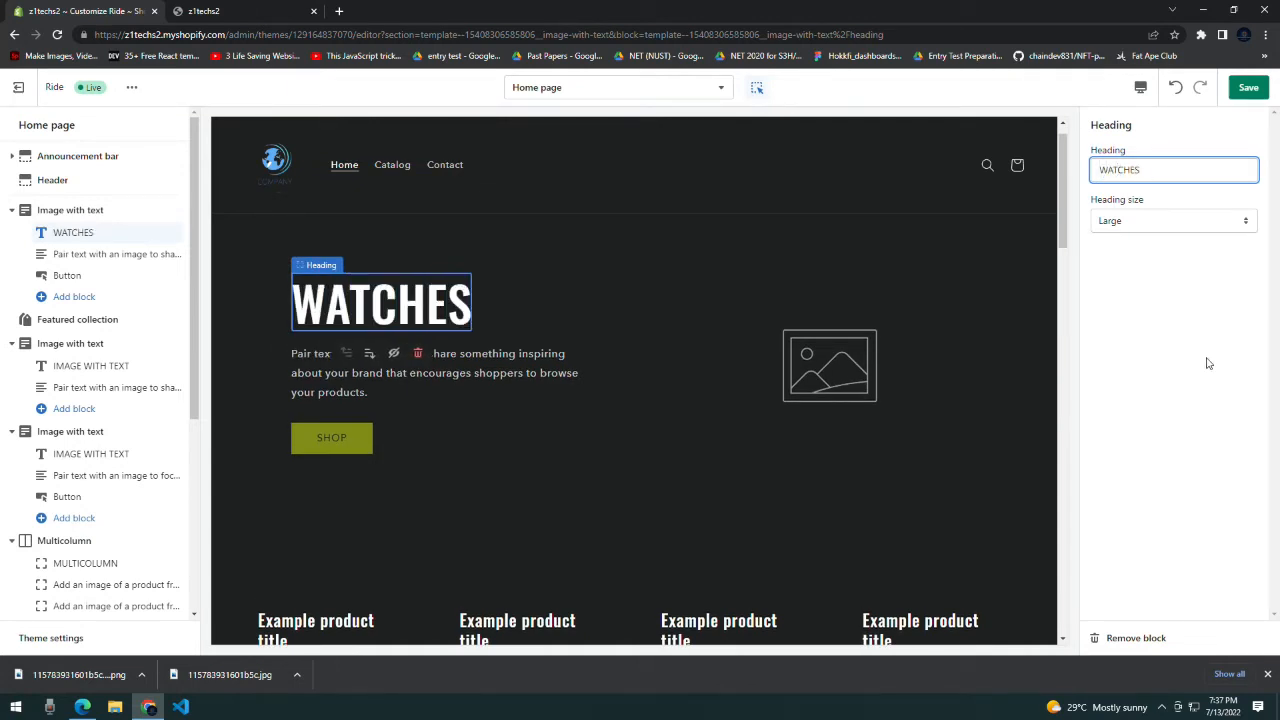
pyautogui.click(1172, 220)
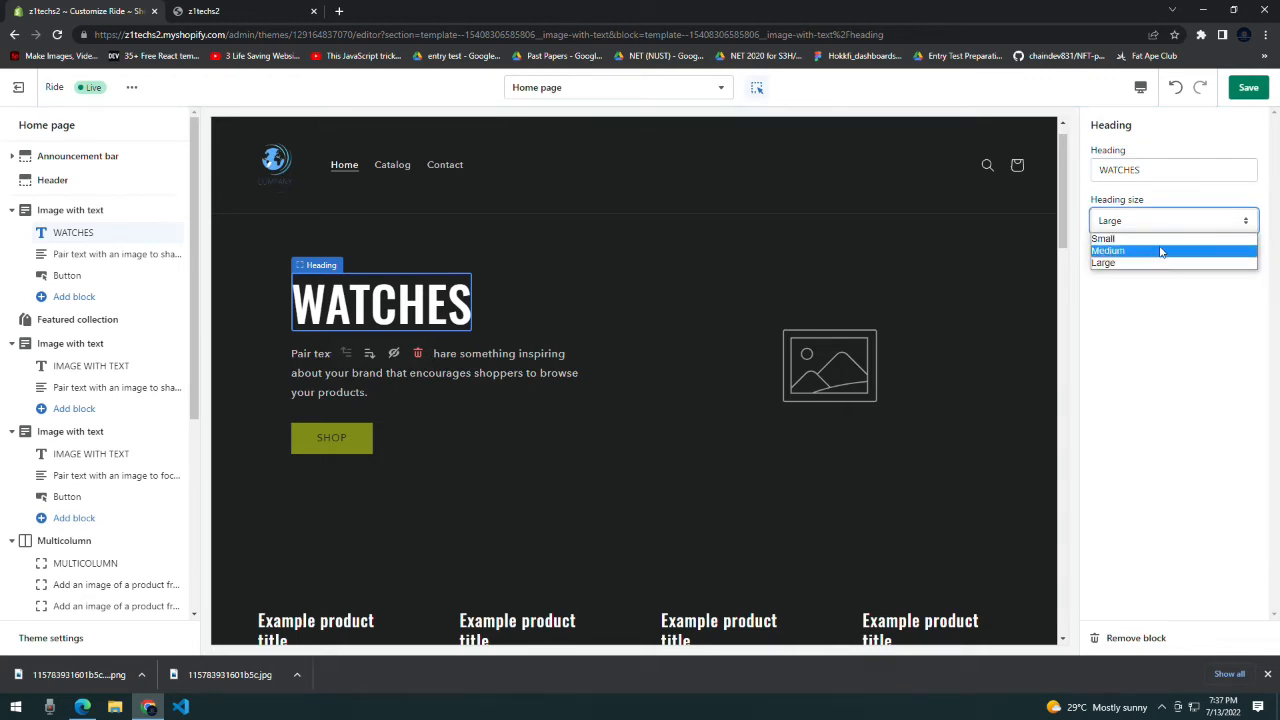
pyautogui.click(1160, 251)
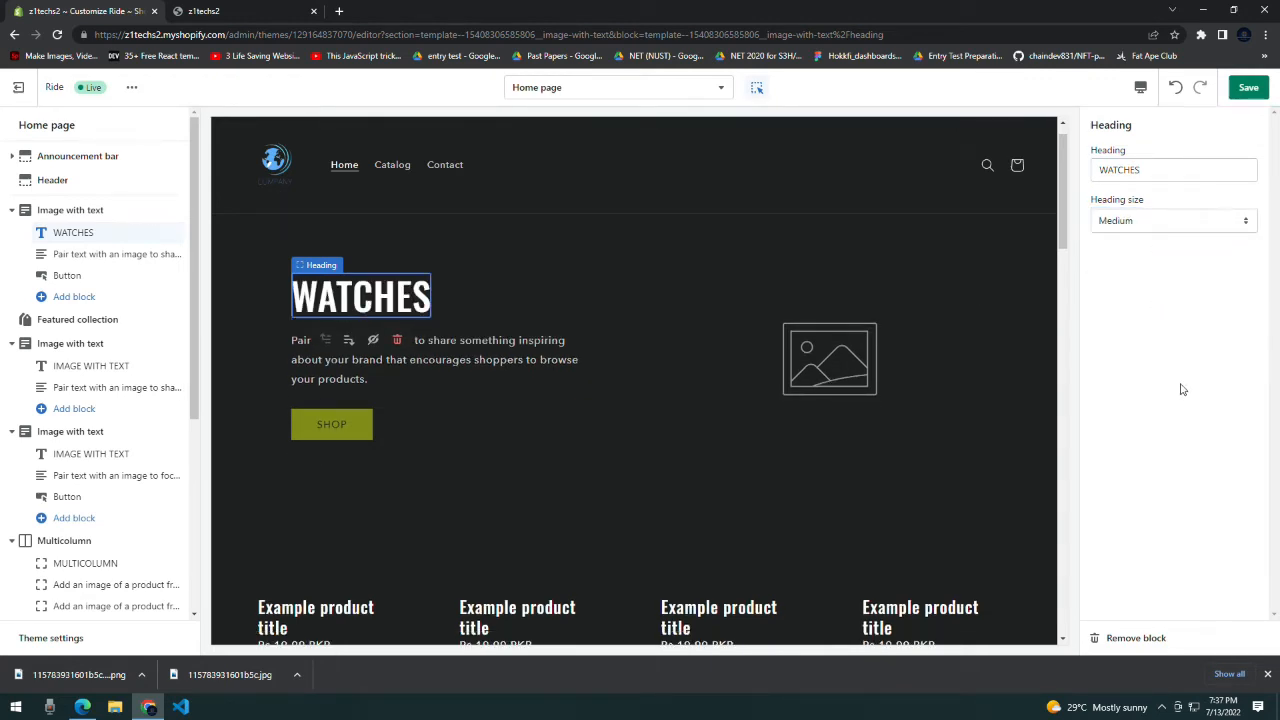
# - Replace the text under the WATCHES heading with "Beautful watch for an event" and set its text style to Subtitle
pyautogui.click(349, 340)
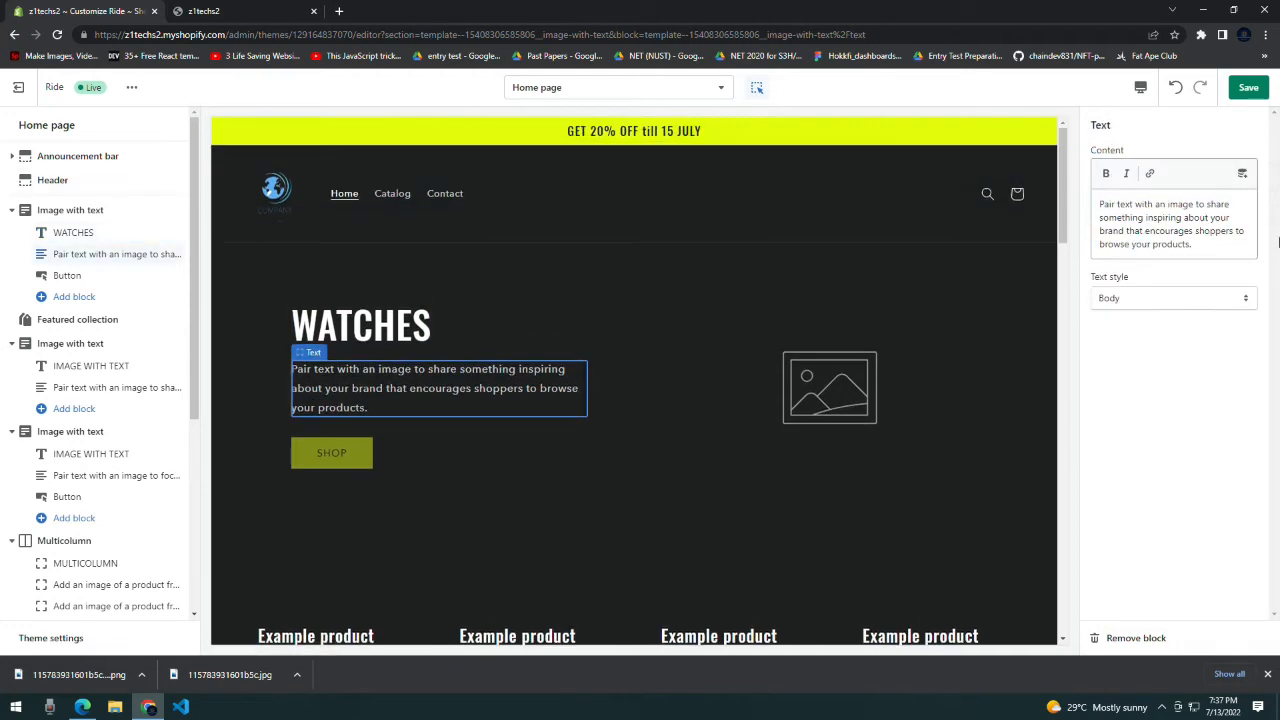
pyautogui.doubleClick(1163, 218)
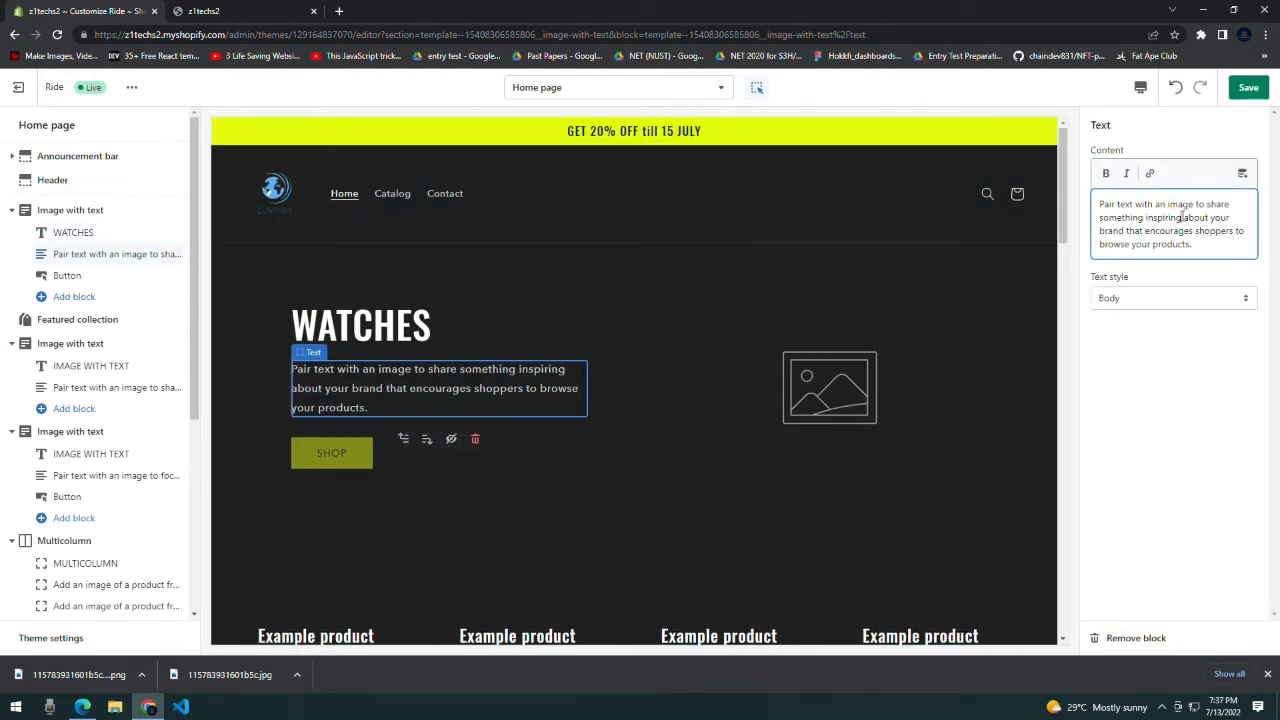
pyautogui.hotkey('ctrl', 'a')
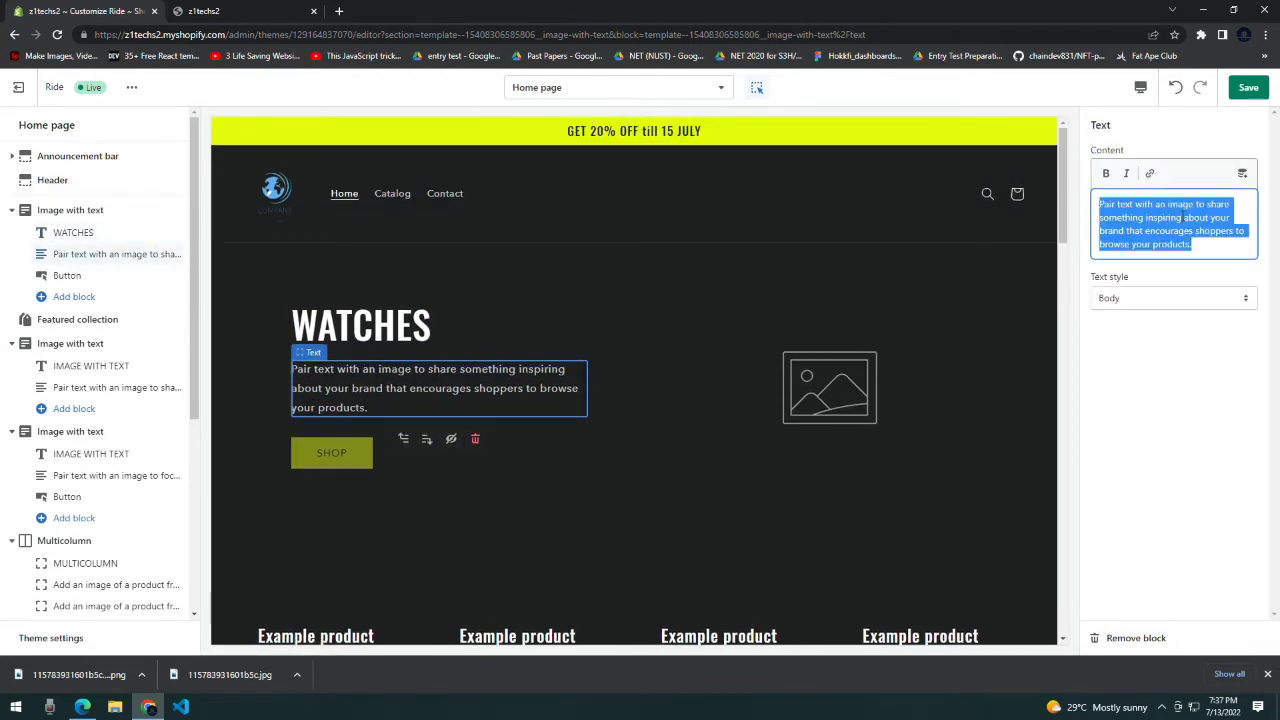
pyautogui.write('Beaut')
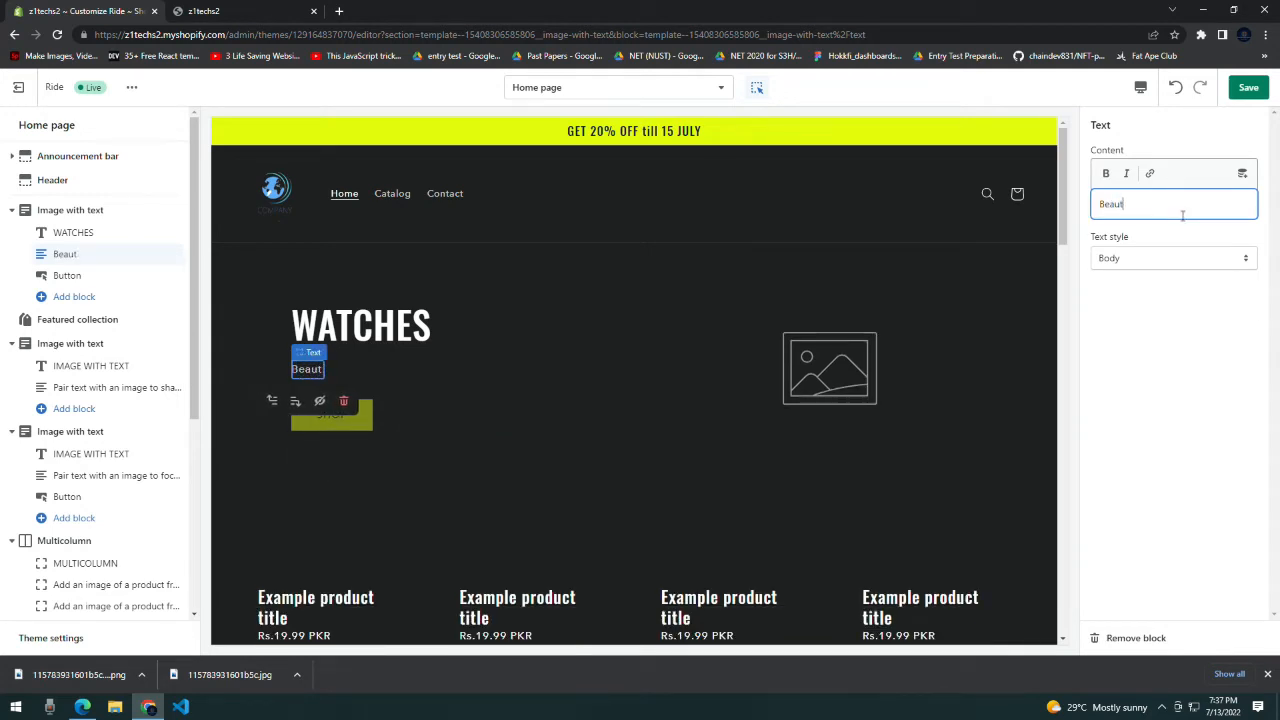
pyautogui.write('ful watch for an')
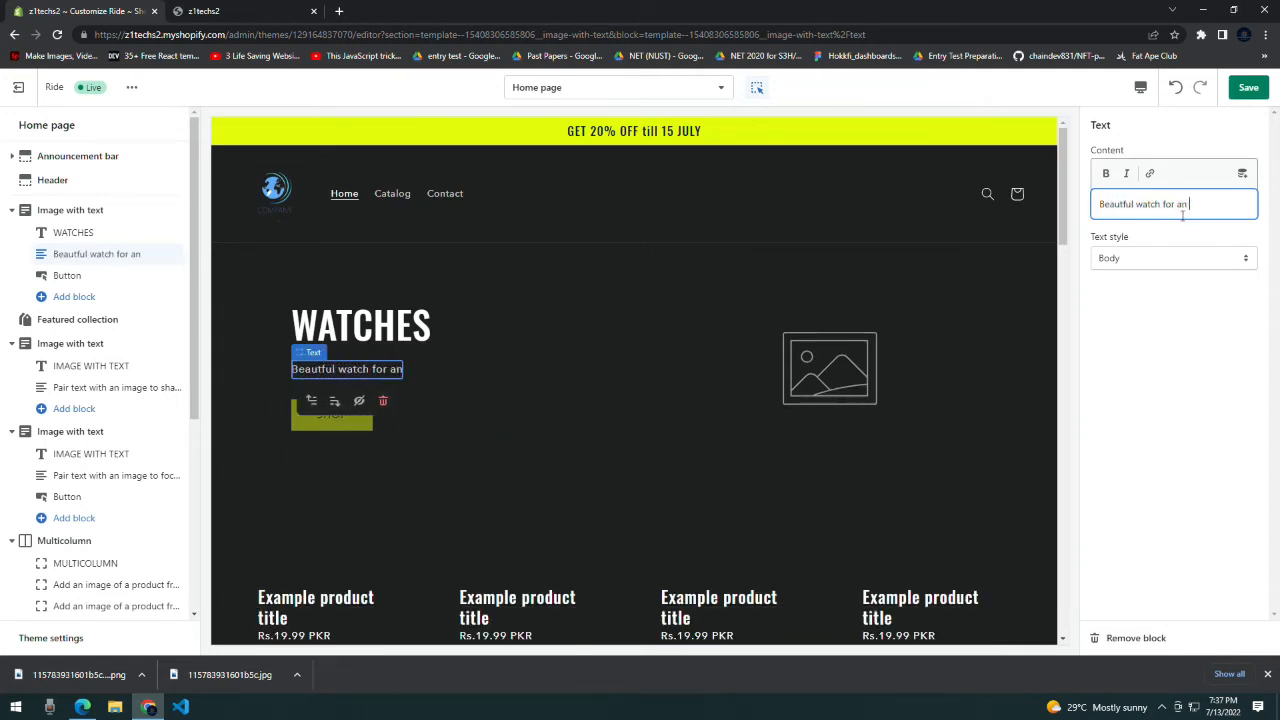
pyautogui.write(' event')
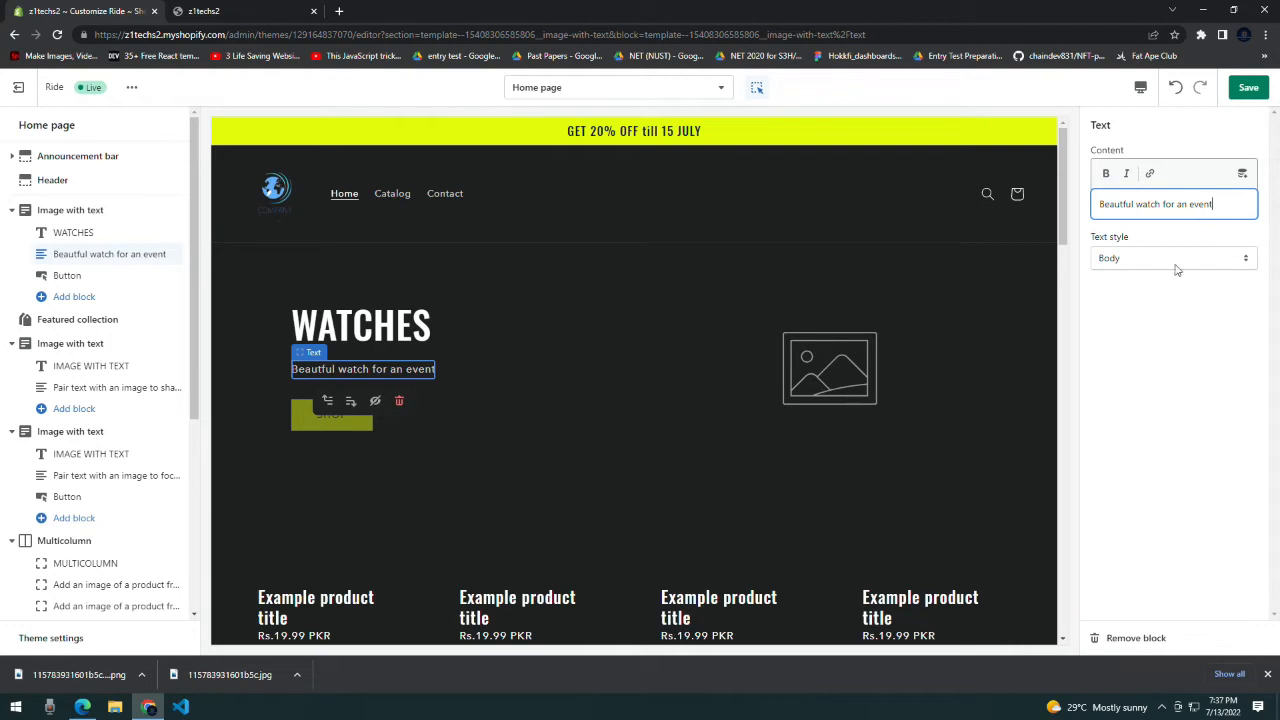
pyautogui.click(1176, 264)
pyautogui.click(1166, 286)
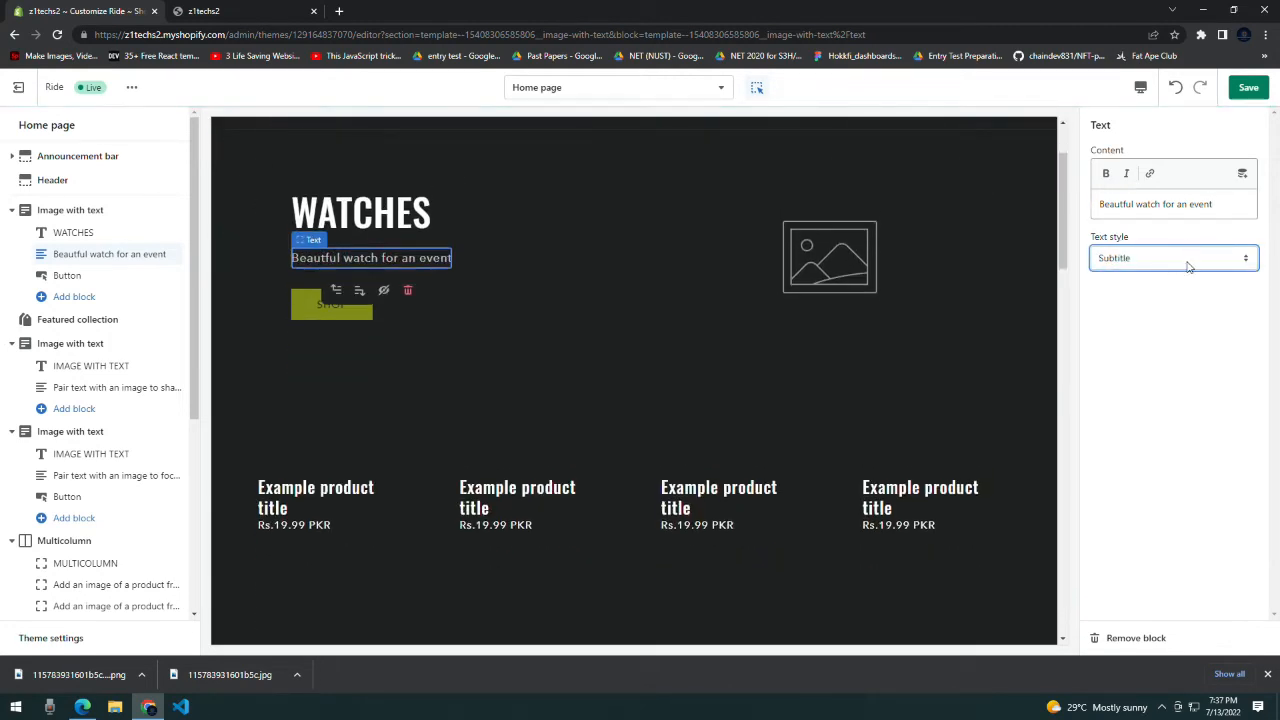
pyautogui.click(1123, 376)
# - Change the first Image with text section's button label to "BUY" and link the button to All products
pyautogui.click(332, 305)
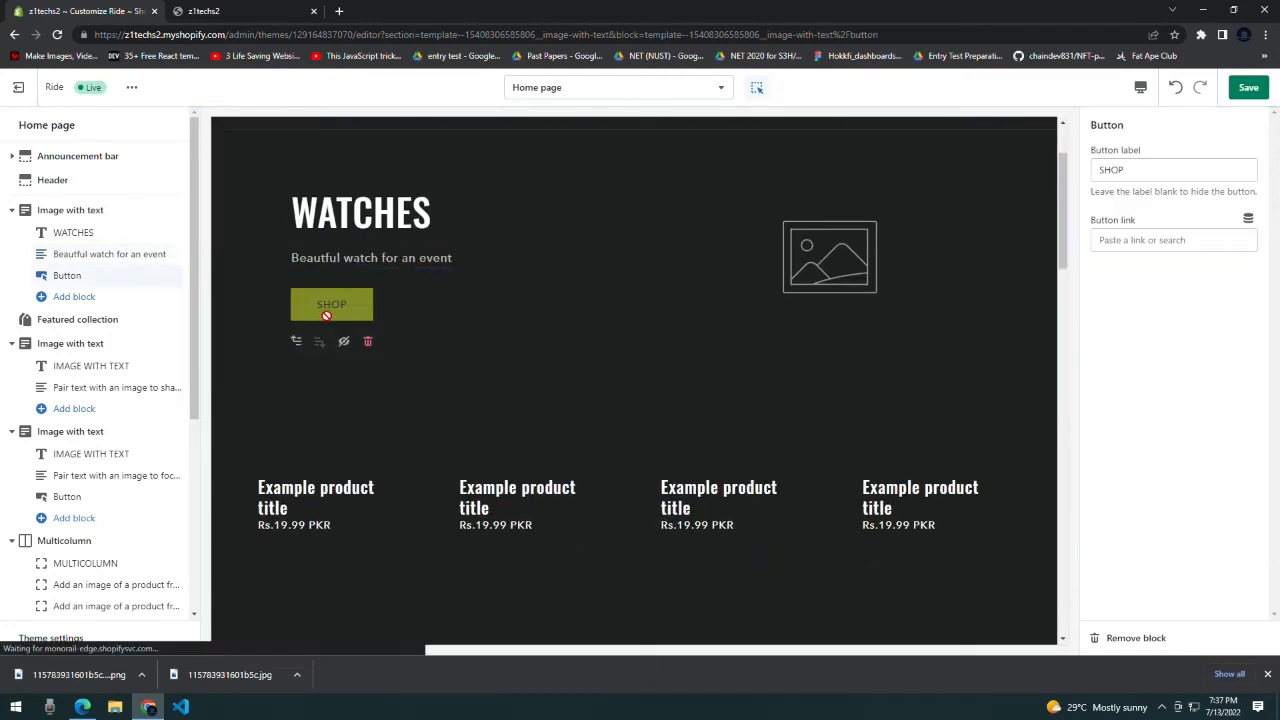
pyautogui.click(1125, 169)
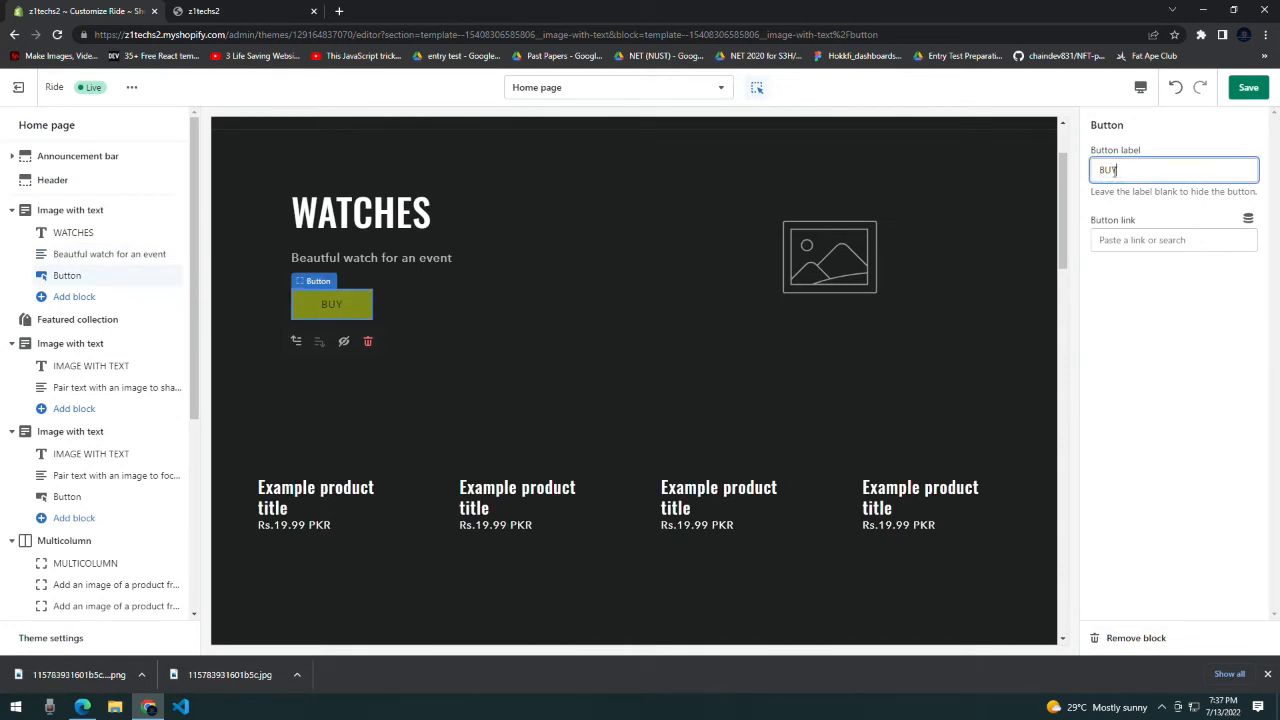
pyautogui.click(1220, 374)
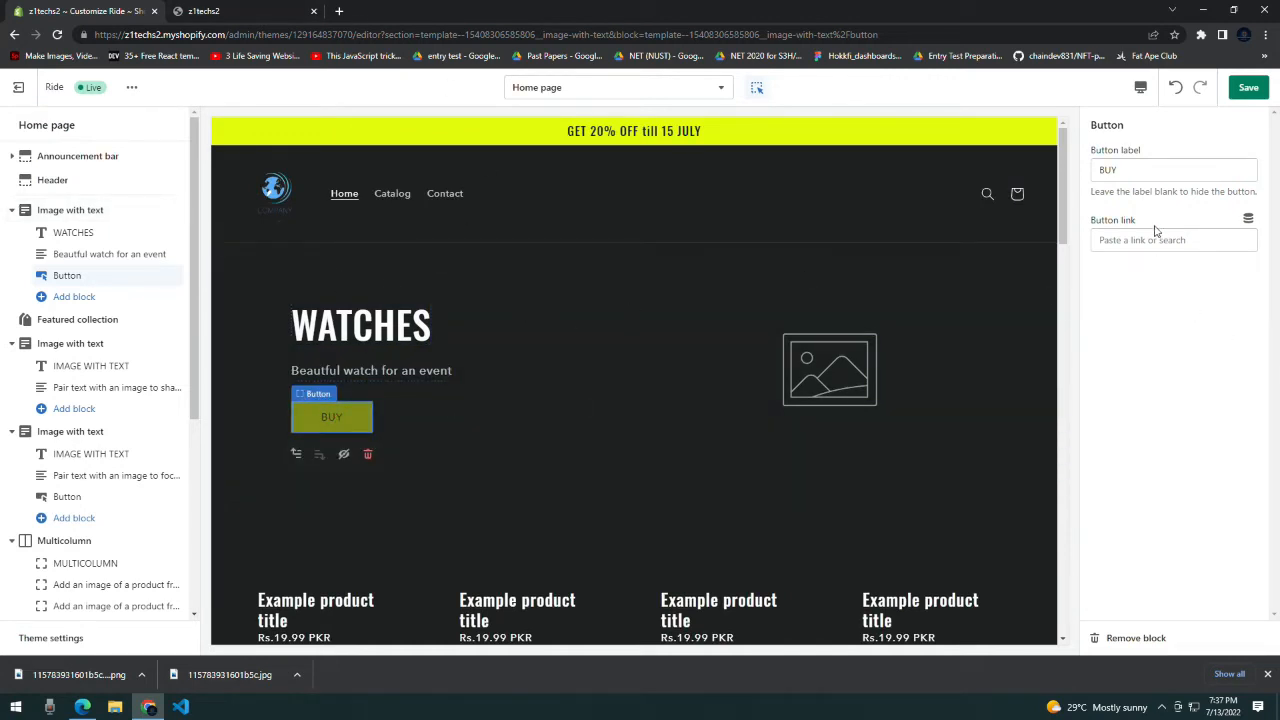
pyautogui.click(1199, 239)
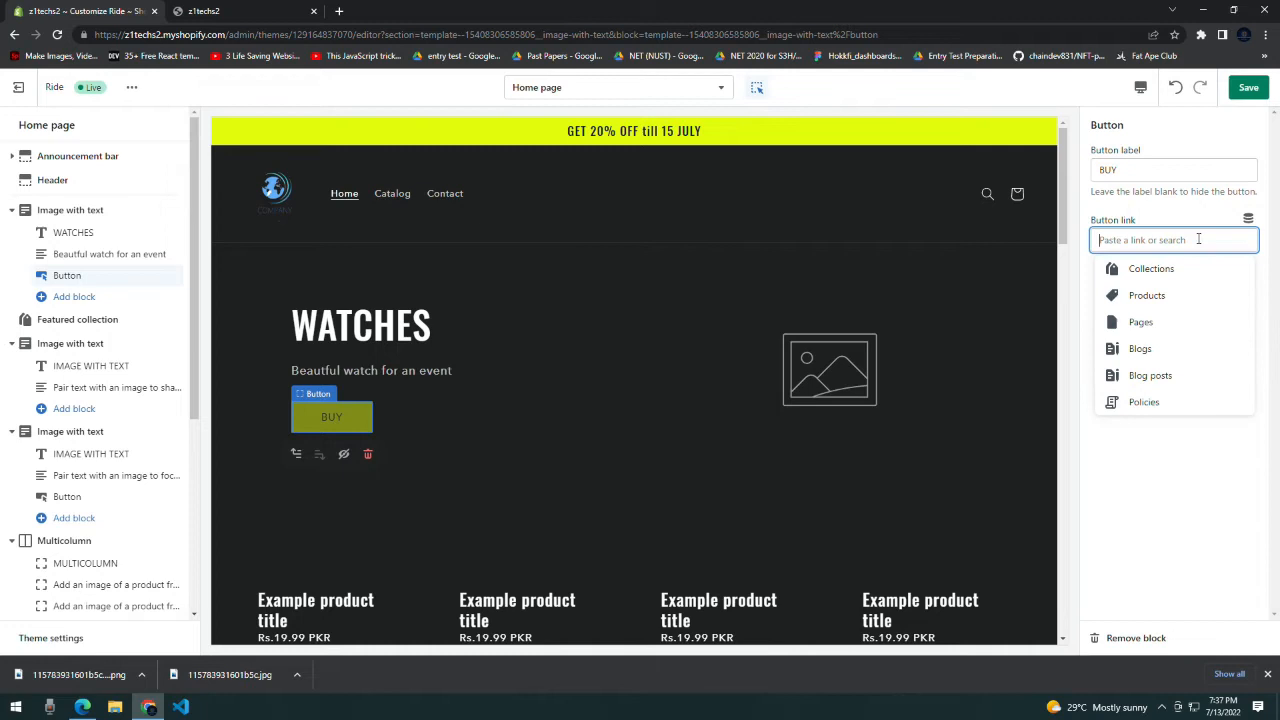
pyautogui.click(1166, 296)
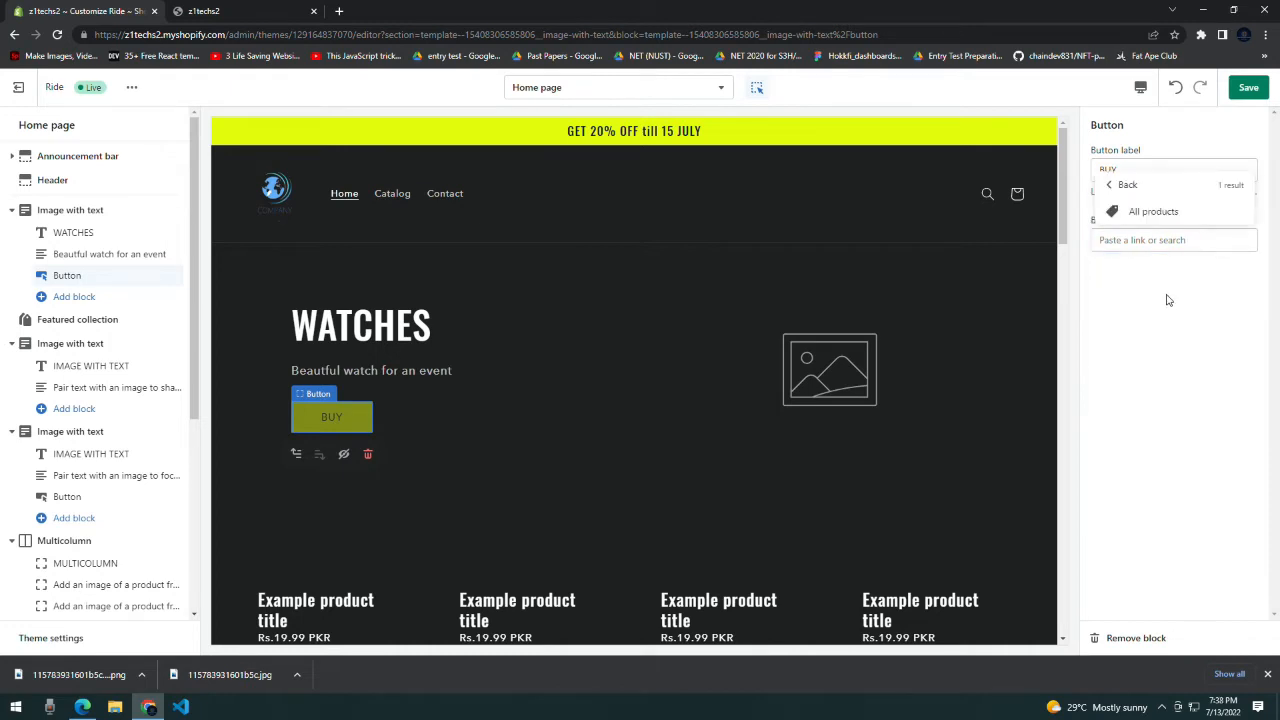
pyautogui.click(1155, 213)
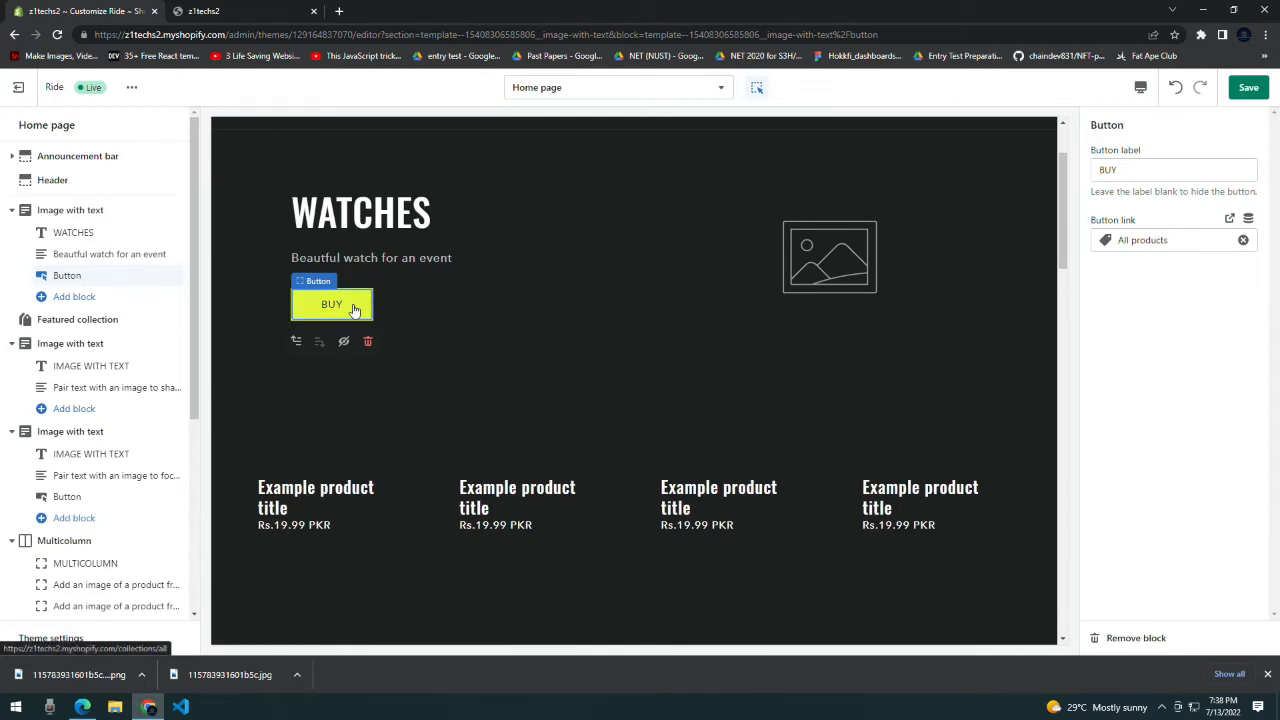
pyautogui.scroll(1, 501, 299)
pyautogui.scroll(1, 501, 299)
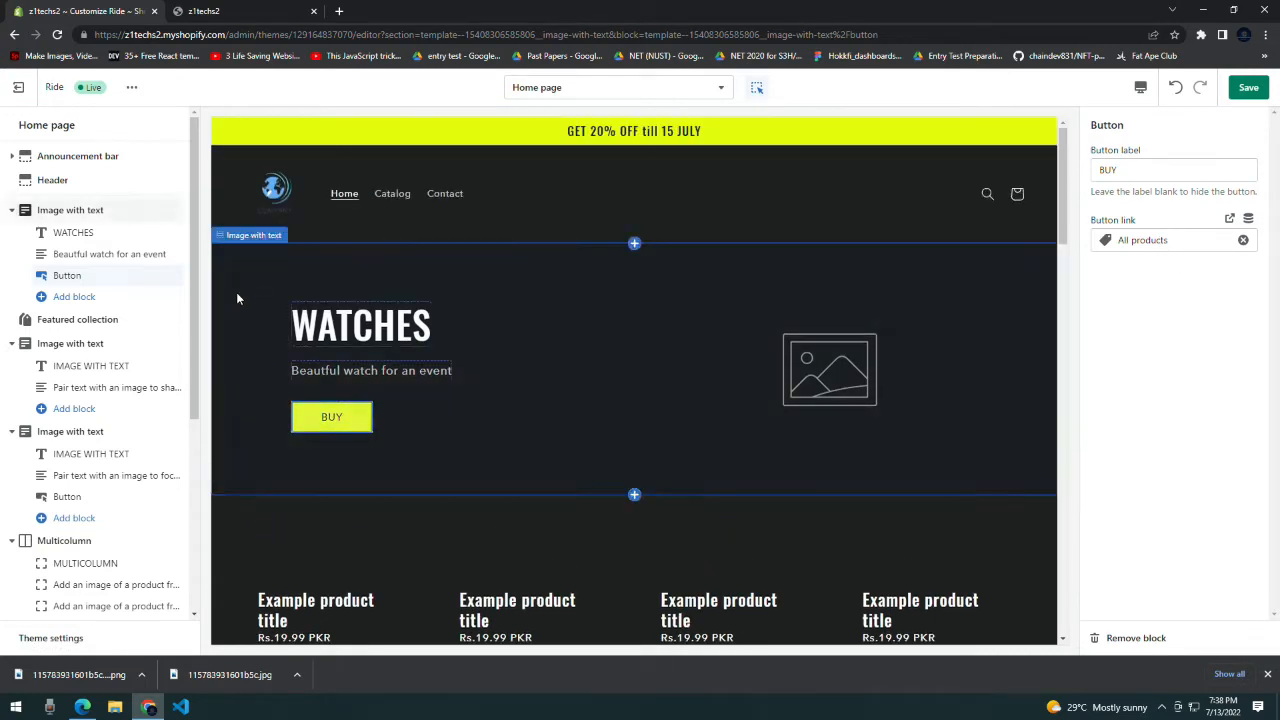
# - Collapse the first Image with text section and review the Featured collection section in the preview and settings
pyautogui.click(12, 210)
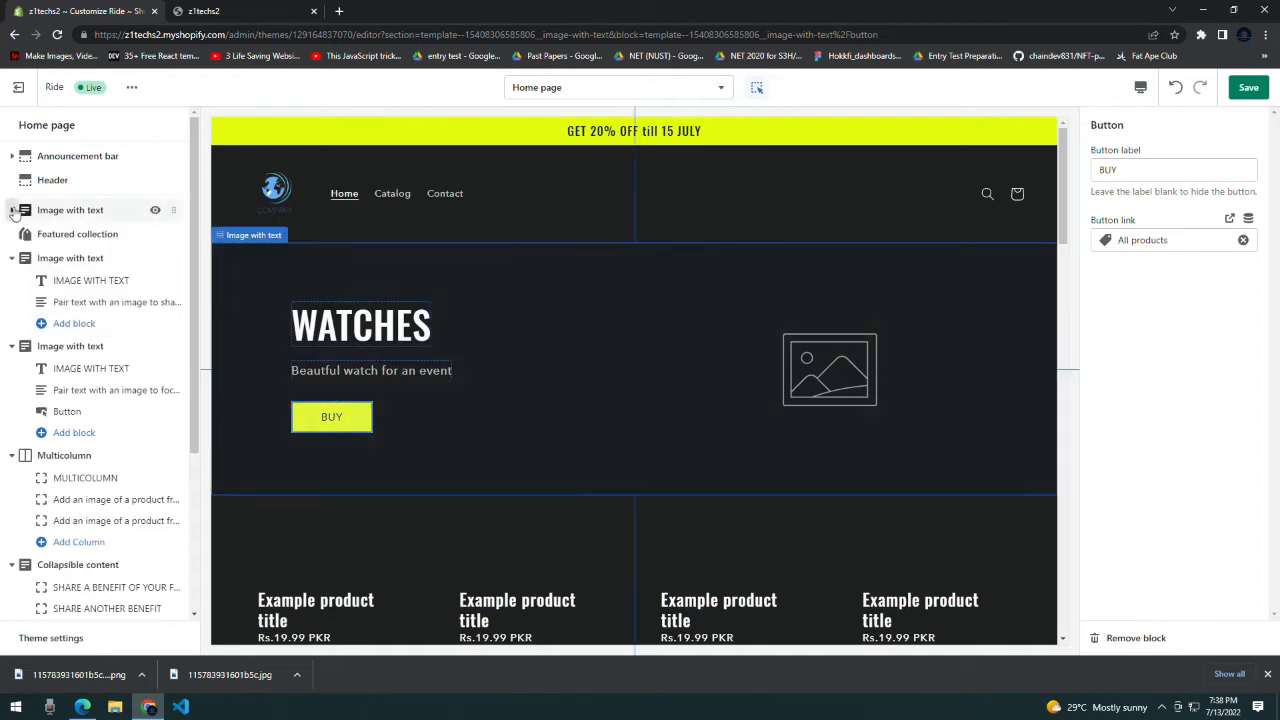
pyautogui.click(62, 235)
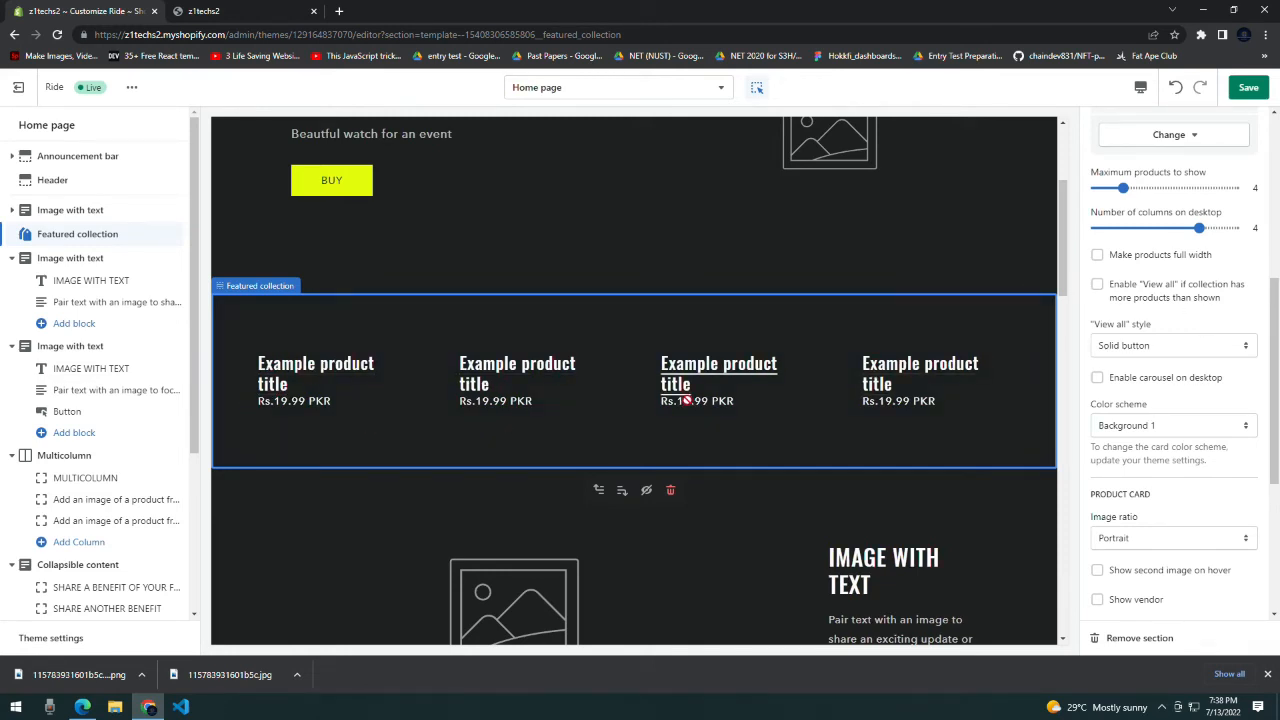
pyautogui.scroll(-4, 763, 395)
pyautogui.scroll(5, 700, 450)
# - Try the Large image height on the first Image with text section and set it to Small
pyautogui.click(704, 265)
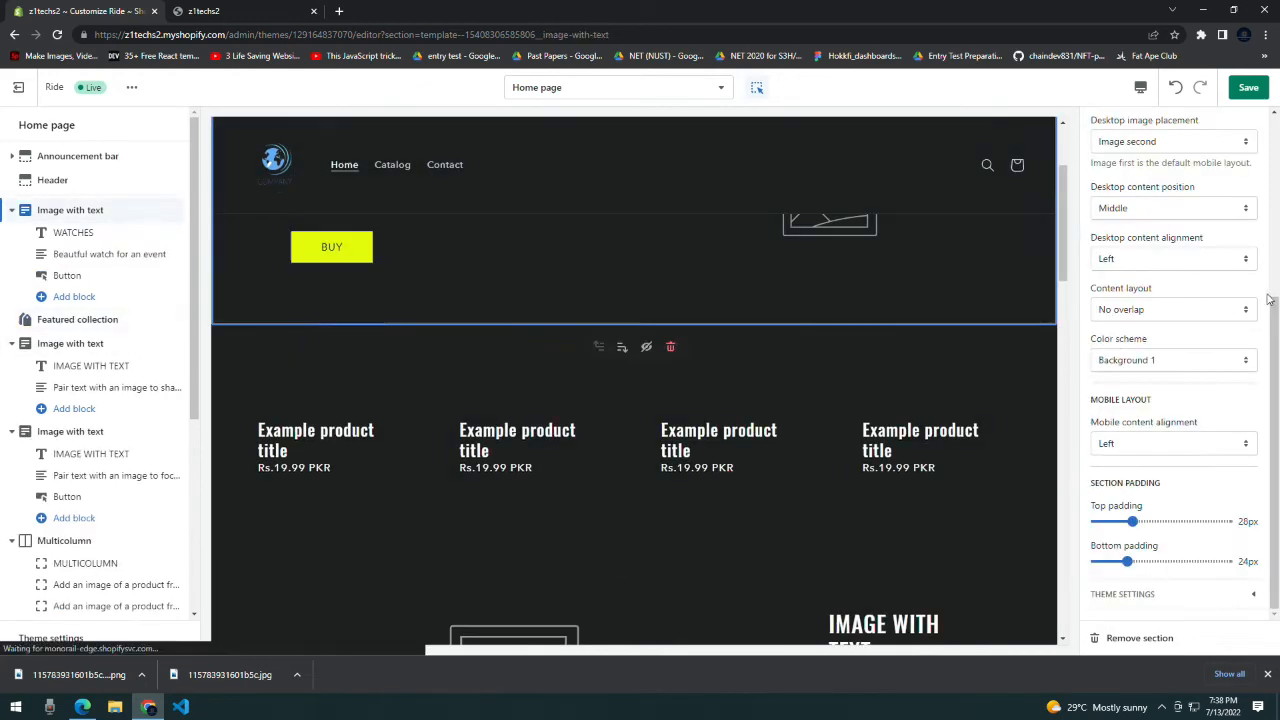
pyautogui.scroll(3, 1160, 372)
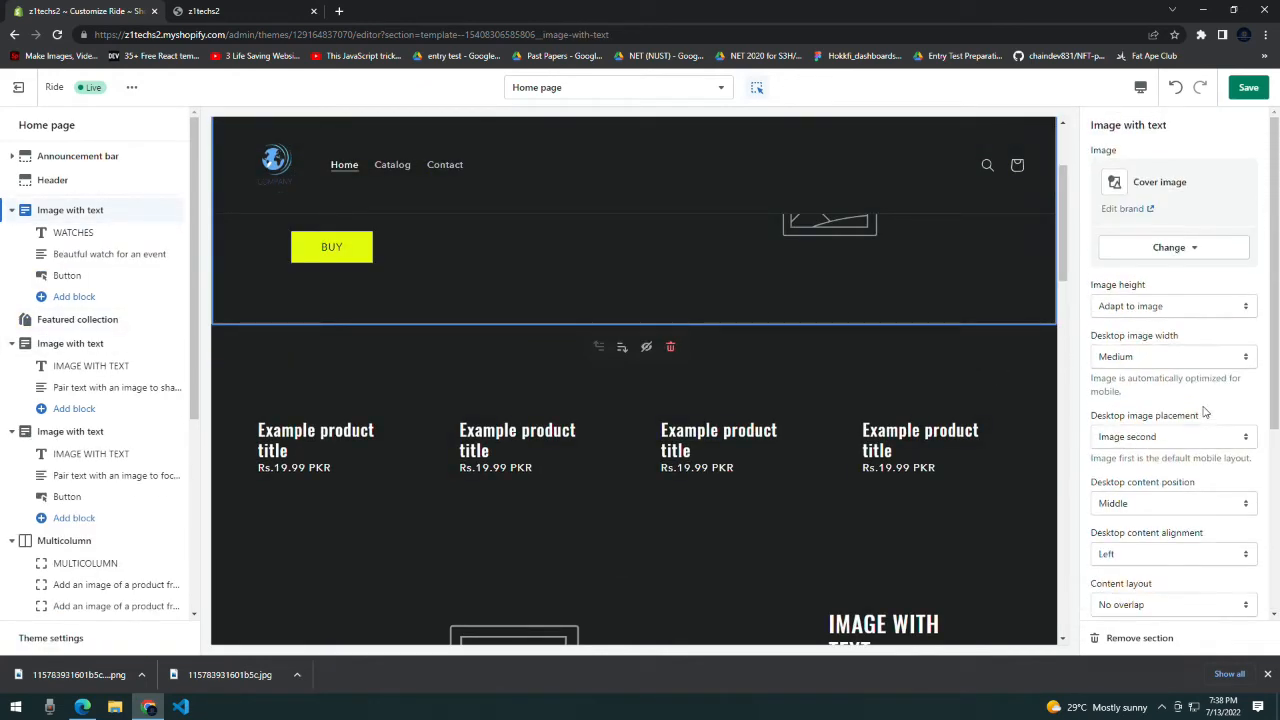
pyautogui.scroll(-2, 1155, 360)
pyautogui.scroll(2, 1150, 346)
pyautogui.scroll(-3, 1152, 340)
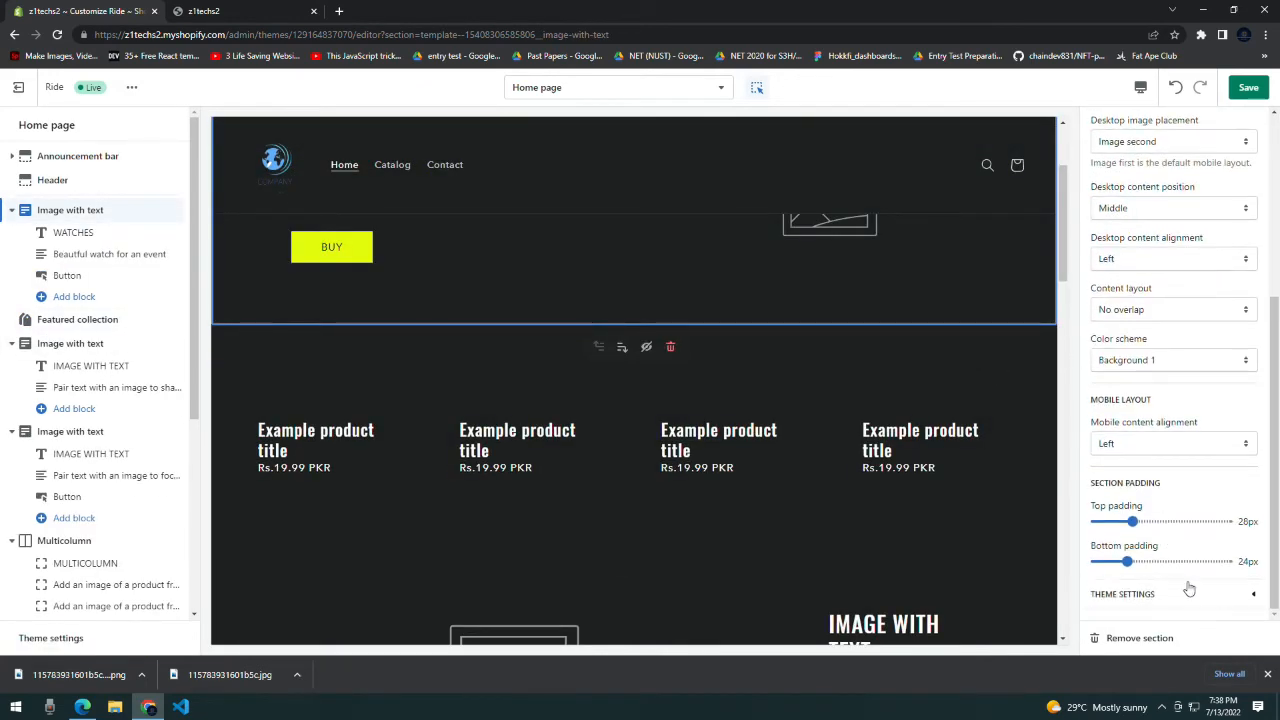
pyautogui.scroll(4, 1140, 250)
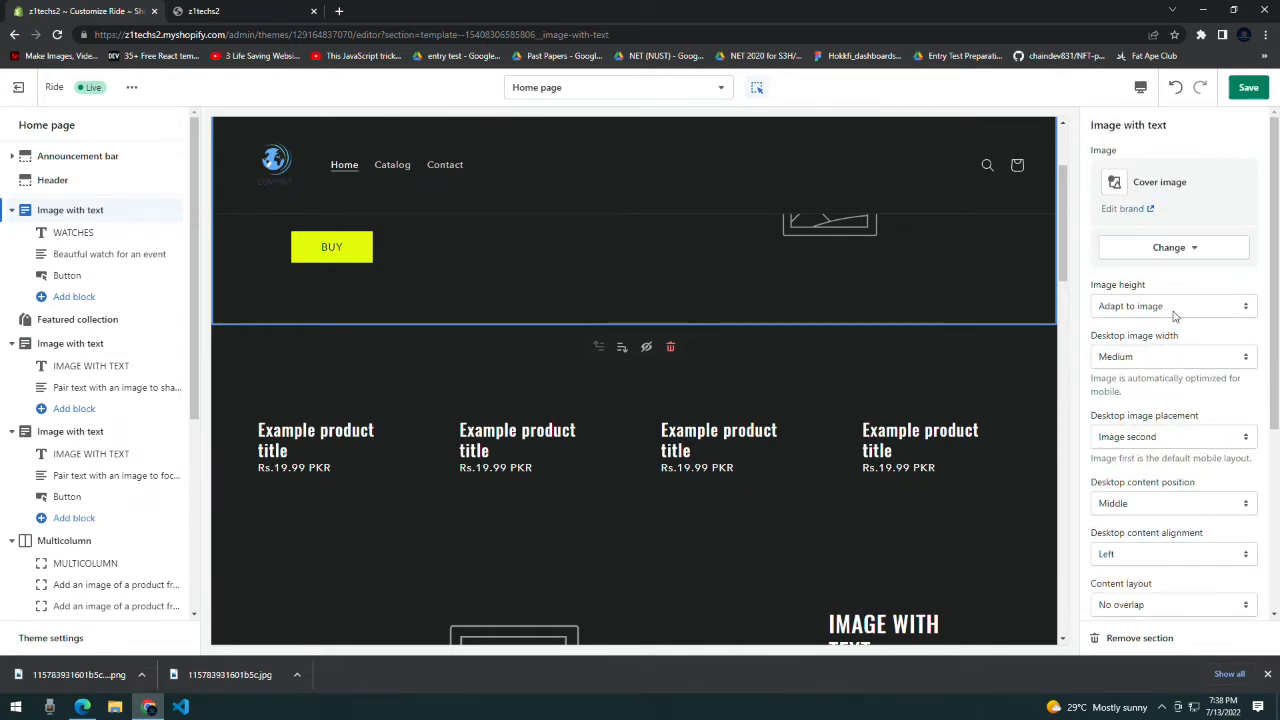
pyautogui.click(1175, 306)
pyautogui.click(1165, 336)
pyautogui.click(1178, 306)
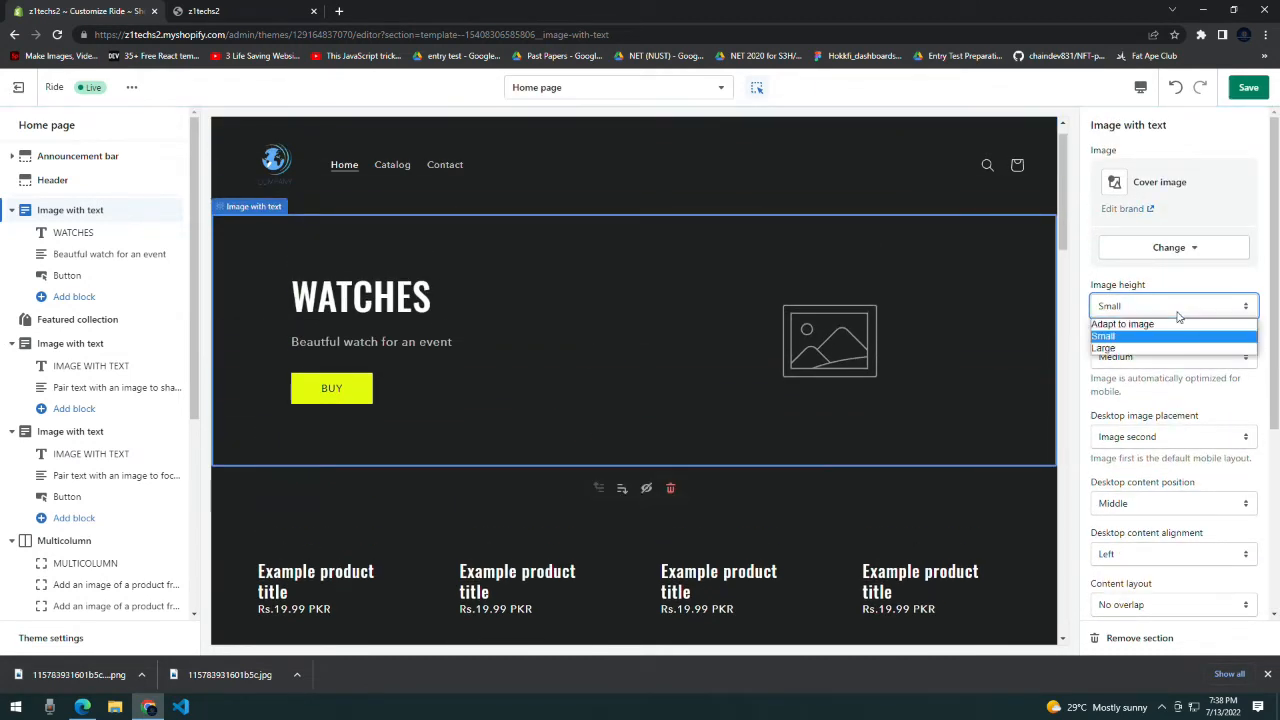
pyautogui.click(1186, 347)
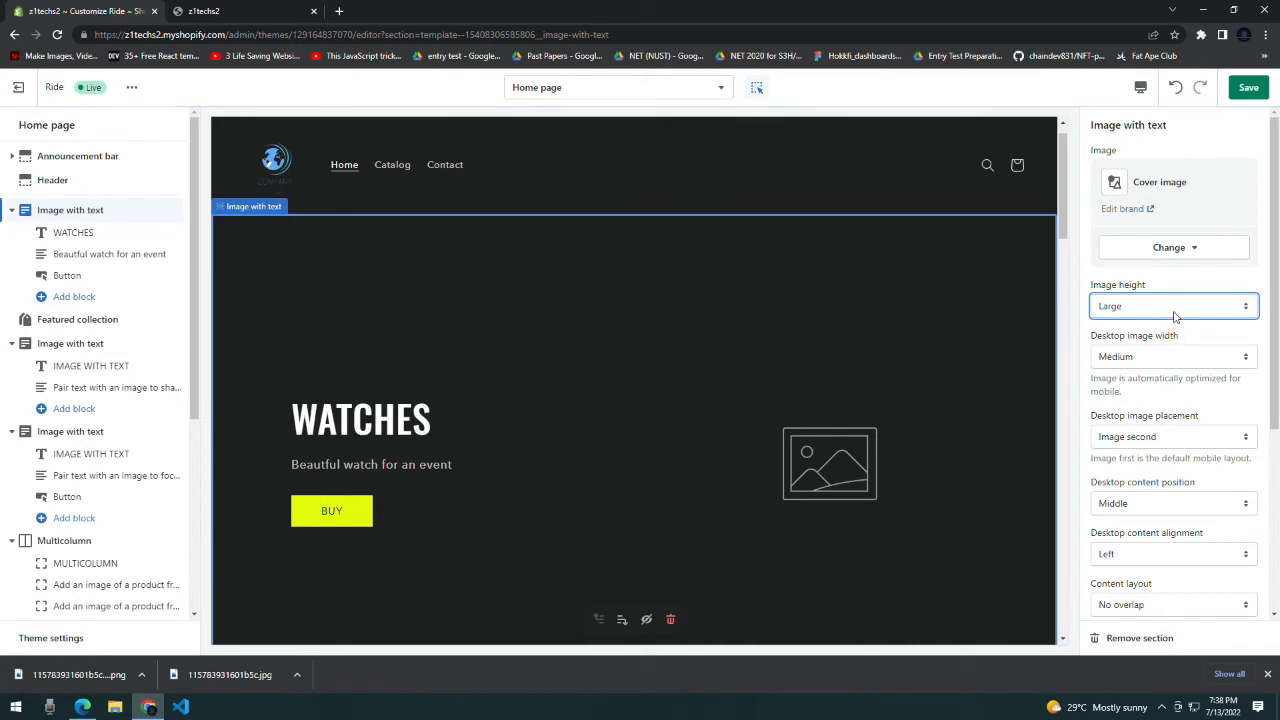
pyautogui.click(1175, 306)
pyautogui.click(1165, 336)
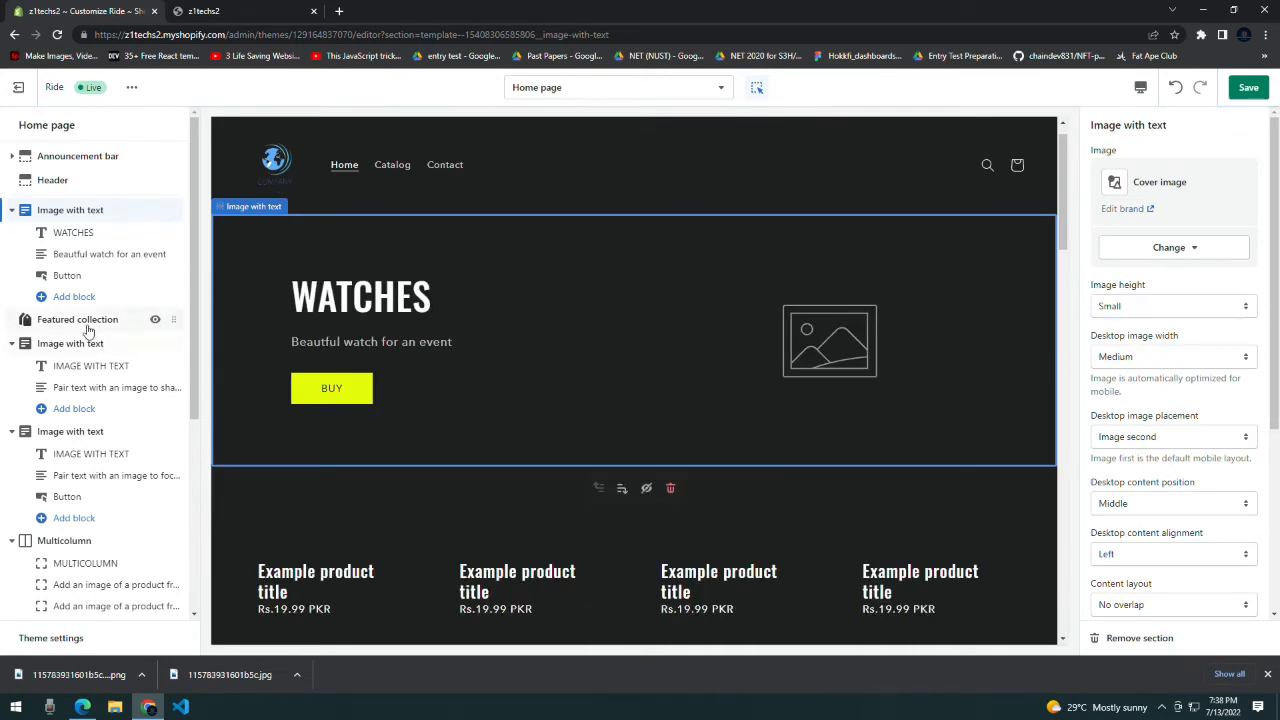
# - Collapse the first Image with text section and select the Image with text section below Featured collection
pyautogui.click(12, 210)
pyautogui.moveTo(65, 260)
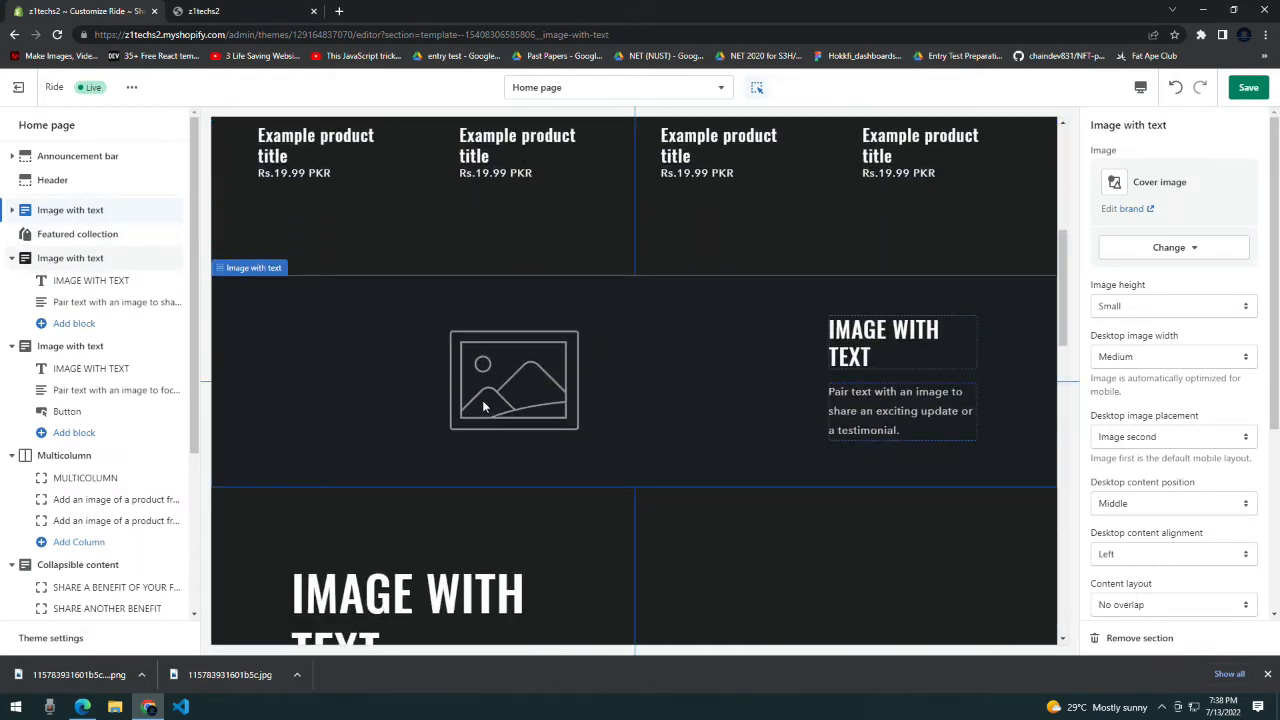
pyautogui.click(84, 258)
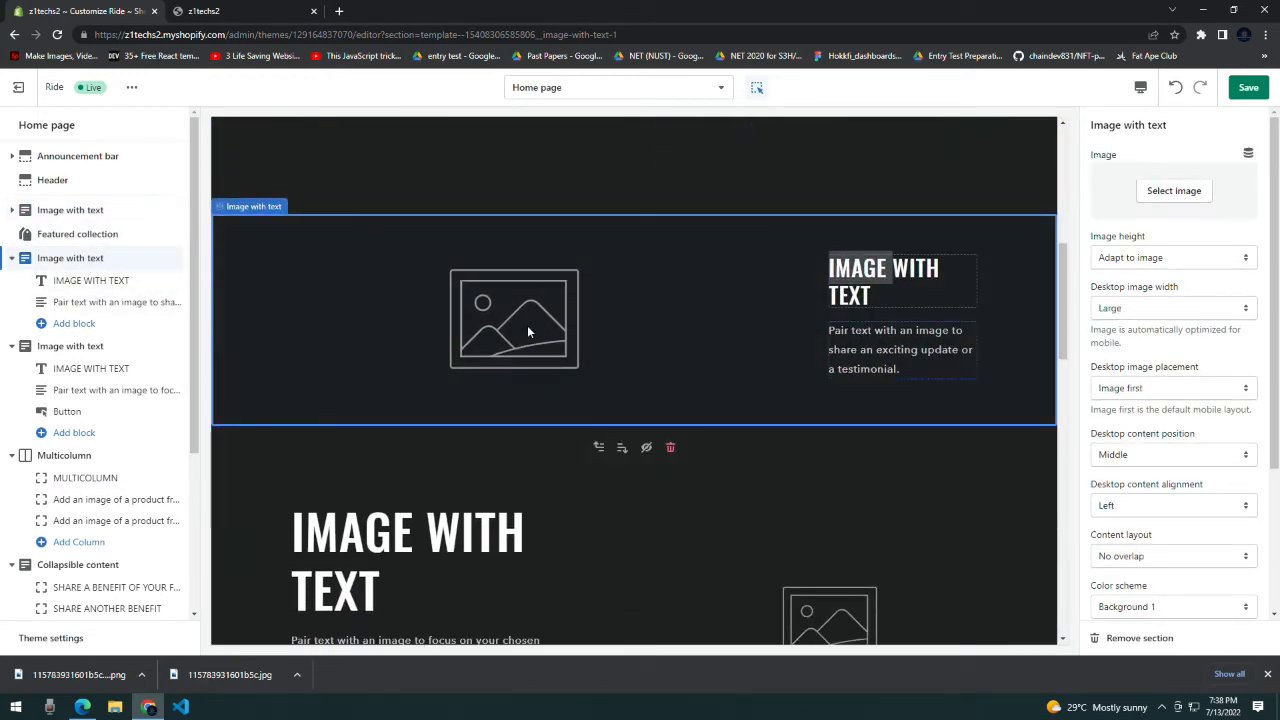
# - Open the Unsplash website in a new browser tab
pyautogui.click(339, 11)
pyautogui.write('unp')
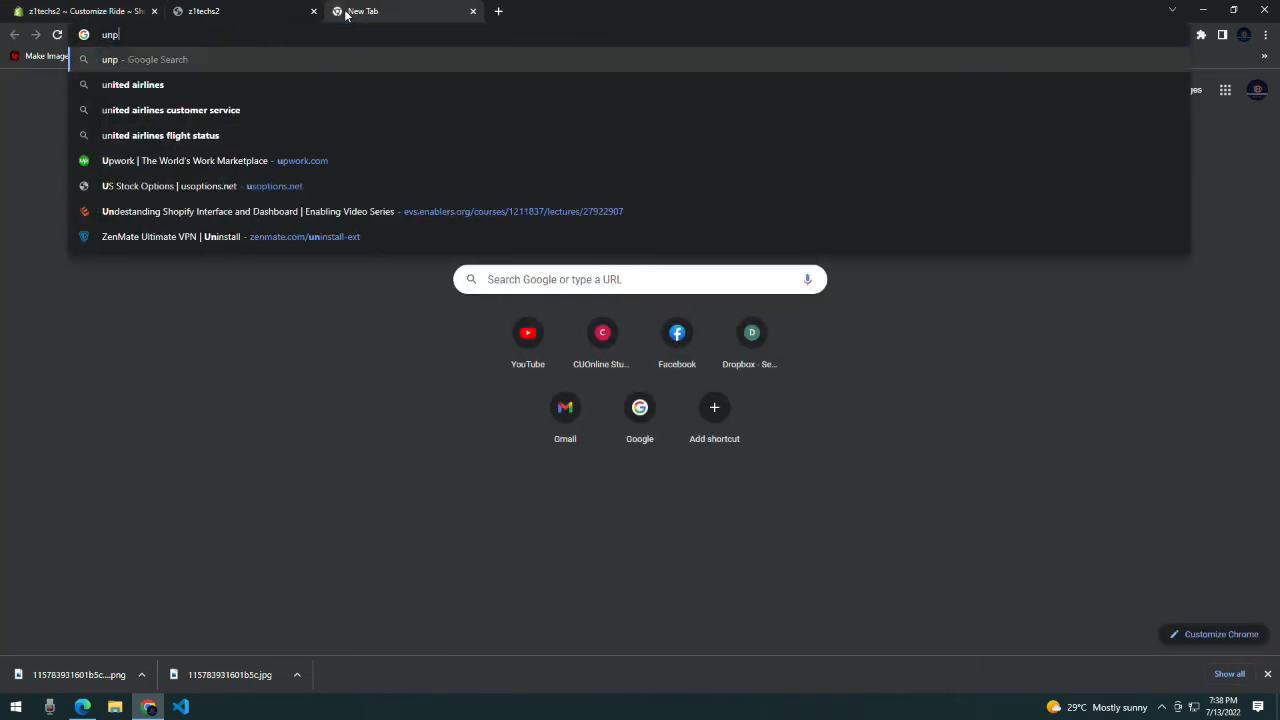
pyautogui.write('lash')
pyautogui.press('Return')
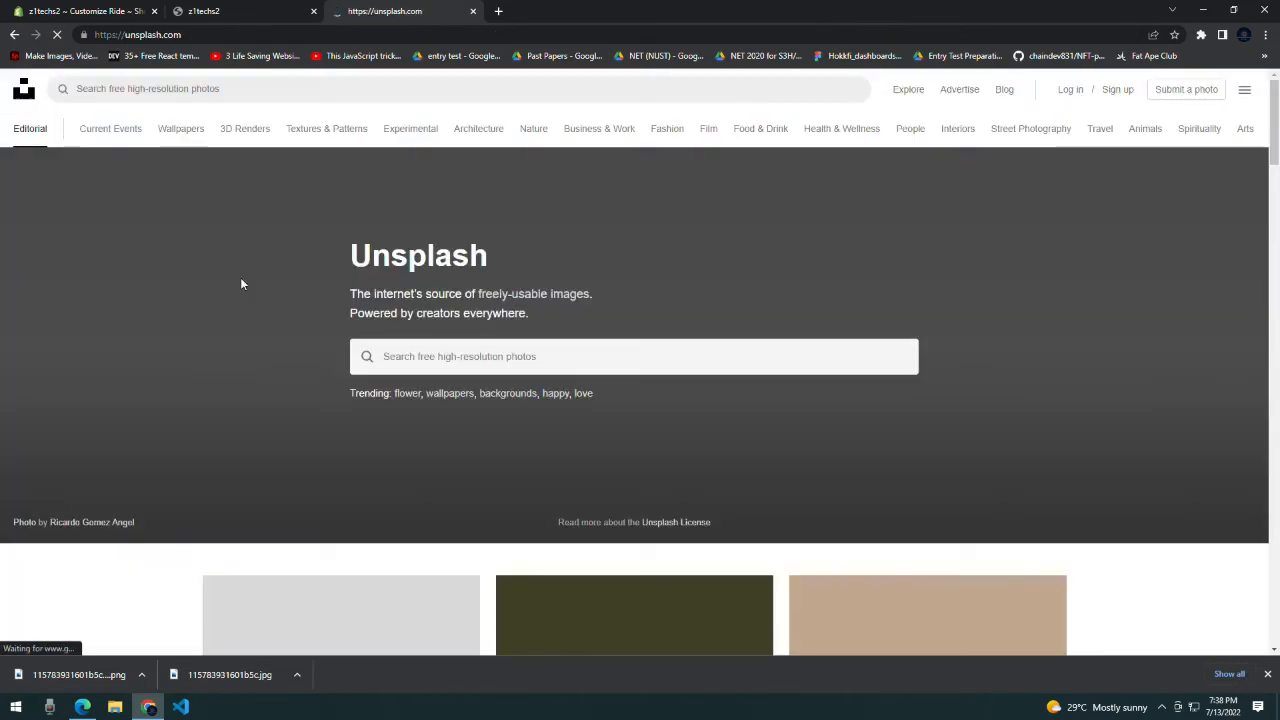
# - Find the photo of passengers boarding an airplane on Unsplash and download it to the Desktop
pyautogui.scroll(-3, 1025, 348)
pyautogui.scroll(-1, 1025, 348)
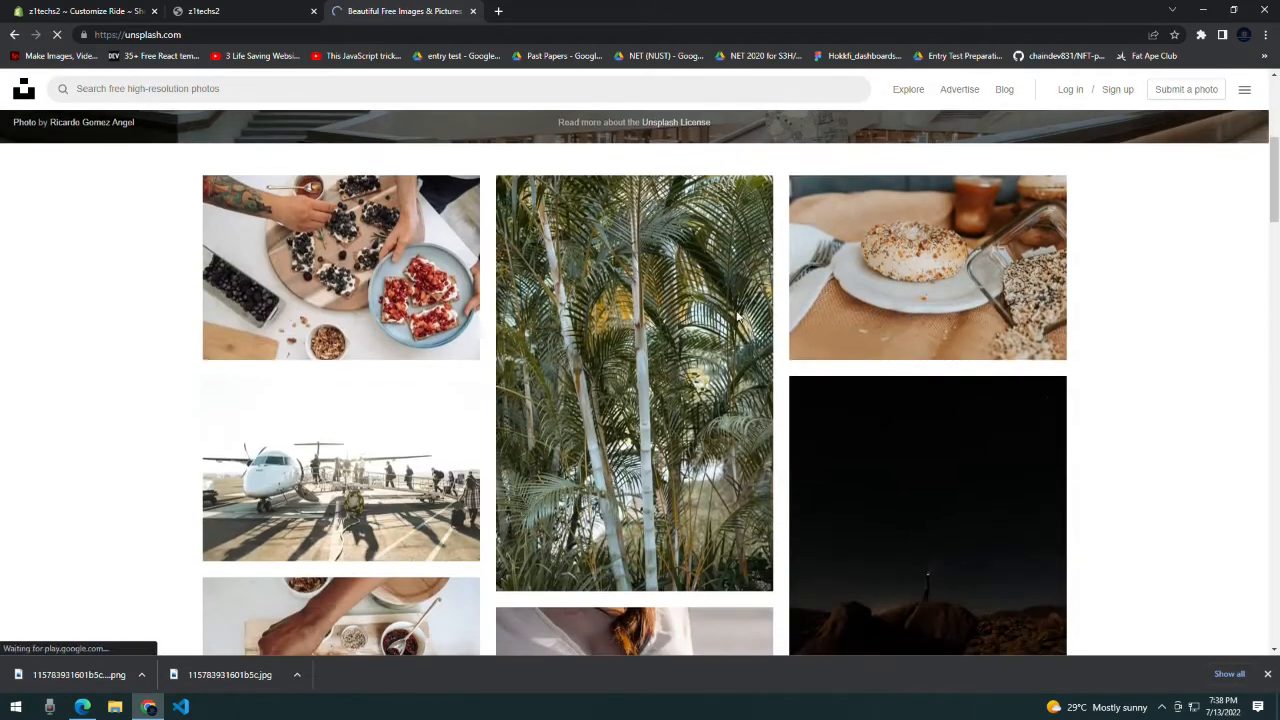
pyautogui.scroll(-2, 913, 279)
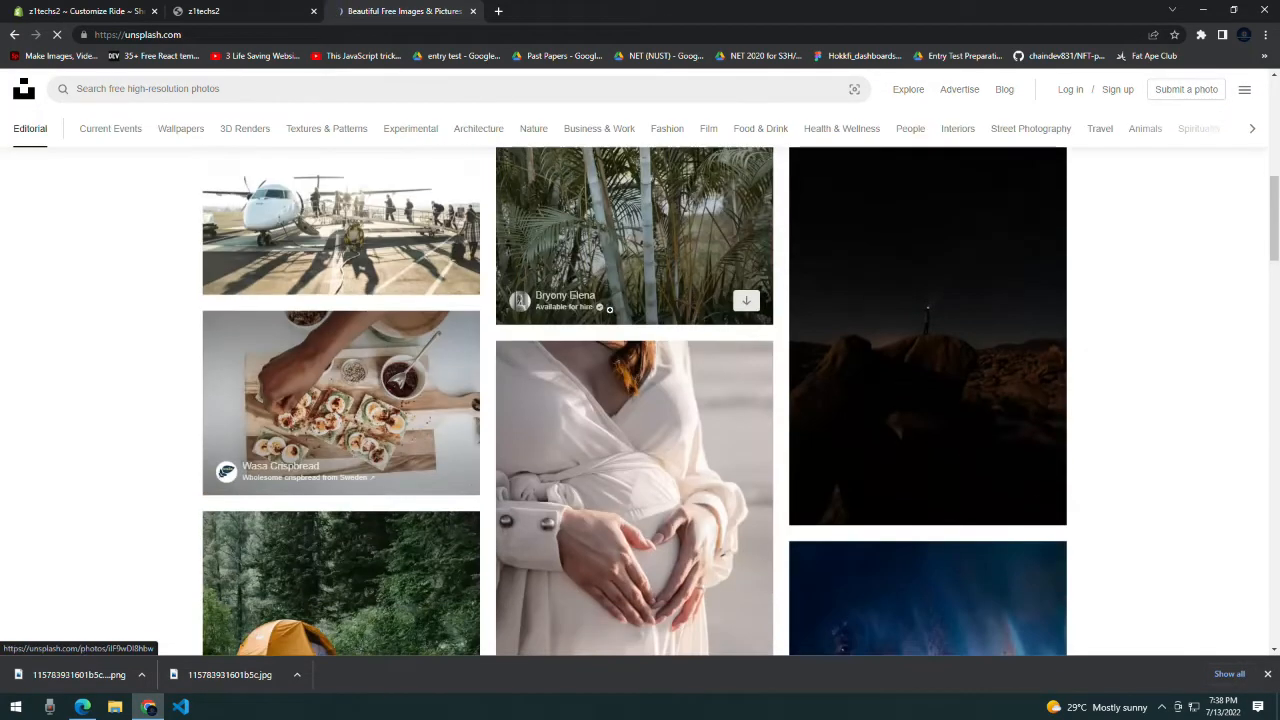
pyautogui.click(307, 227)
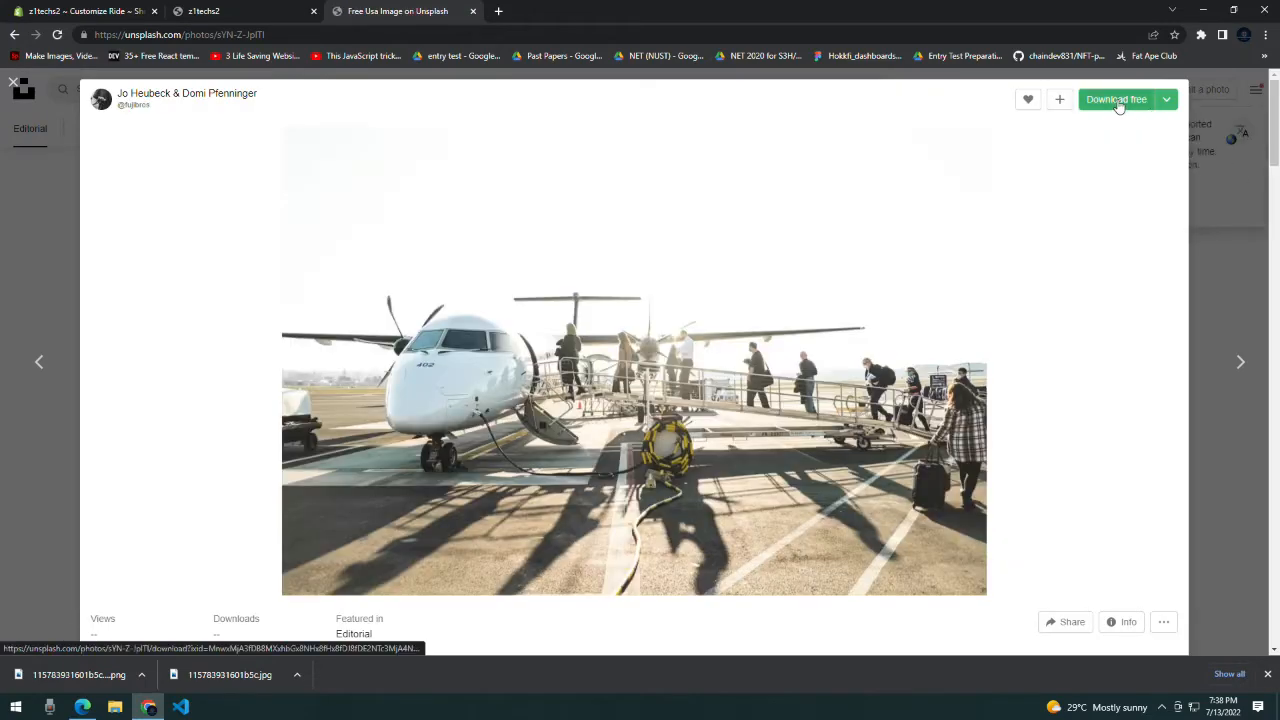
pyautogui.click(1117, 101)
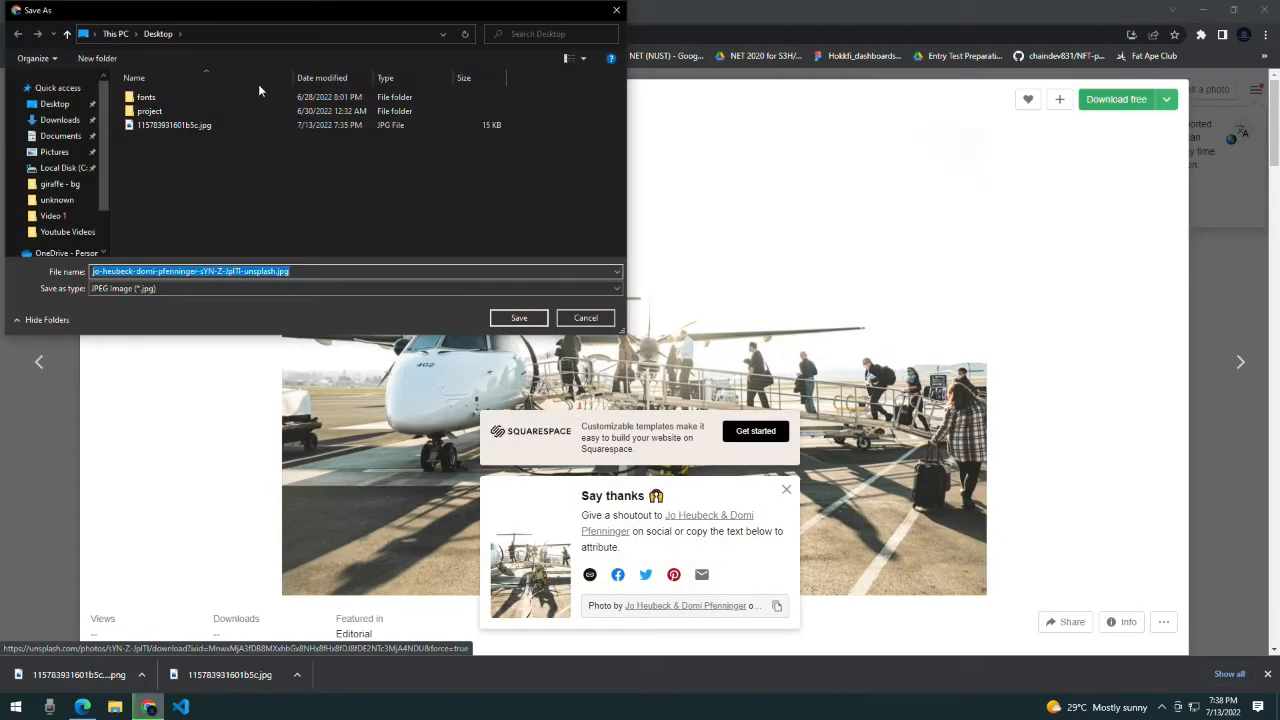
pyautogui.click(55, 104)
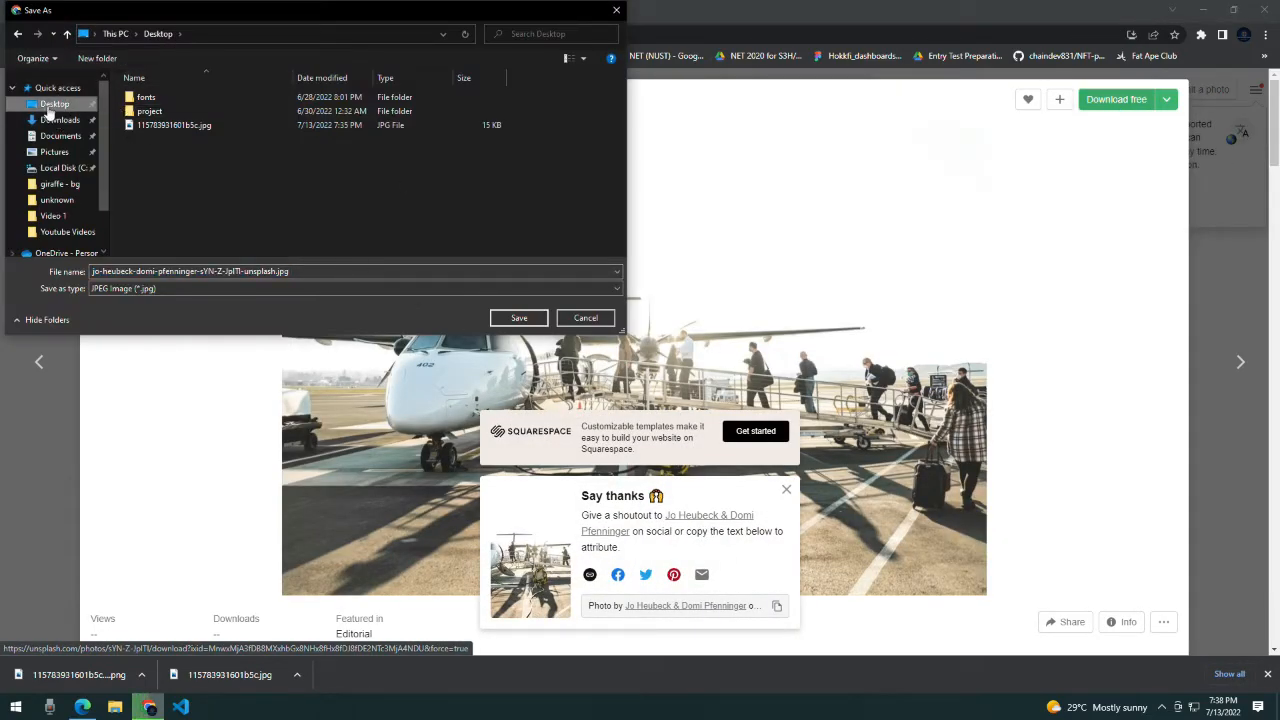
pyautogui.click(519, 318)
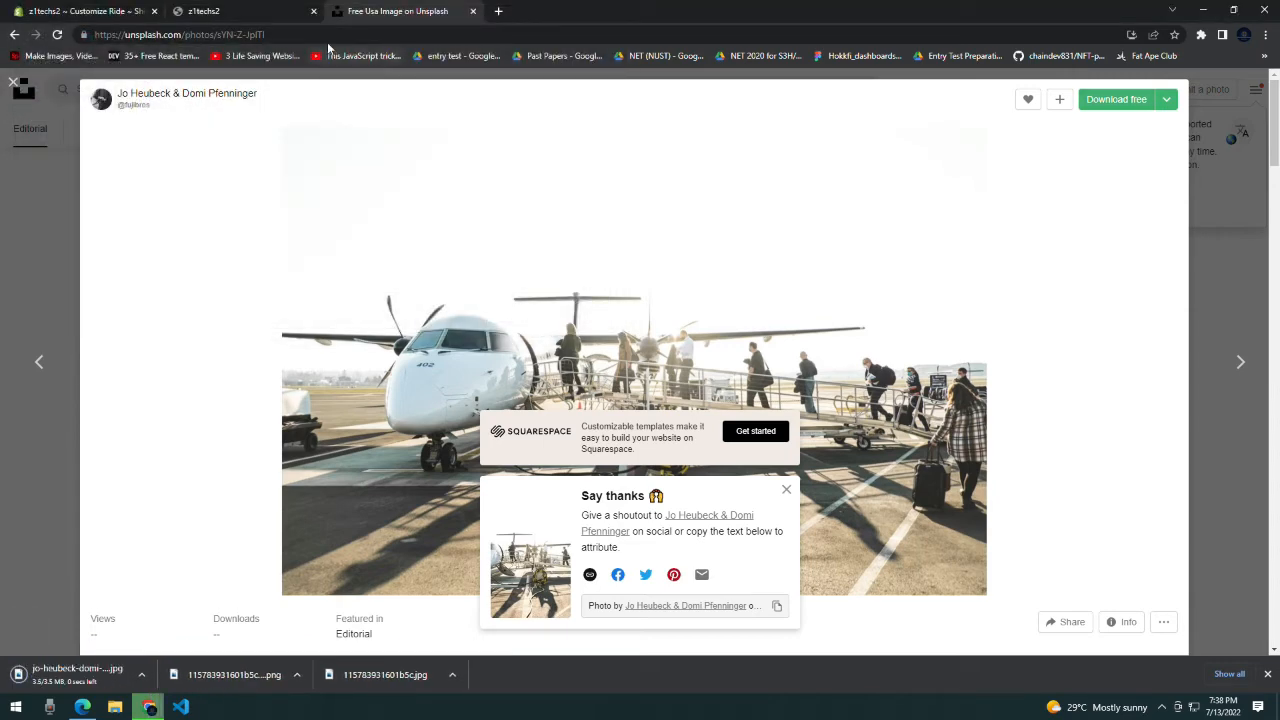
# - Switch back to the Shopify theme editor and try to upload the airplane photo as the second Image with text section's image
pyautogui.hotkey('ctrl', 'shift', 'Tab')
pyautogui.hotkey('ctrl', 'shift', 'Tab')
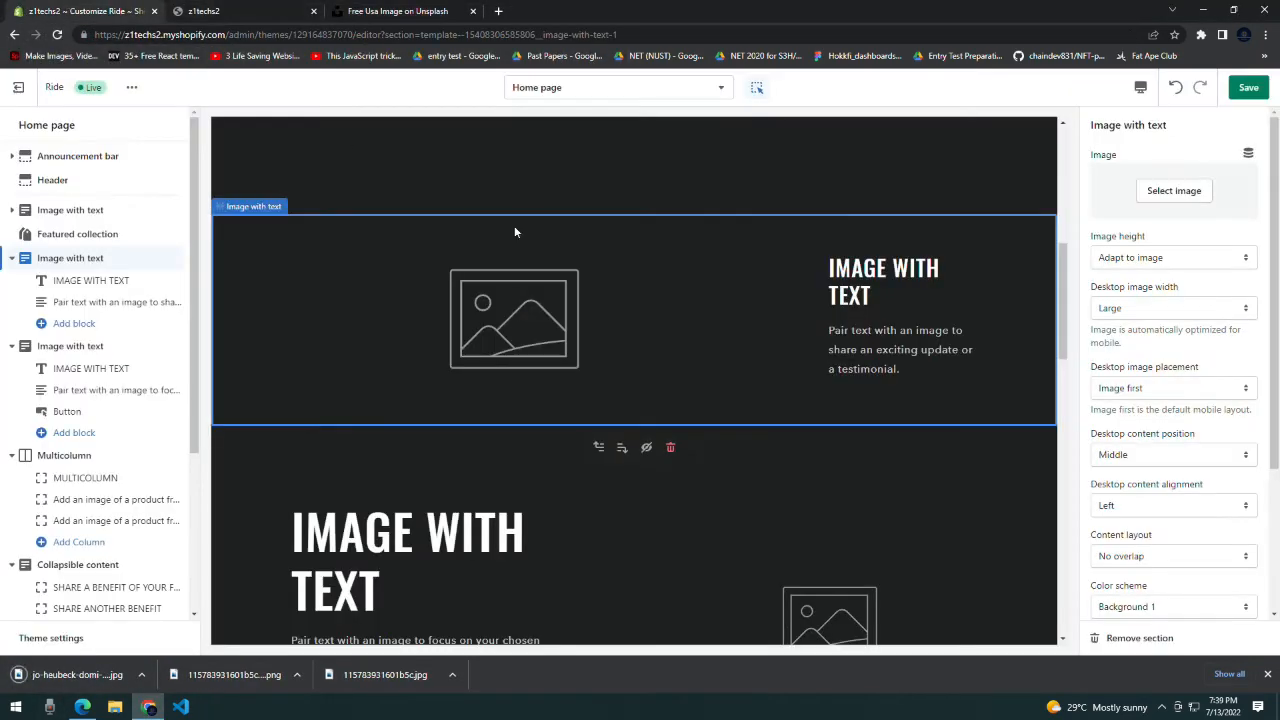
pyautogui.click(1176, 190)
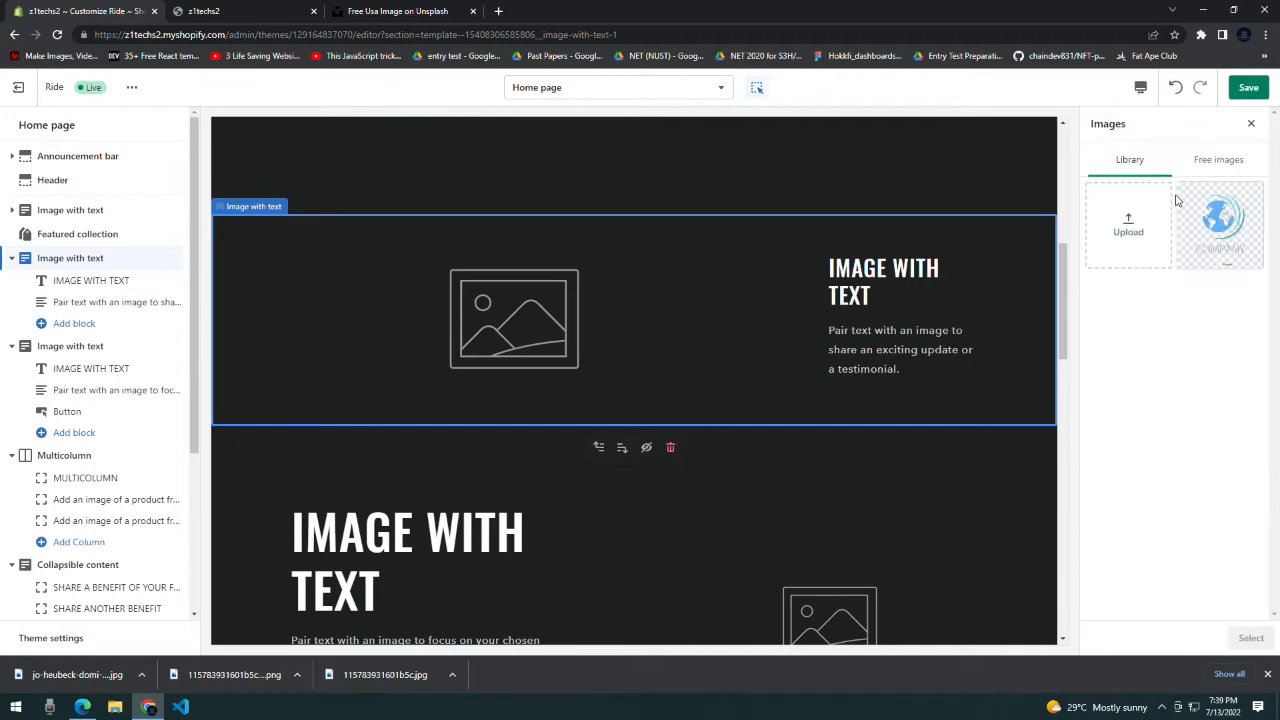
pyautogui.click(1188, 212)
pyautogui.click(1106, 214)
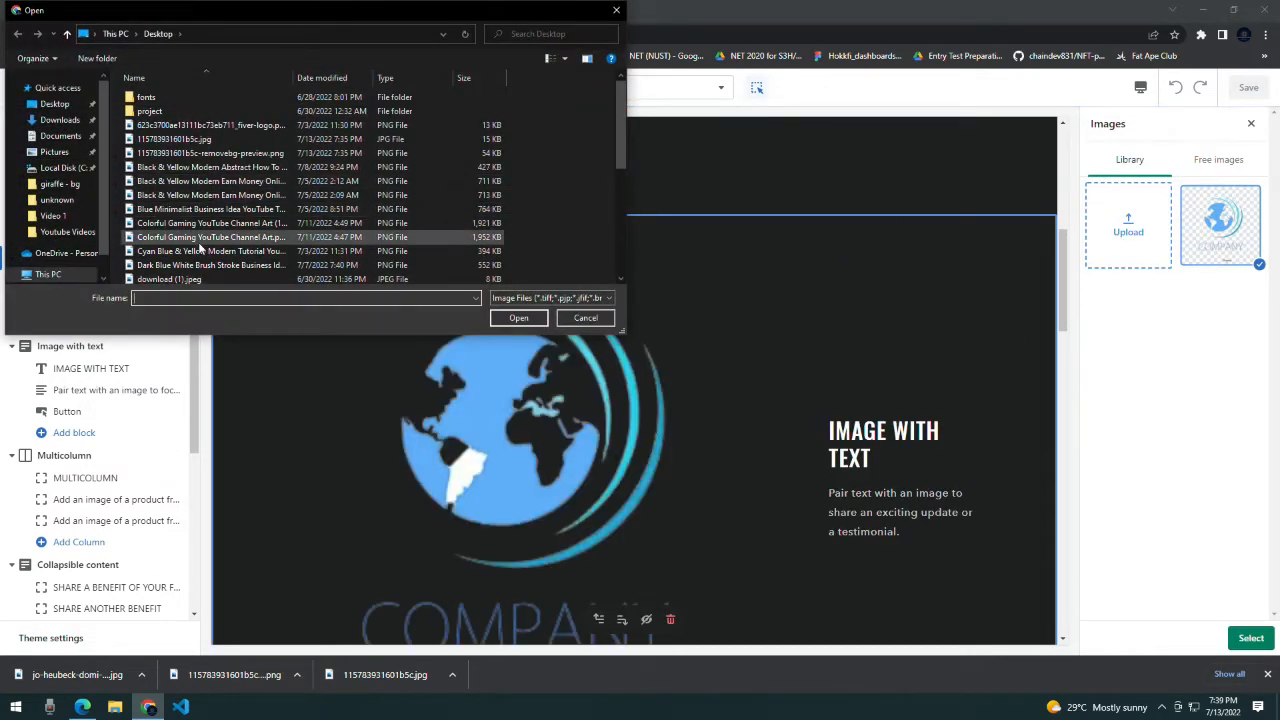
pyautogui.scroll(-5, 160, 245)
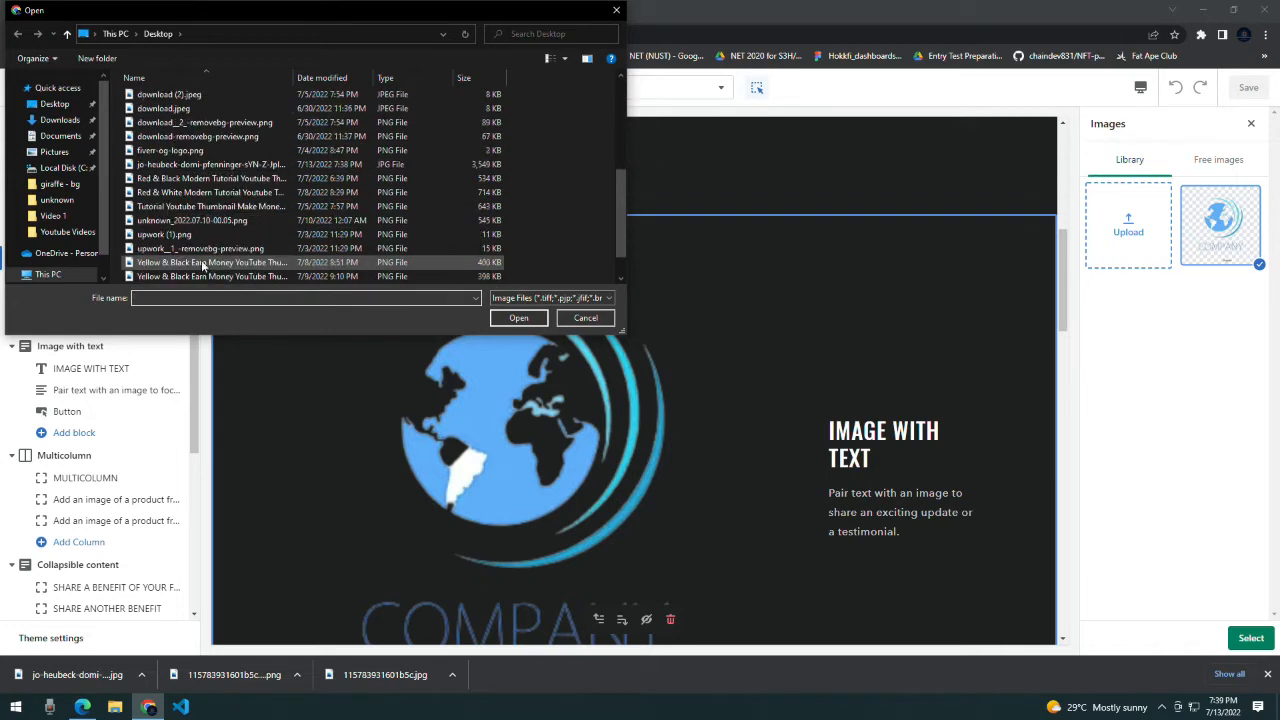
pyautogui.write('jo')
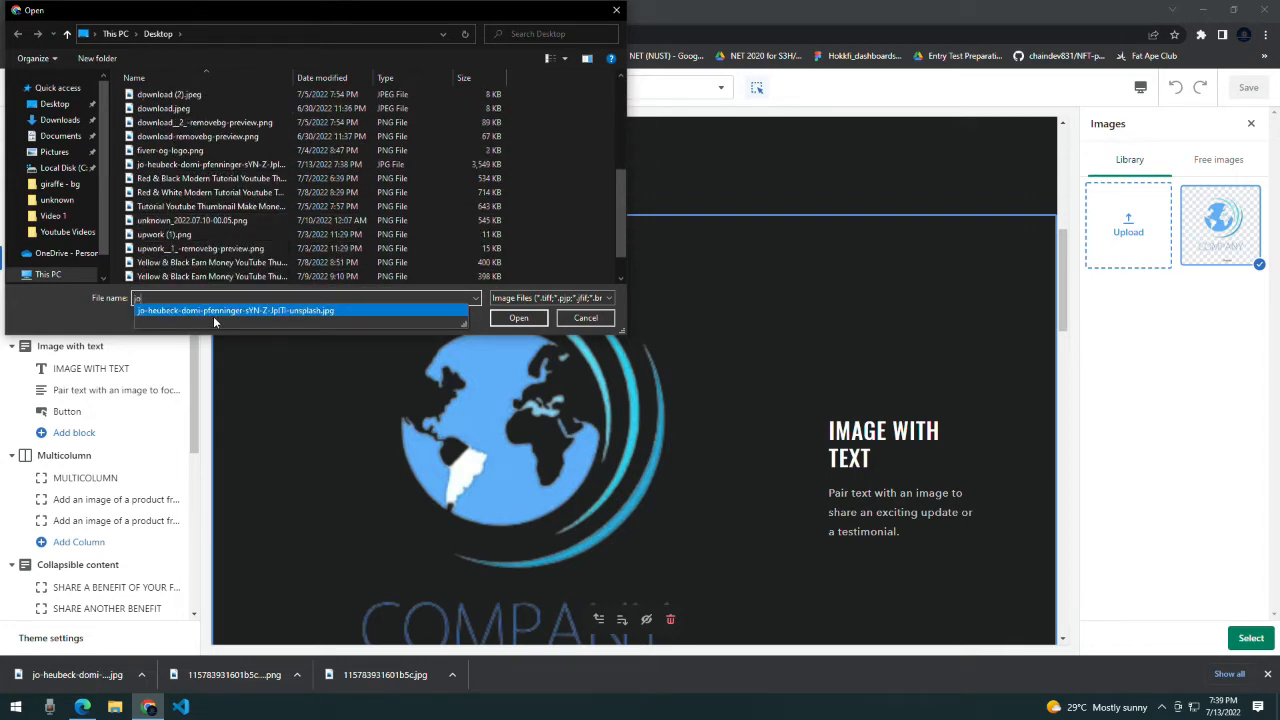
pyautogui.click(225, 309)
pyautogui.click(515, 322)
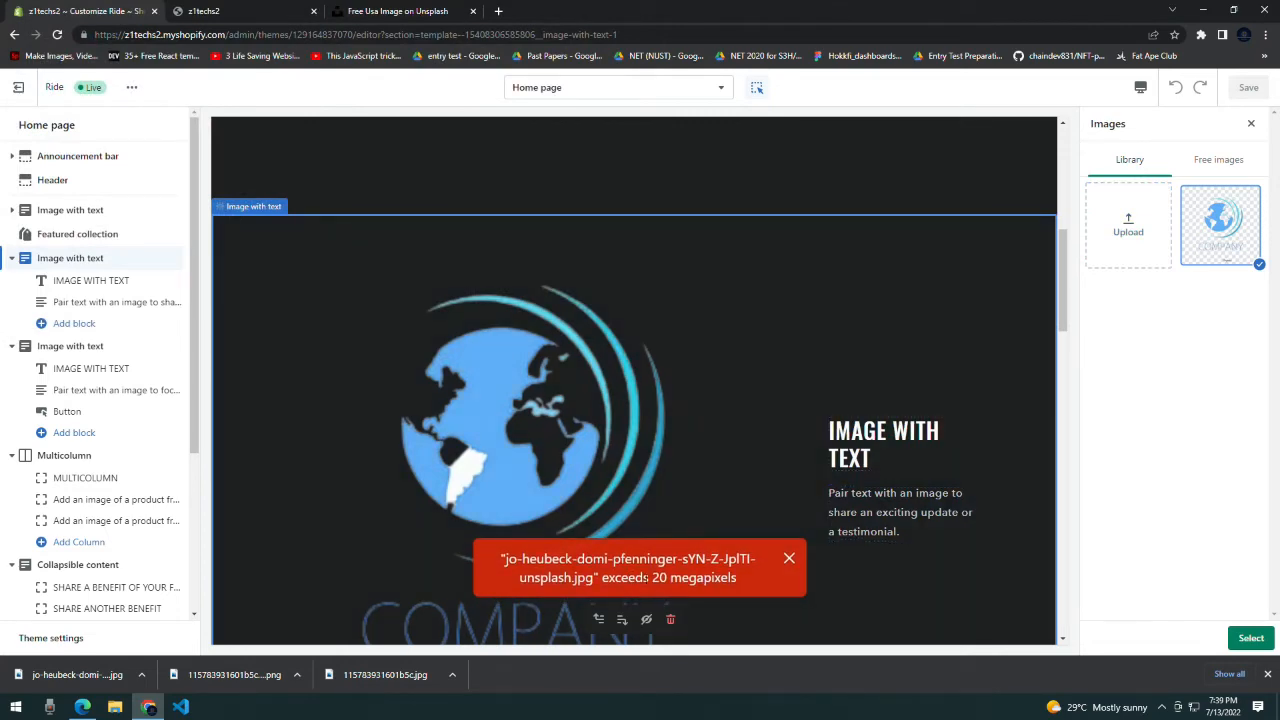
pyautogui.click(789, 560)
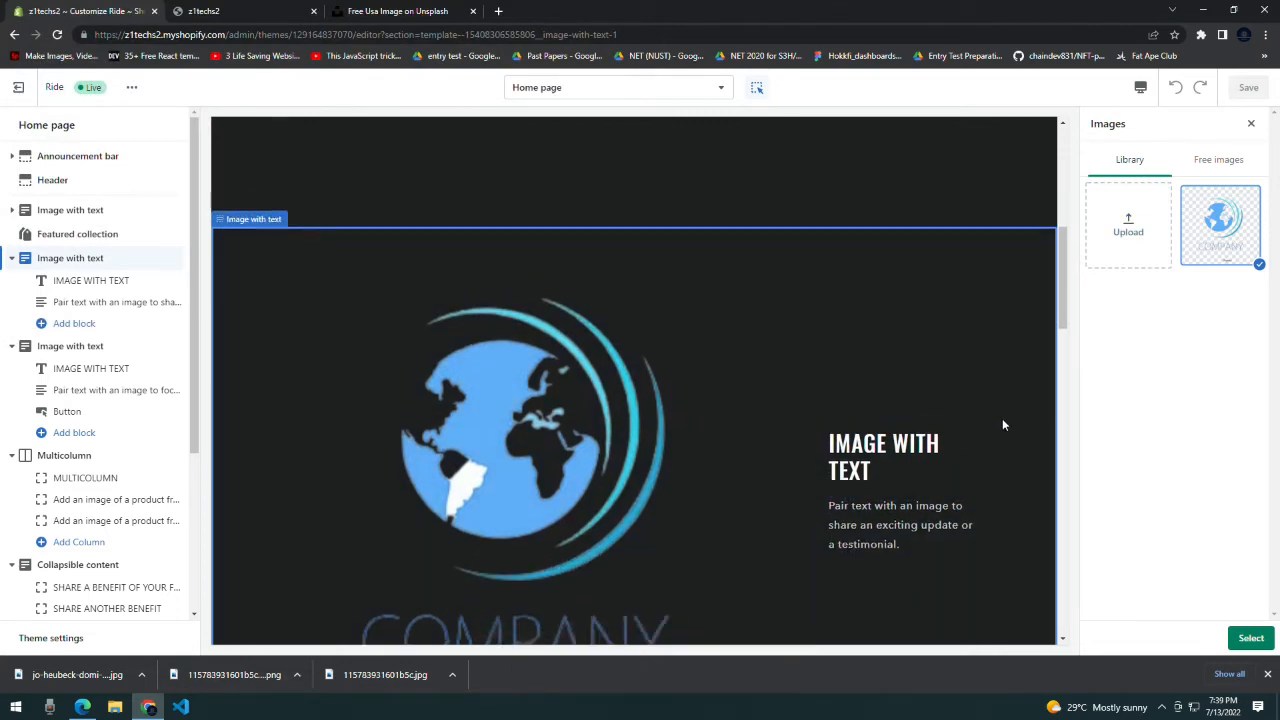
# - Return to Unsplash, pick the photo of a seeded bagel on a plate, and download it to the Desktop
pyautogui.click(397, 11)
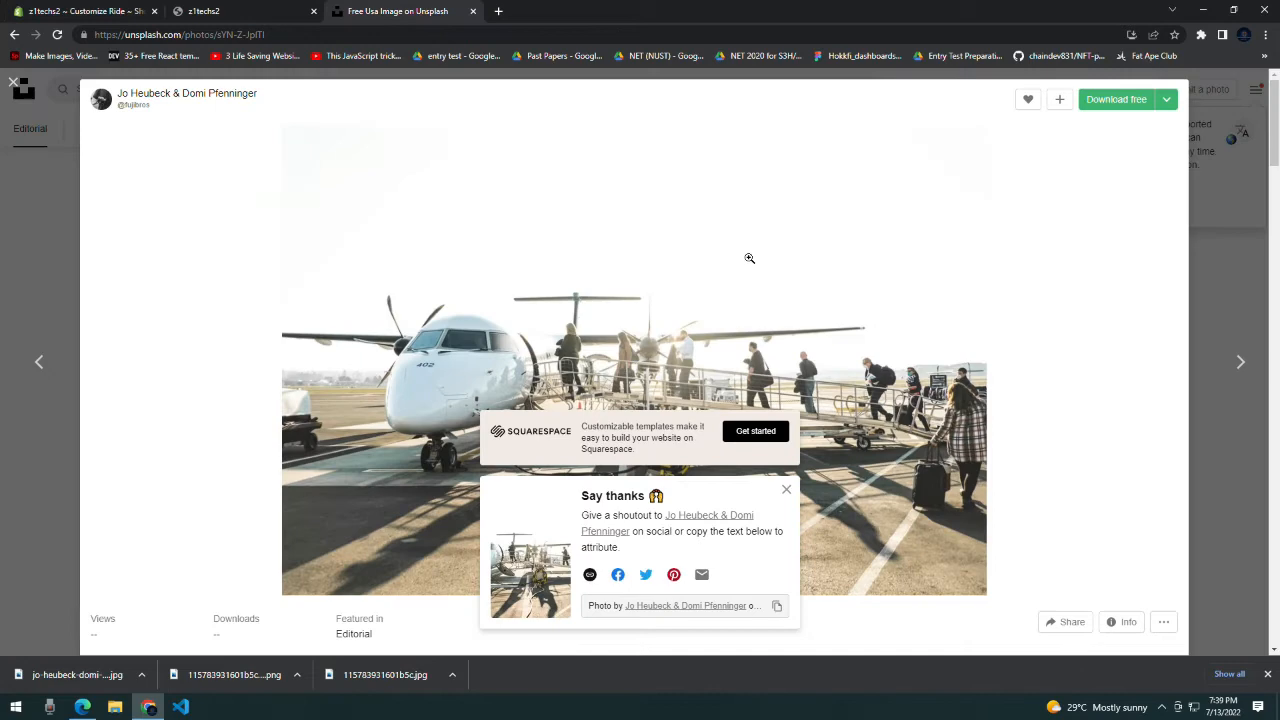
pyautogui.click(1192, 145)
pyautogui.scroll(-5, 334, 321)
pyautogui.scroll(5, 334, 321)
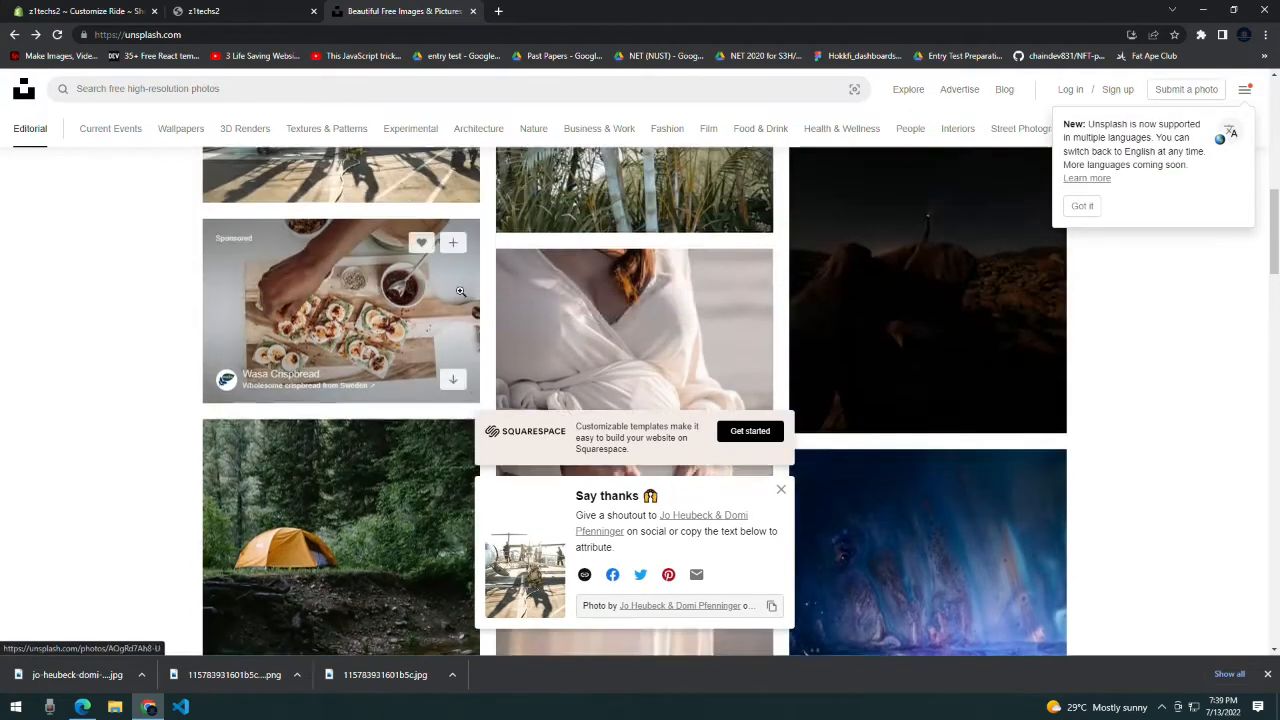
pyautogui.click(334, 321)
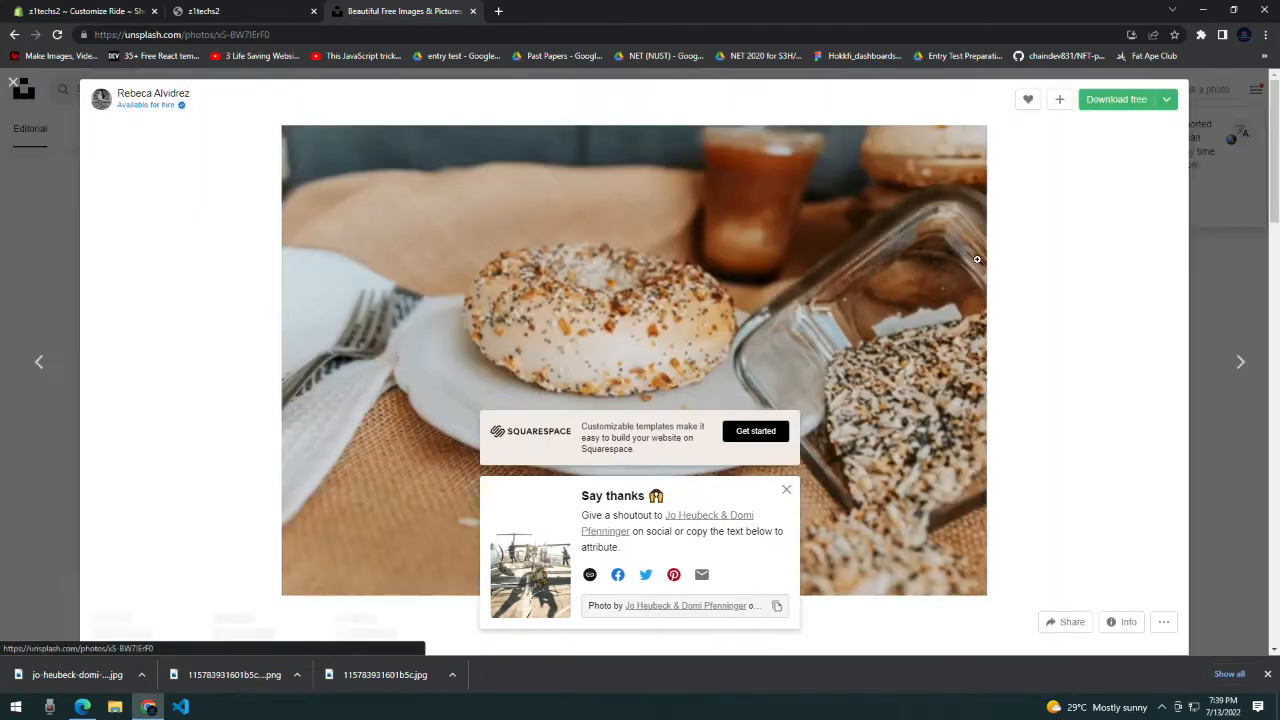
pyautogui.click(1131, 108)
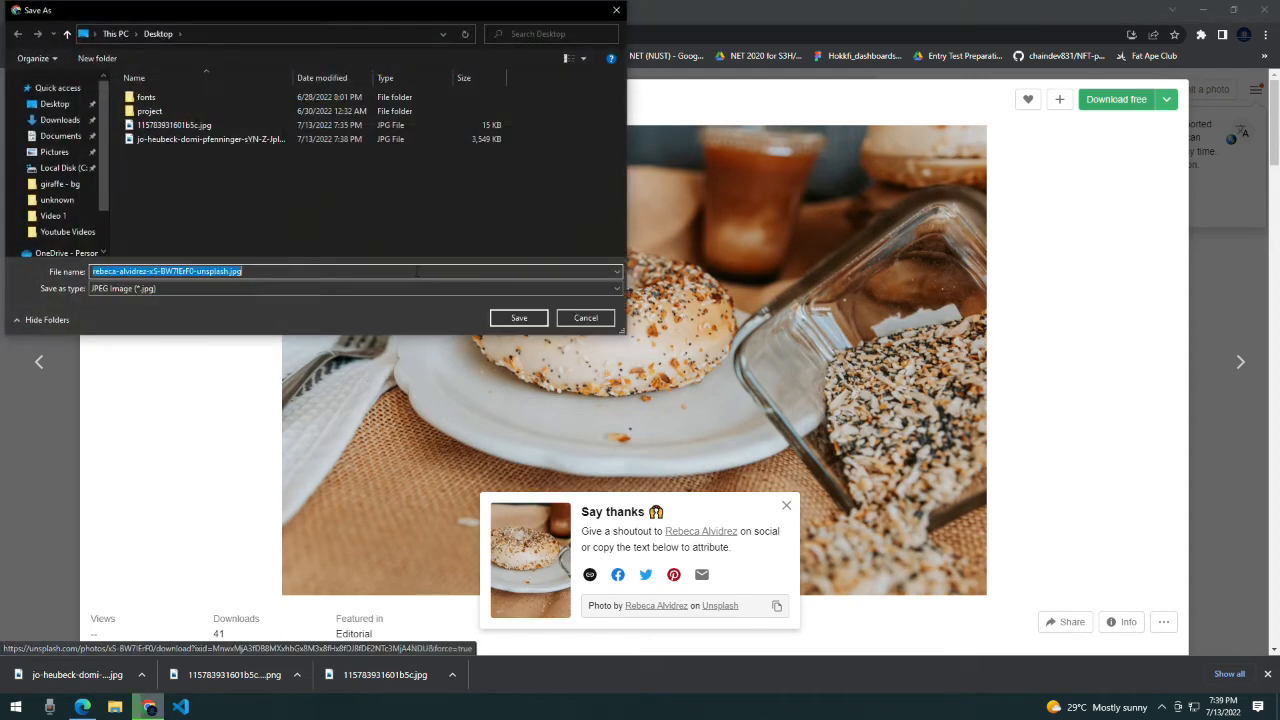
pyautogui.click(45, 106)
pyautogui.click(538, 324)
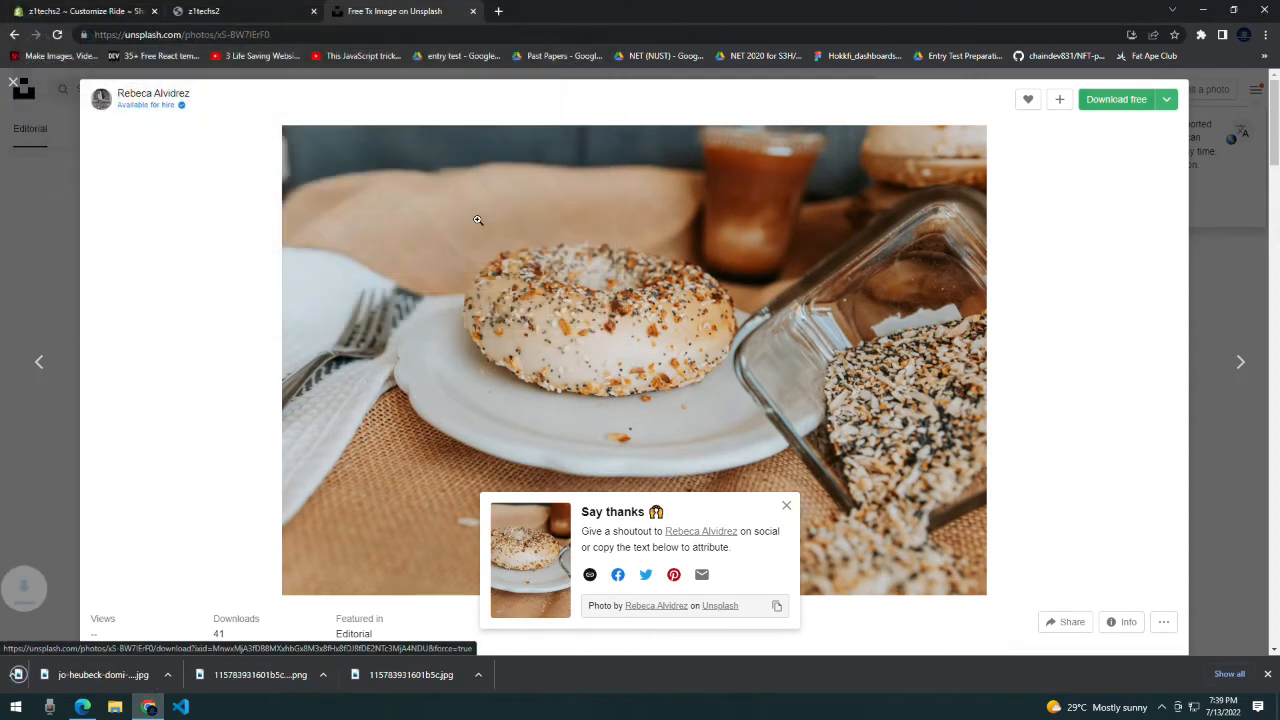
# - Return to the Shopify theme editor, upload the bagel photo from the Desktop, and select it as the section's image
pyautogui.click(95, 10)
pyautogui.click(1128, 225)
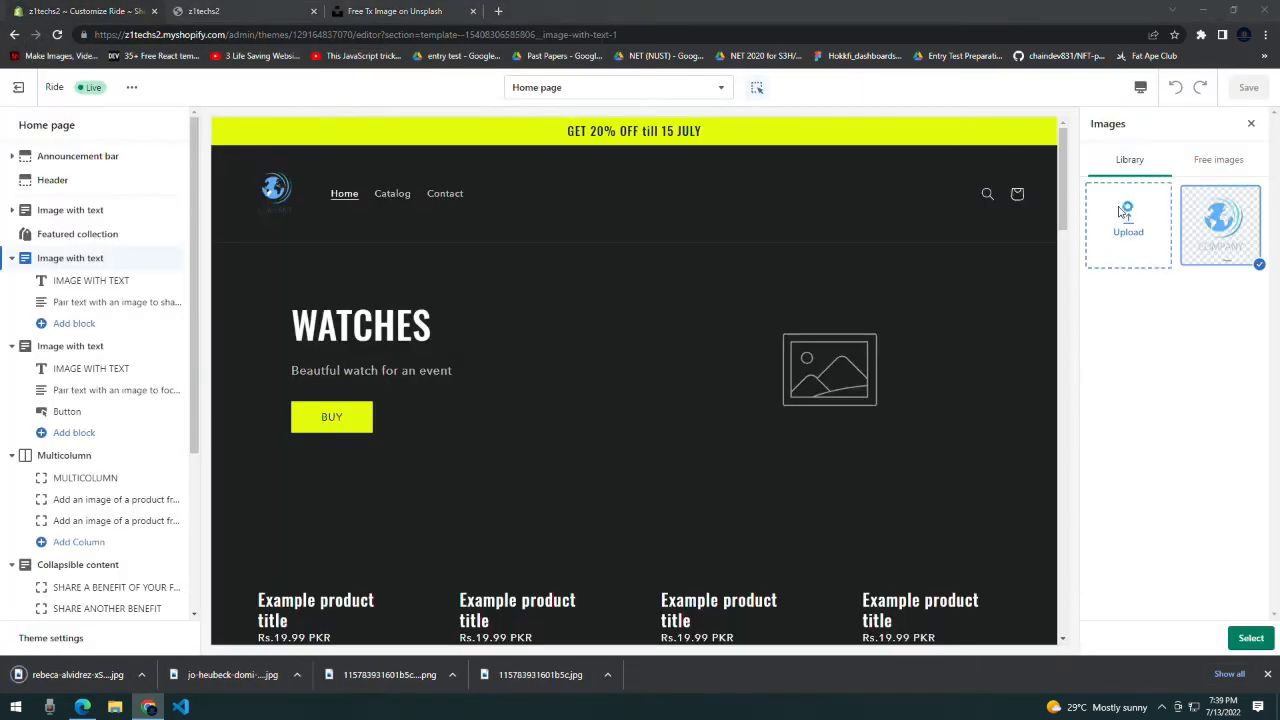
pyautogui.write('re')
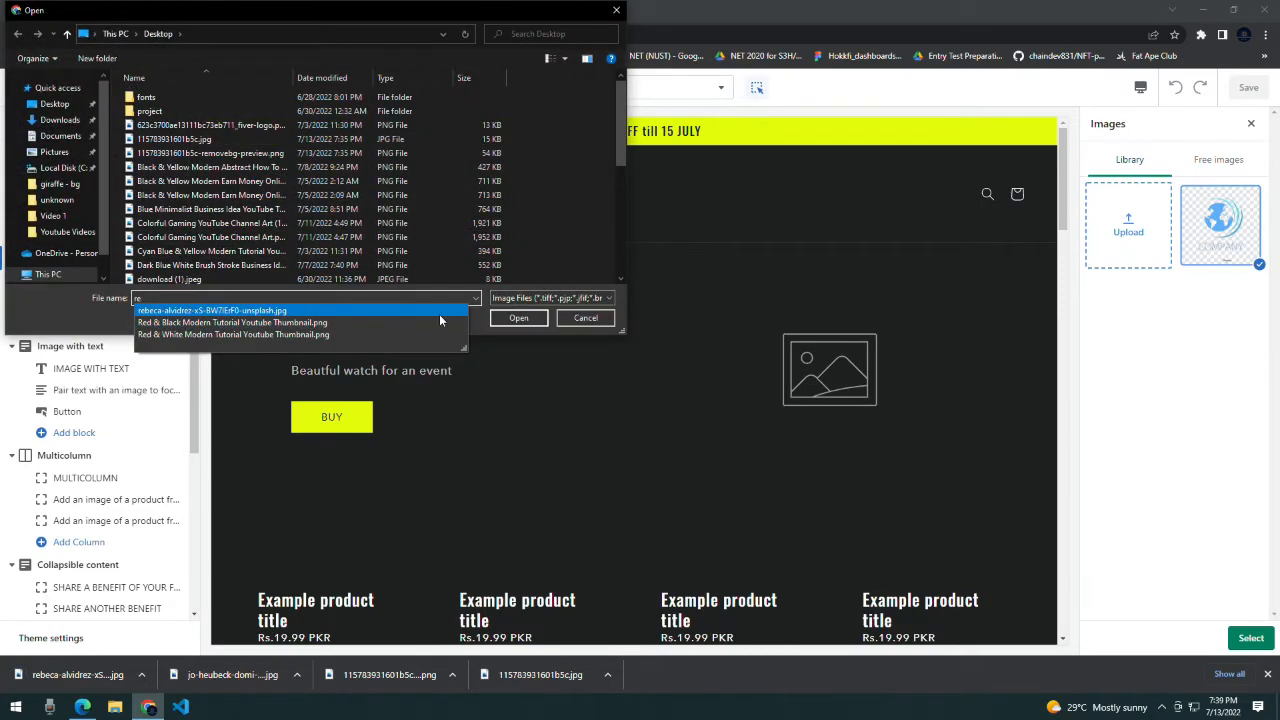
pyautogui.click(439, 311)
pyautogui.click(517, 318)
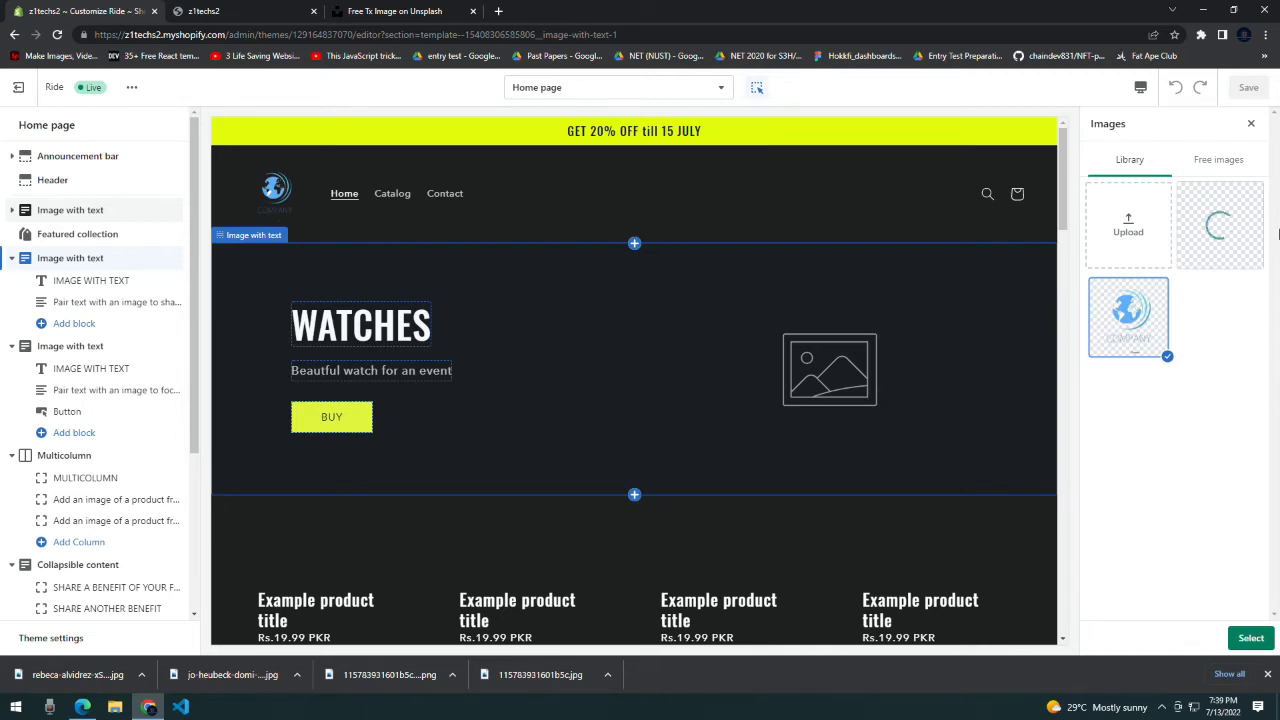
pyautogui.scroll(-6, 610, 357)
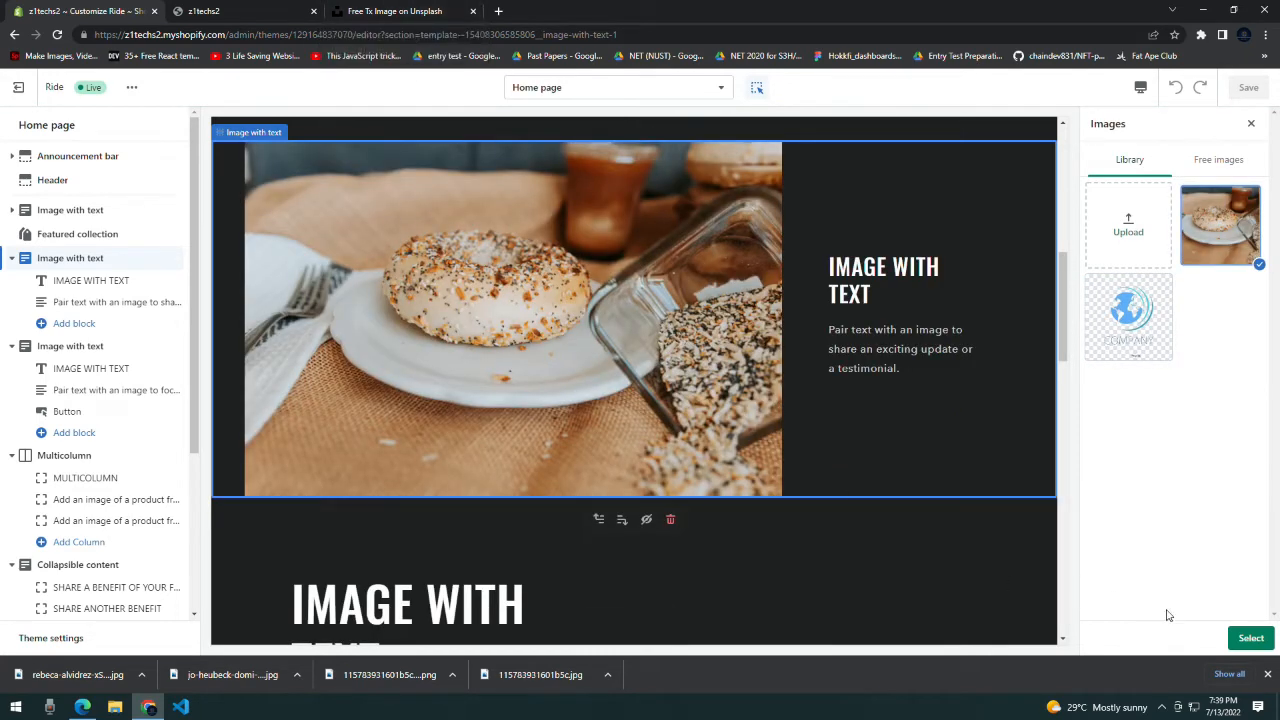
pyautogui.click(1250, 640)
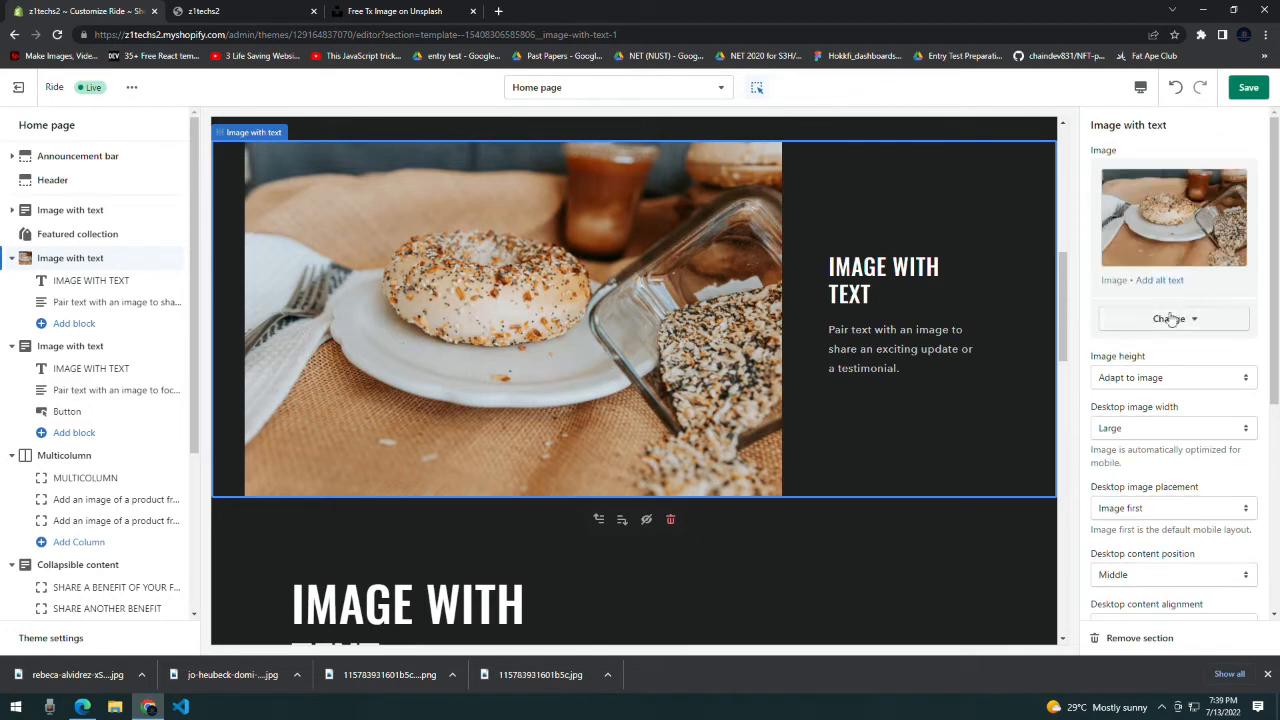
# - Try the Small and Large image heights on the bagel section and set the height back to Adapt to image
pyautogui.click(1162, 378)
pyautogui.click(1153, 407)
pyautogui.click(1172, 378)
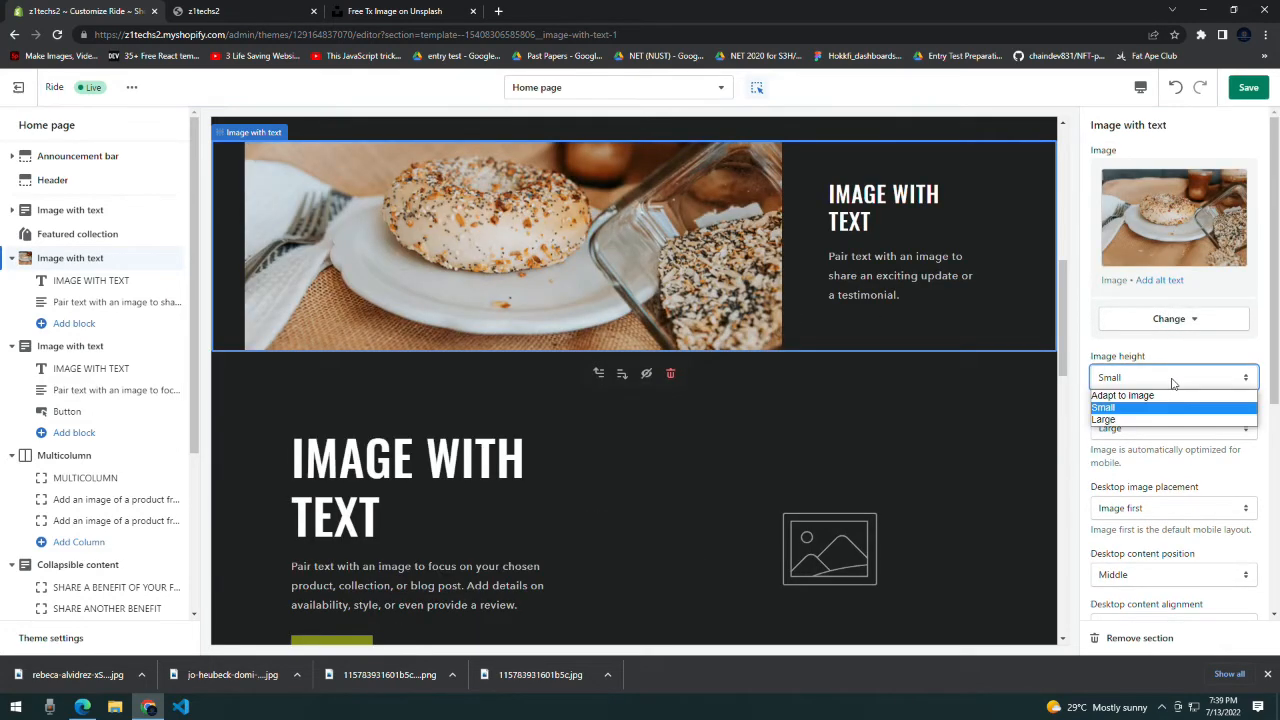
pyautogui.click(1160, 419)
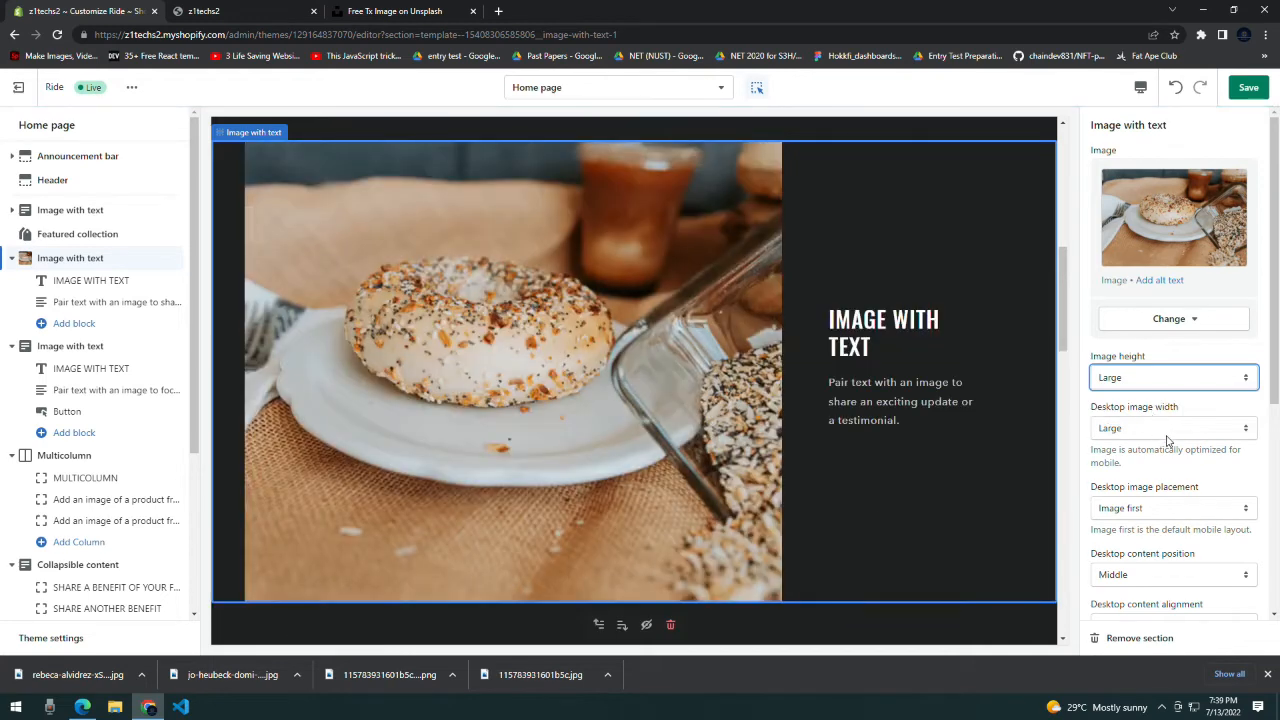
pyautogui.click(1166, 378)
pyautogui.click(1158, 407)
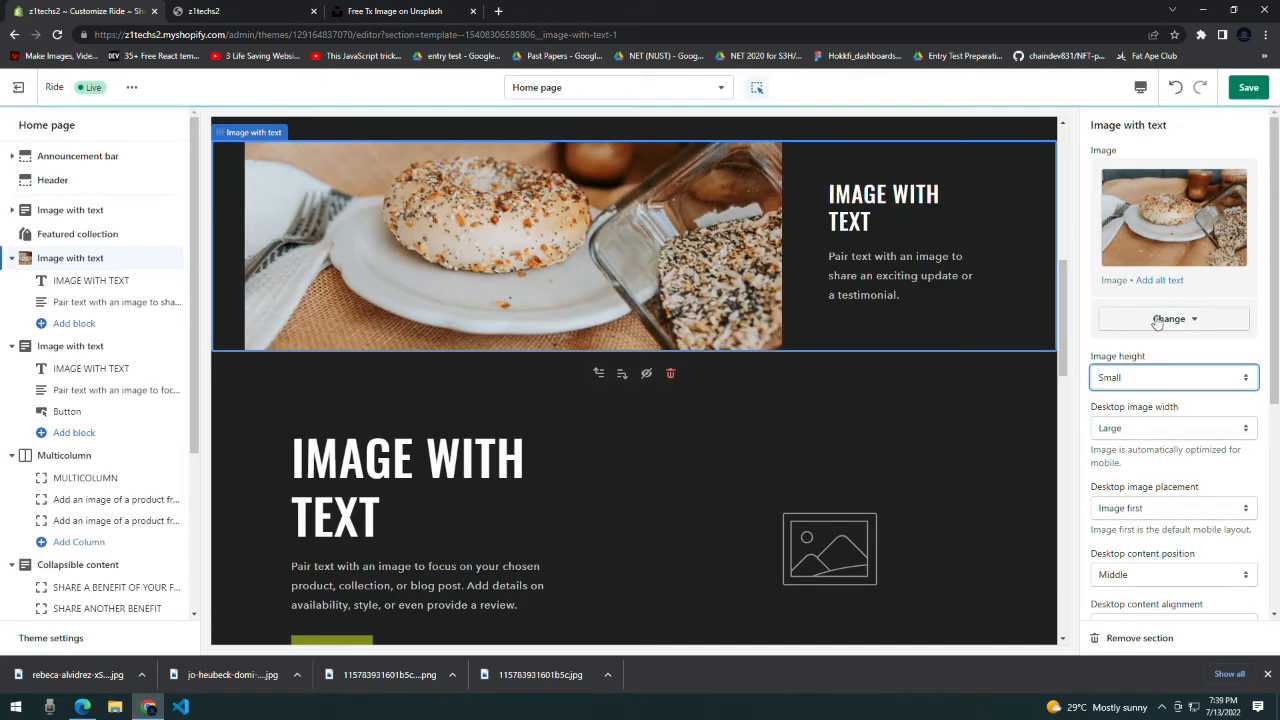
pyautogui.click(1165, 378)
pyautogui.click(1150, 392)
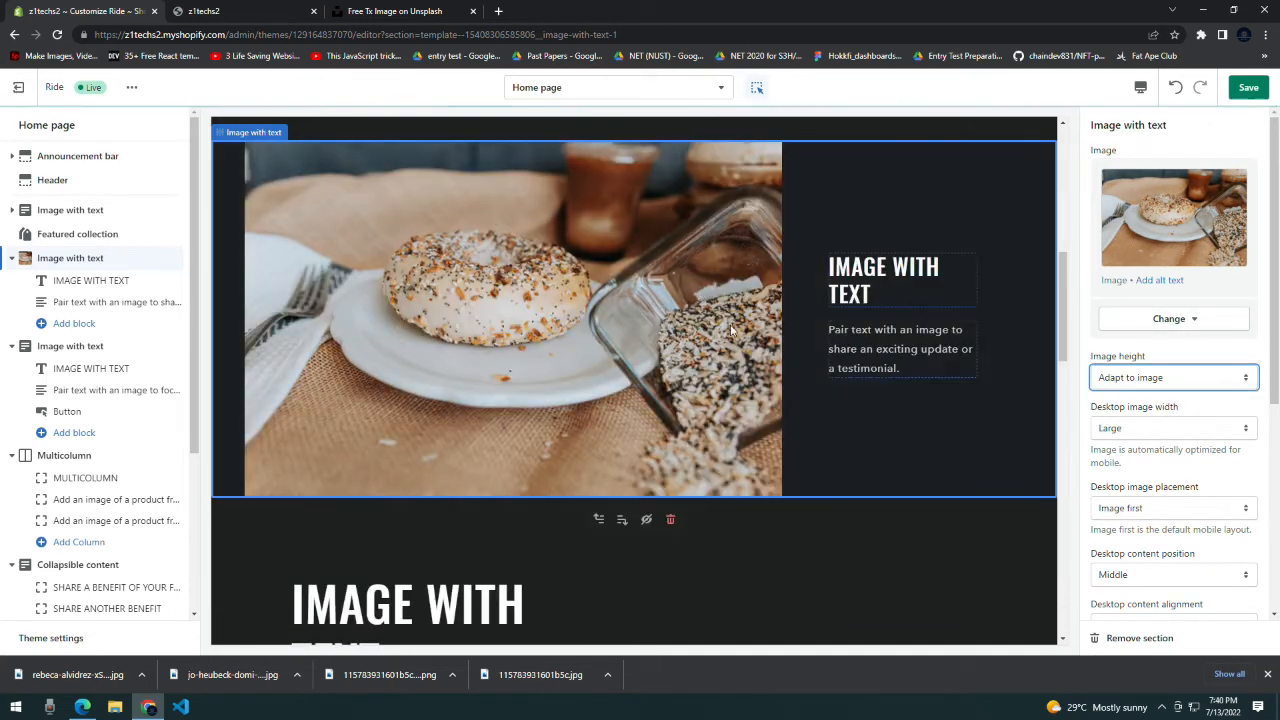
# - Change the bagel section's heading to "dount" and set the heading size to Large
pyautogui.click(900, 275)
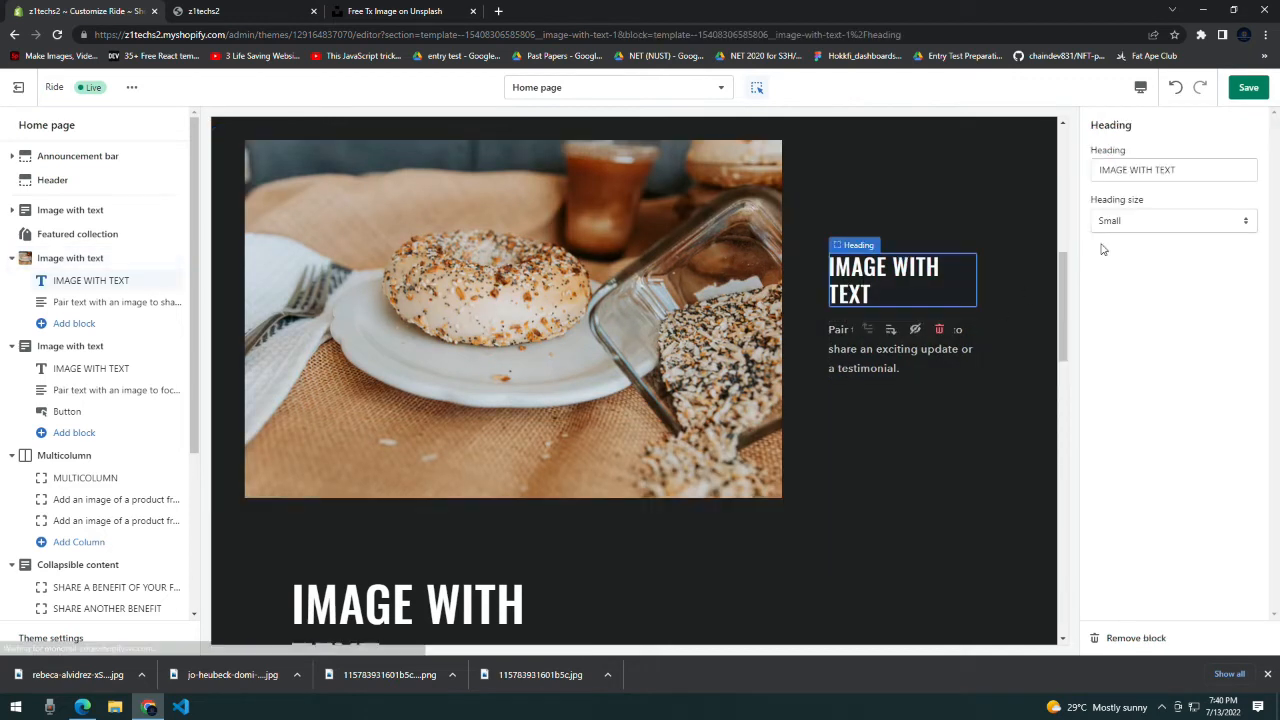
pyautogui.tripleClick(1178, 167)
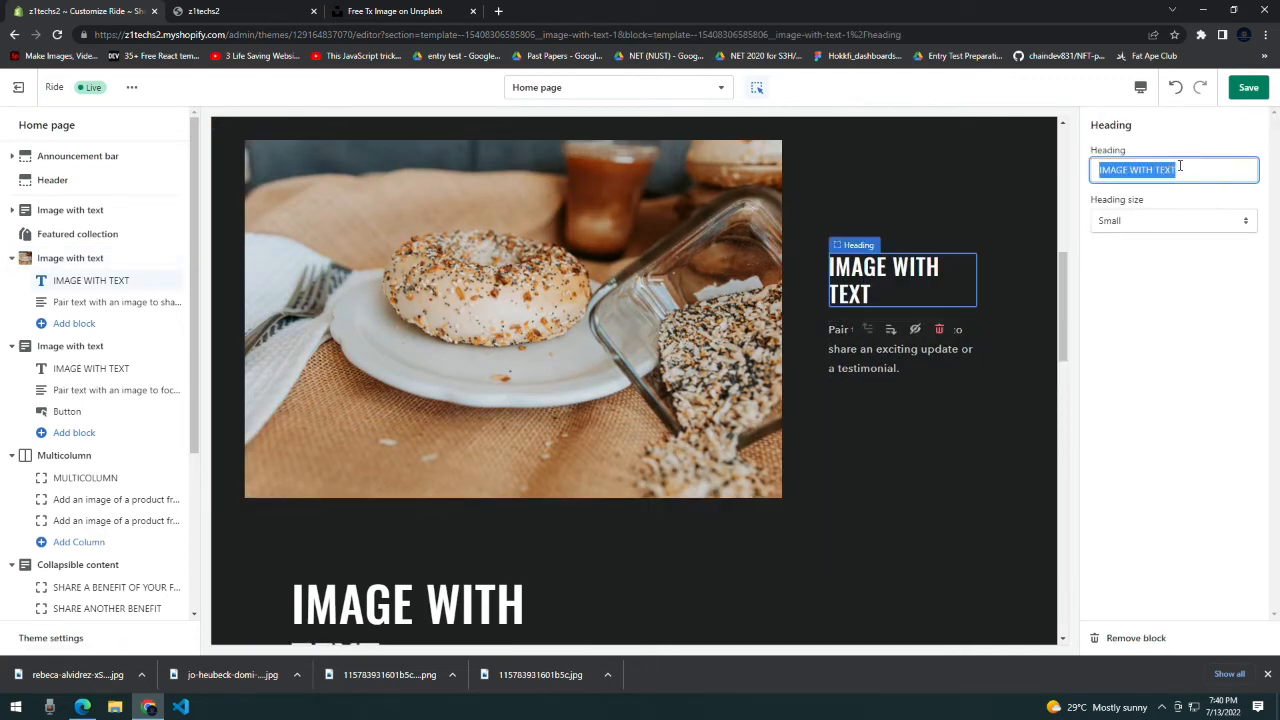
pyautogui.write('dount')
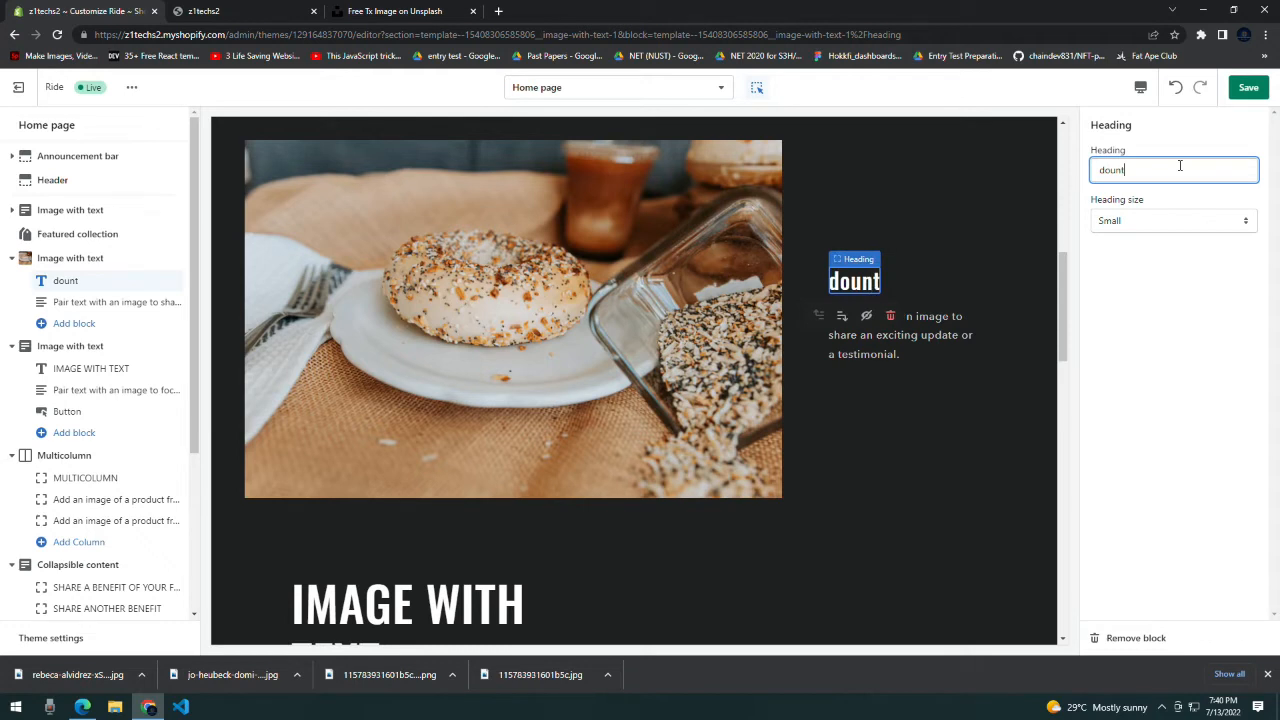
pyautogui.rightClick(1124, 167)
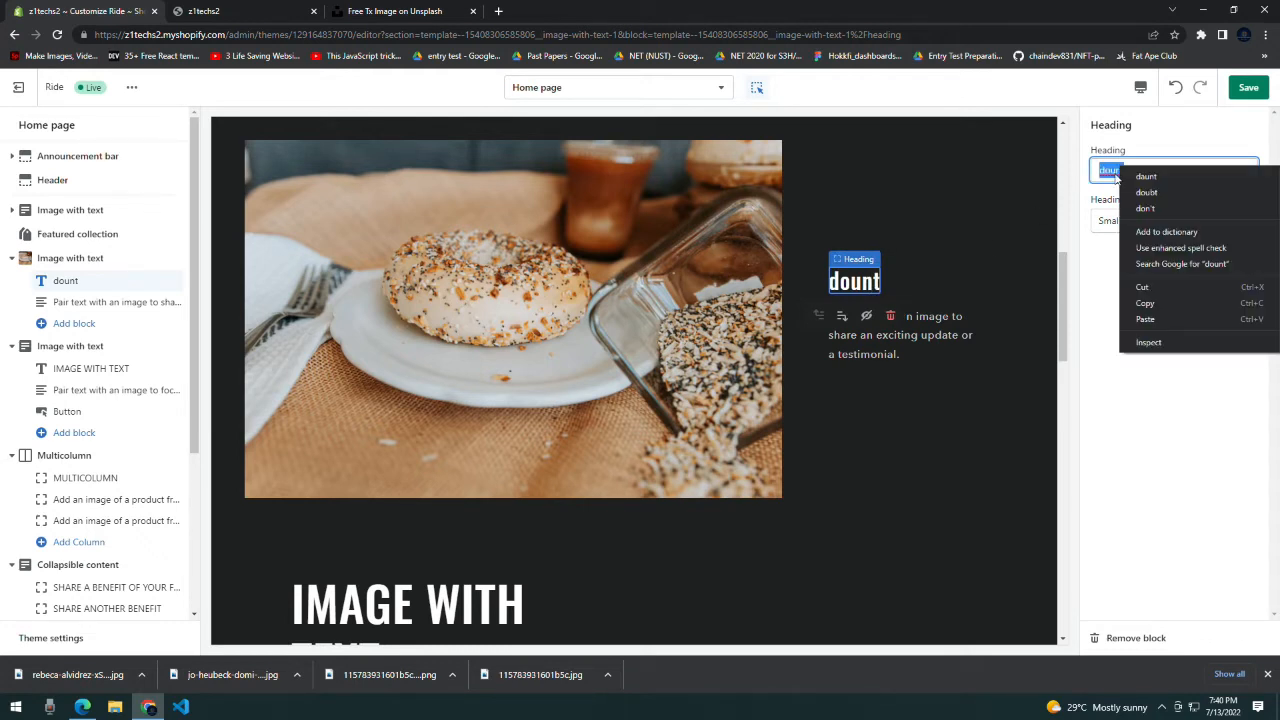
pyautogui.click(1148, 118)
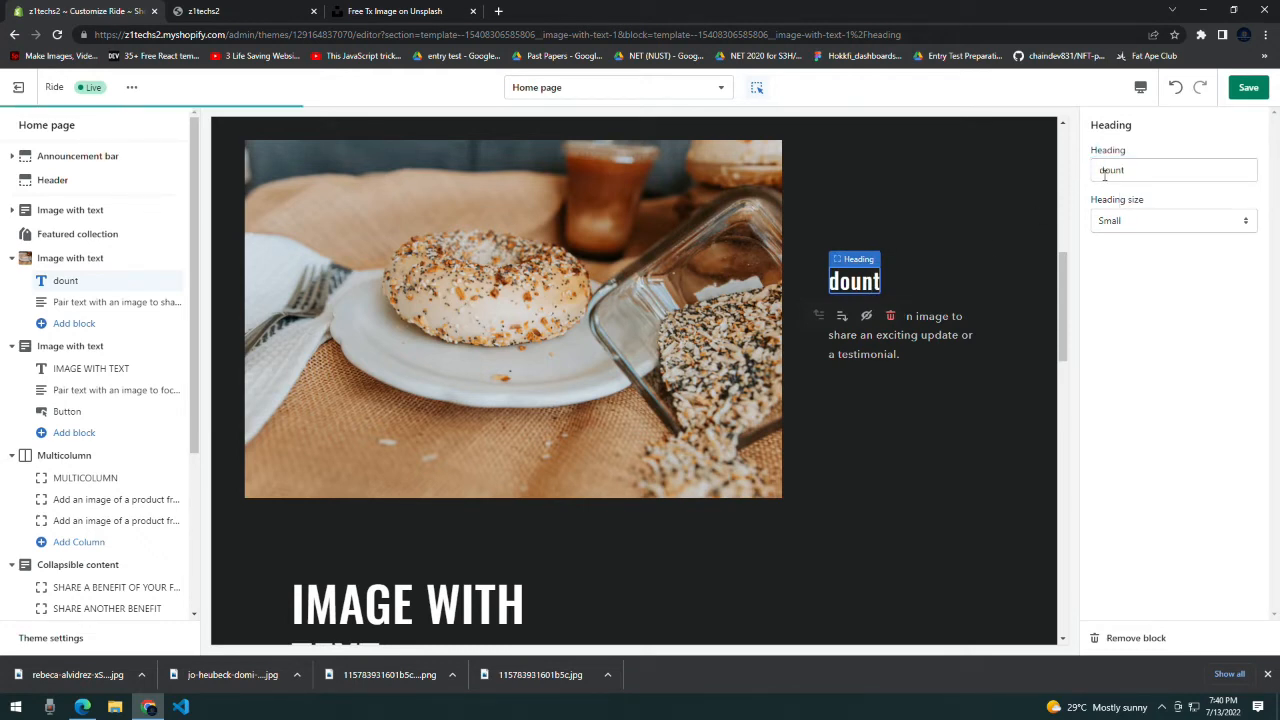
pyautogui.click(1159, 222)
pyautogui.click(1163, 265)
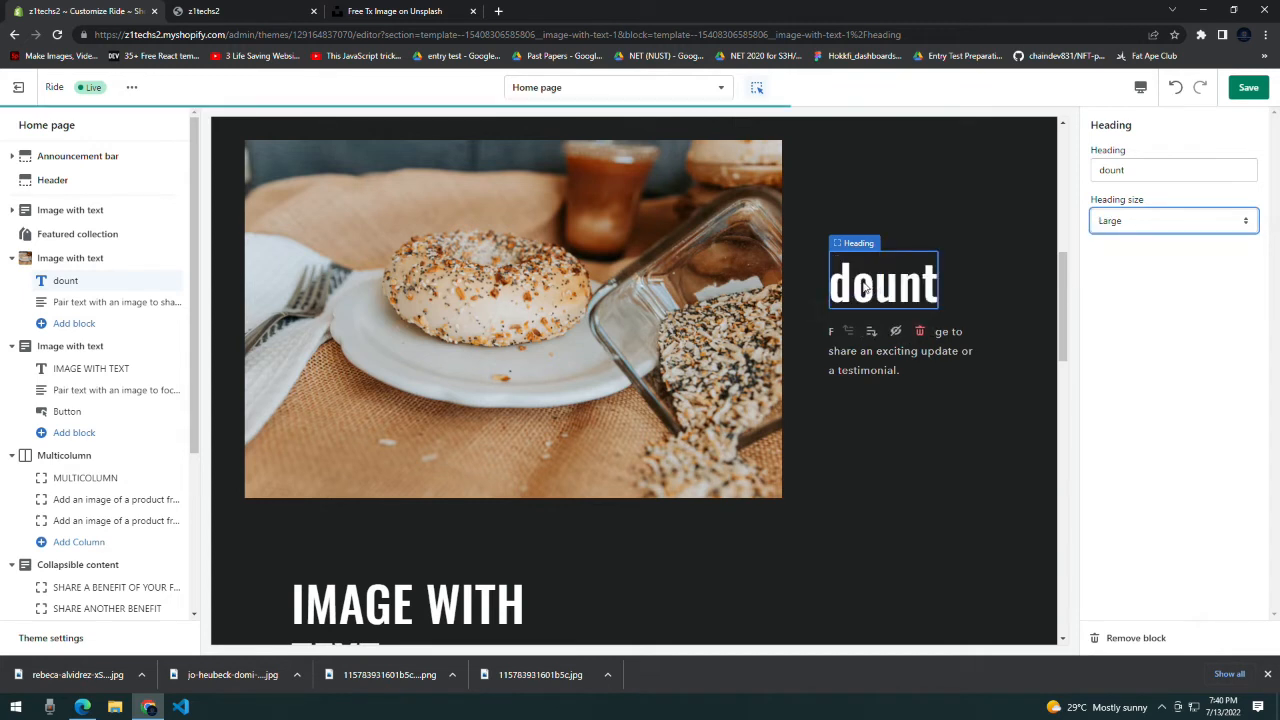
# - Replace the text below the "dount" heading with "details about donut"
pyautogui.click(873, 371)
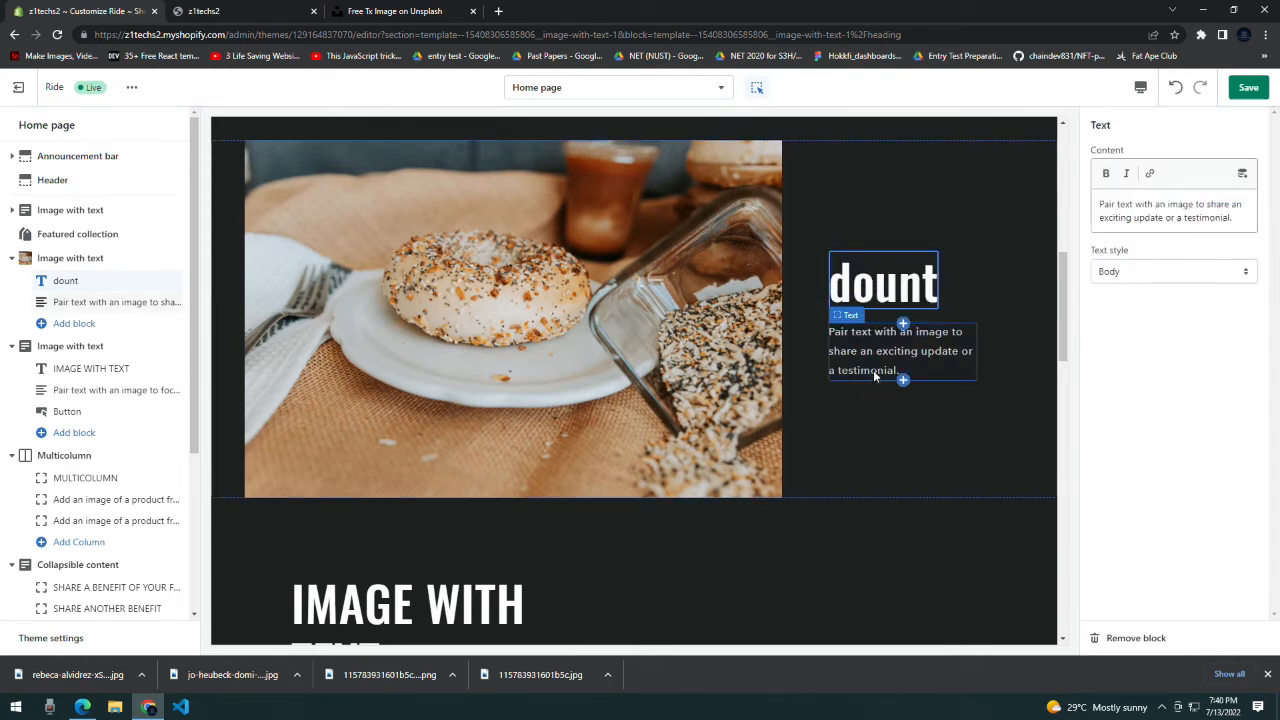
pyautogui.tripleClick(1128, 222)
pyautogui.write('det')
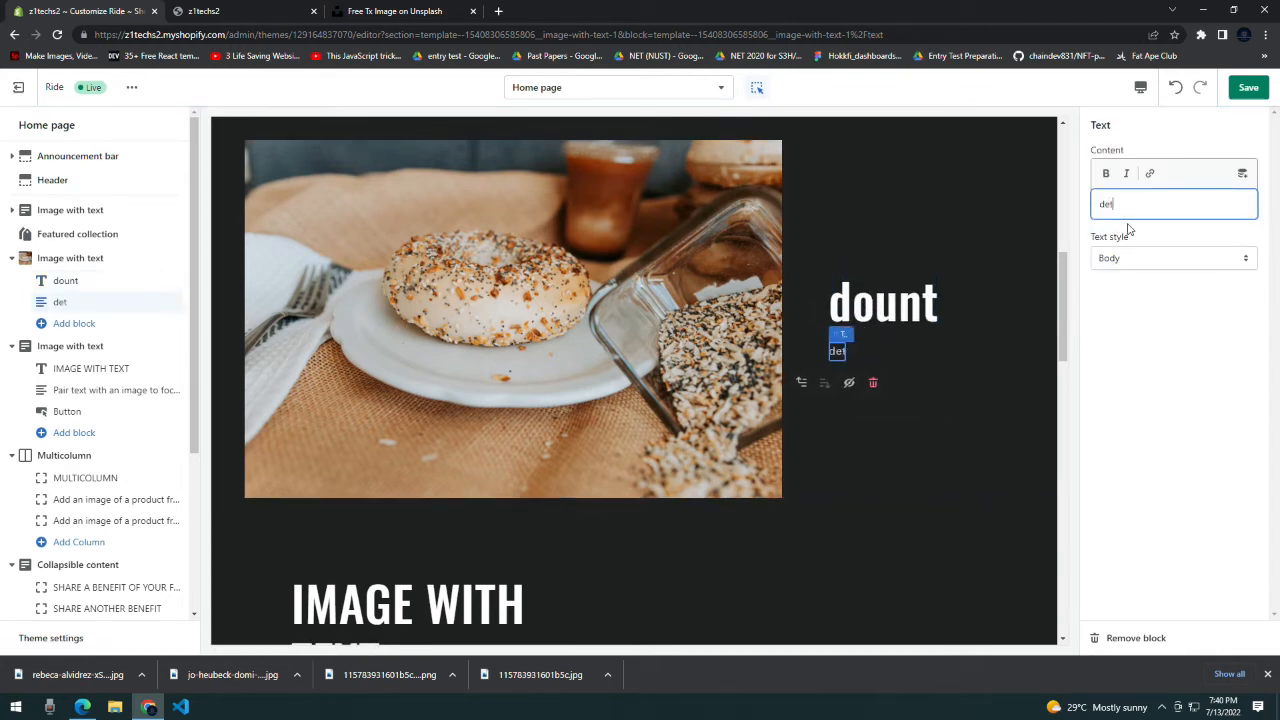
pyautogui.write('ails about donut')
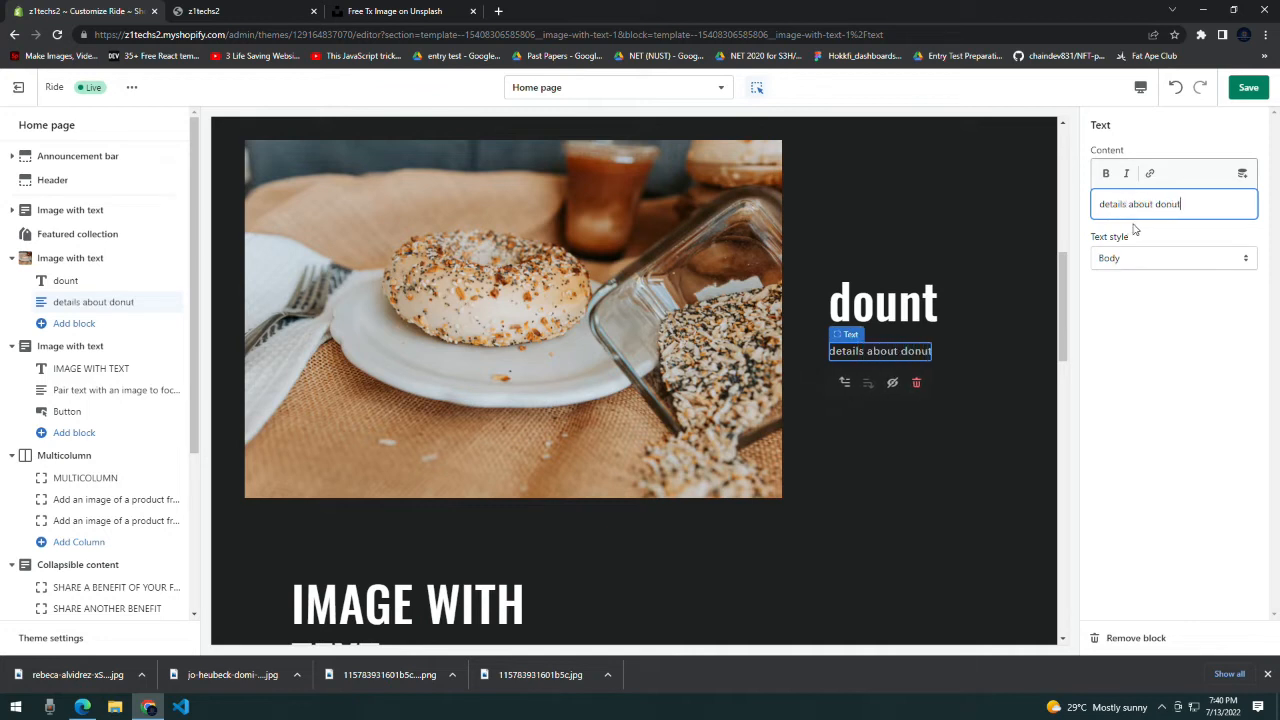
# - Set the text style of "details about donut" to Subtitle and save the theme changes
pyautogui.click(1200, 256)
pyautogui.click(1147, 281)
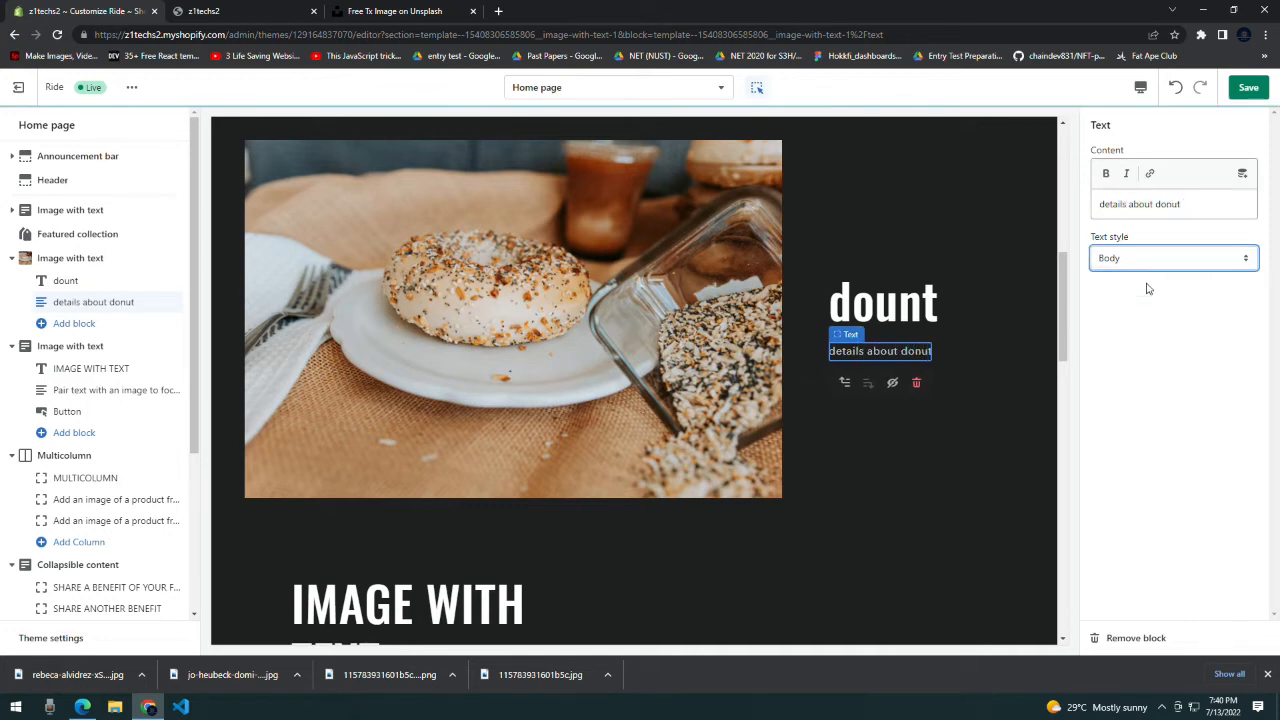
pyautogui.click(1162, 260)
pyautogui.click(1170, 281)
pyautogui.click(1178, 262)
pyautogui.click(1176, 284)
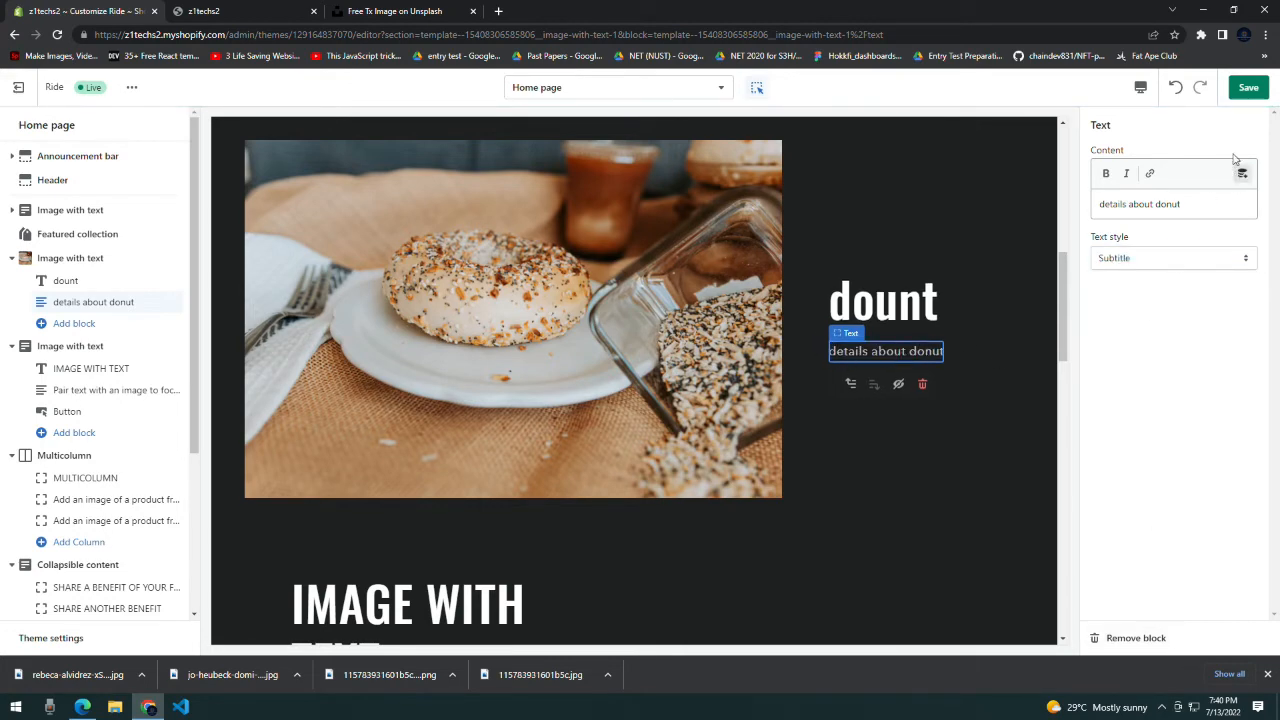
pyautogui.click(1245, 88)
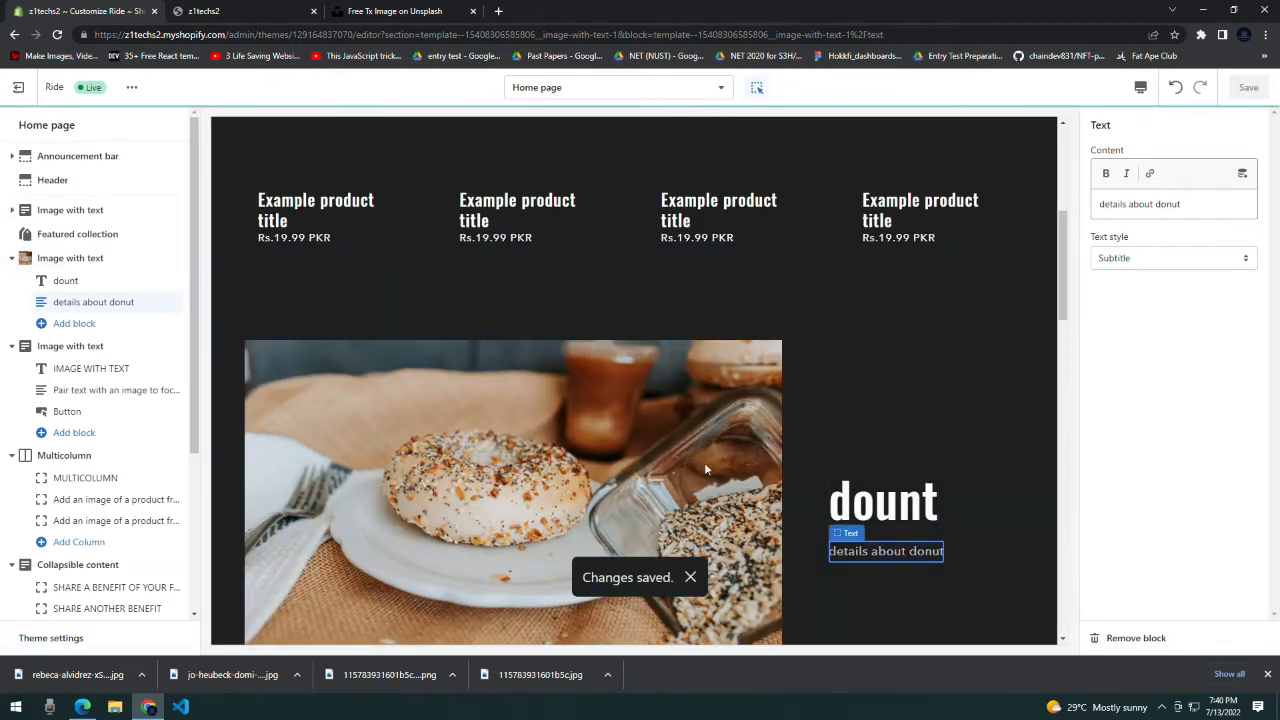
# - Select the WATCHES Image with text section, then switch to Unsplash and search for "watches"
pyautogui.scroll(4, 704, 462)
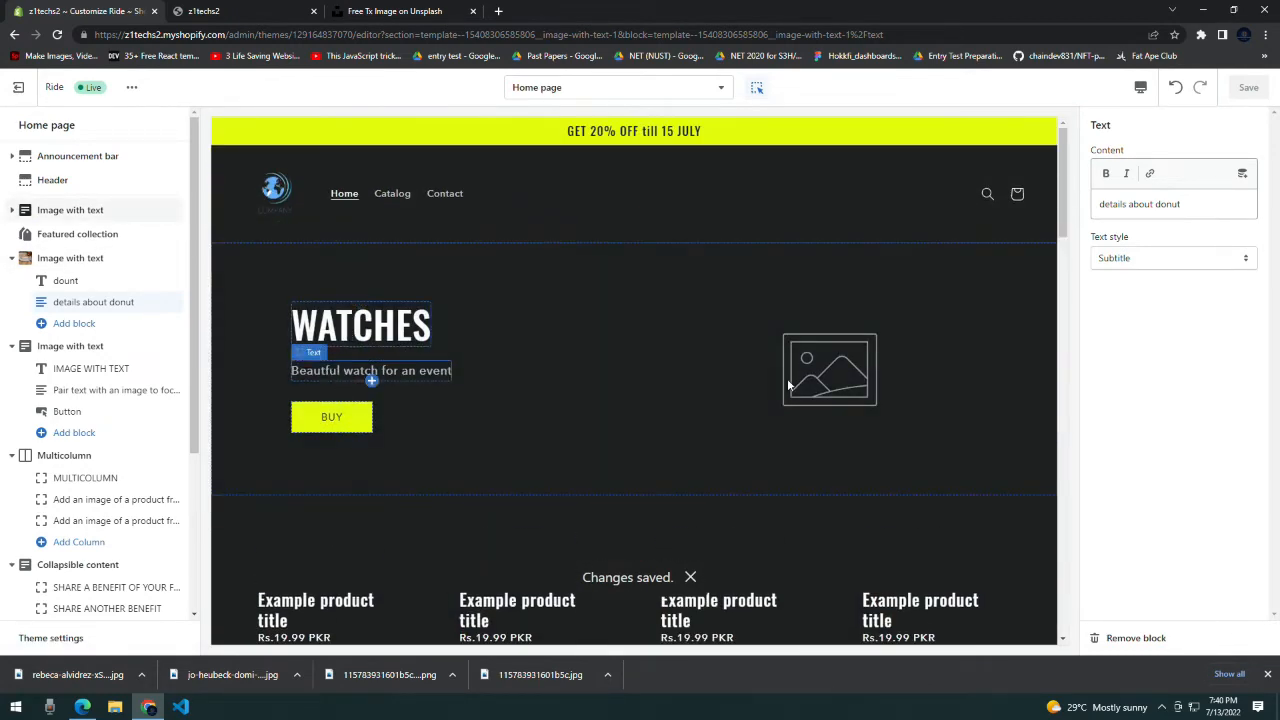
pyautogui.click(817, 349)
pyautogui.click(395, 11)
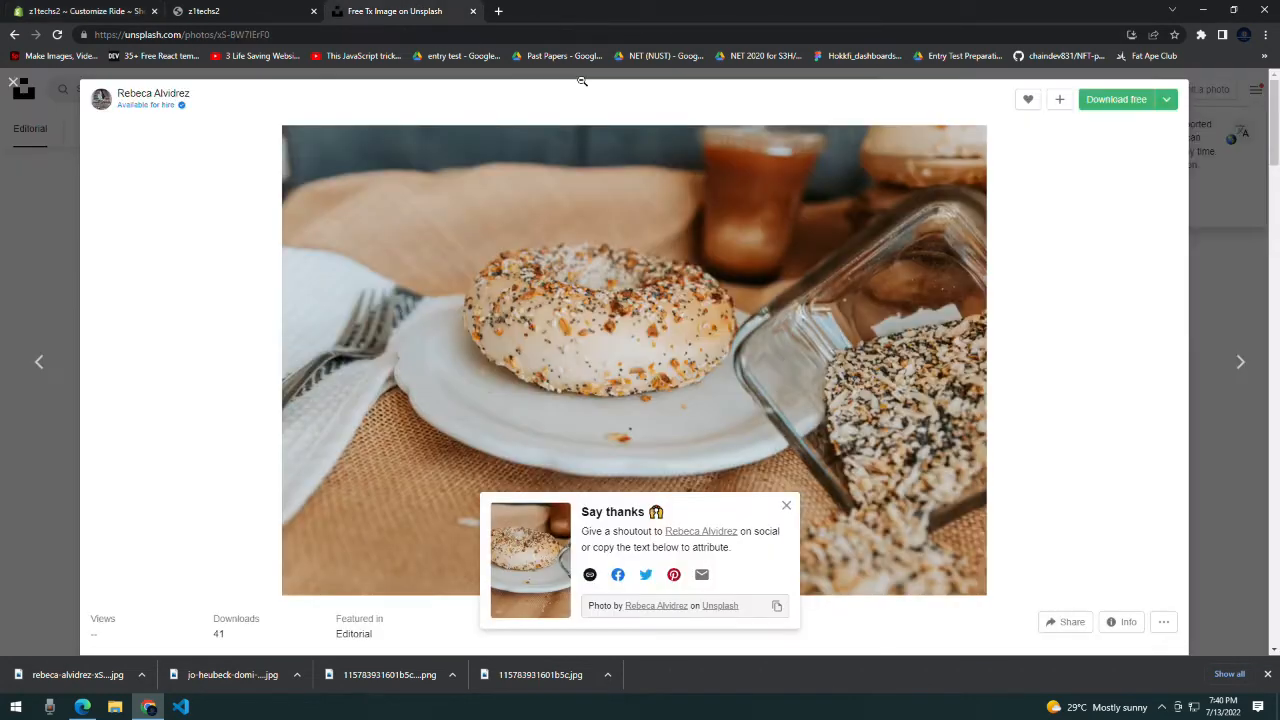
pyautogui.click(1206, 150)
pyautogui.click(15, 35)
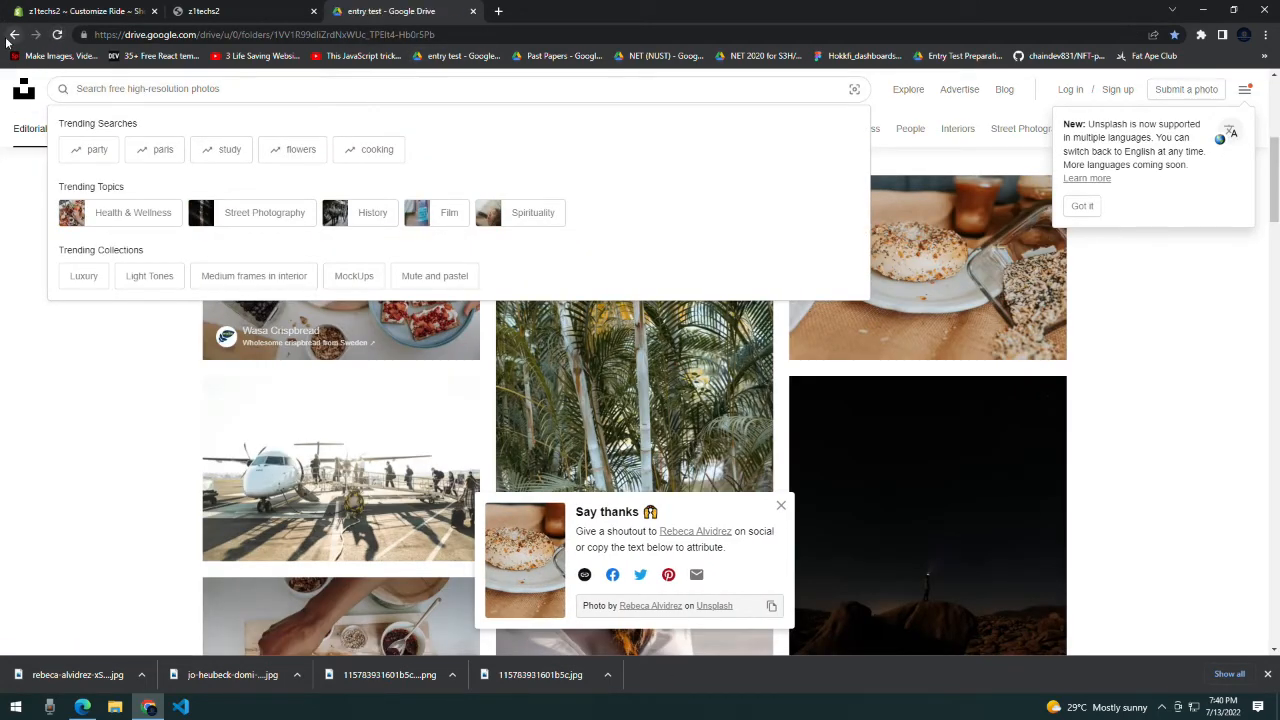
pyautogui.click(14, 34)
pyautogui.click(200, 88)
pyautogui.write('watches')
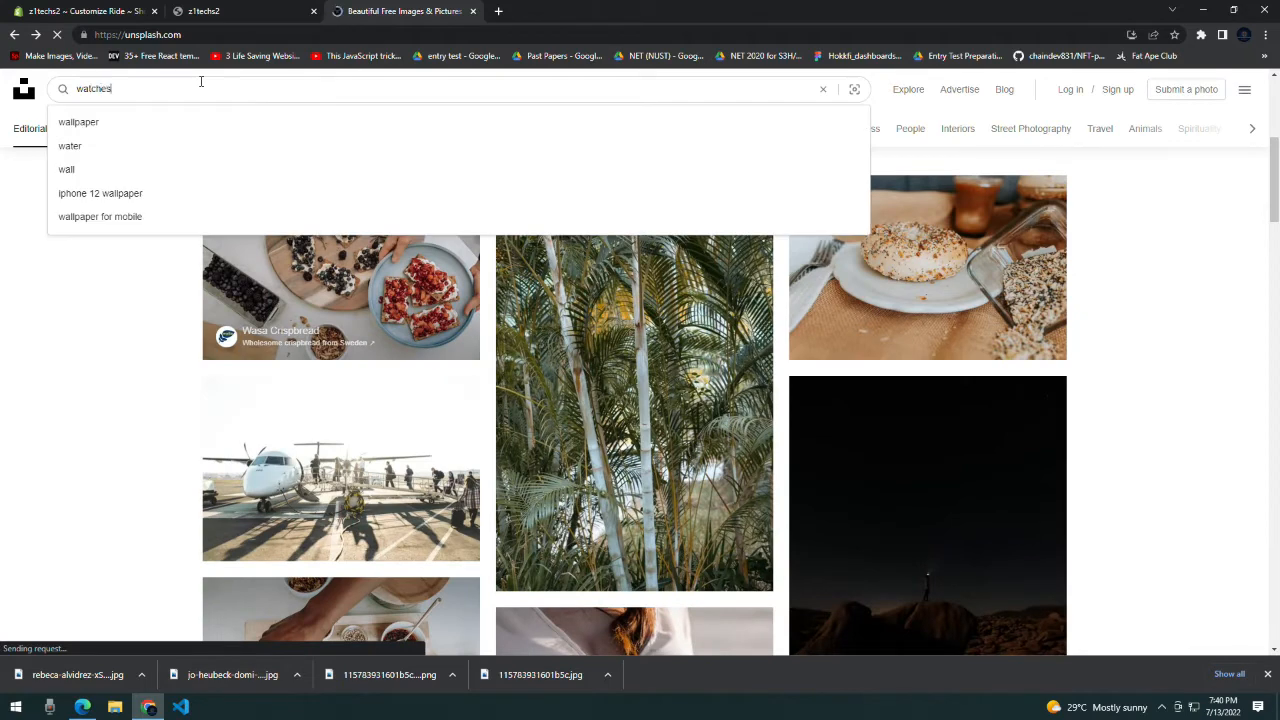
pyautogui.press('Return')
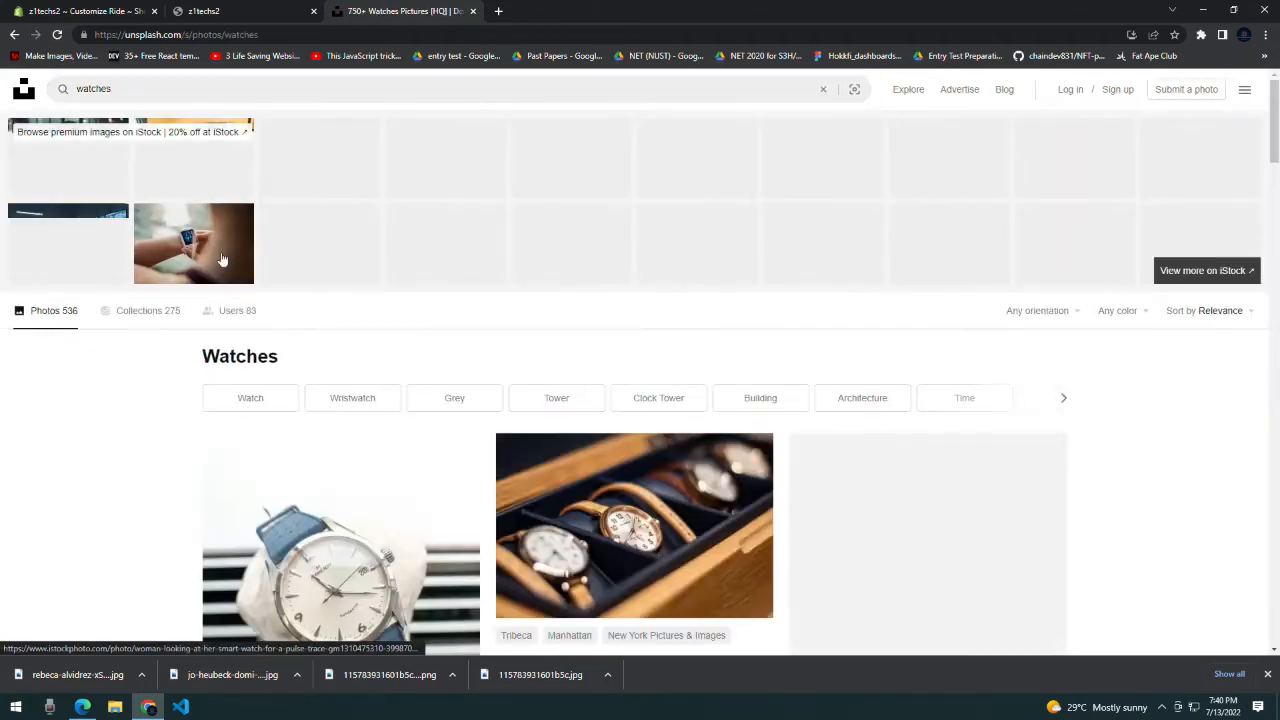
# - Pick the photo of analog watches in a wooden box and download it to the Desktop
pyautogui.scroll(-3, 222, 260)
pyautogui.click(644, 242)
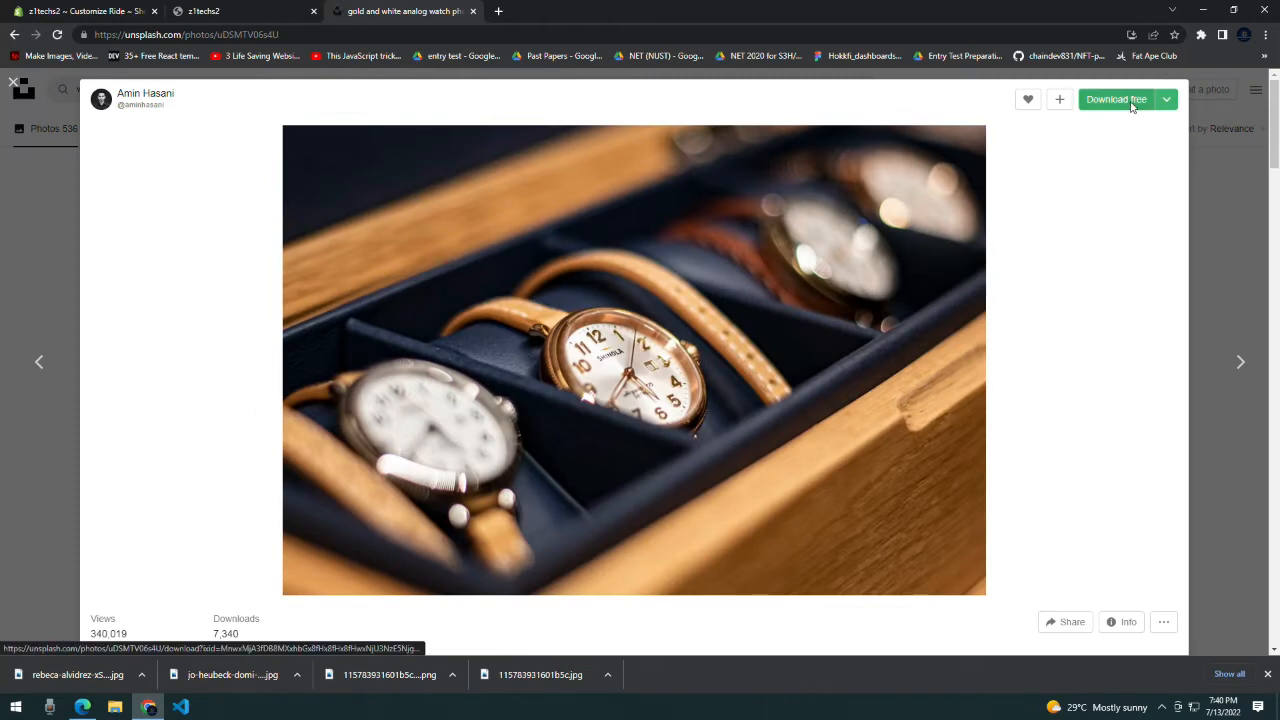
pyautogui.click(1132, 106)
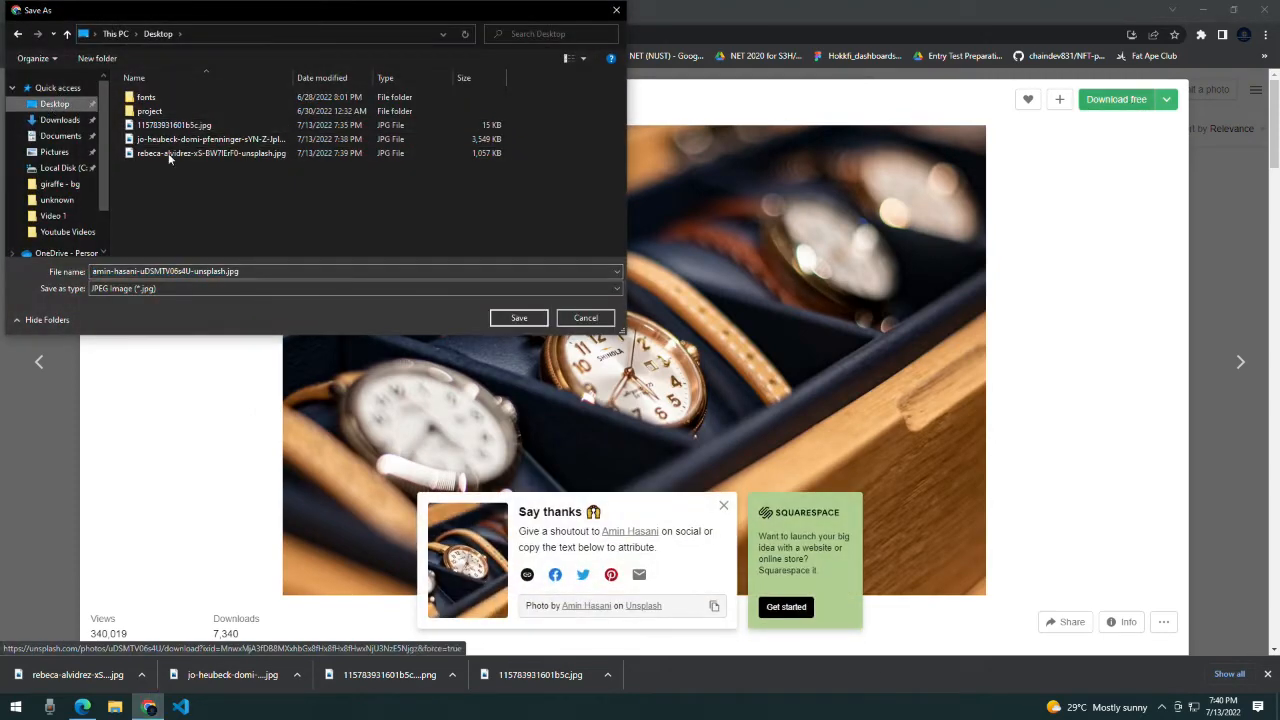
pyautogui.click(533, 320)
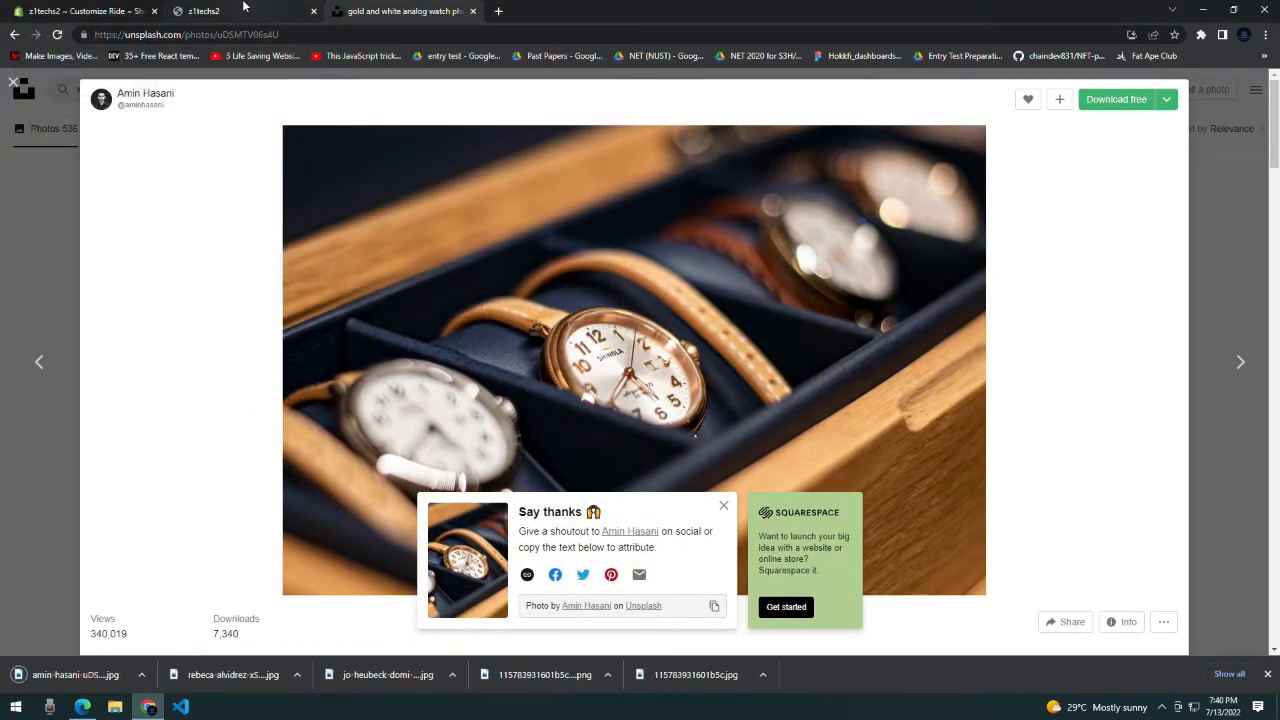
# - Return to the Shopify theme editor, upload the watch photo from the Desktop, and select it as the WATCHES section's image
pyautogui.click(60, 9)
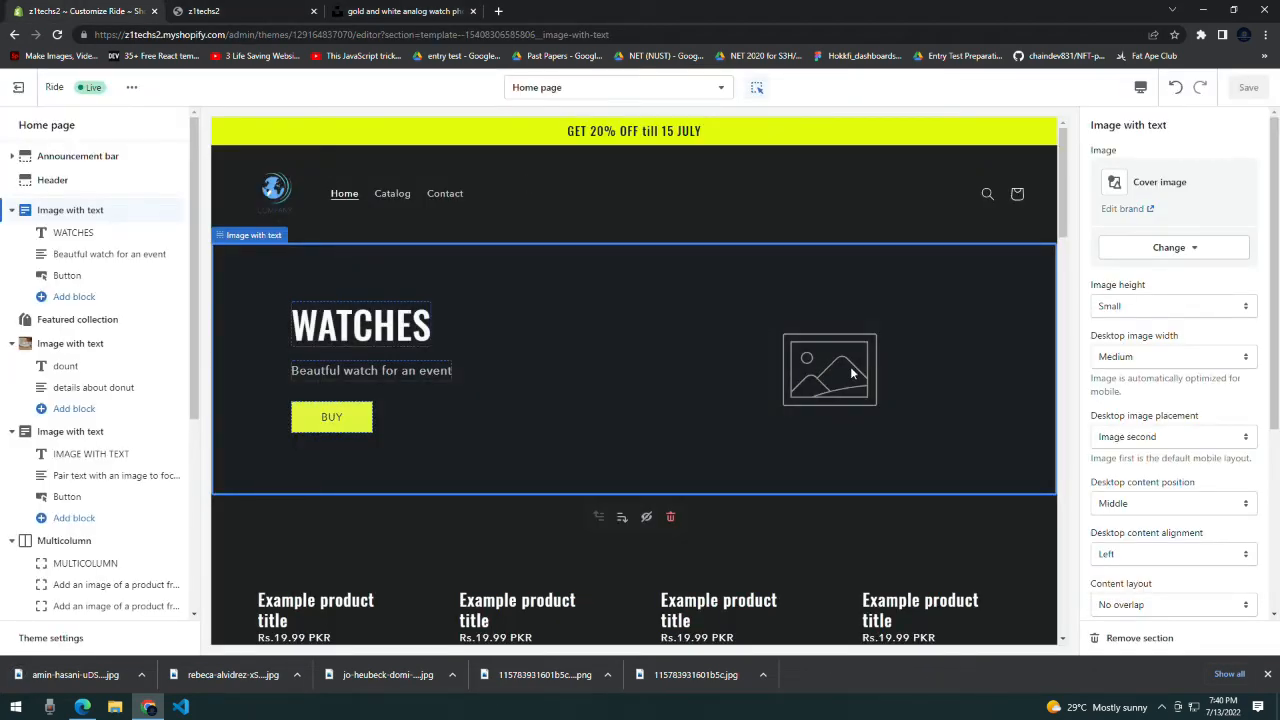
pyautogui.click(1190, 248)
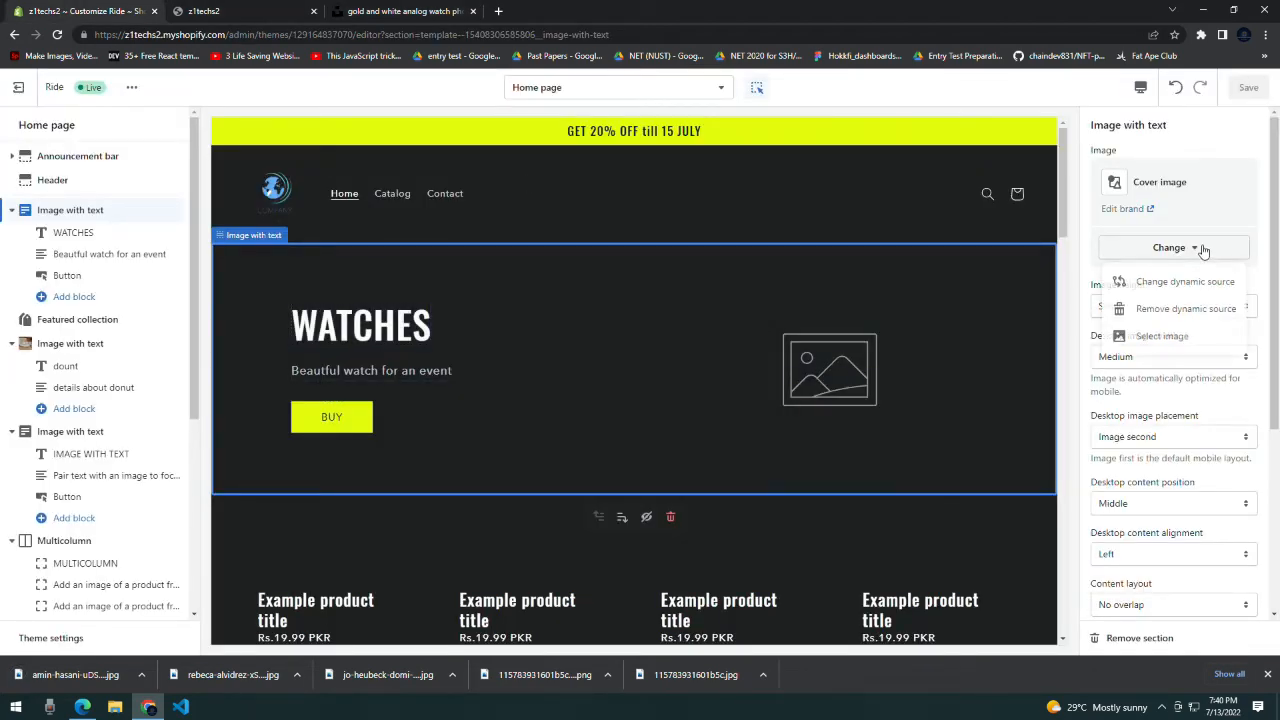
pyautogui.click(1161, 338)
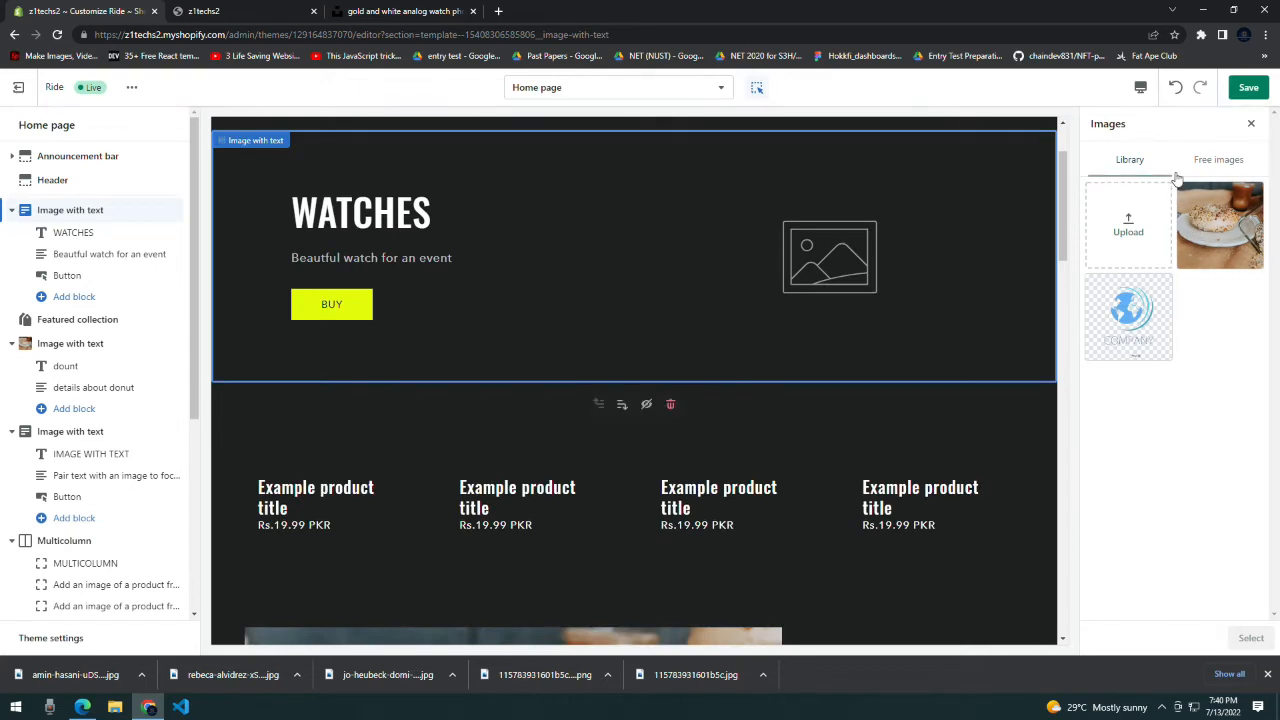
pyautogui.click(1128, 225)
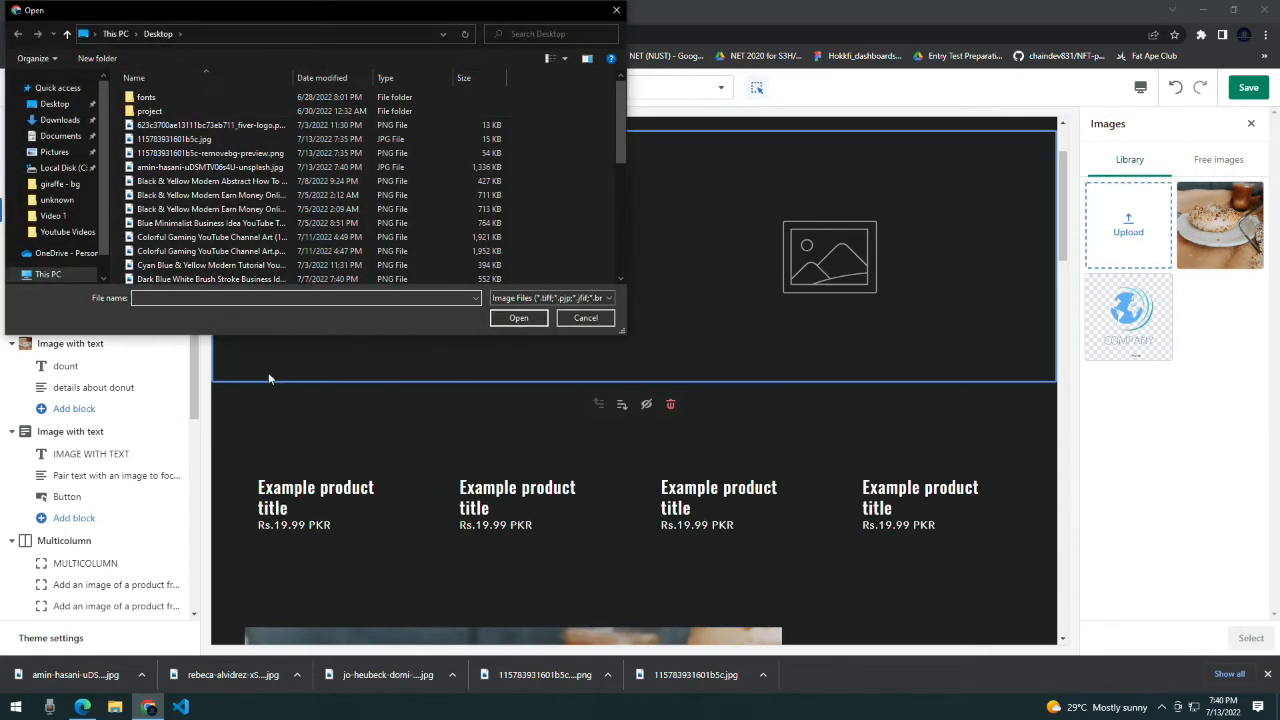
pyautogui.write('an')
pyautogui.press('BackSpace')
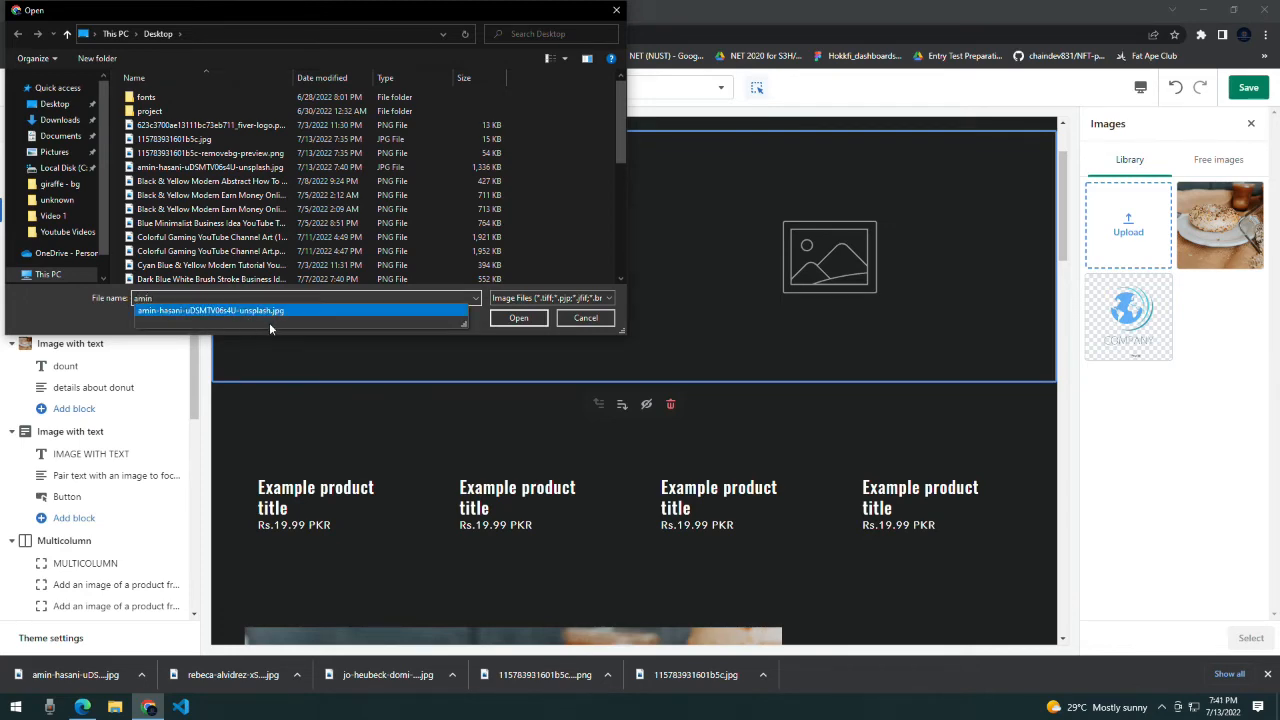
pyautogui.click(298, 310)
pyautogui.click(530, 319)
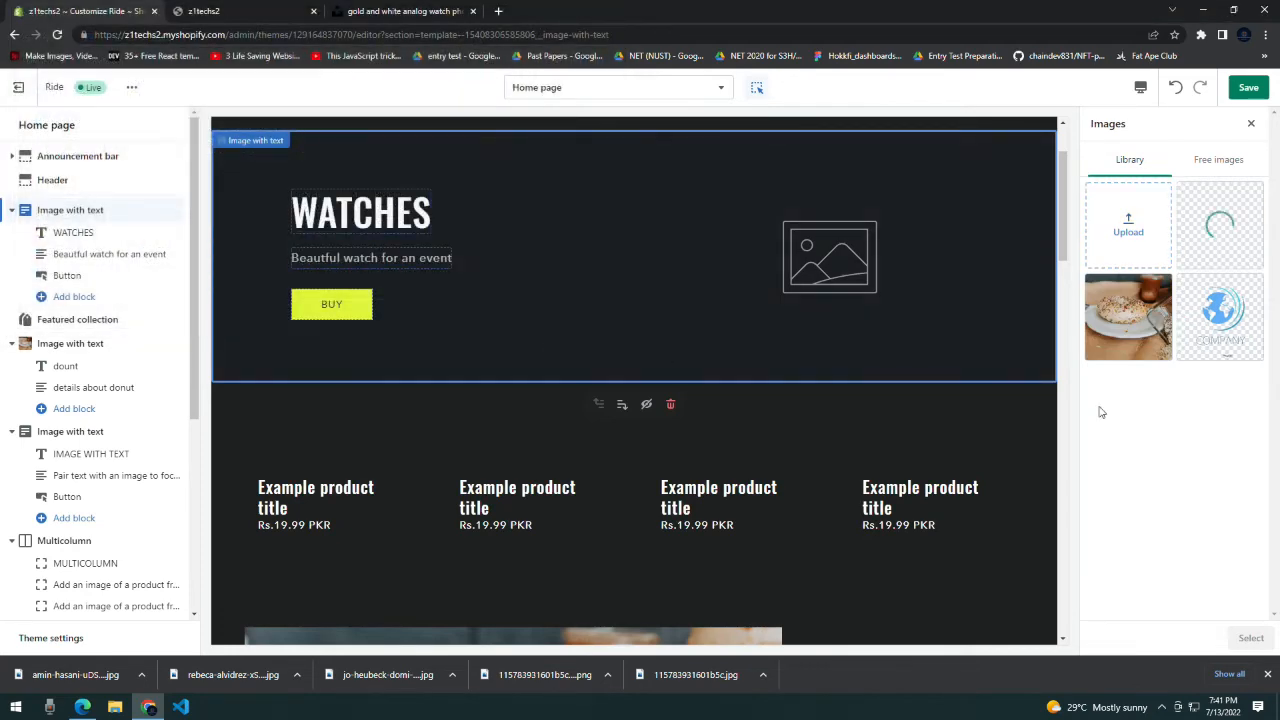
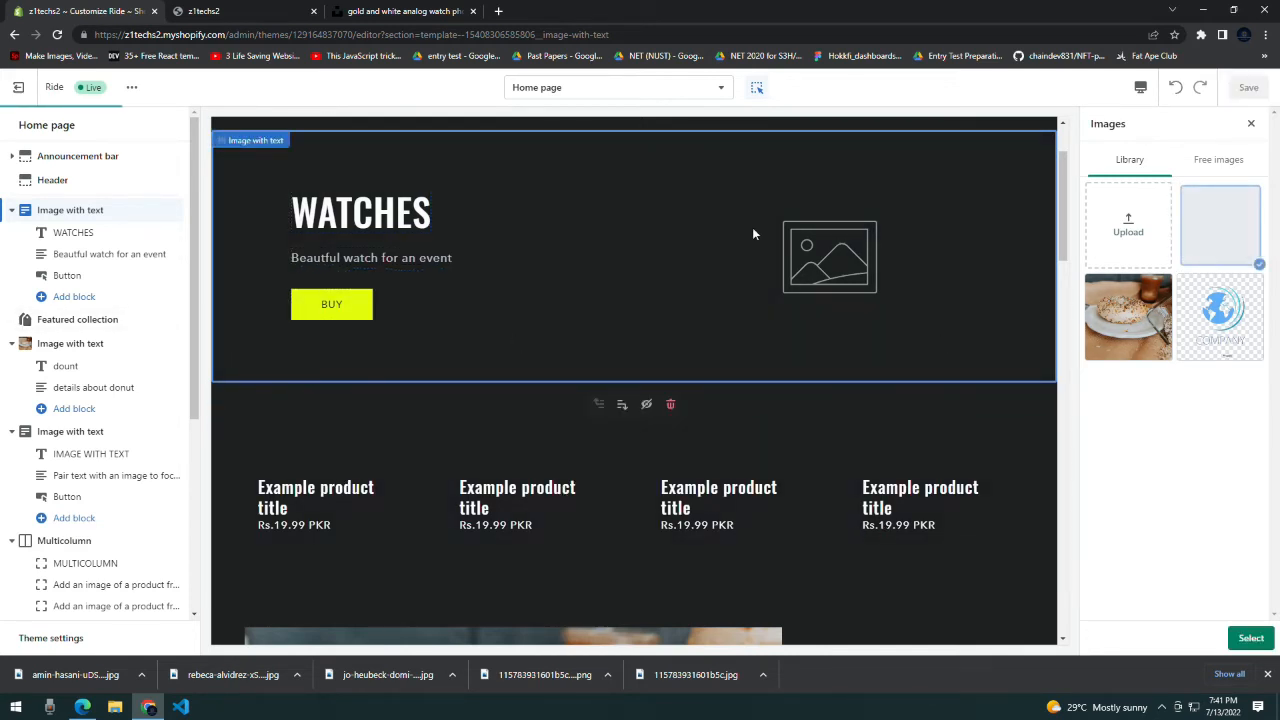
pyautogui.click(1251, 638)
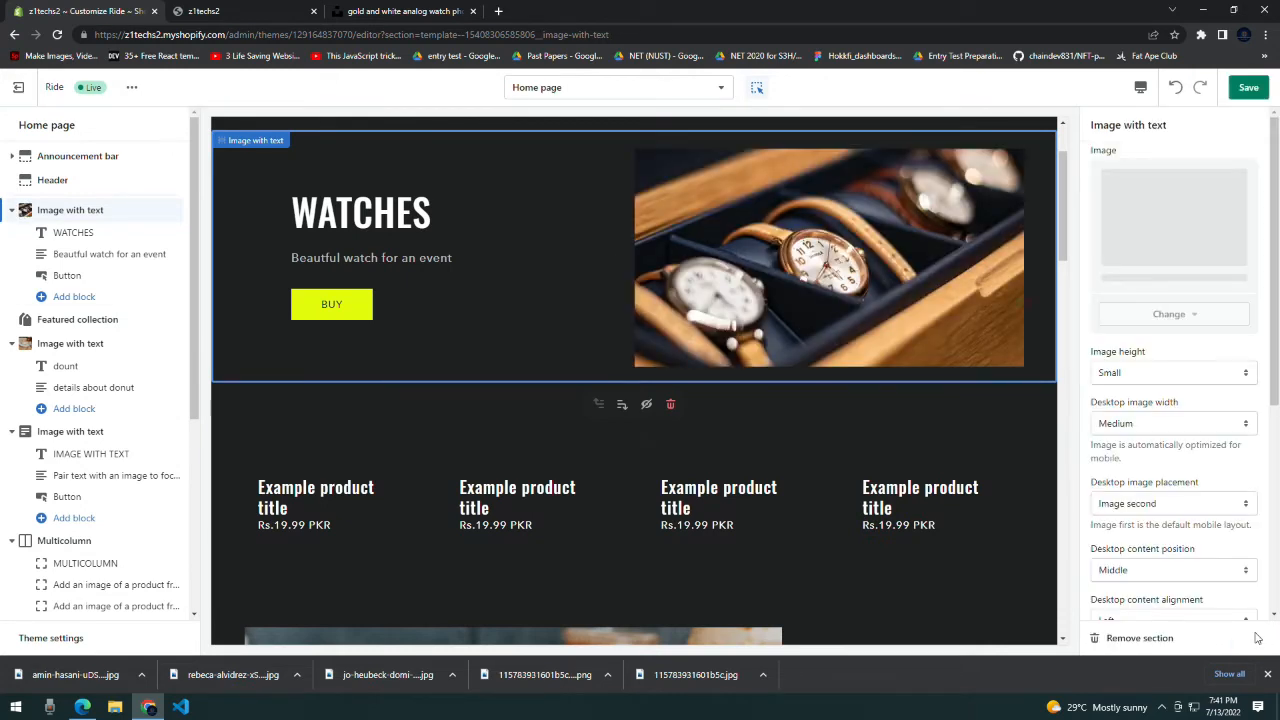
# - Try the Large image height on the WATCHES section and set the height back to Small
pyautogui.click(1147, 378)
pyautogui.click(1140, 424)
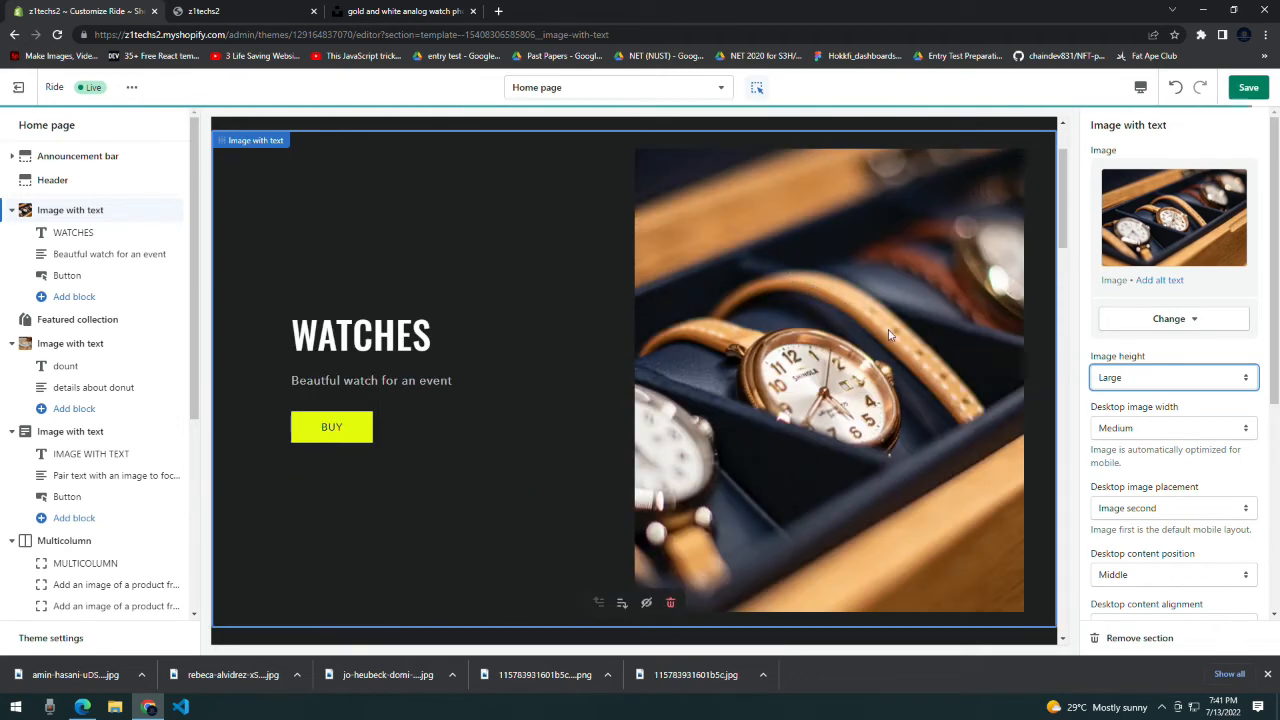
pyautogui.click(1170, 378)
pyautogui.click(1150, 394)
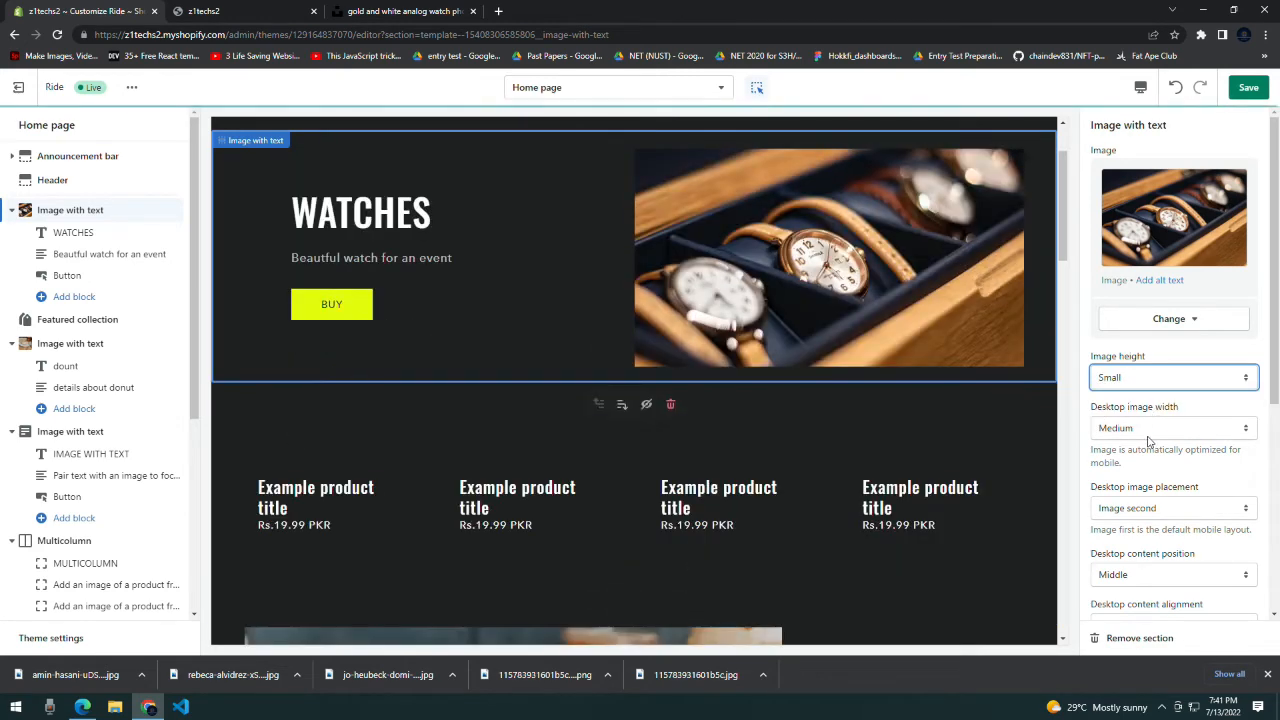
# - Review the WATCHES section's remaining layout settings, the header, and the "dount" section in the preview
pyautogui.scroll(-4, 1148, 440)
pyautogui.scroll(1, 575, 300)
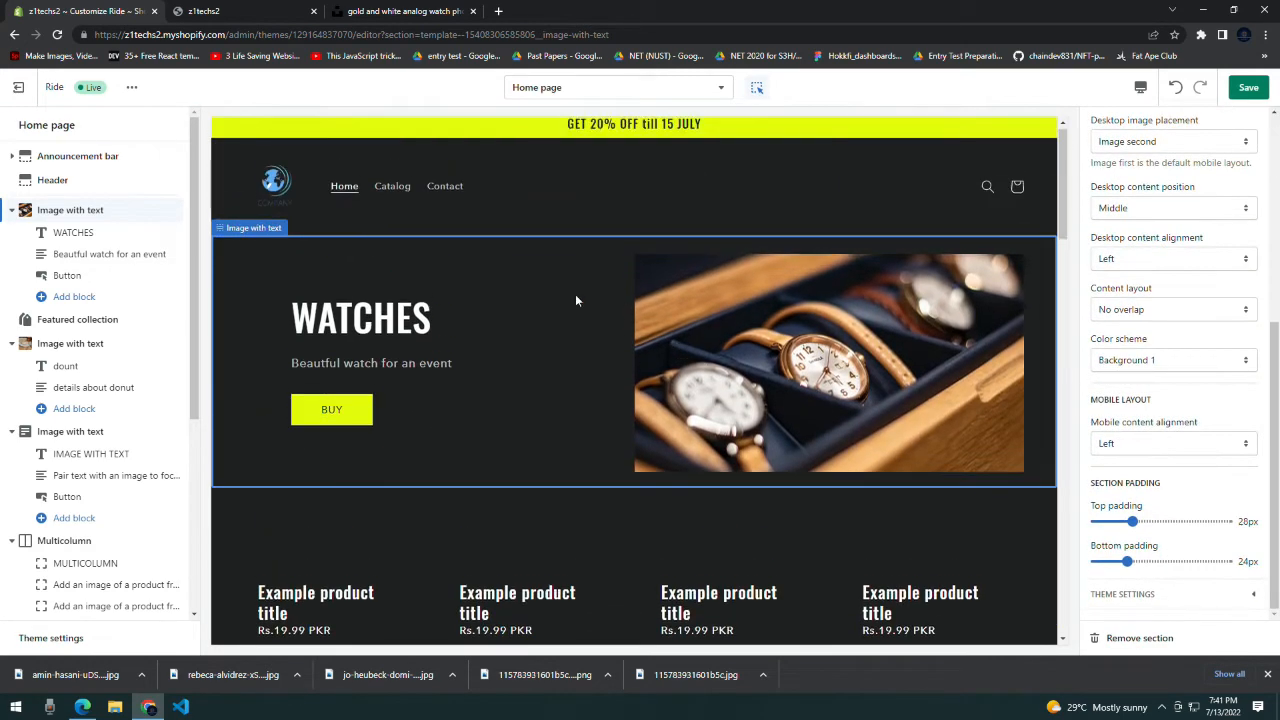
pyautogui.click(607, 215)
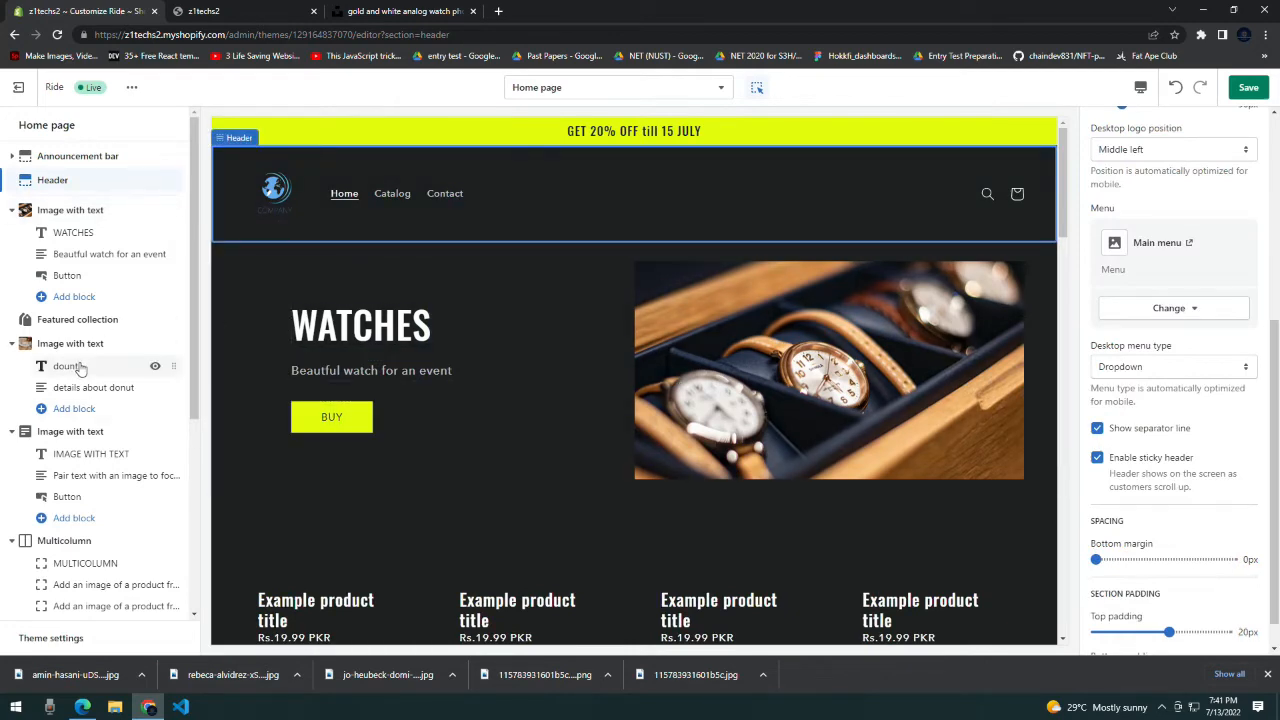
pyautogui.moveTo(101, 373)
pyautogui.scroll(-1, 74, 422)
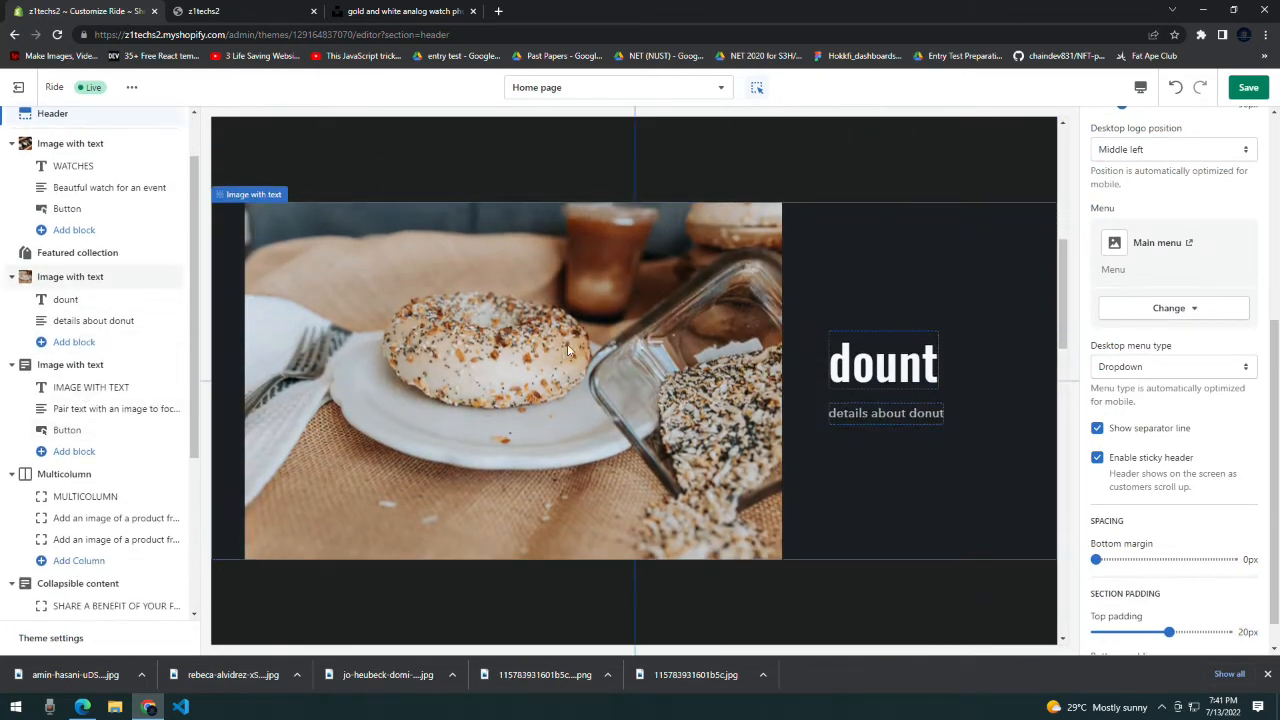
pyautogui.scroll(-3, 100, 494)
# - Examine the Multicolumn section's columns, including the first column's heading, SHOP label, and available link targets
pyautogui.click(107, 373)
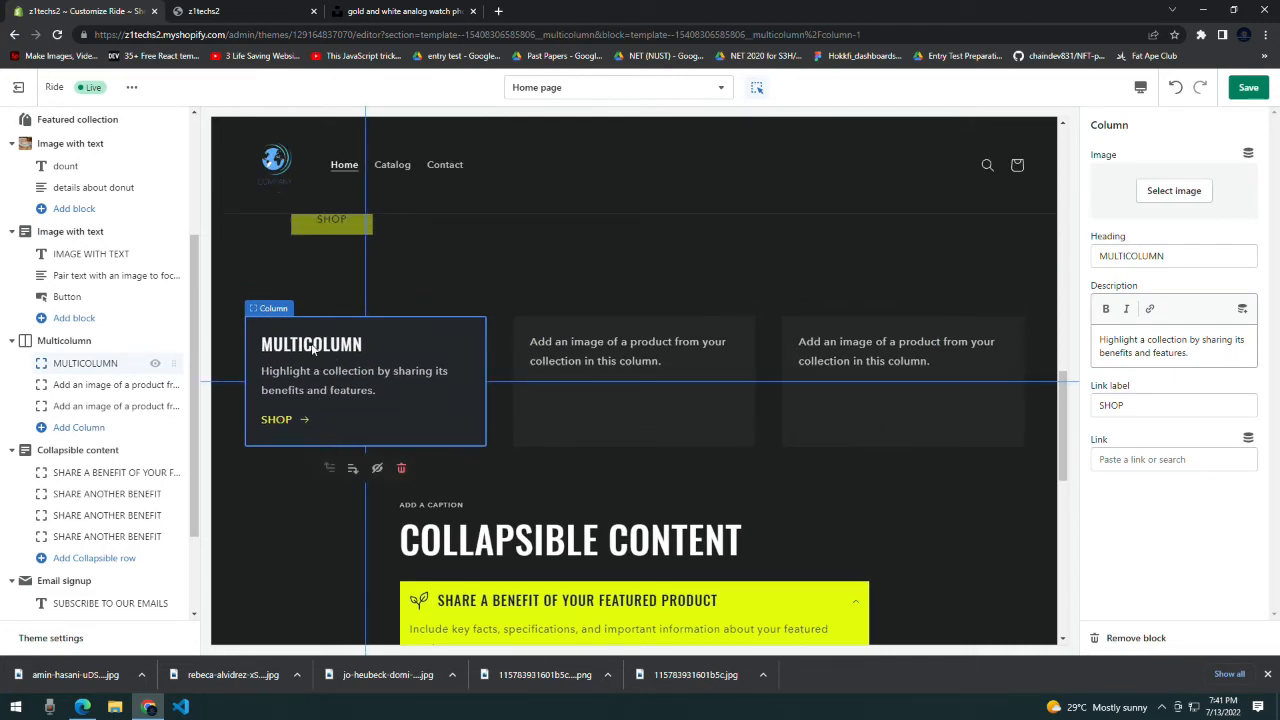
pyautogui.doubleClick(313, 347)
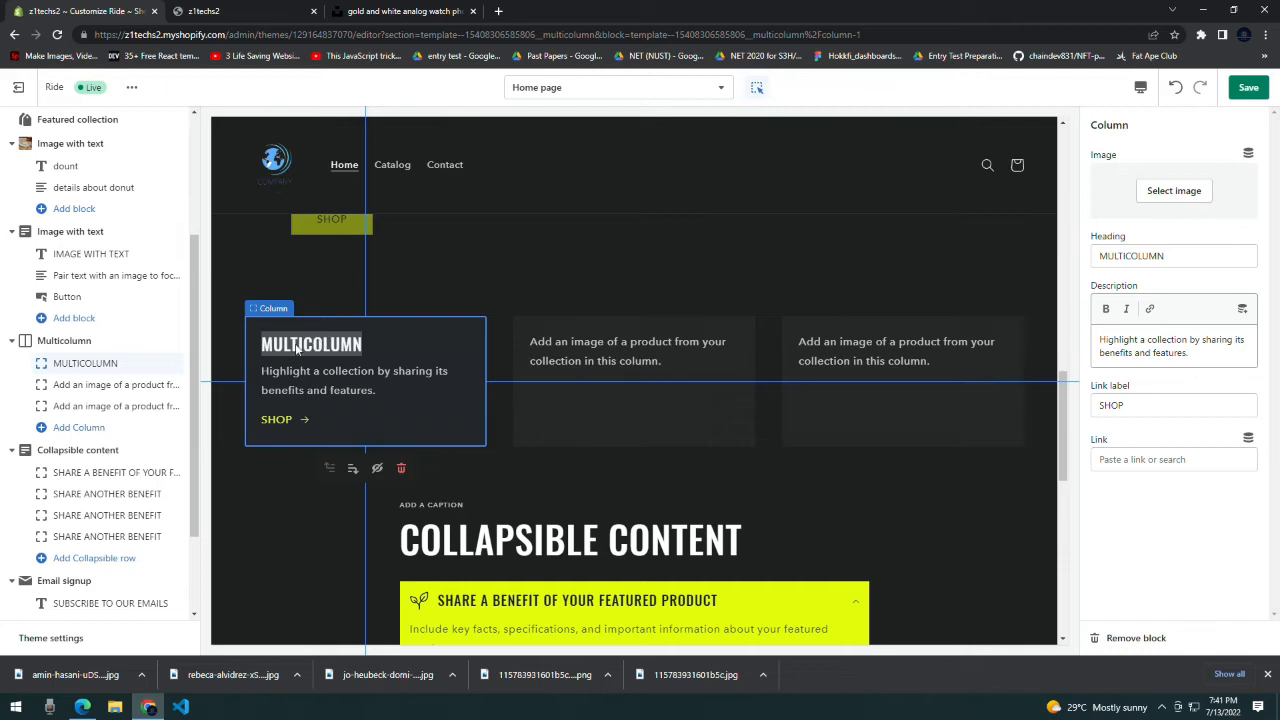
pyautogui.click(587, 363)
pyautogui.doubleClick(276, 419)
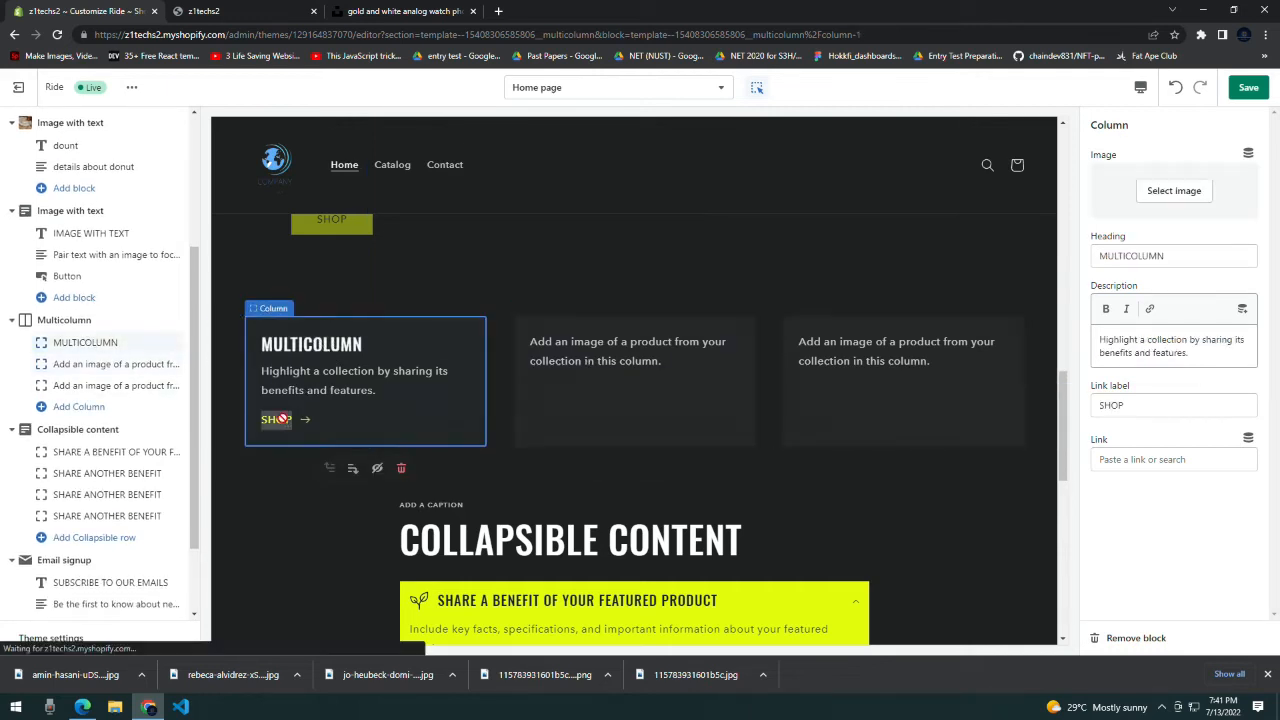
pyautogui.click(1151, 457)
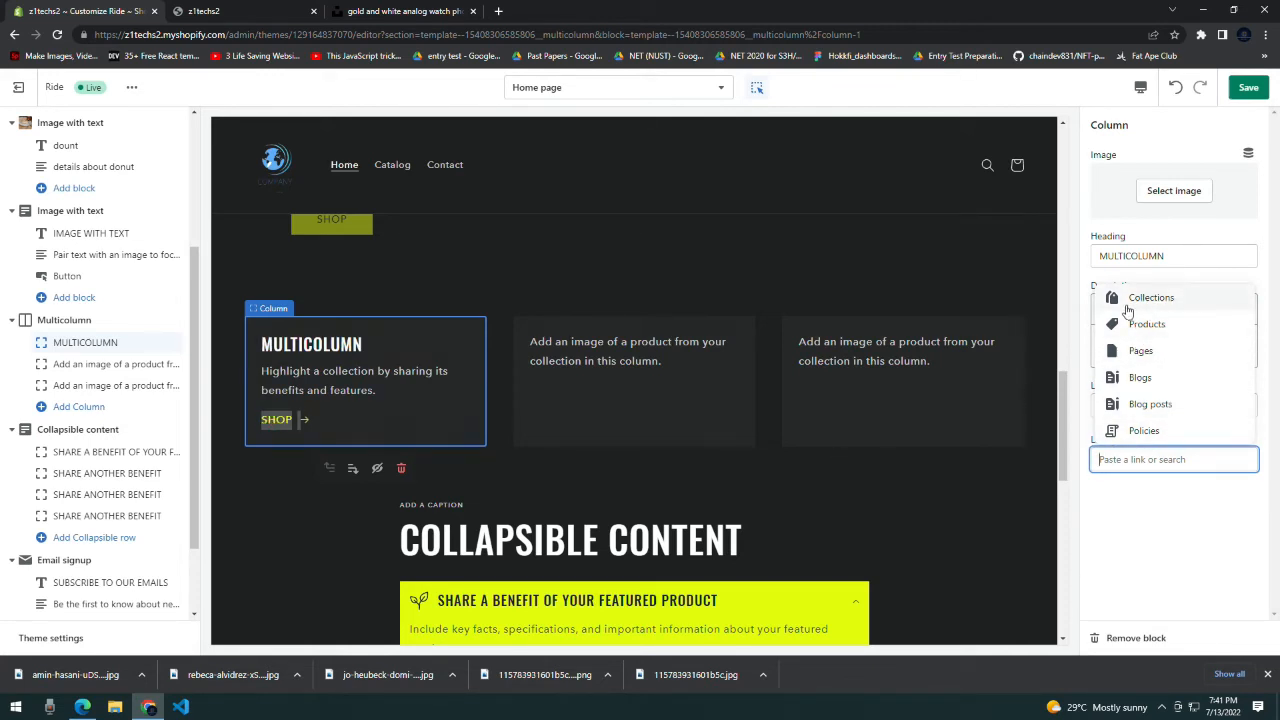
pyautogui.click(613, 354)
pyautogui.click(911, 376)
pyautogui.scroll(-2, 498, 312)
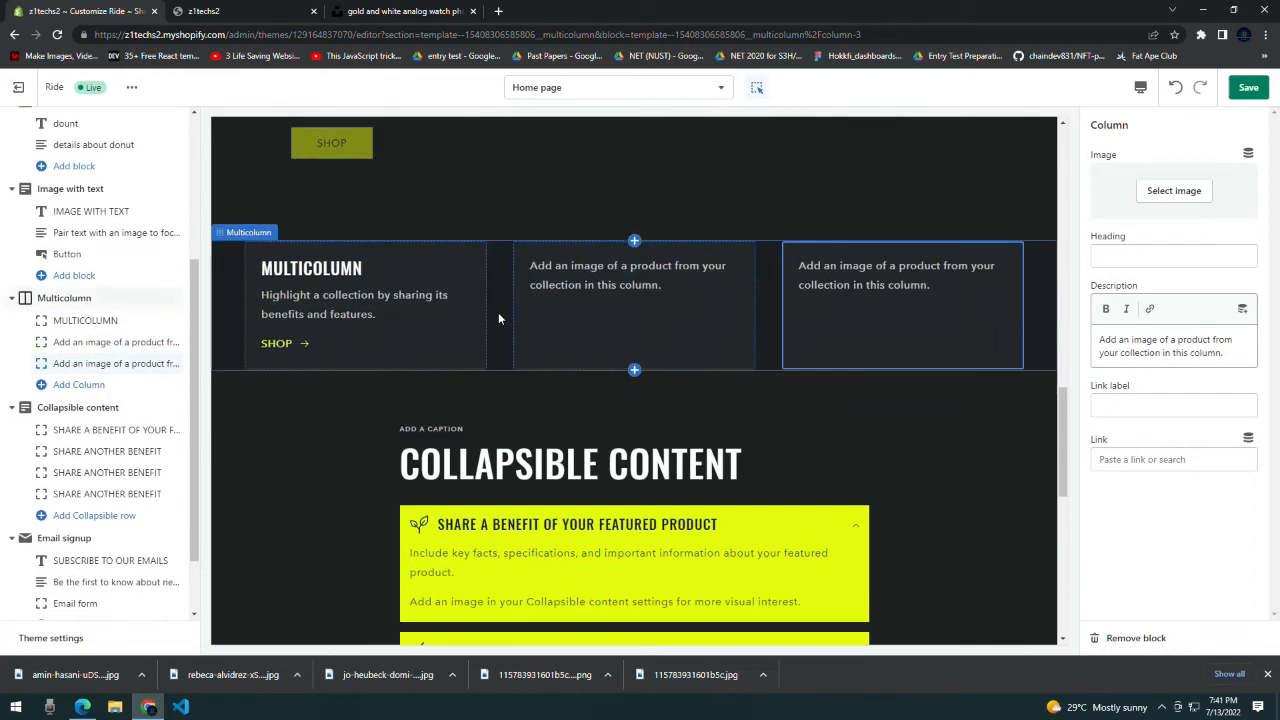
# - Collapse and re-expand the first row of the Collapsible content section to examine how it behaves
pyautogui.scroll(-3, 612, 421)
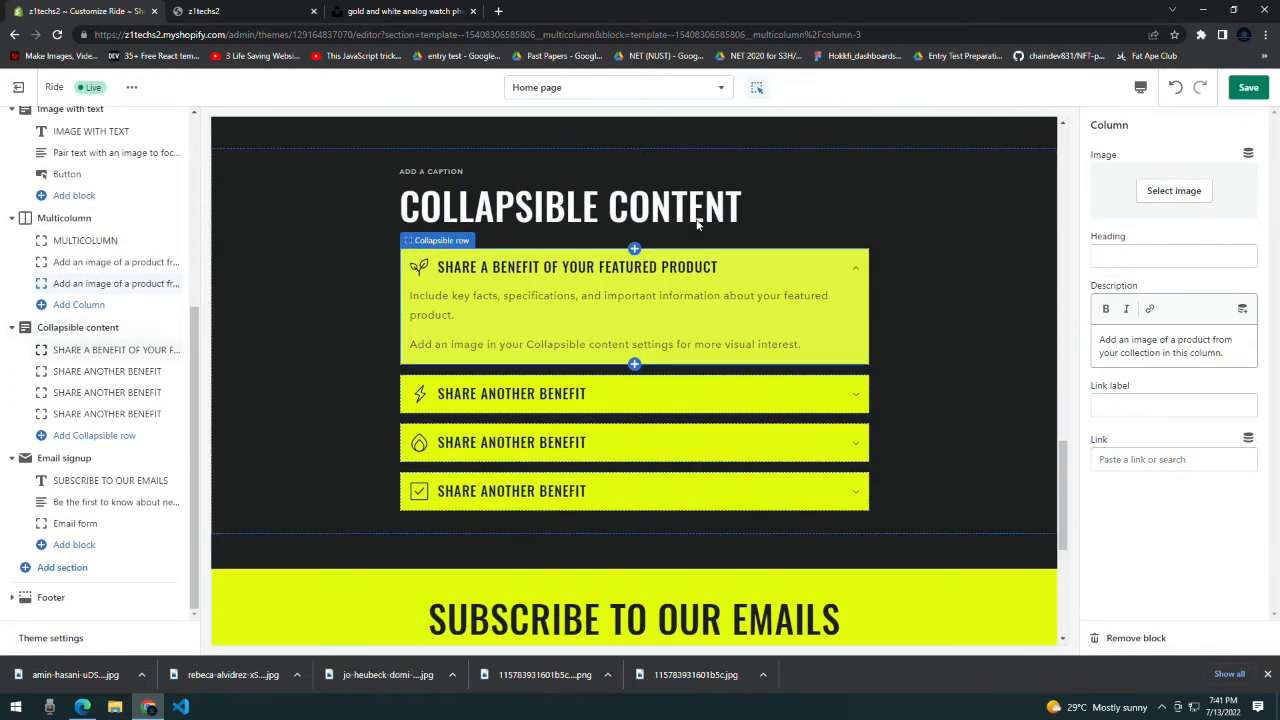
pyautogui.click(856, 276)
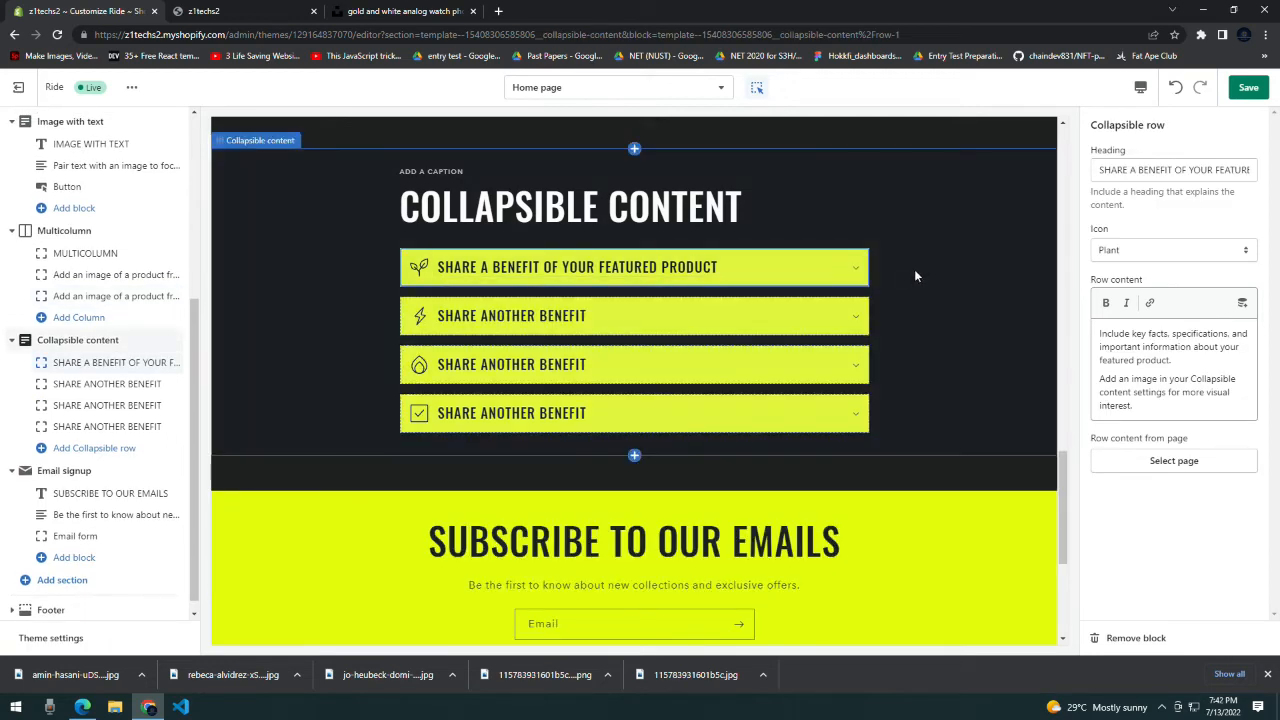
pyautogui.click(620, 268)
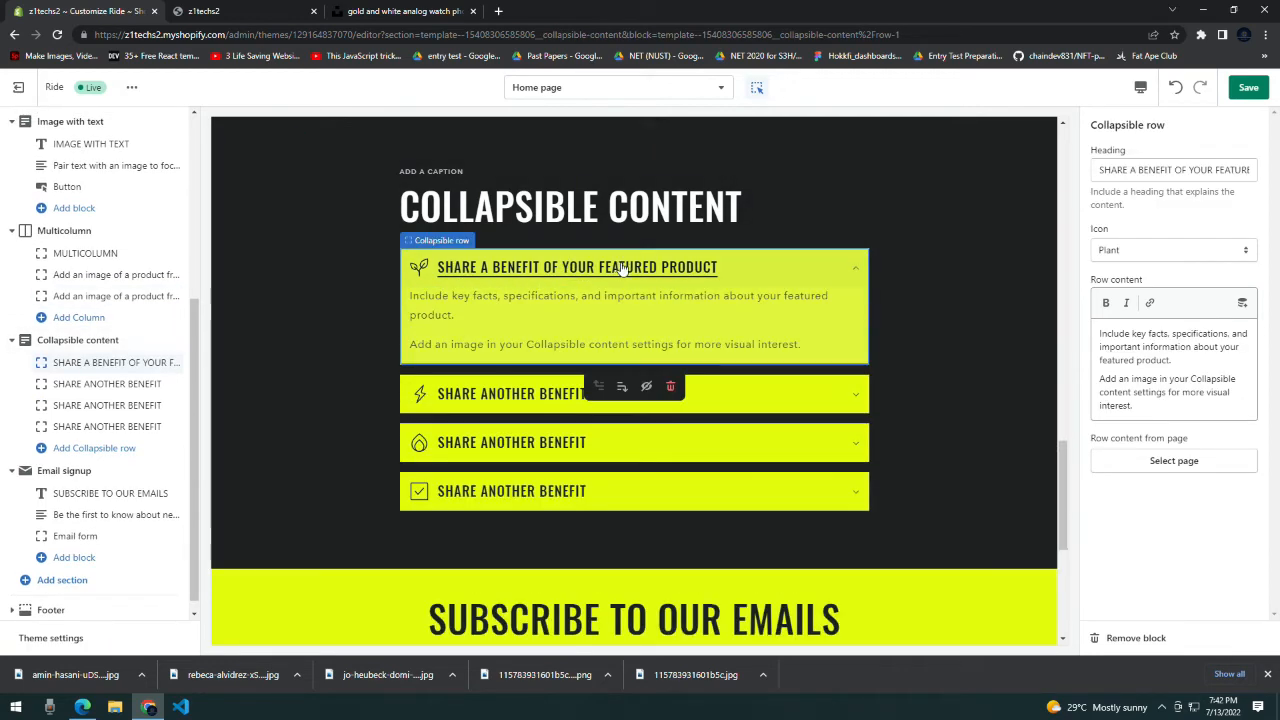
# - Change the first collapsible row's heading to "how will i get my watch?"
pyautogui.tripleClick(1172, 172)
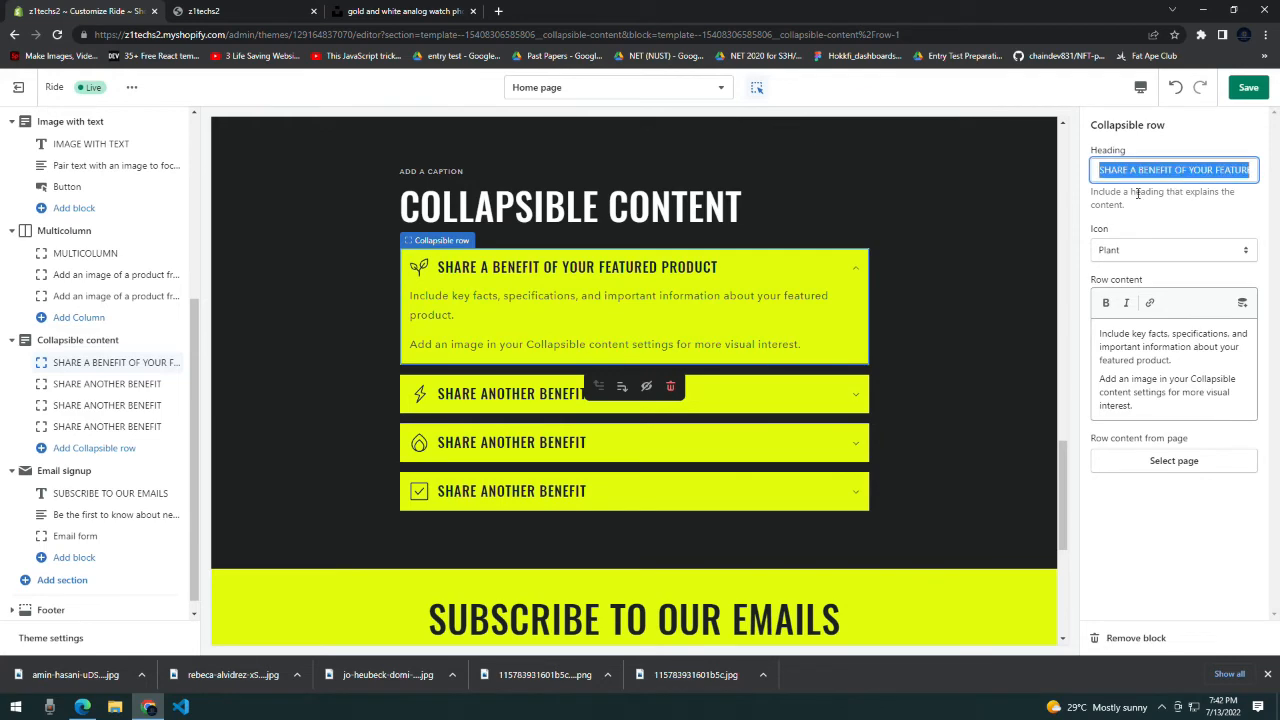
pyautogui.write('how')
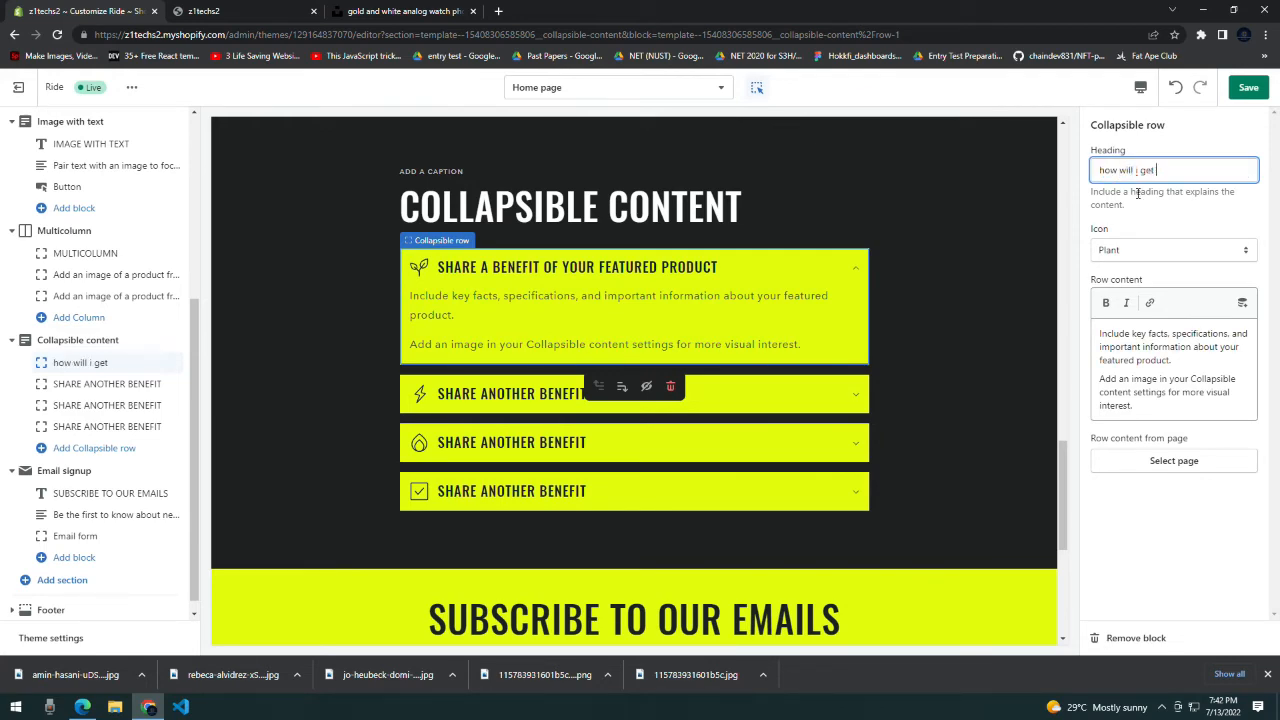
pyautogui.write(' will i get my wa')
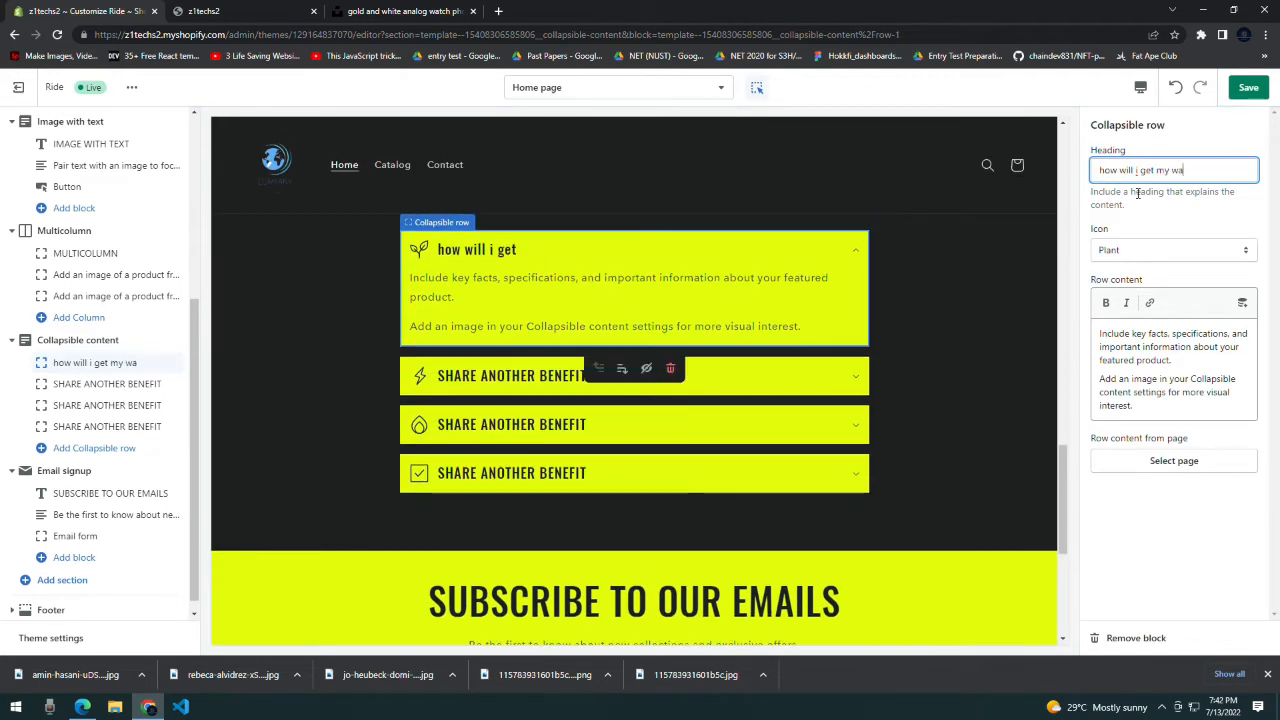
pyautogui.write('tch?')
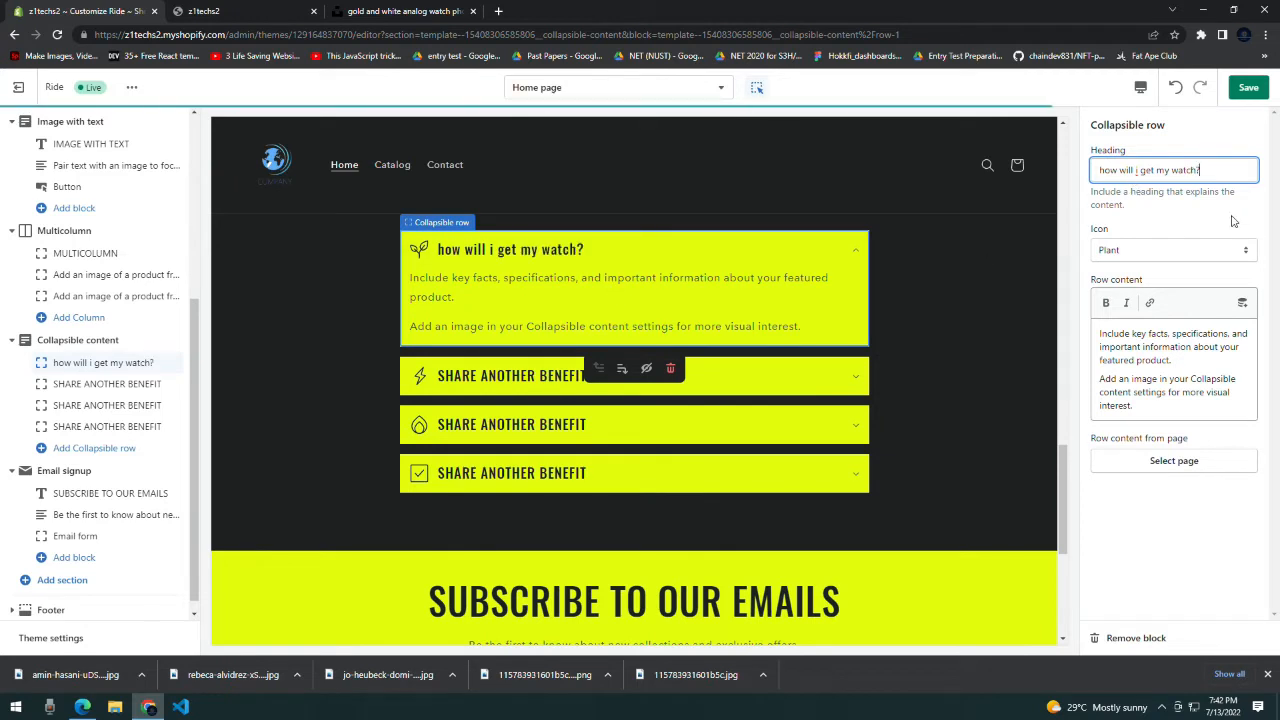
pyautogui.click(1156, 193)
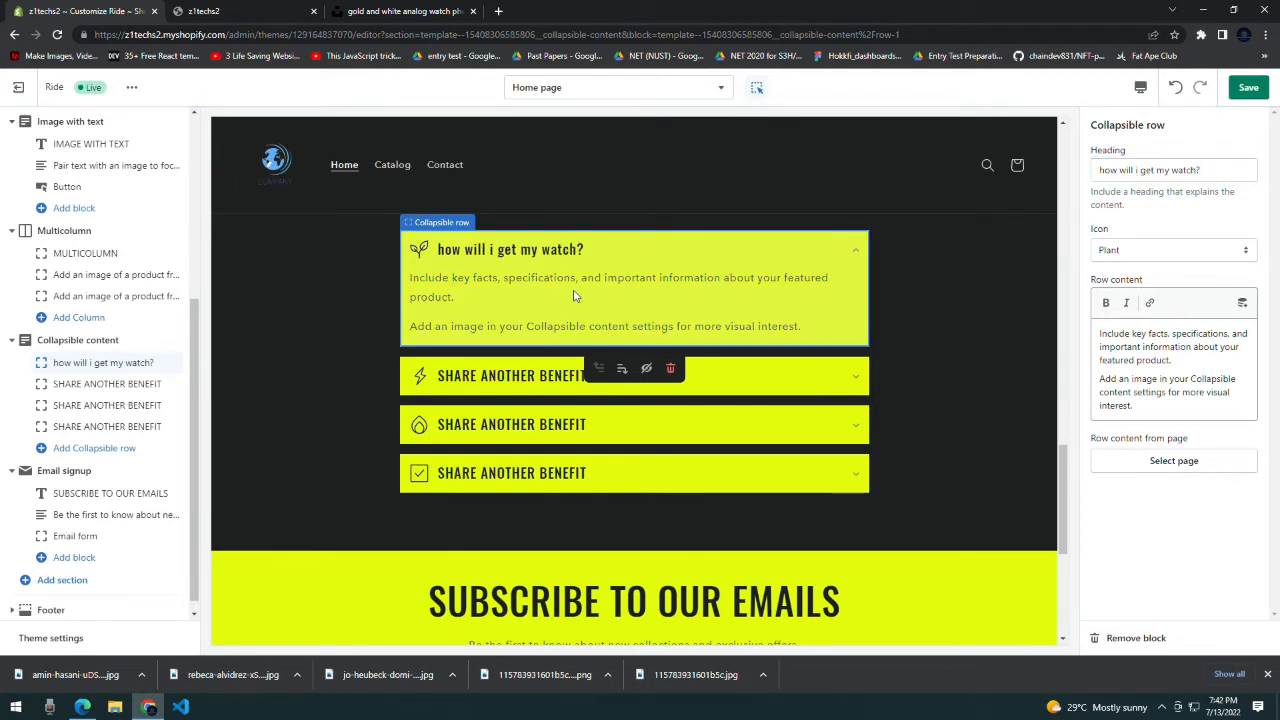
# - Replace both paragraphs of the first collapsible row's content with "from ali baba"
pyautogui.tripleClick(1237, 346)
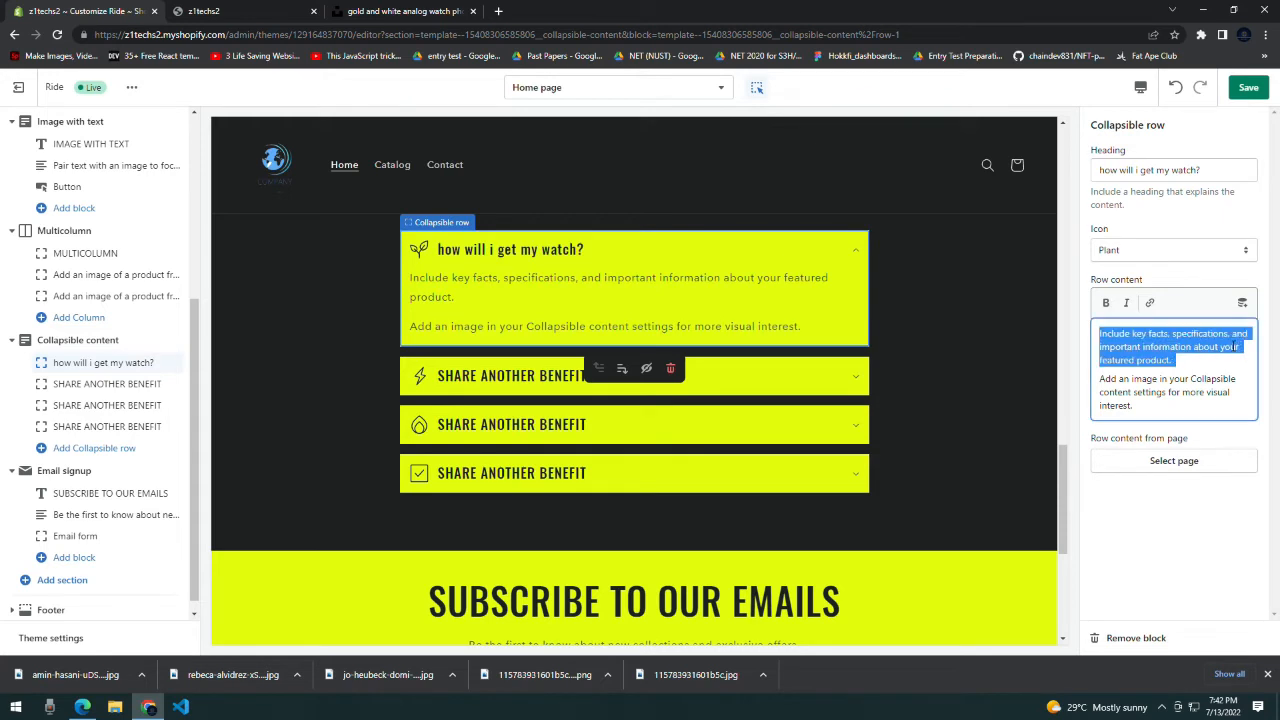
pyautogui.tripleClick(1202, 399)
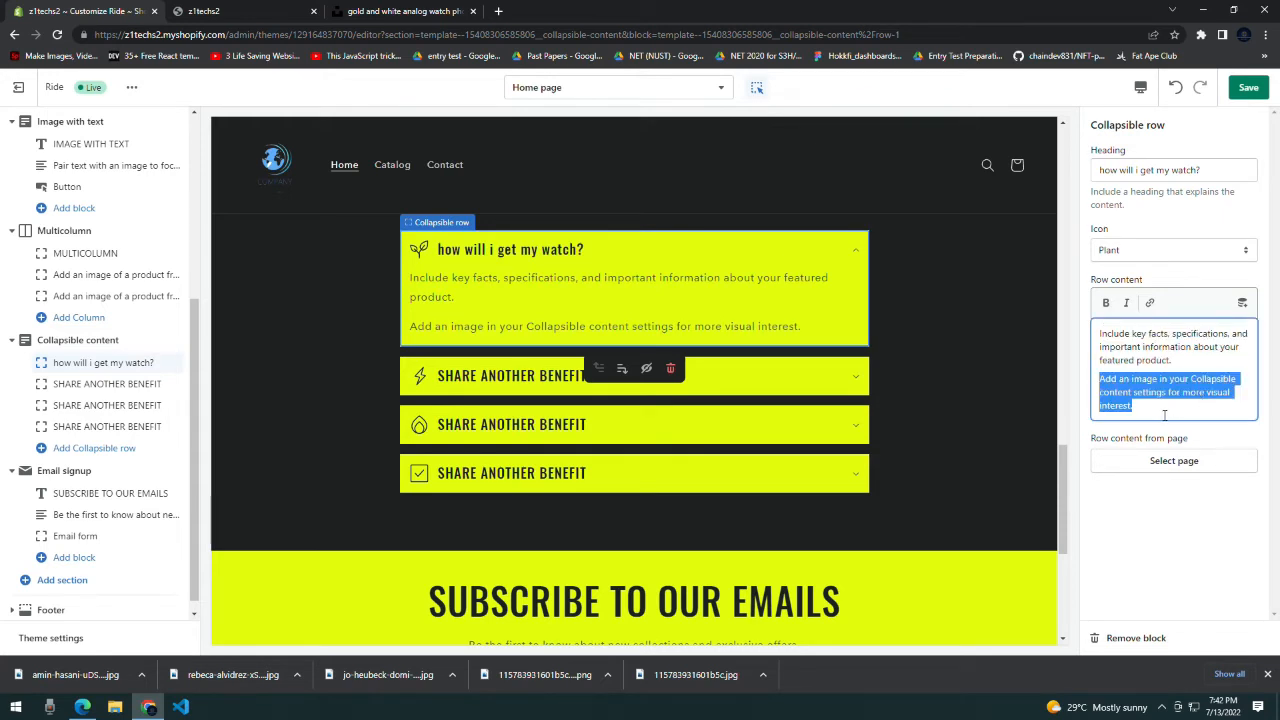
pyautogui.click(1136, 341)
pyautogui.moveTo(1103, 333); pyautogui.dragTo(1166, 415)
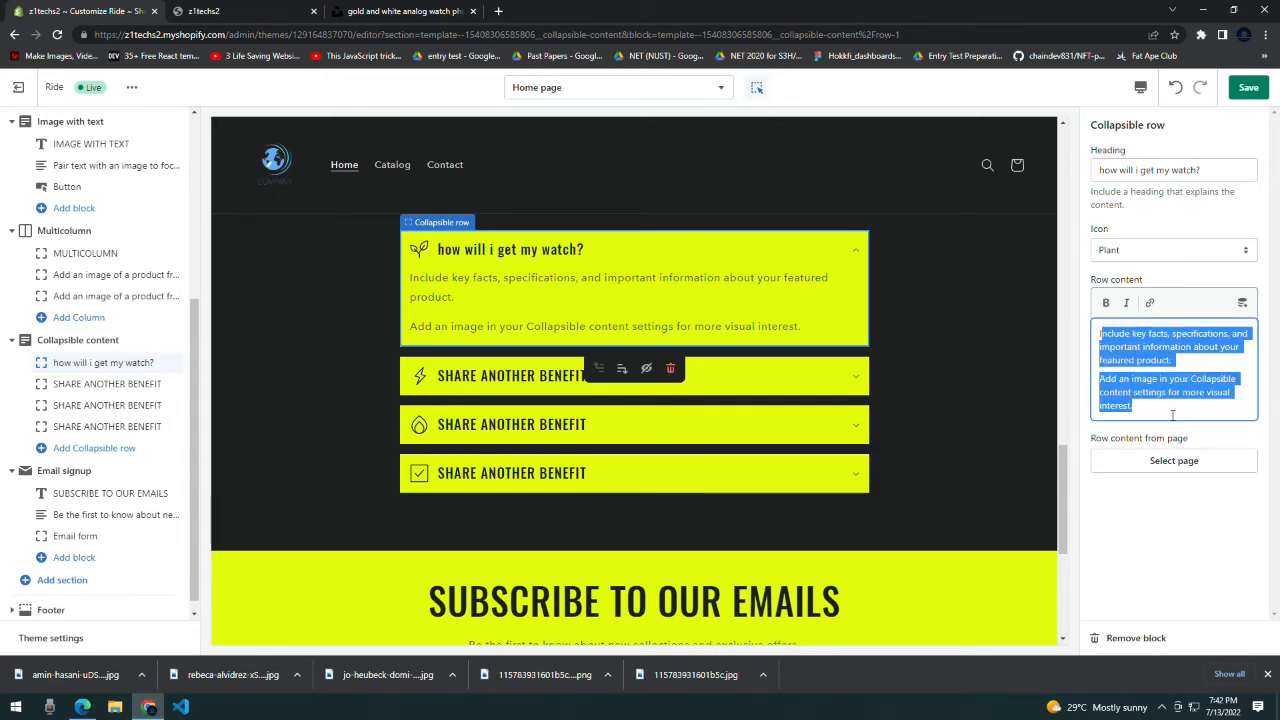
pyautogui.write('torm all')
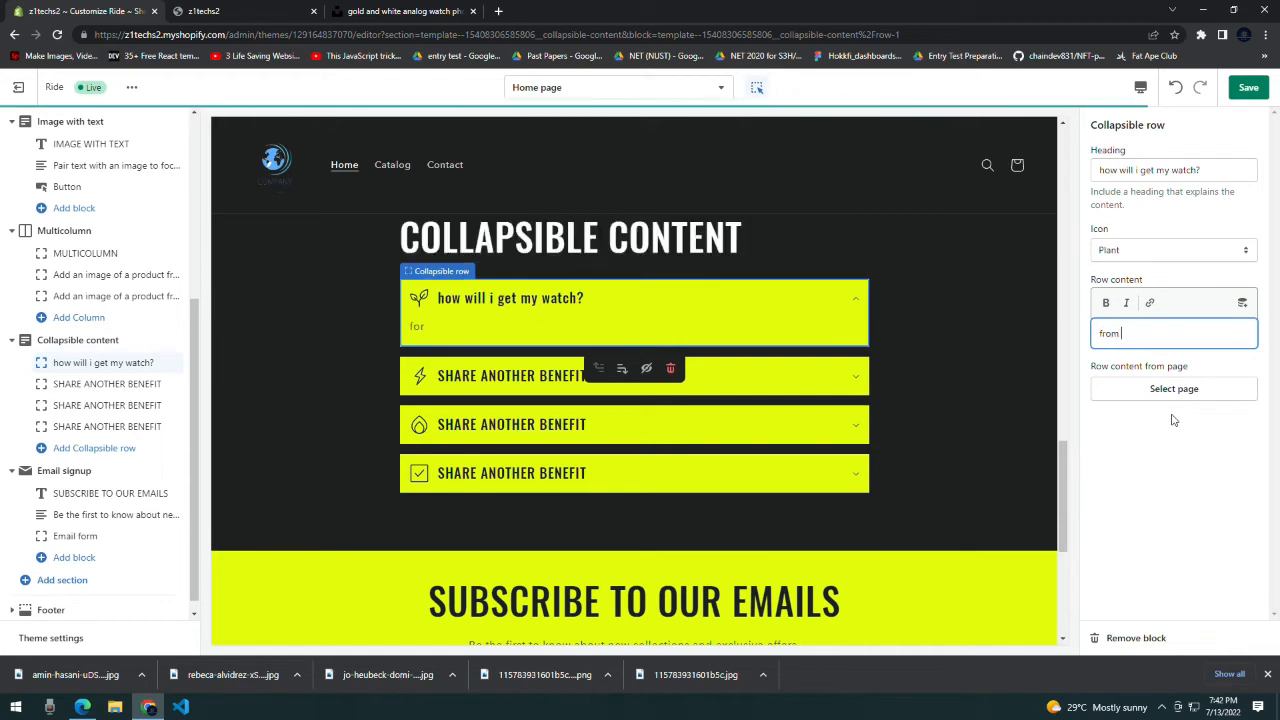
pyautogui.click(1174, 477)
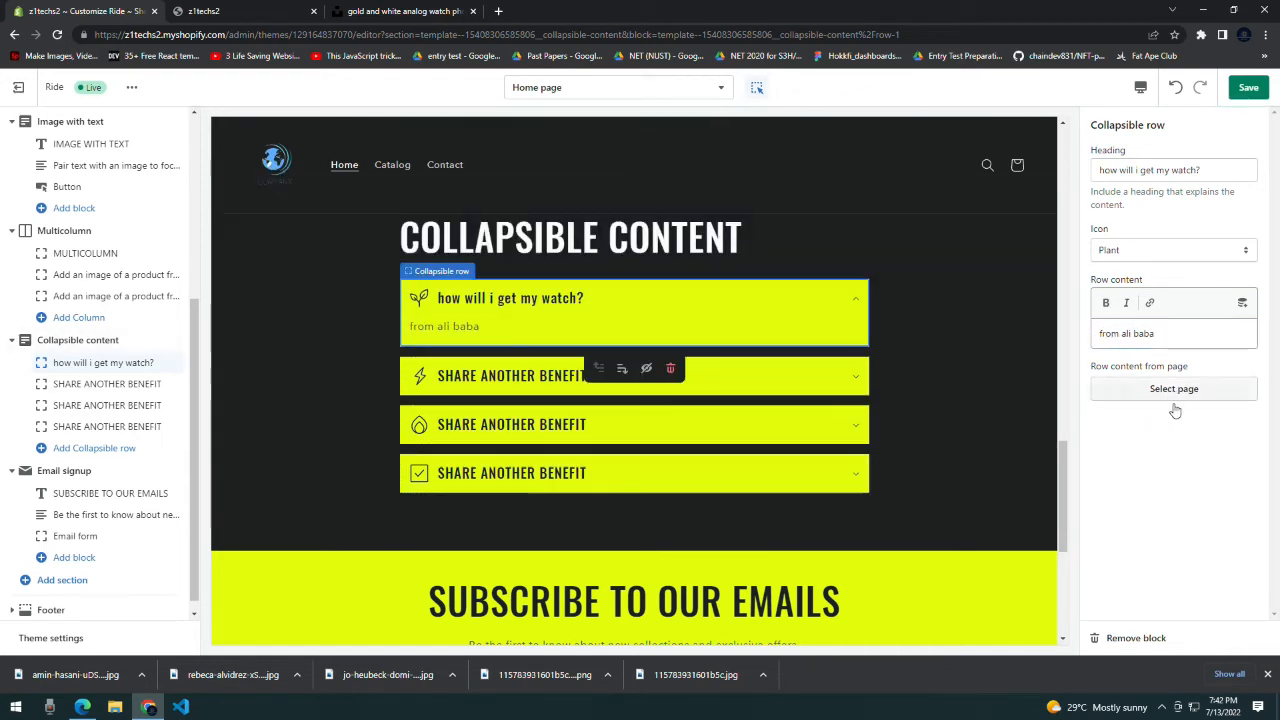
# - Try the Eye and Banana icons on the first collapsible row and set its icon to Heart
pyautogui.click(1131, 250)
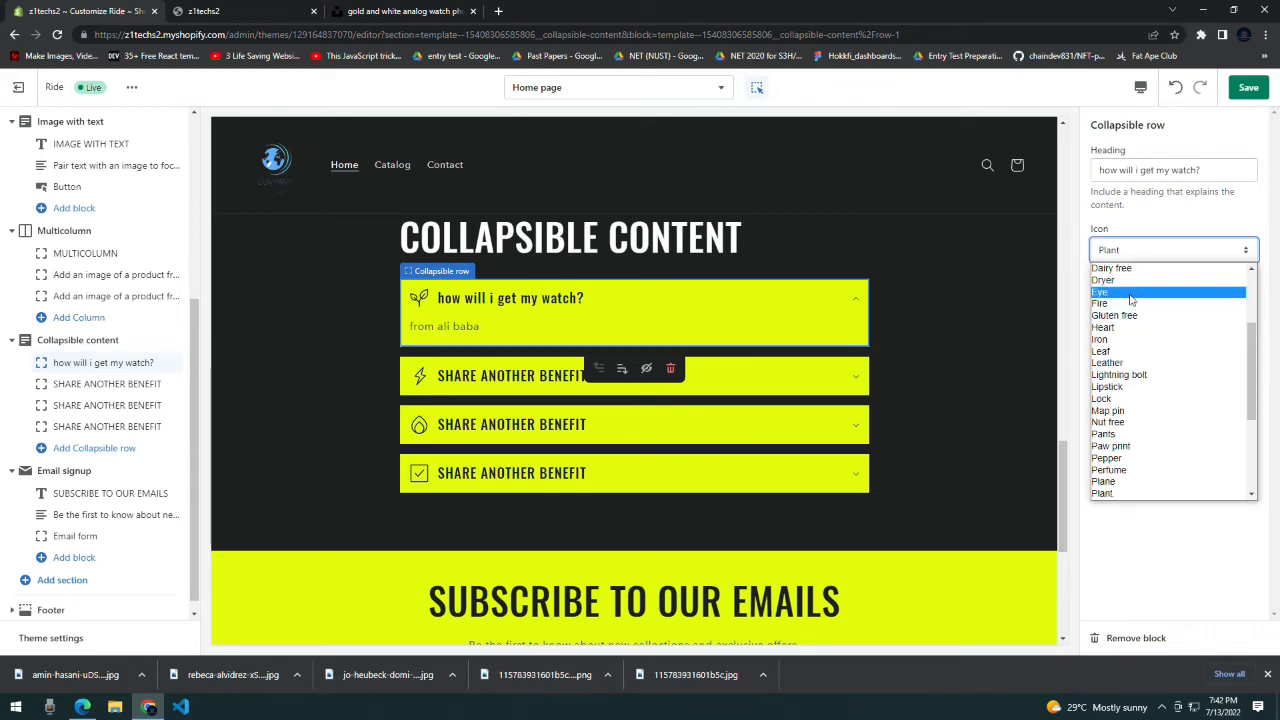
pyautogui.click(1131, 290)
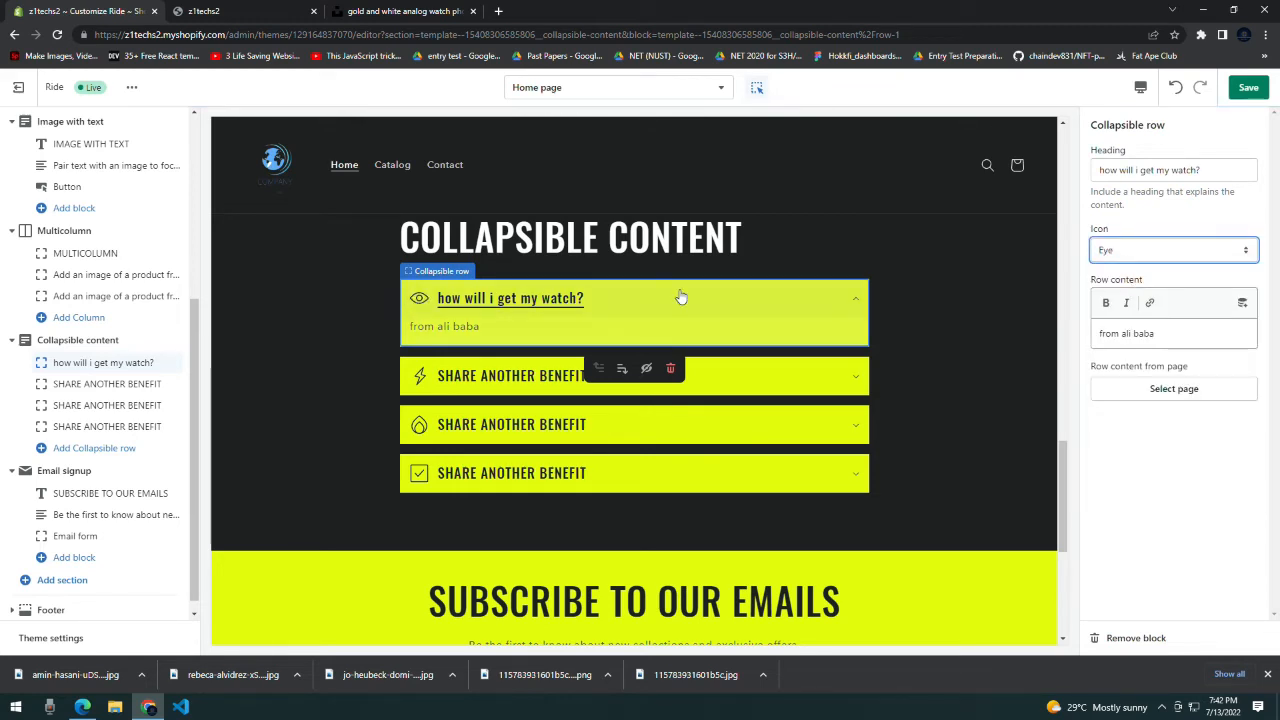
pyautogui.click(1131, 250)
pyautogui.click(1126, 297)
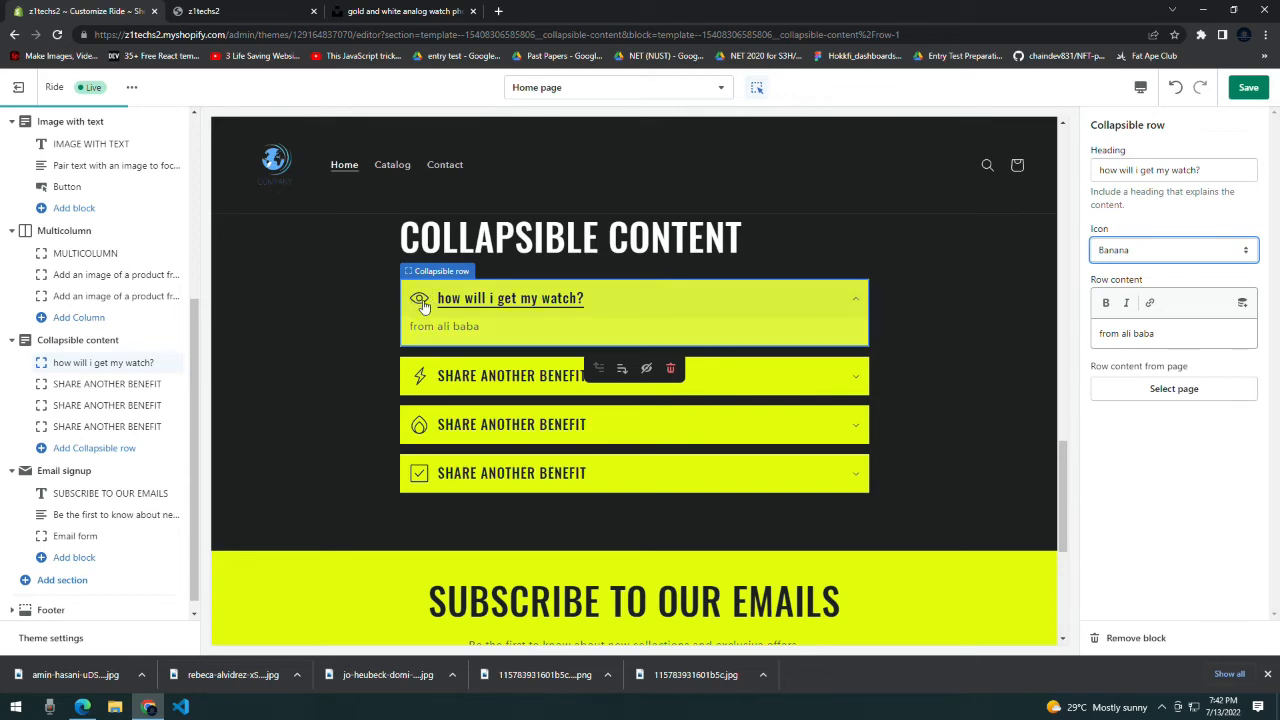
pyautogui.click(1131, 250)
pyautogui.click(1130, 449)
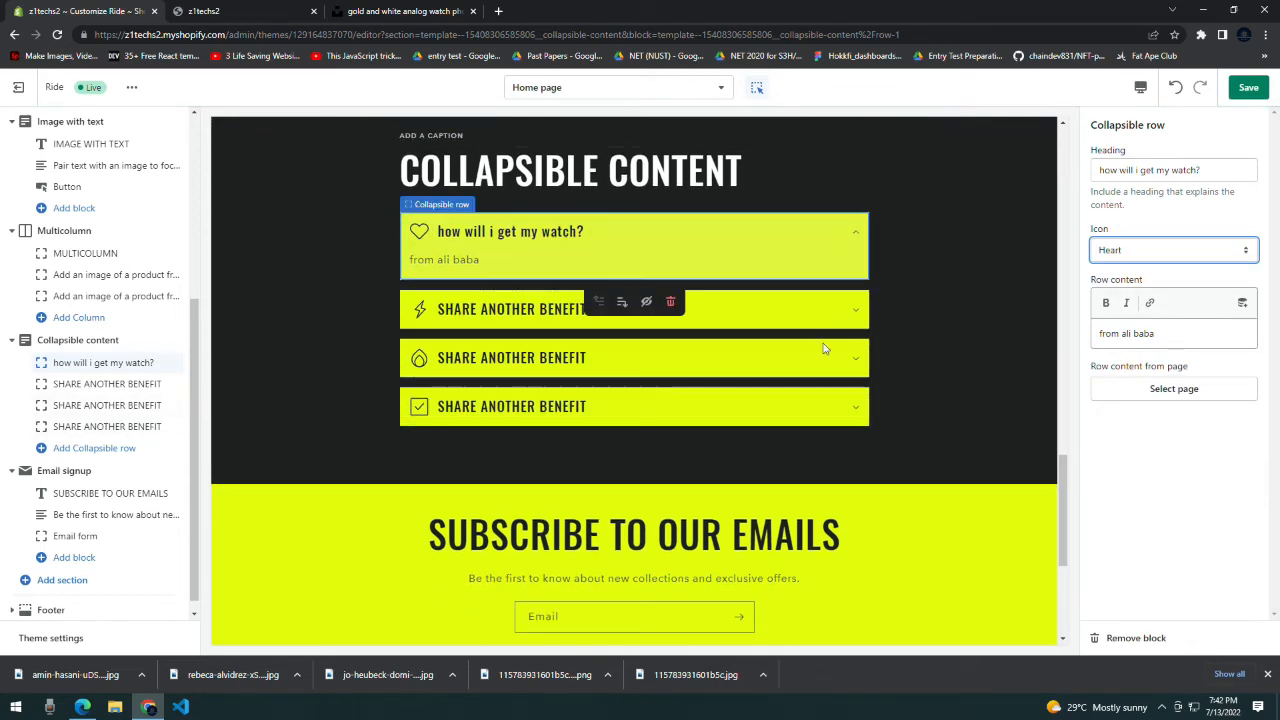
# - Examine the Email signup section's settings and try out its email field in the preview
pyautogui.scroll(-2, 824, 349)
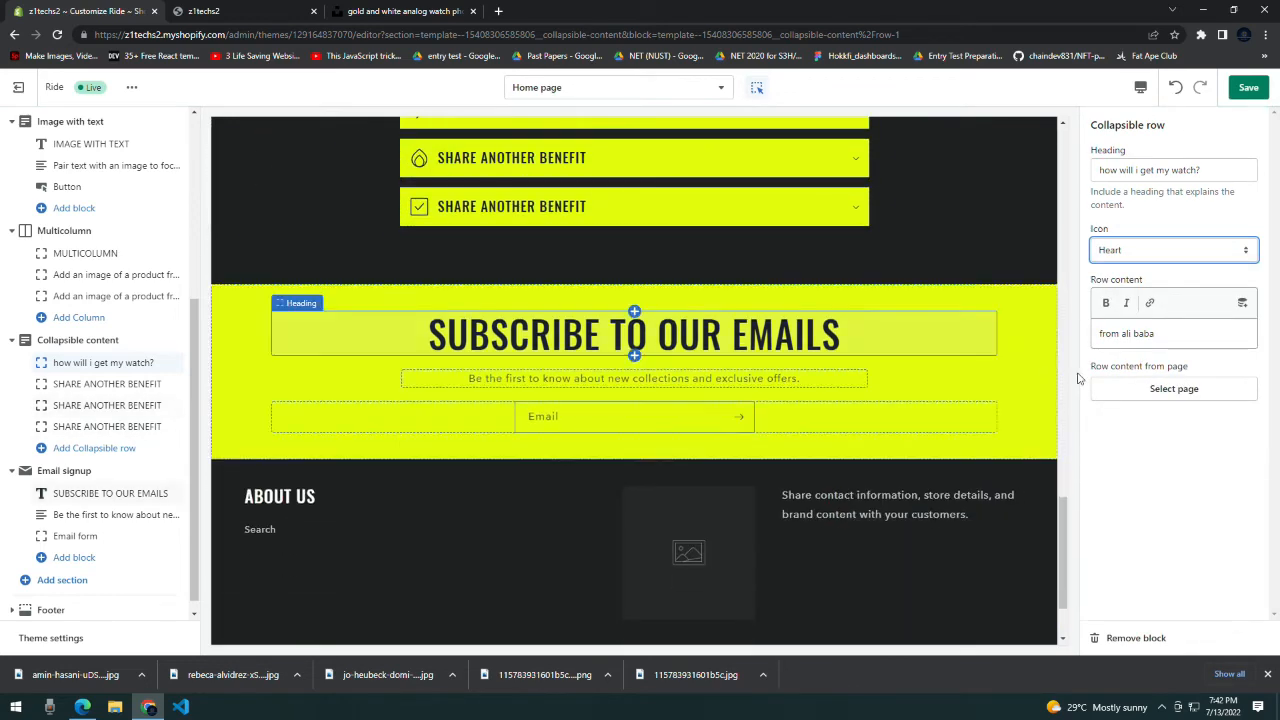
pyautogui.click(82, 462)
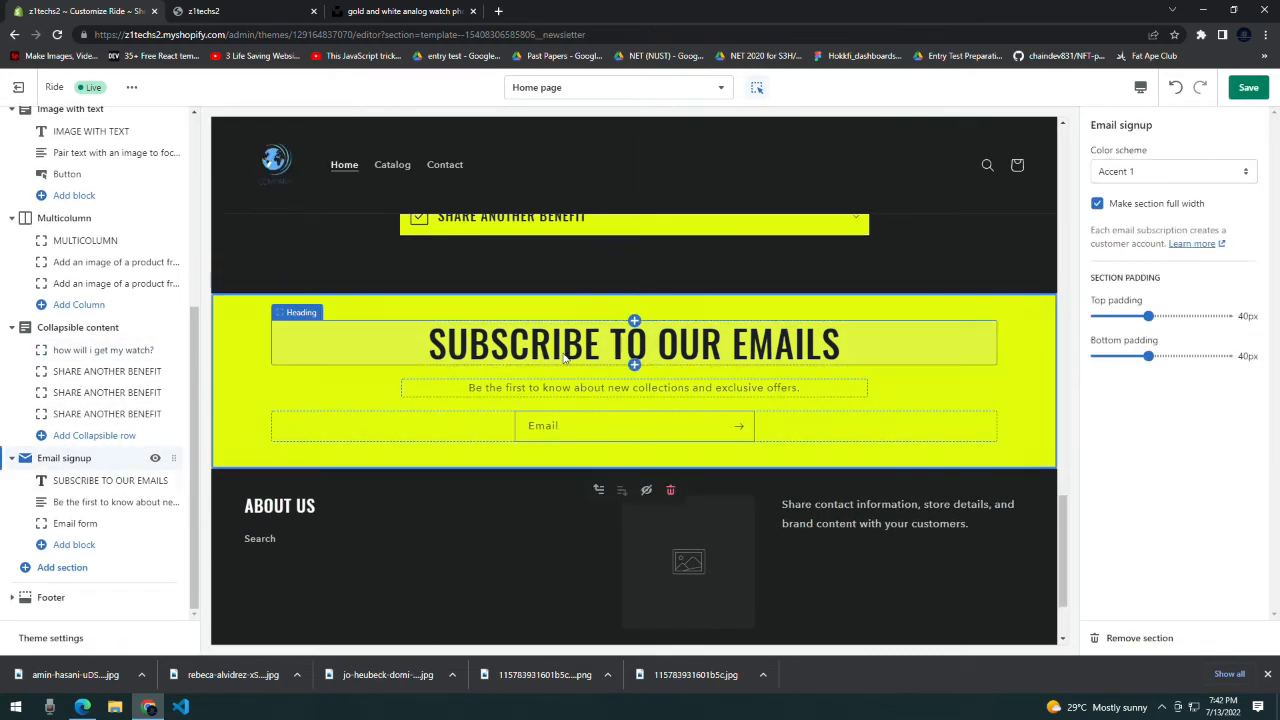
pyautogui.click(634, 430)
pyautogui.click(572, 421)
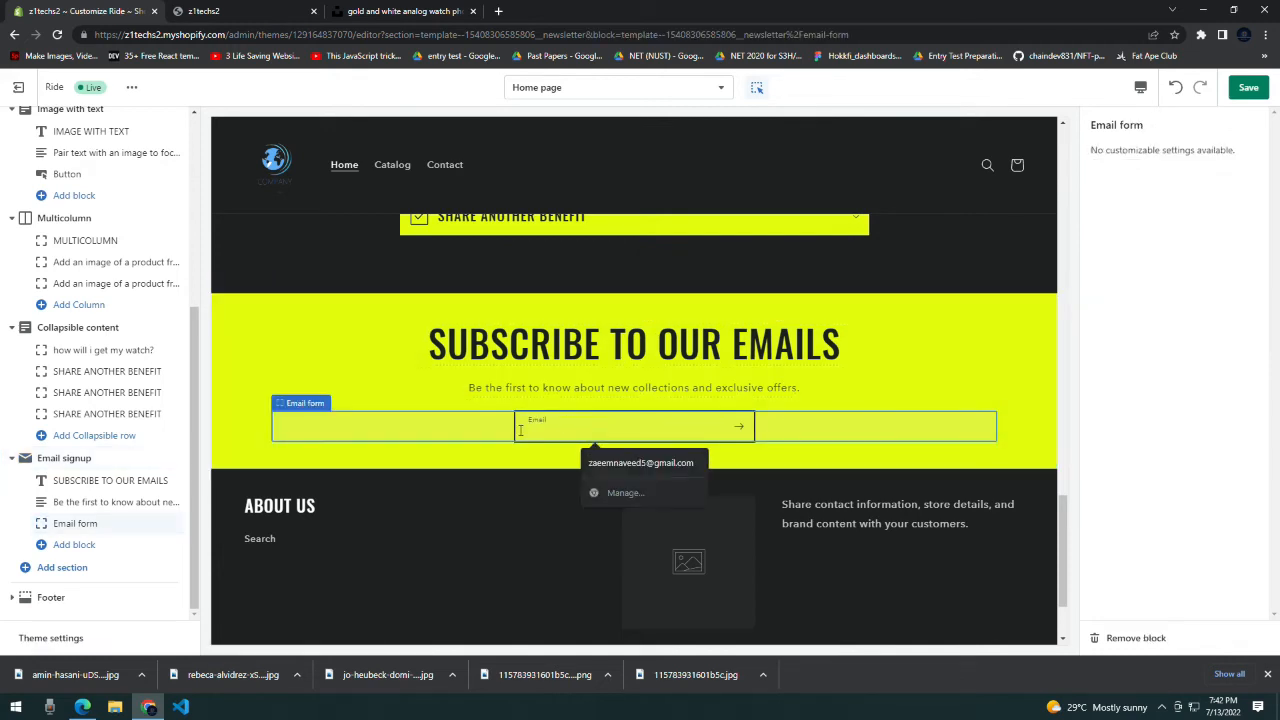
pyautogui.click(350, 436)
pyautogui.click(532, 424)
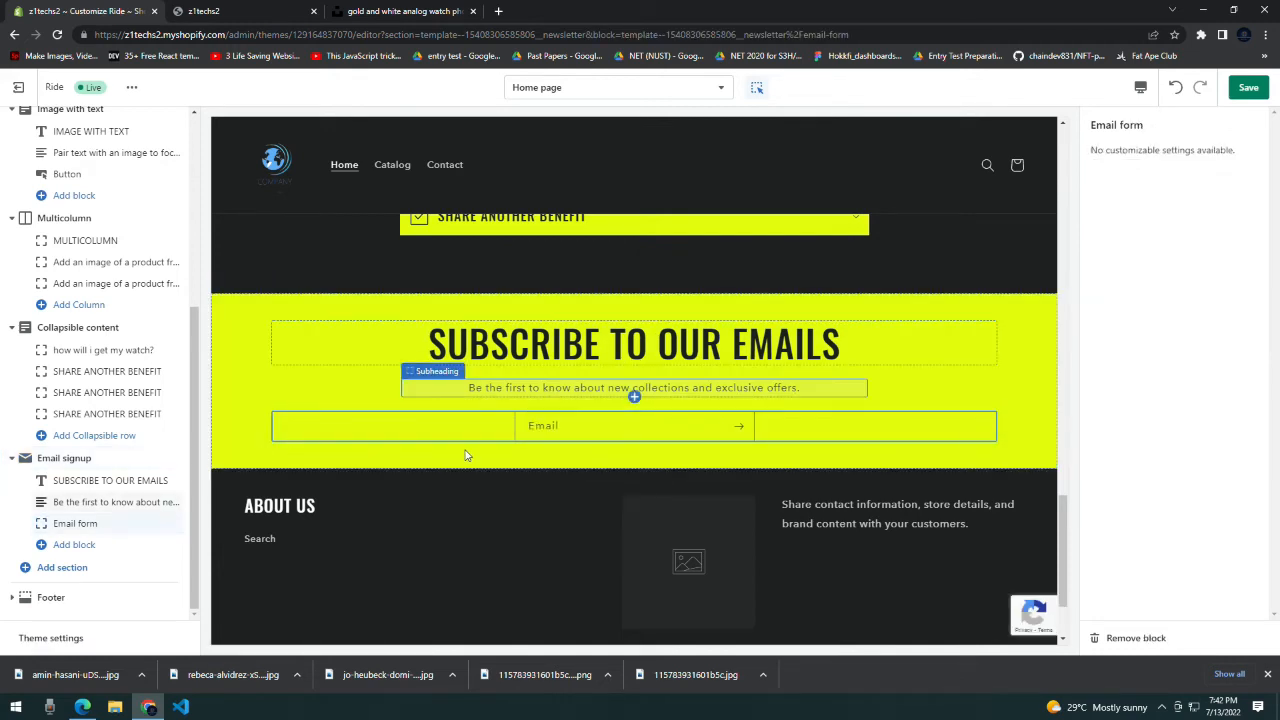
# - Review the settings of the Email signup section's heading, subheading and email form blocks
pyautogui.click(80, 480)
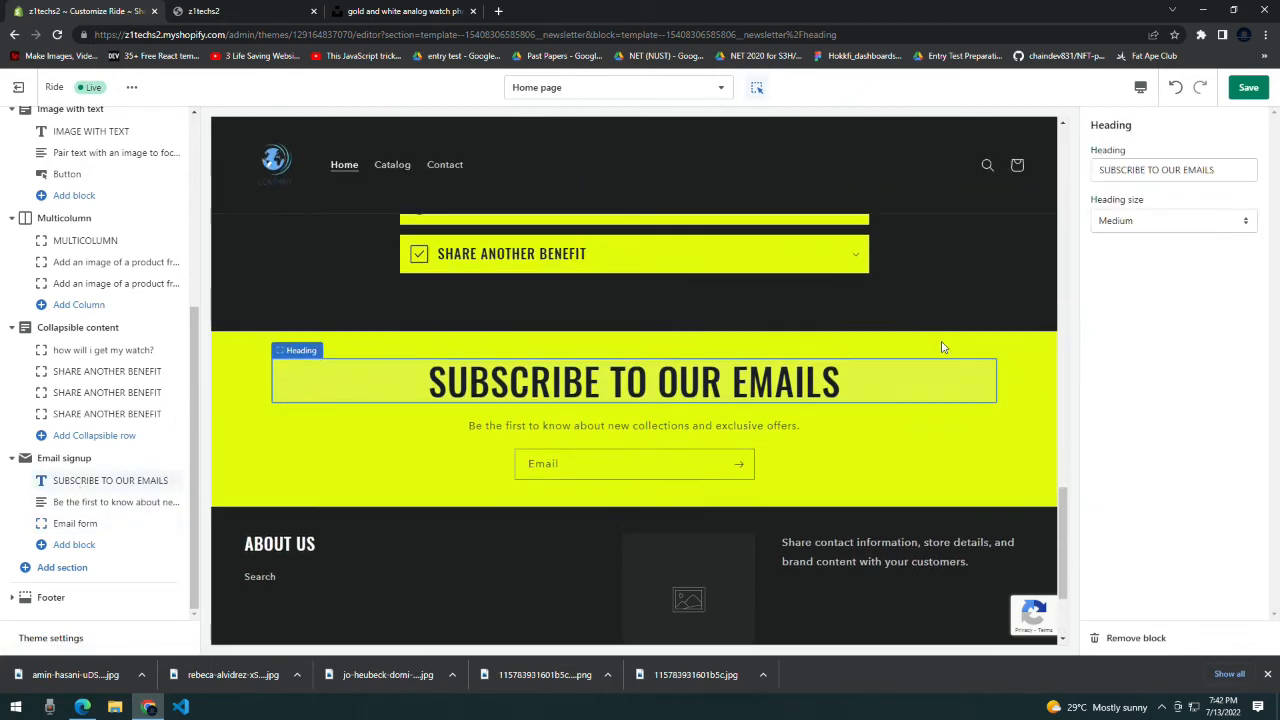
pyautogui.doubleClick(1188, 171)
pyautogui.click(1141, 222)
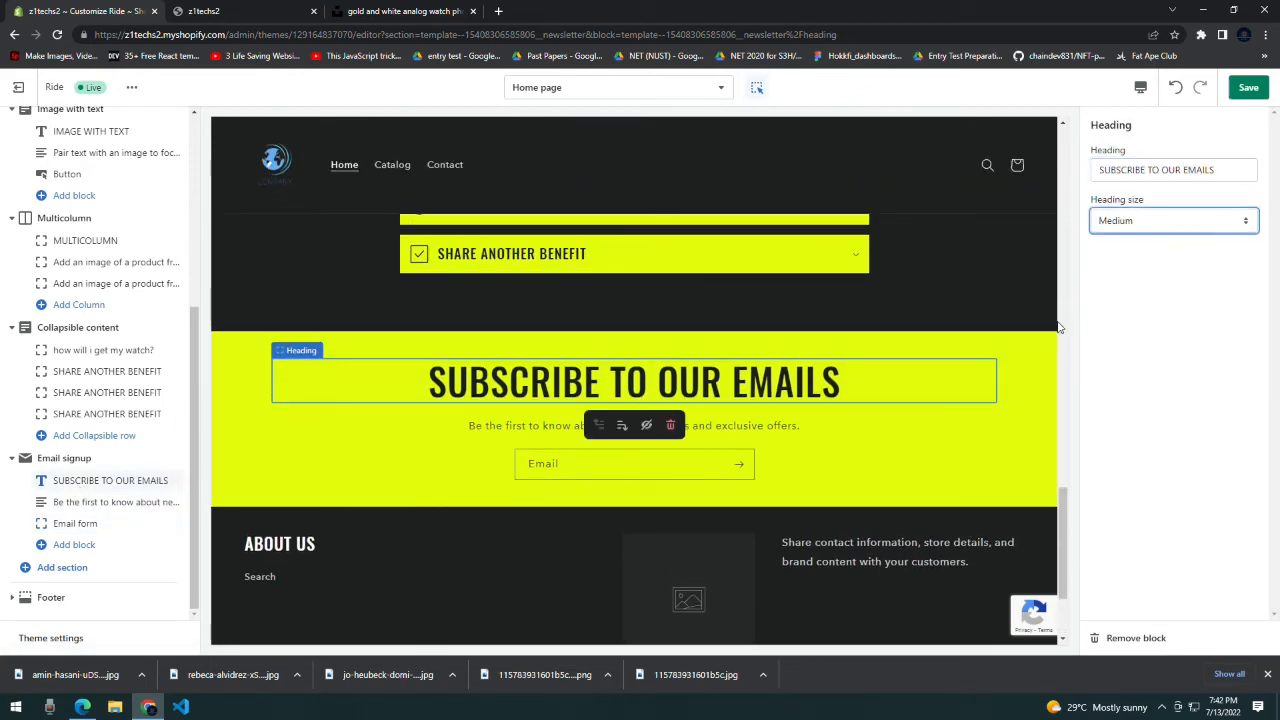
pyautogui.click(90, 502)
pyautogui.doubleClick(1170, 204)
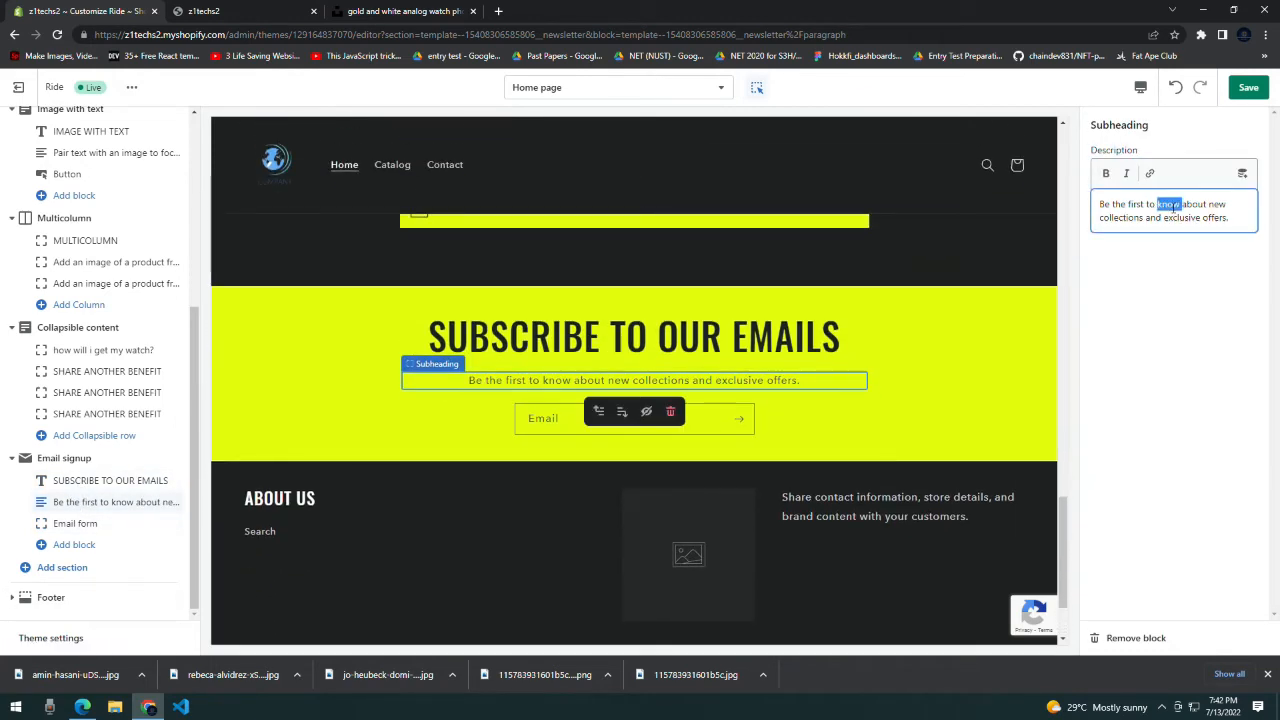
pyautogui.click(80, 523)
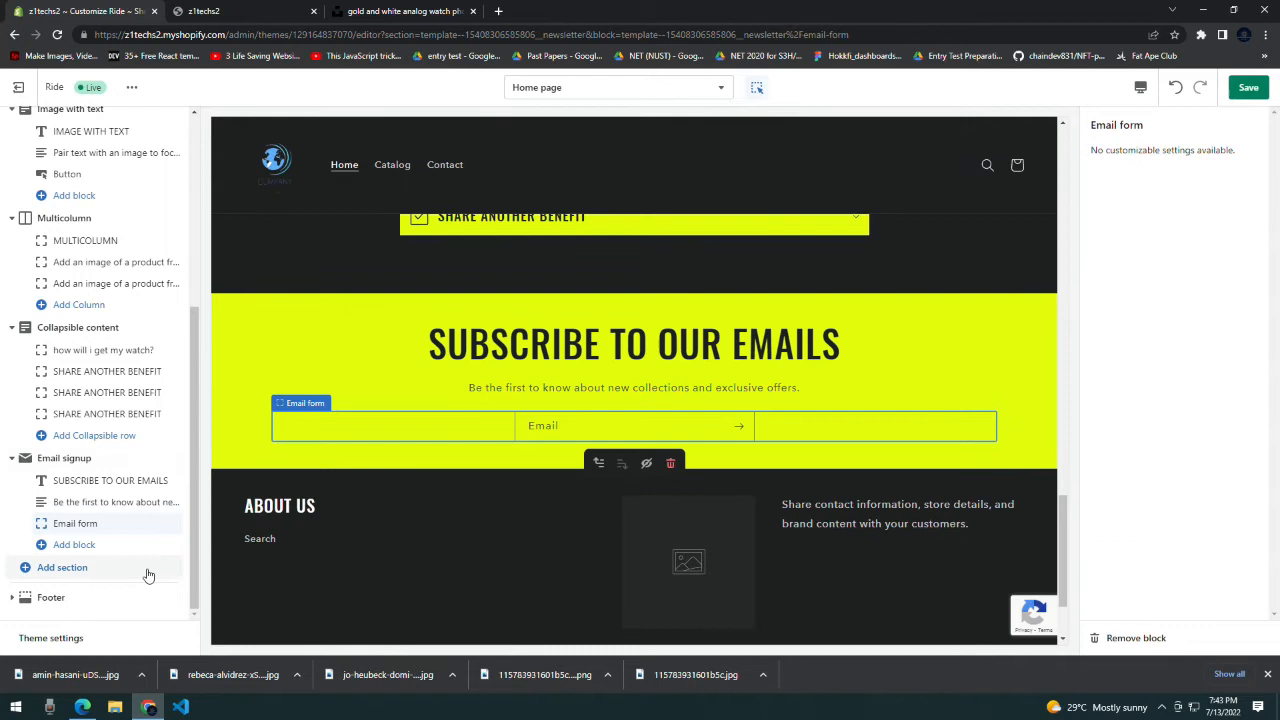
# - Expand the Footer section and open the settings of its ABOUT US menu block
pyautogui.click(58, 458)
pyautogui.click(32, 597)
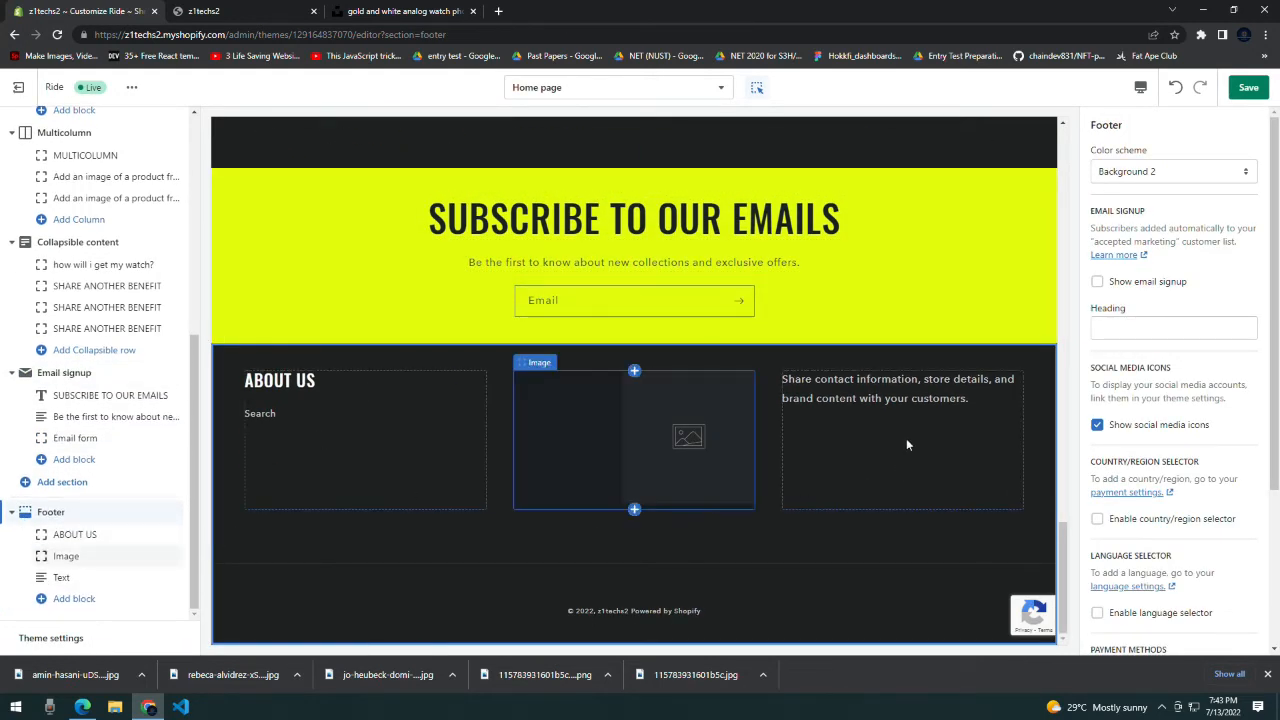
pyautogui.click(75, 535)
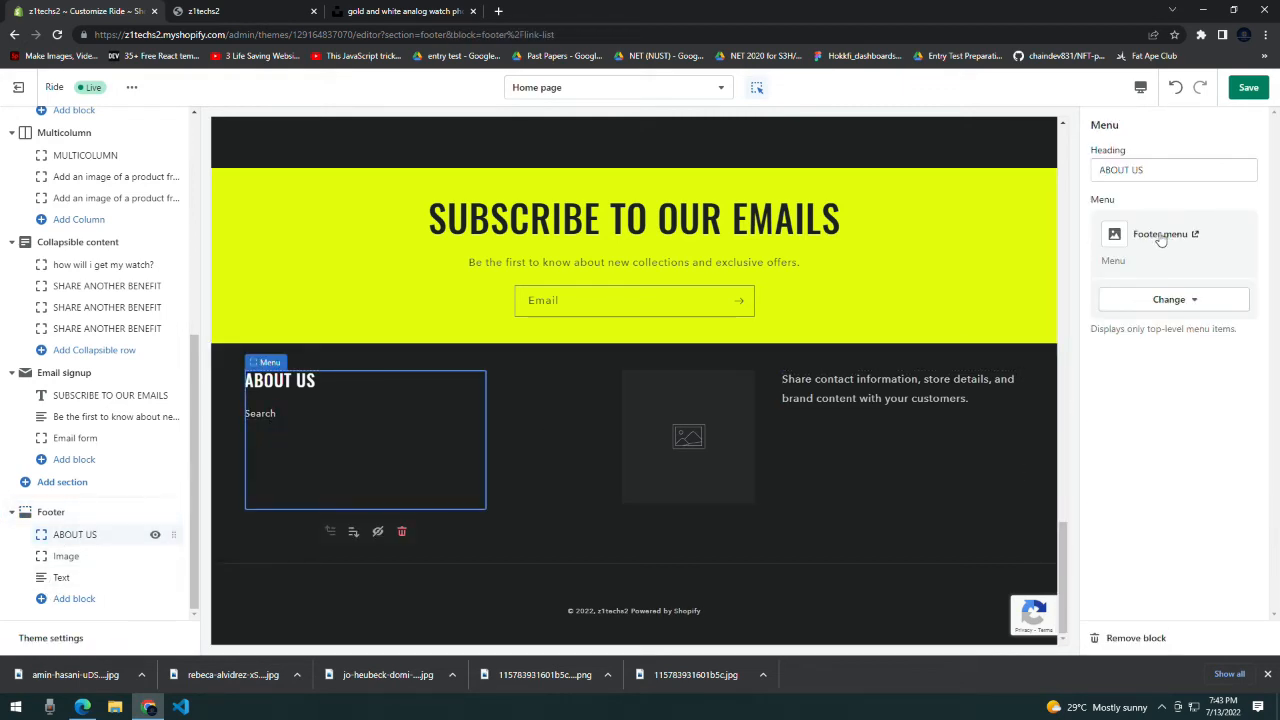
# - Look at the earlier storefront preview in the other browser tab and return to the theme editor
pyautogui.click(277, 10)
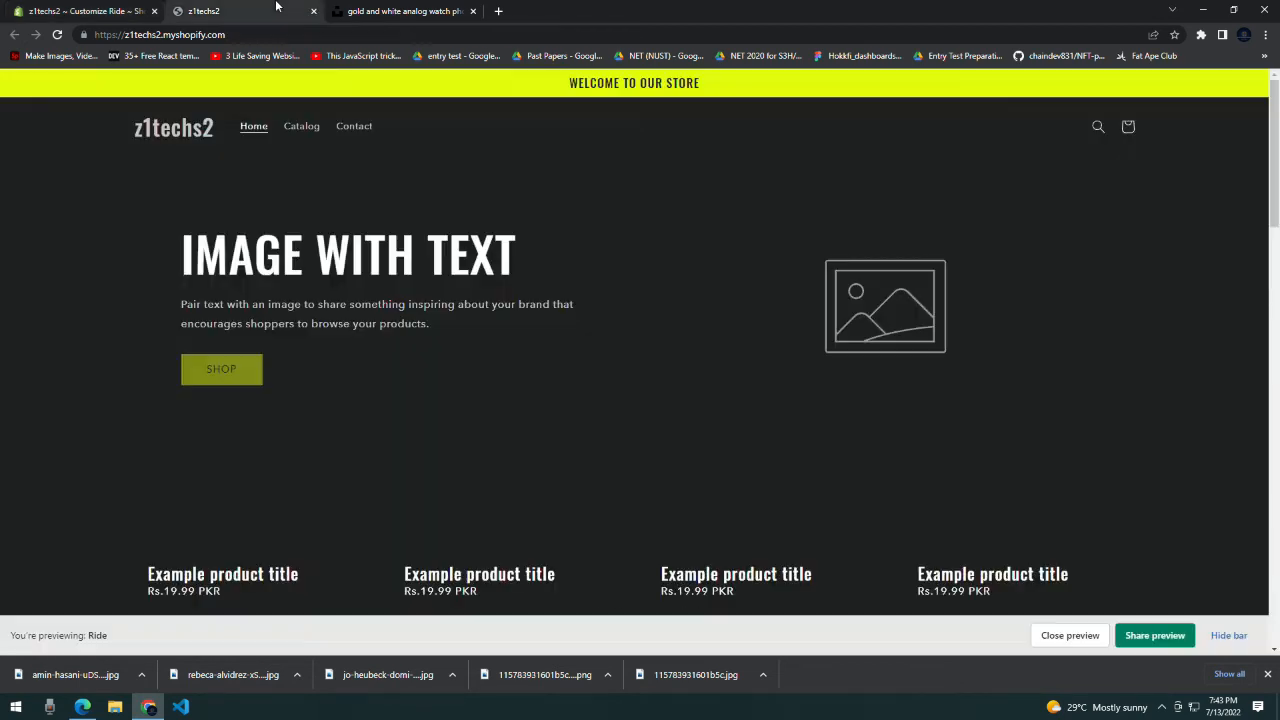
pyautogui.click(112, 6)
pyautogui.click(278, 8)
pyautogui.click(134, 6)
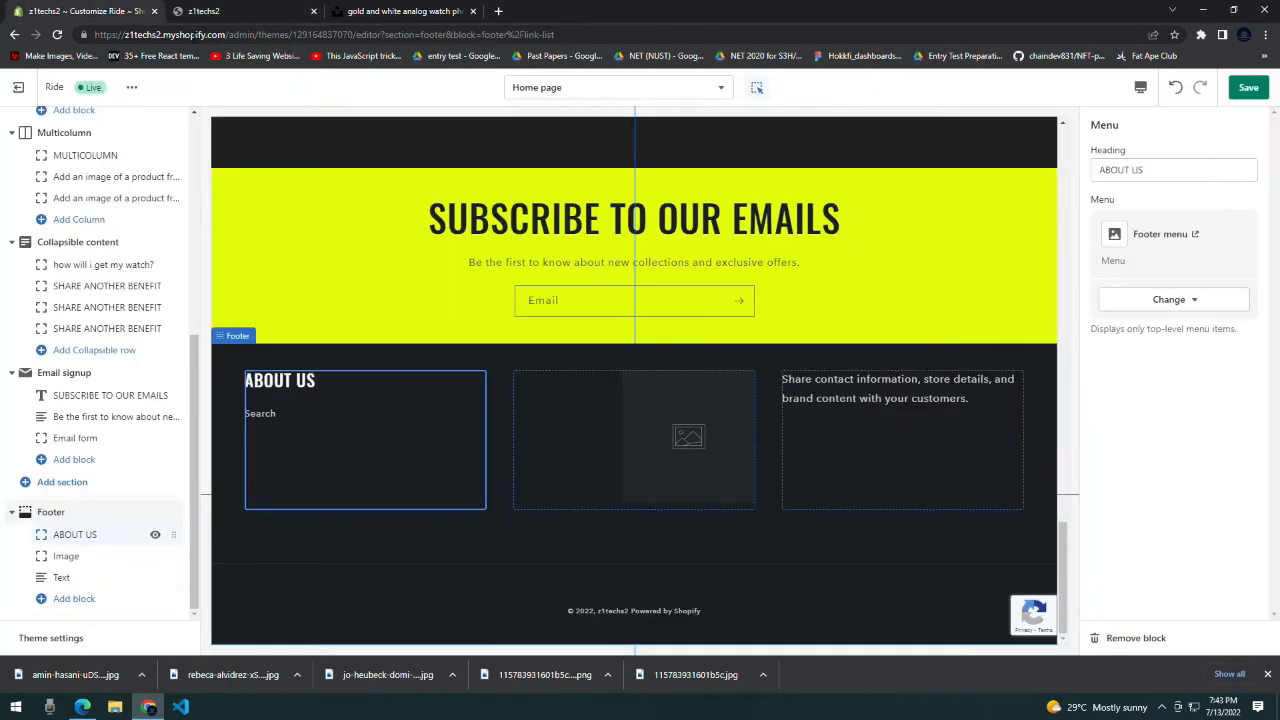
# - Open the theme editor's current address in a new browser tab and dismiss the downloads bar
pyautogui.click(203, 37)
pyautogui.hotkey('ctrl', 'c')
pyautogui.click(499, 11)
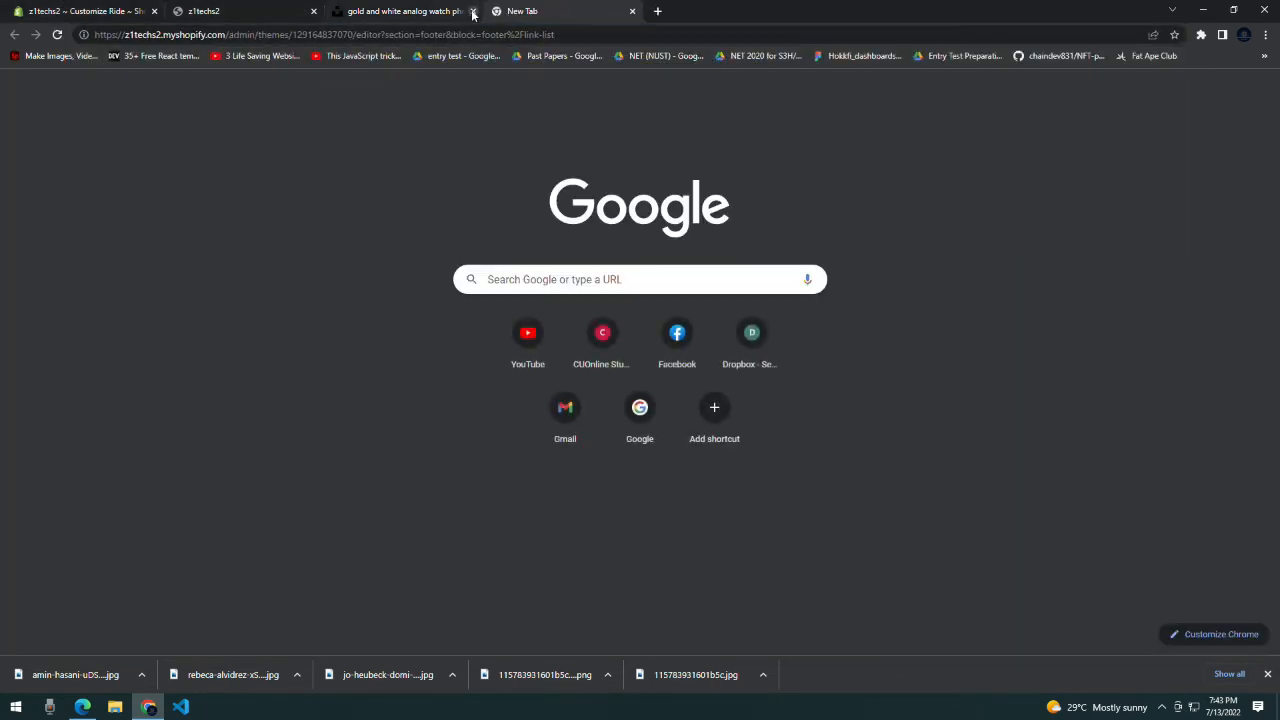
pyautogui.press('Return')
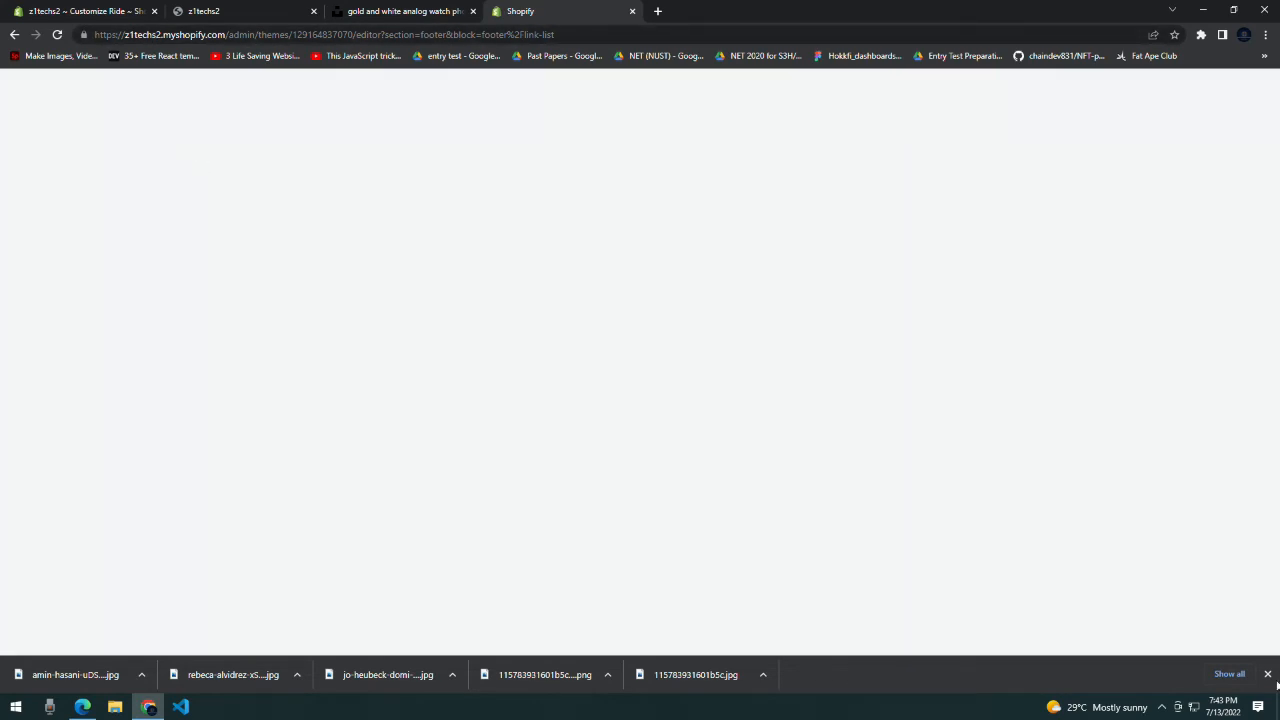
pyautogui.click(1267, 674)
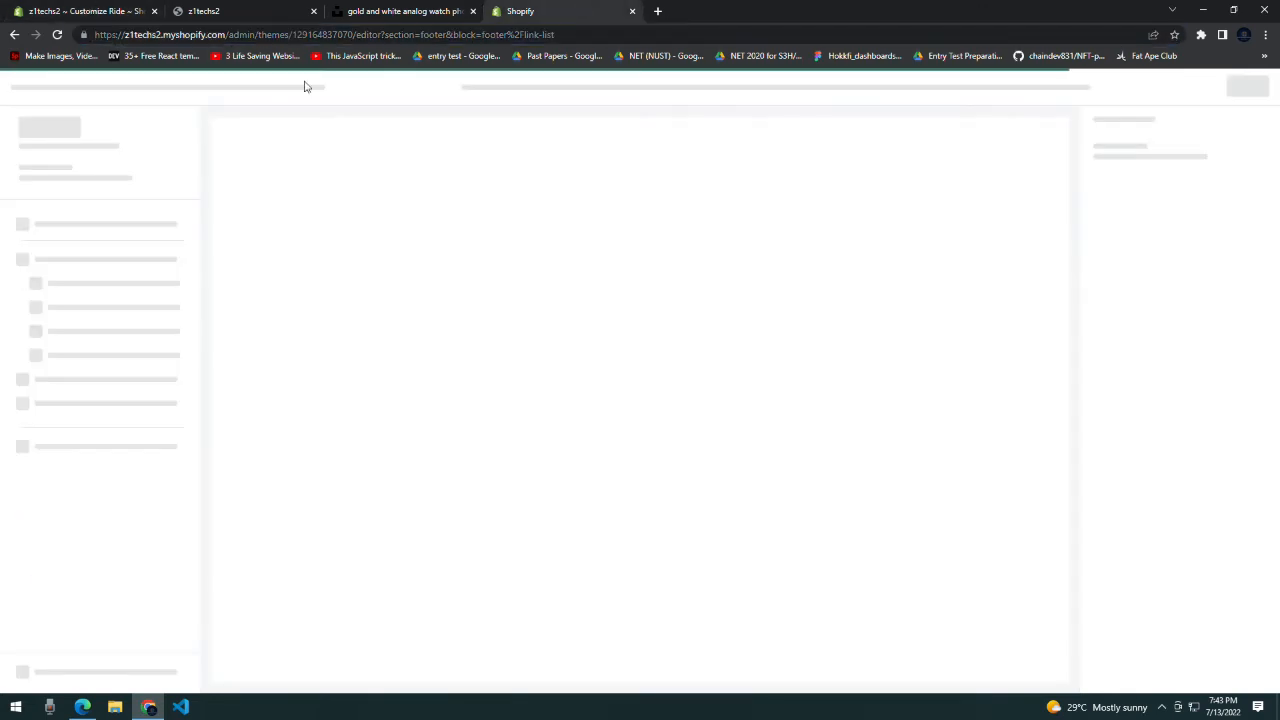
# - Load the storefront home page at z1techs2.myshopify.com in the new tab and reload it
pyautogui.moveTo(228, 34); pyautogui.dragTo(625, 34)
pyautogui.press('BackSpace')
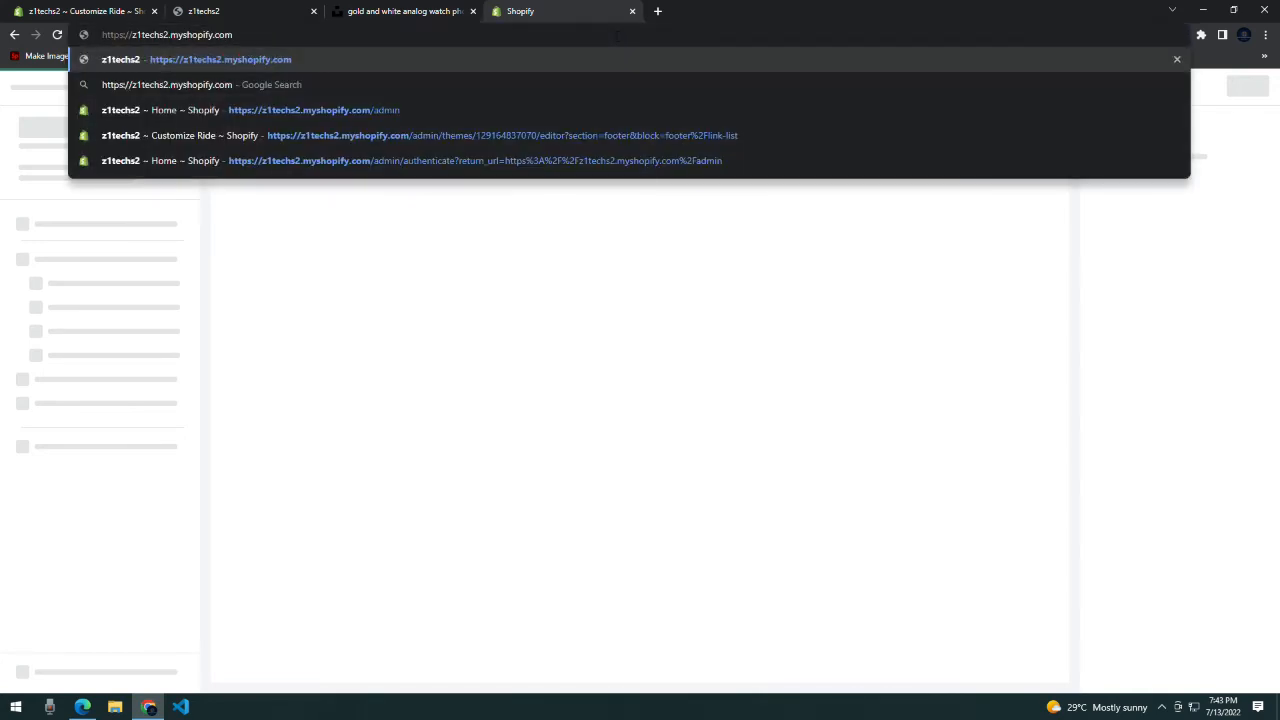
pyautogui.press('Return')
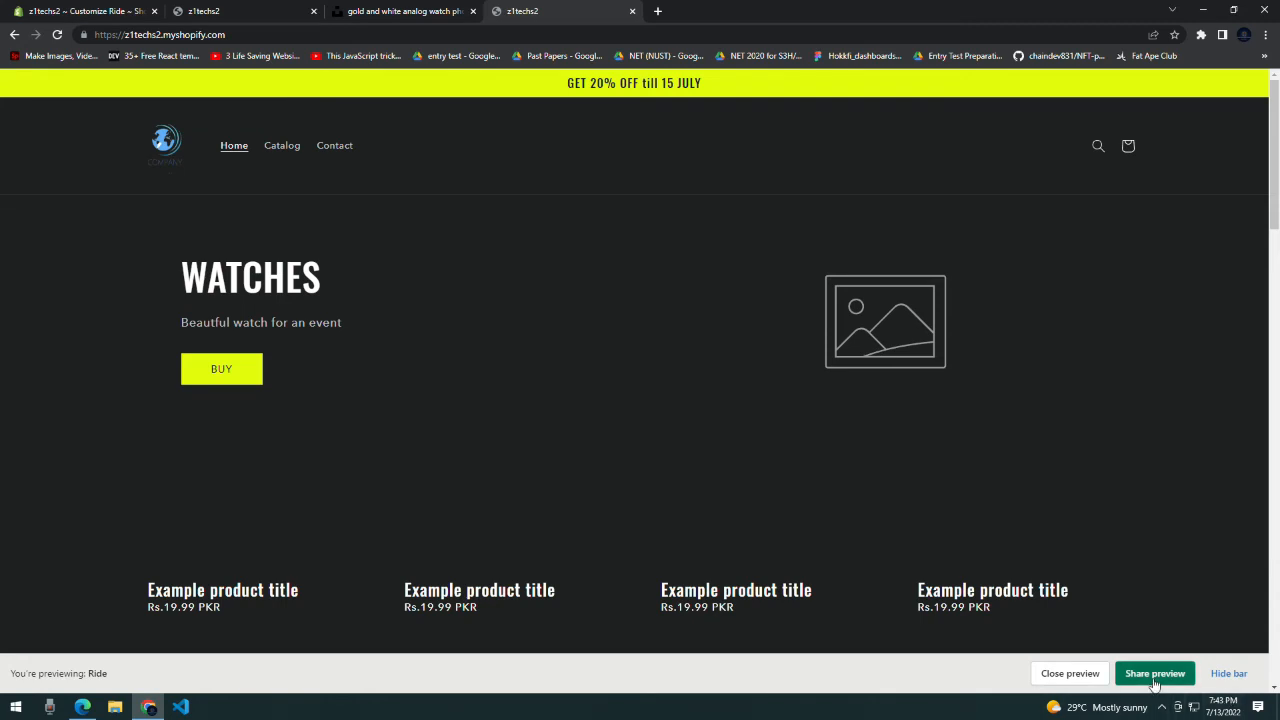
pyautogui.click(185, 34)
pyautogui.press('Return')
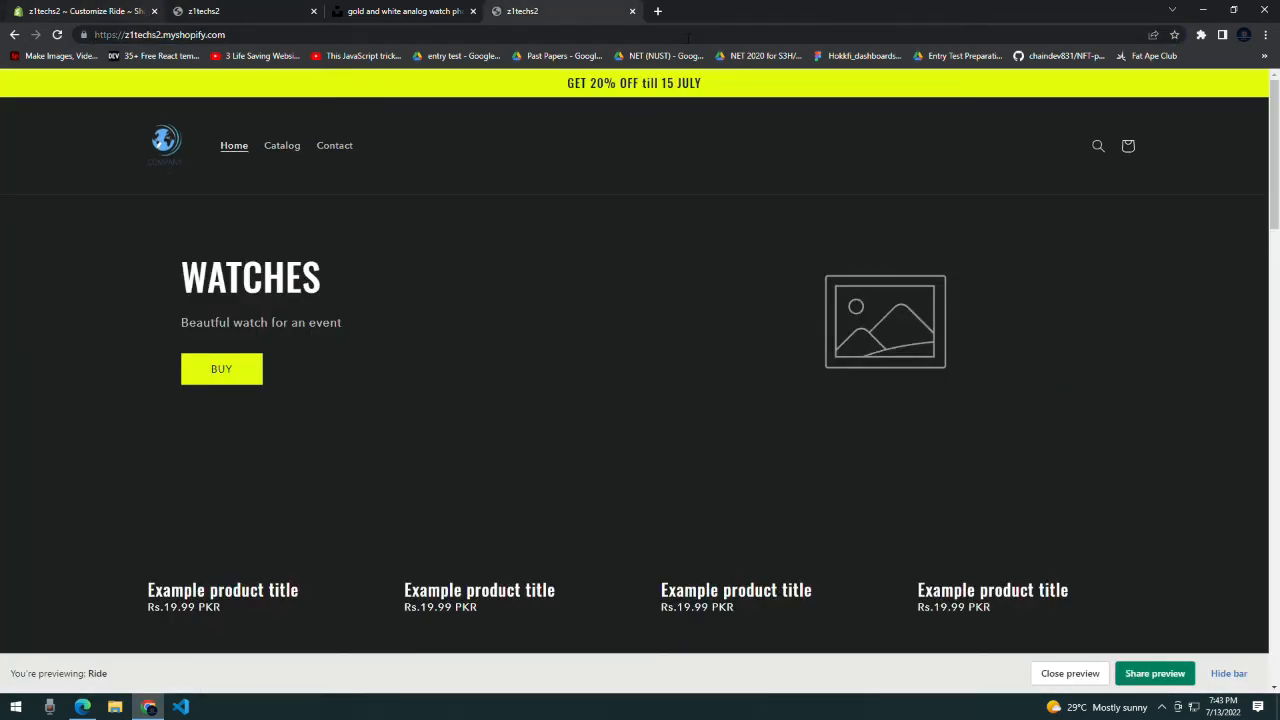
# - Reopen the copied theme editor address in the new tab and return to the original editor tab
pyautogui.click(640, 35)
pyautogui.hotkey('ctrl', 'v')
pyautogui.press('Return')
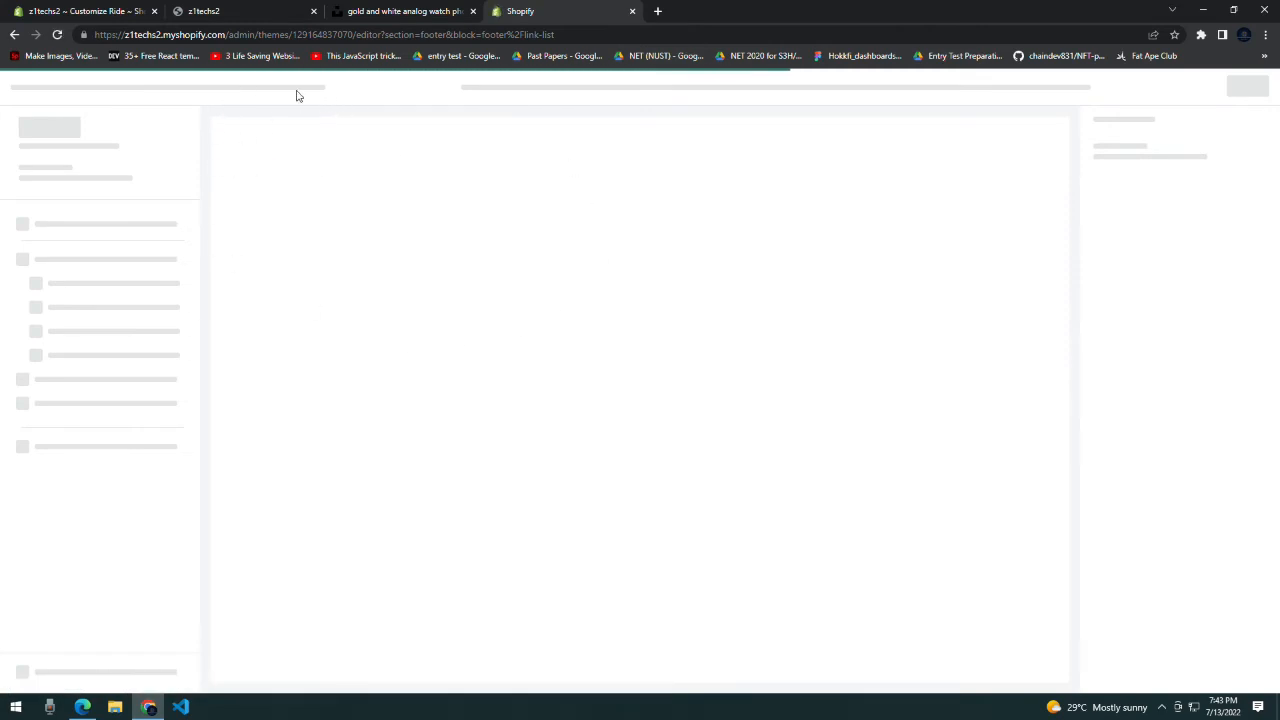
pyautogui.click(463, 10)
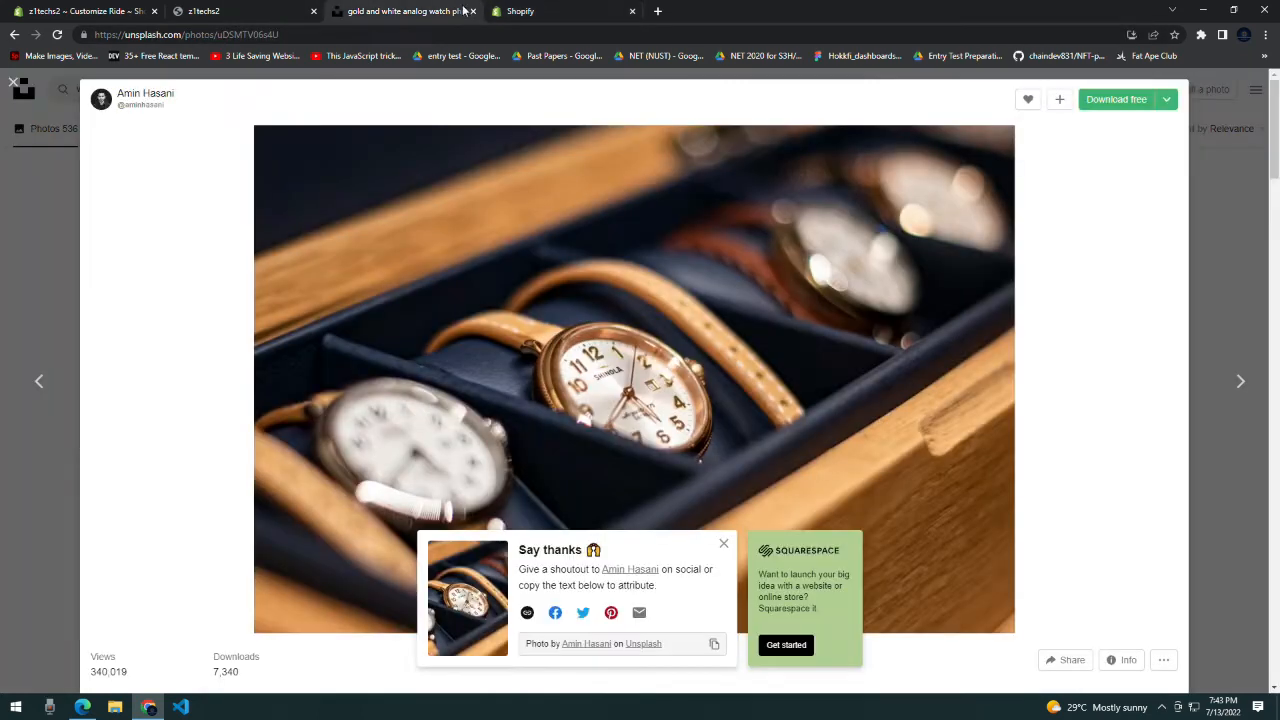
pyautogui.click(110, 10)
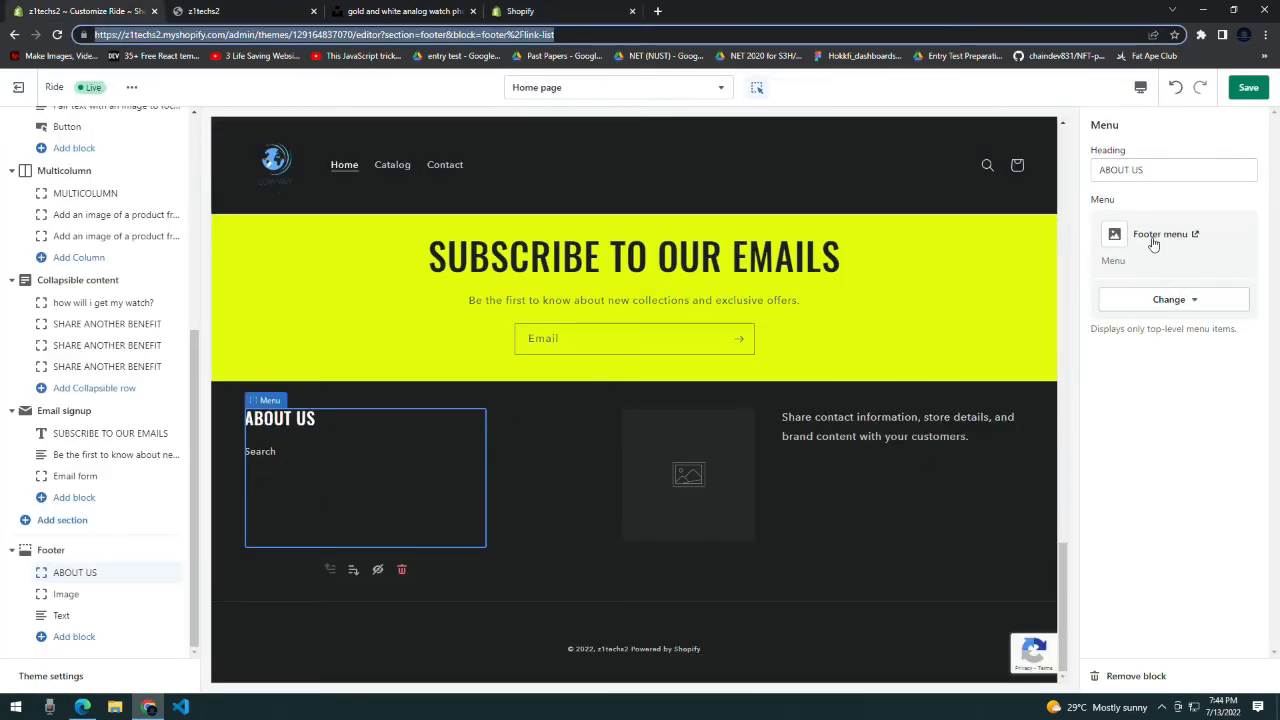
# - Select the Footer section in the home page preview and look over its settings and the section list
pyautogui.click(643, 651)
pyautogui.click(755, 151)
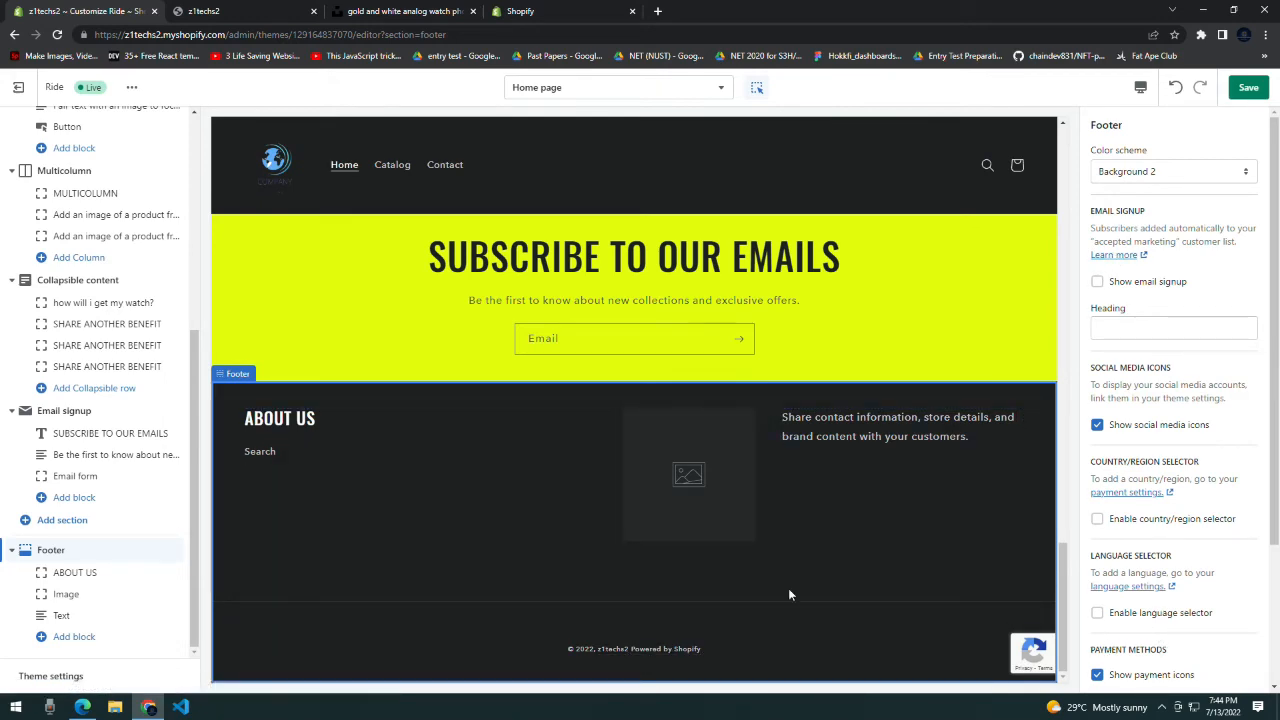
pyautogui.scroll(2, 122, 626)
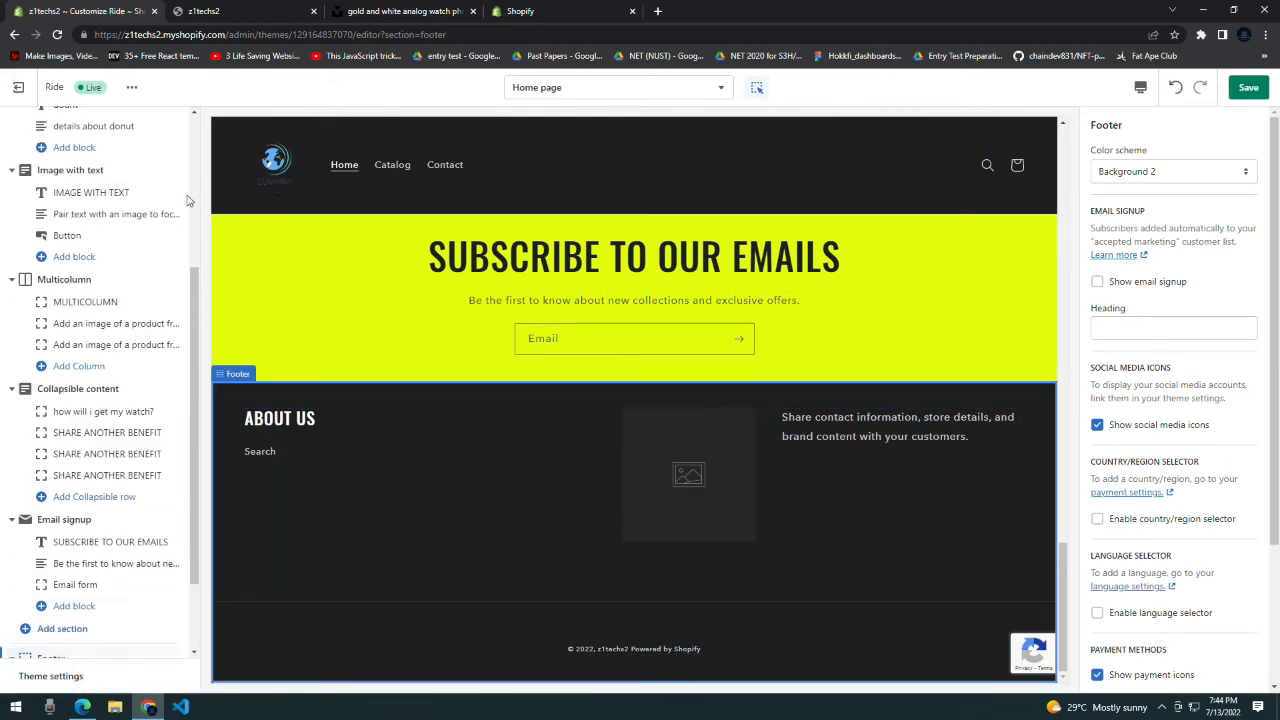
# - Load the store admin in the newly opened browser tab and open the product Collections page
pyautogui.click(577, 7)
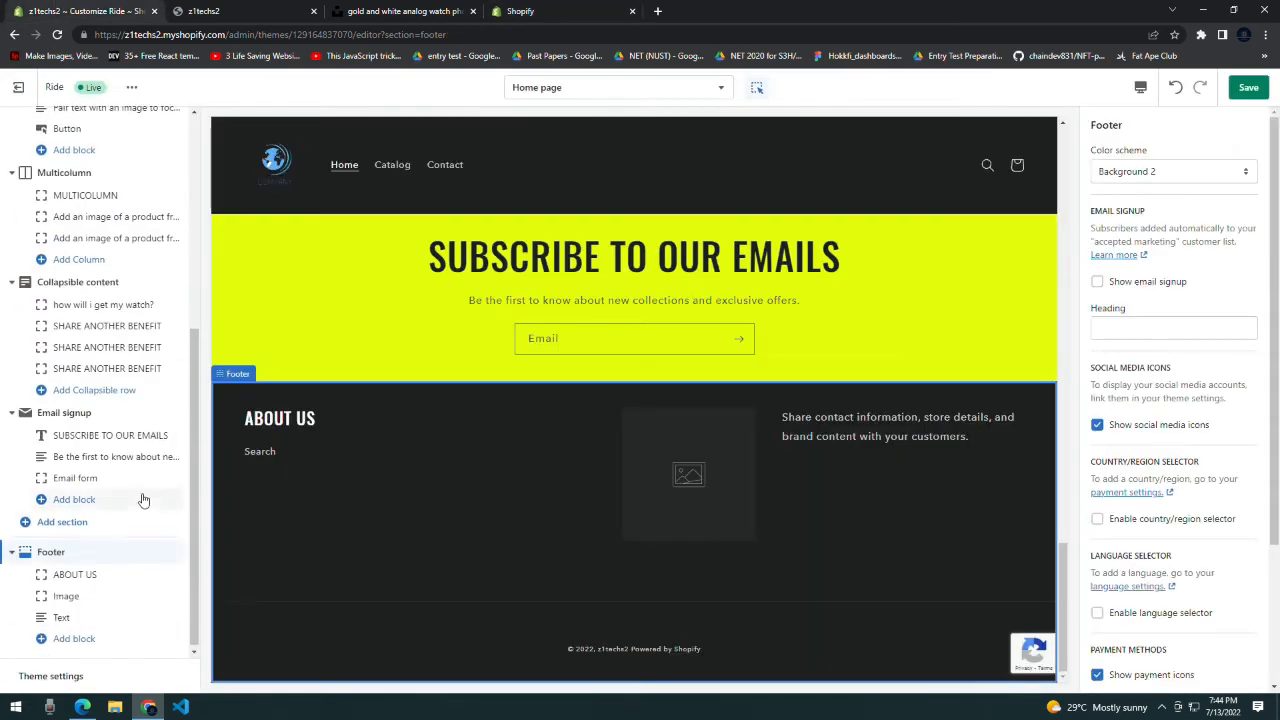
pyautogui.click(210, 11)
pyautogui.click(503, 8)
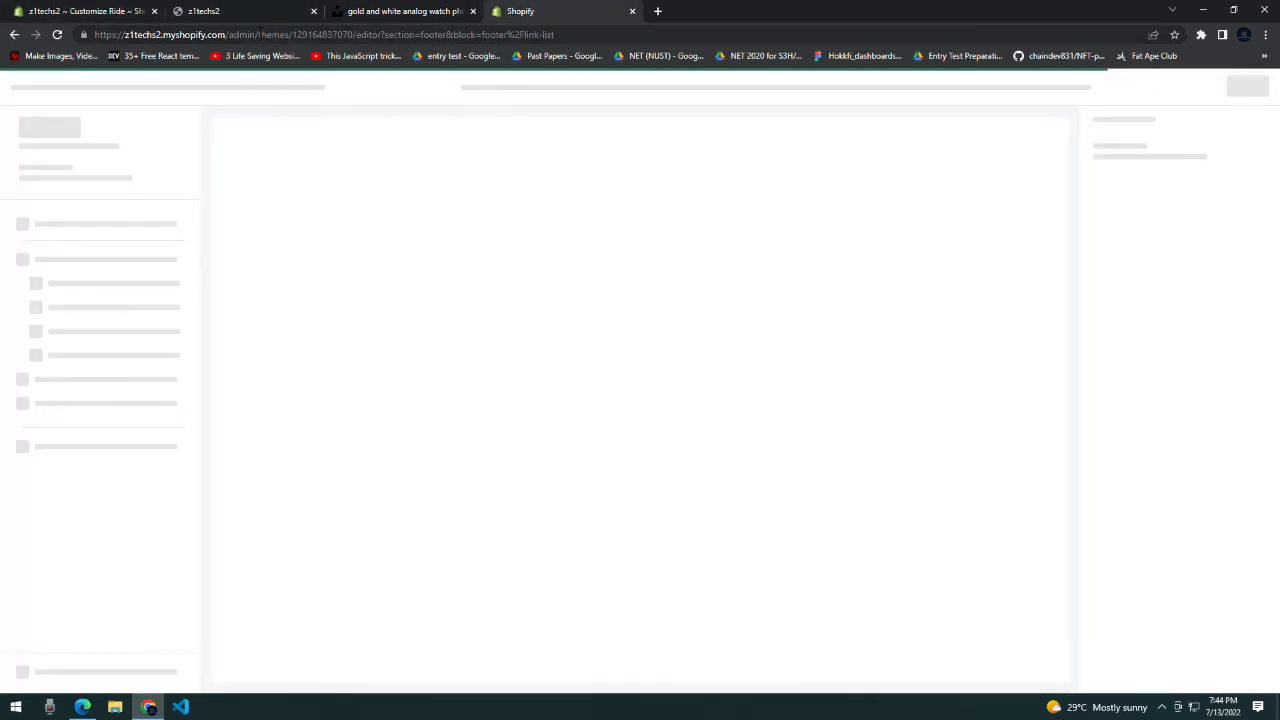
pyautogui.moveTo(258, 34); pyautogui.dragTo(556, 34)
pyautogui.press('BackSpace')
pyautogui.press('Return')
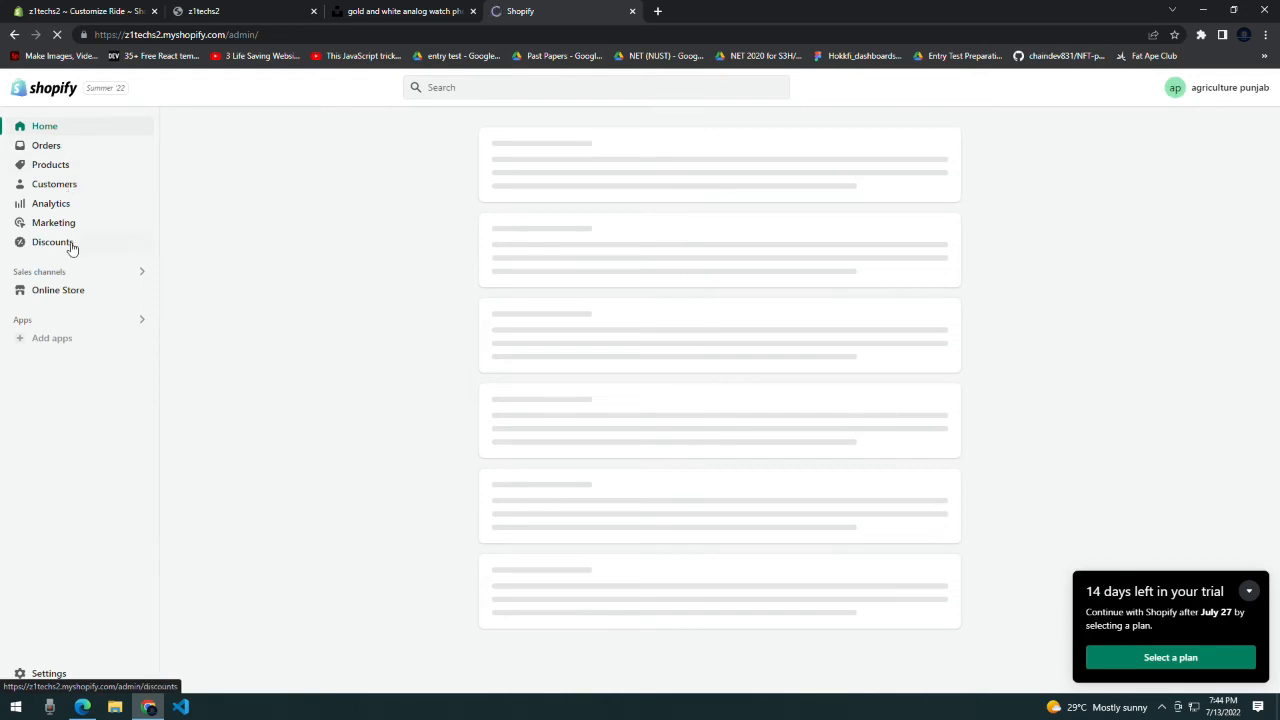
pyautogui.click(77, 166)
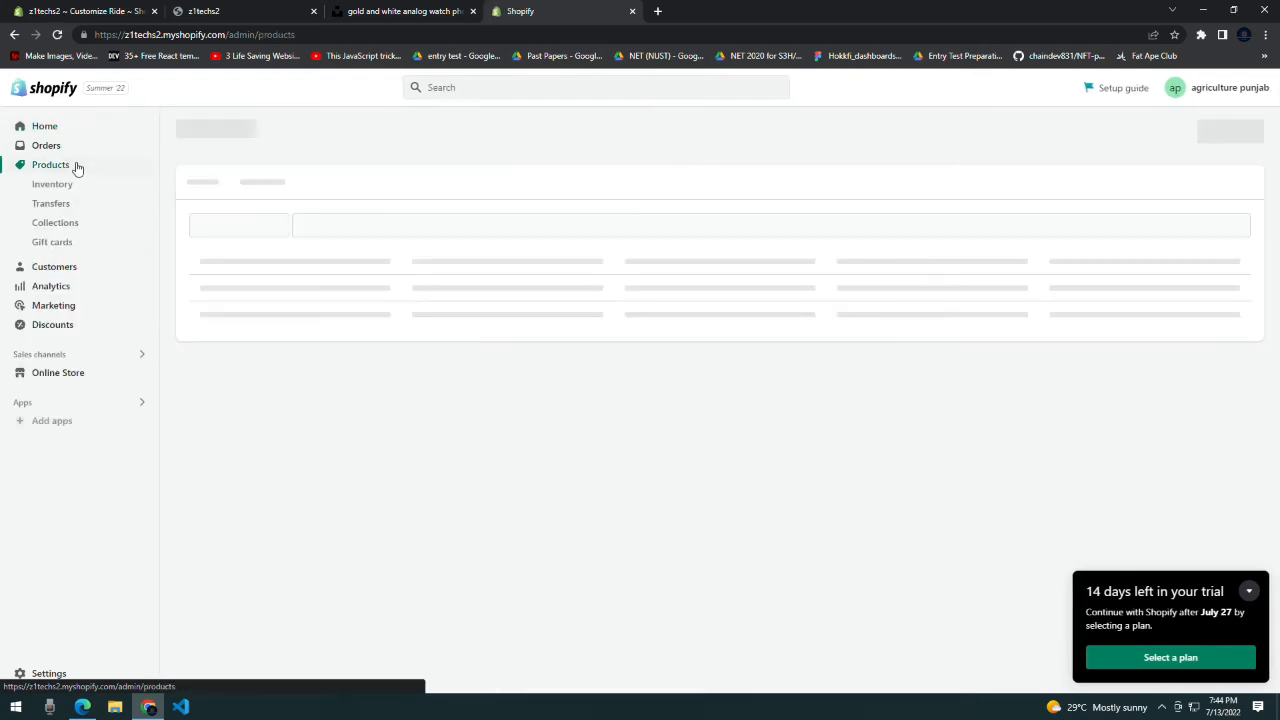
pyautogui.click(63, 226)
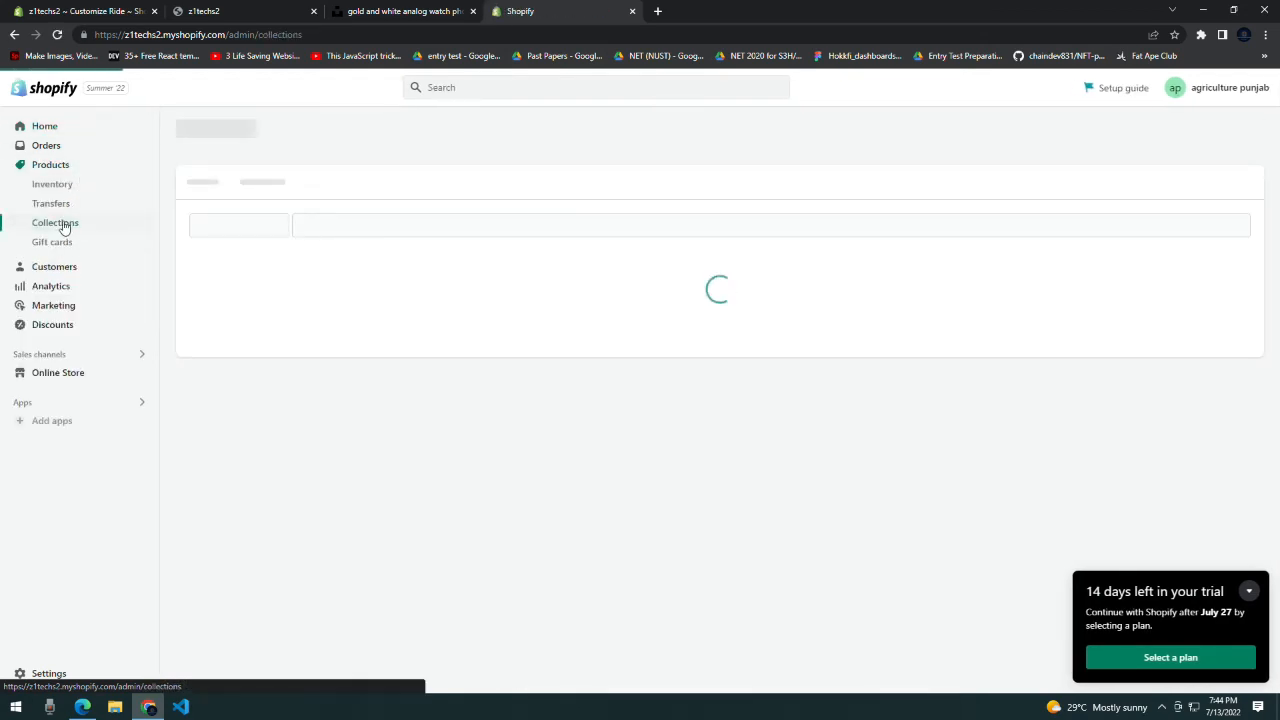
# - Return to the theme editor tab and examine the Featured collection section's settings, including its collection, layout, product card and padding options
pyautogui.click(82, 12)
pyautogui.scroll(7, 505, 335)
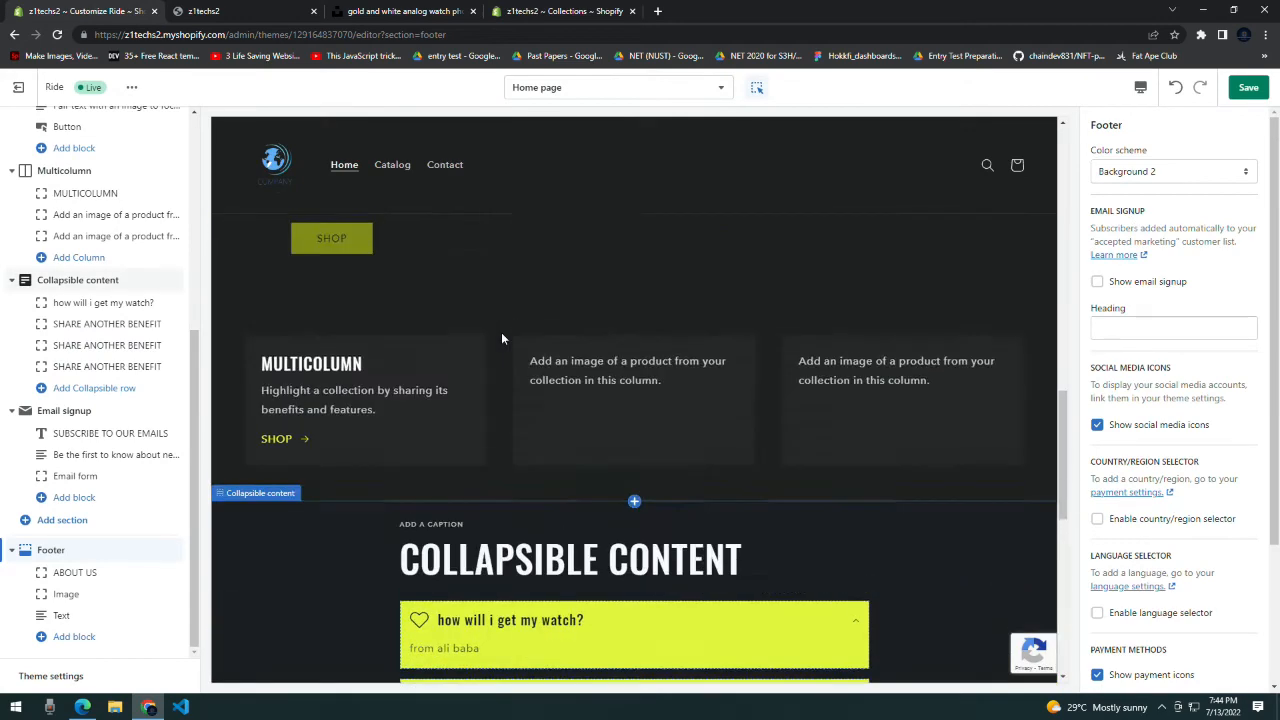
pyautogui.scroll(10, 502, 339)
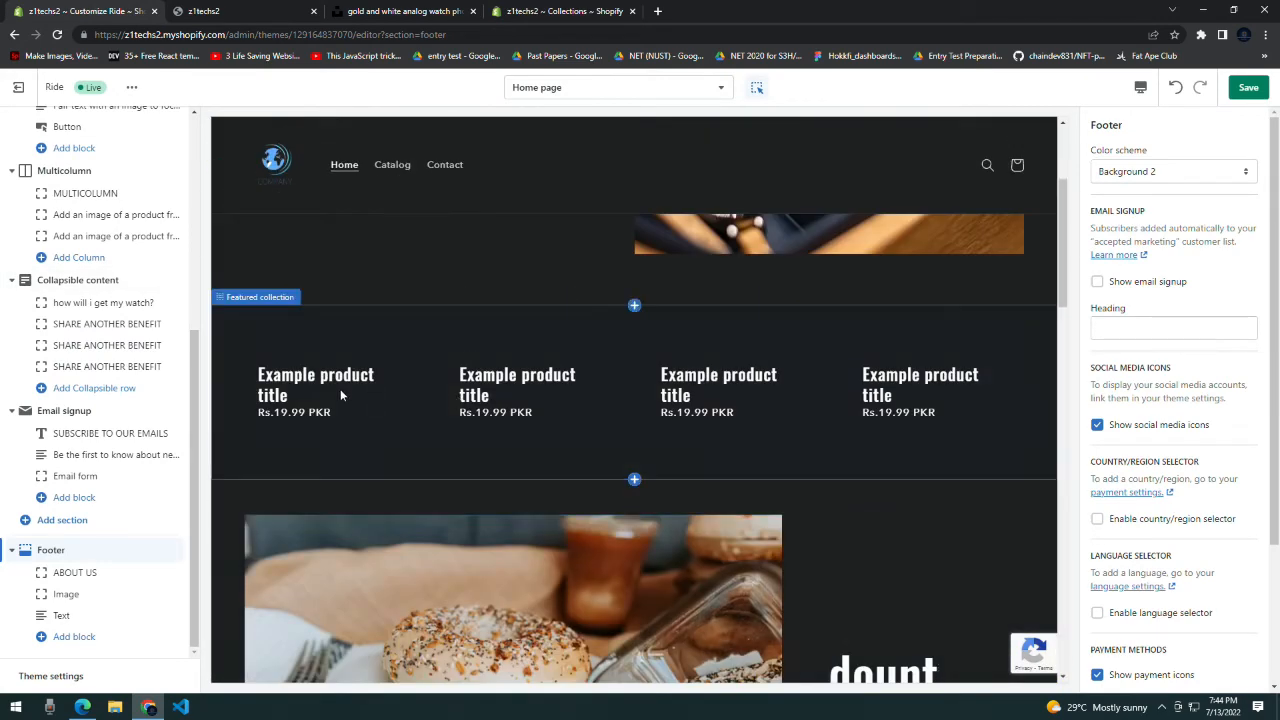
pyautogui.click(320, 362)
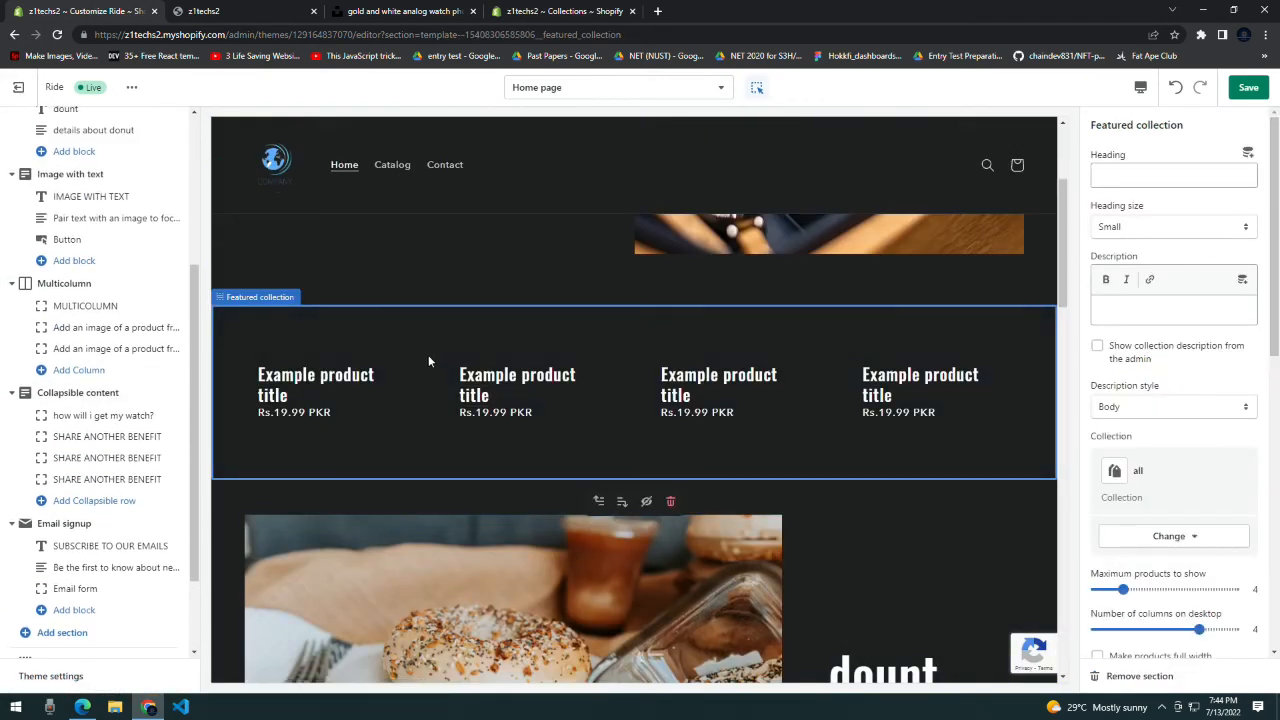
pyautogui.scroll(-2, 429, 361)
pyautogui.scroll(2, 589, 366)
pyautogui.scroll(-5, 1228, 363)
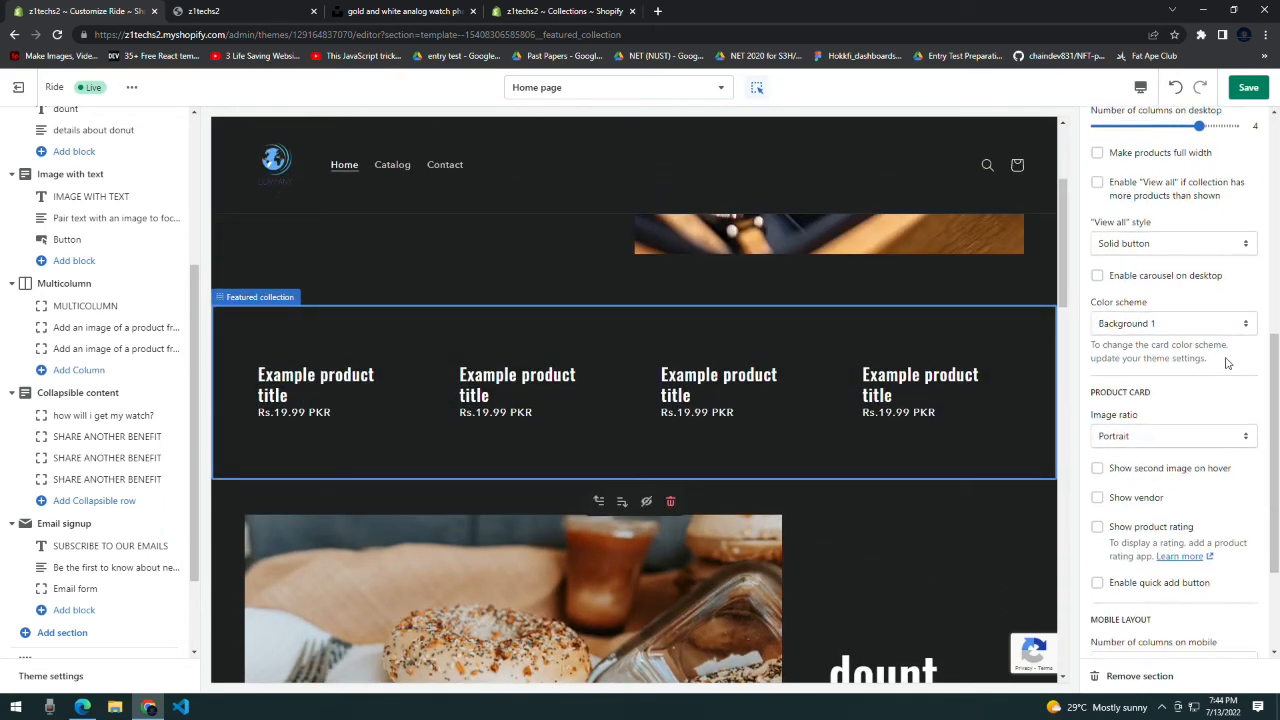
pyautogui.scroll(-2, 1228, 363)
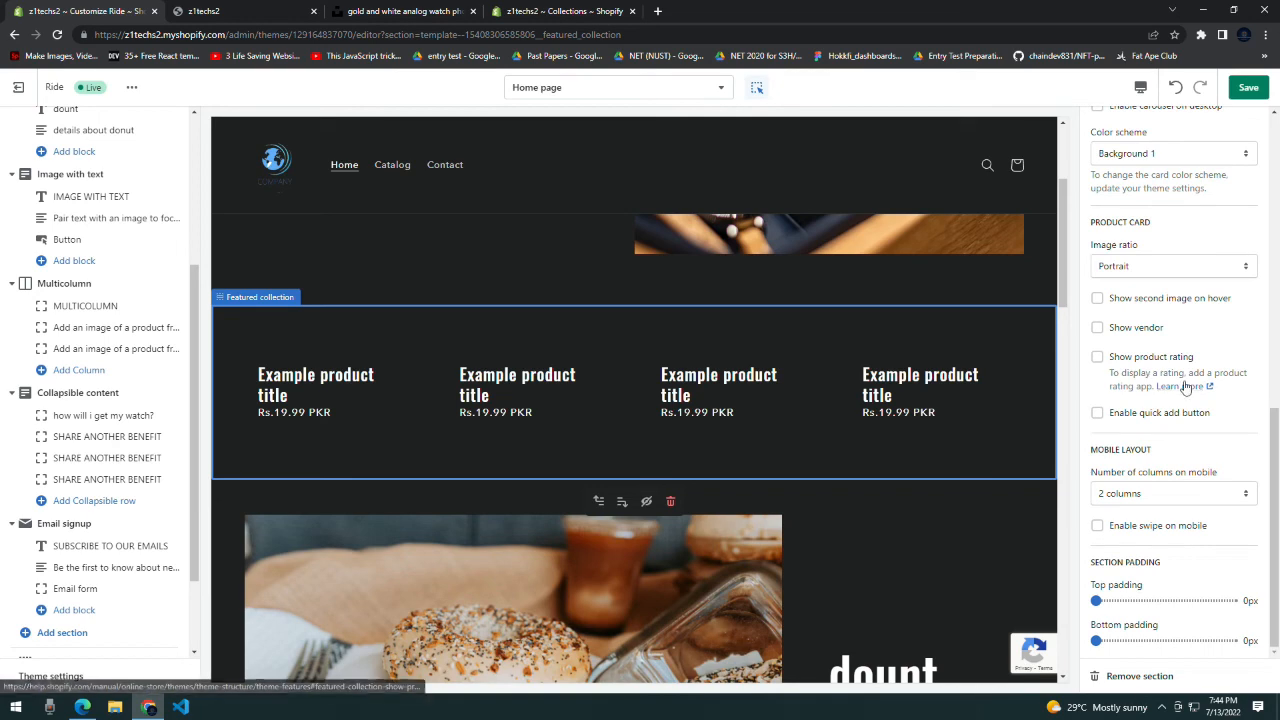
pyautogui.scroll(6, 1170, 385)
pyautogui.scroll(2, 1186, 388)
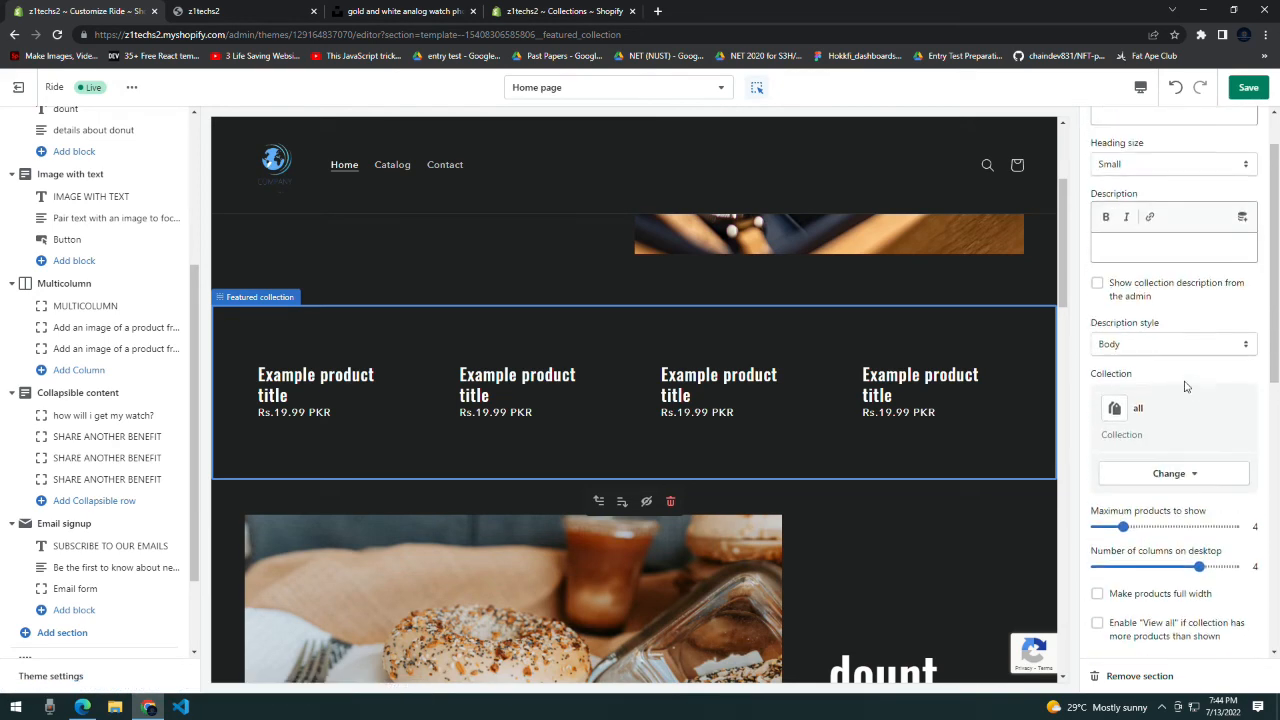
pyautogui.scroll(3, 576, 299)
# - Select the Watches section's BUY button and follow its link to the product collection page in the preview
pyautogui.click(340, 350)
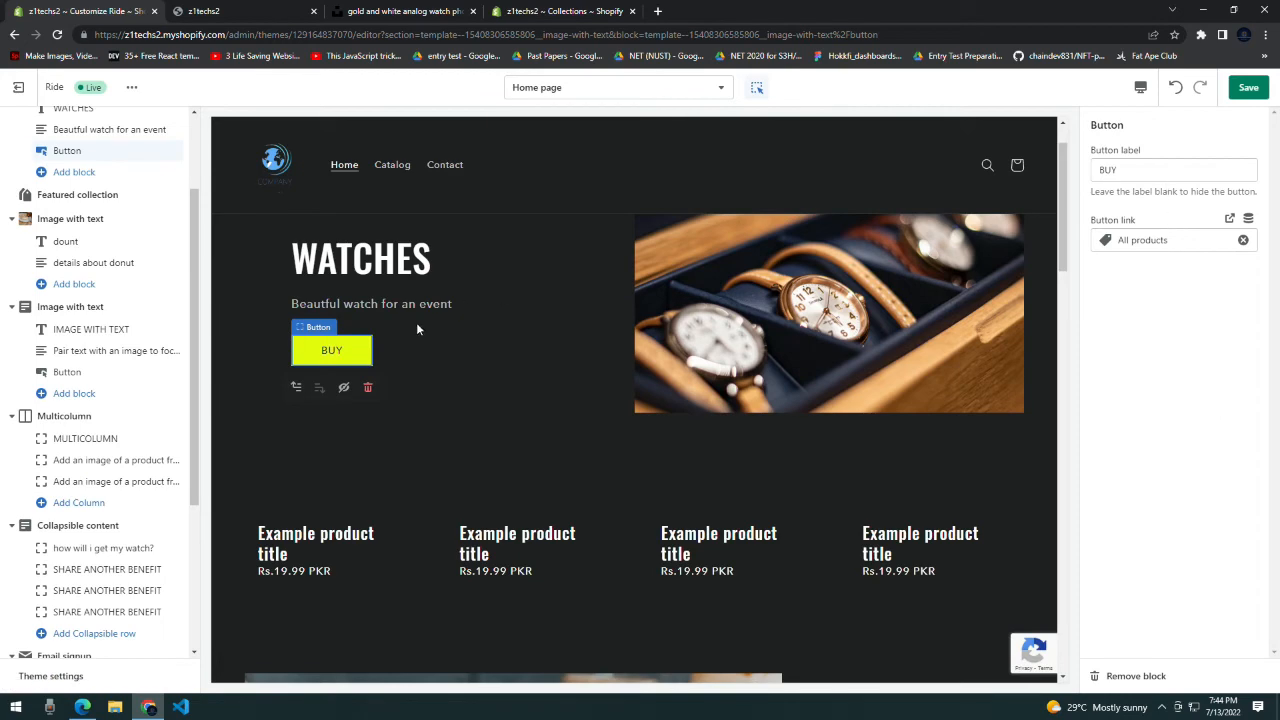
pyautogui.click(358, 358)
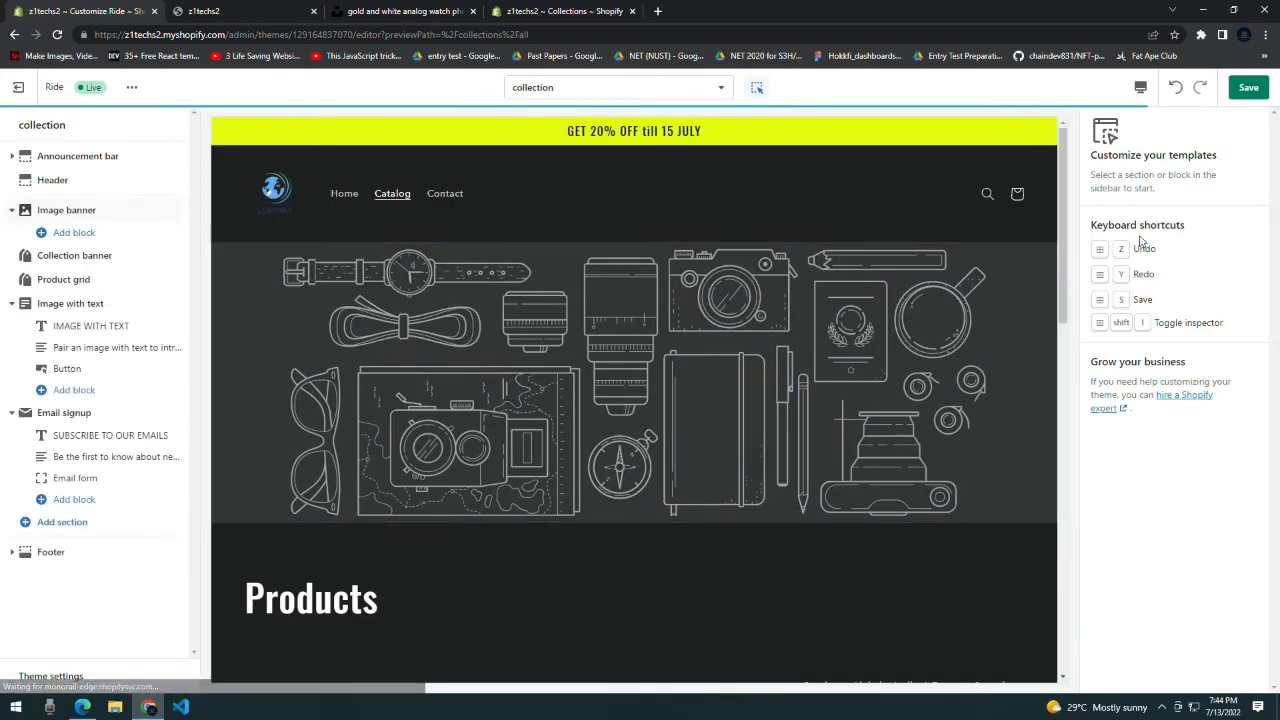
pyautogui.click(14, 35)
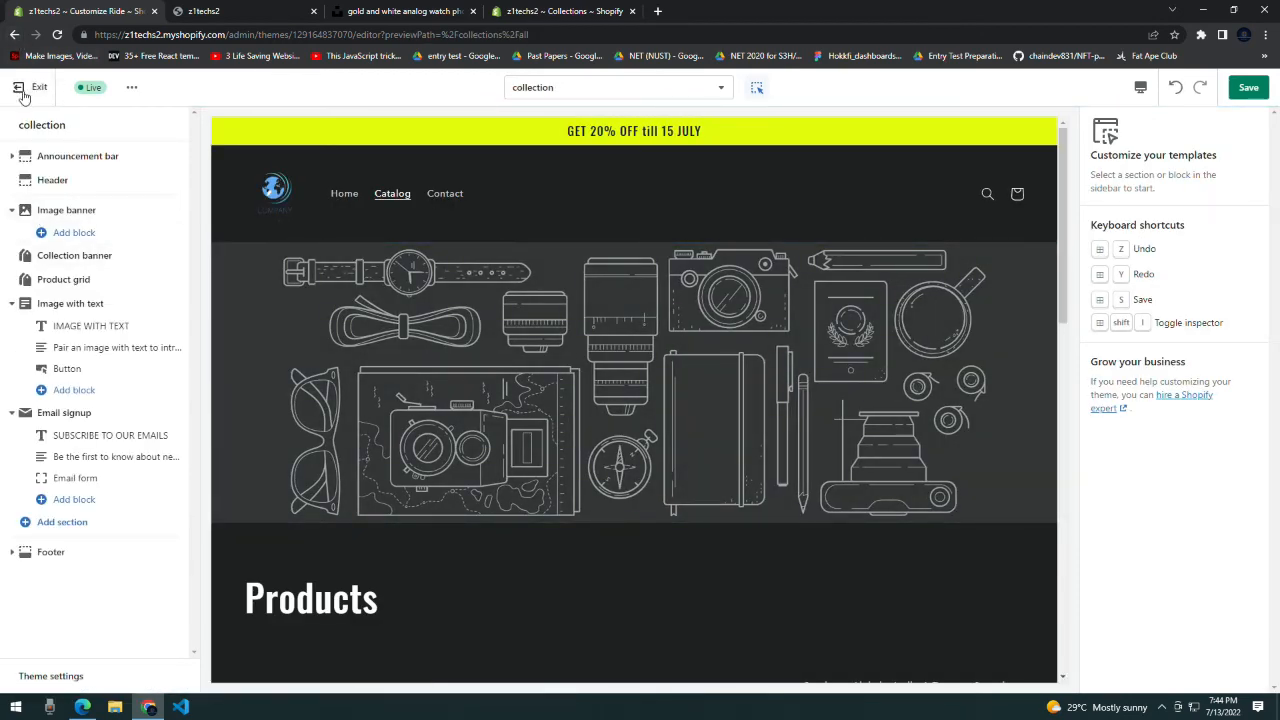
# - Look at the collection choices for the button link in the collection template's Image with text section and close them without choosing
pyautogui.click(820, 338)
pyautogui.scroll(-8, 528, 353)
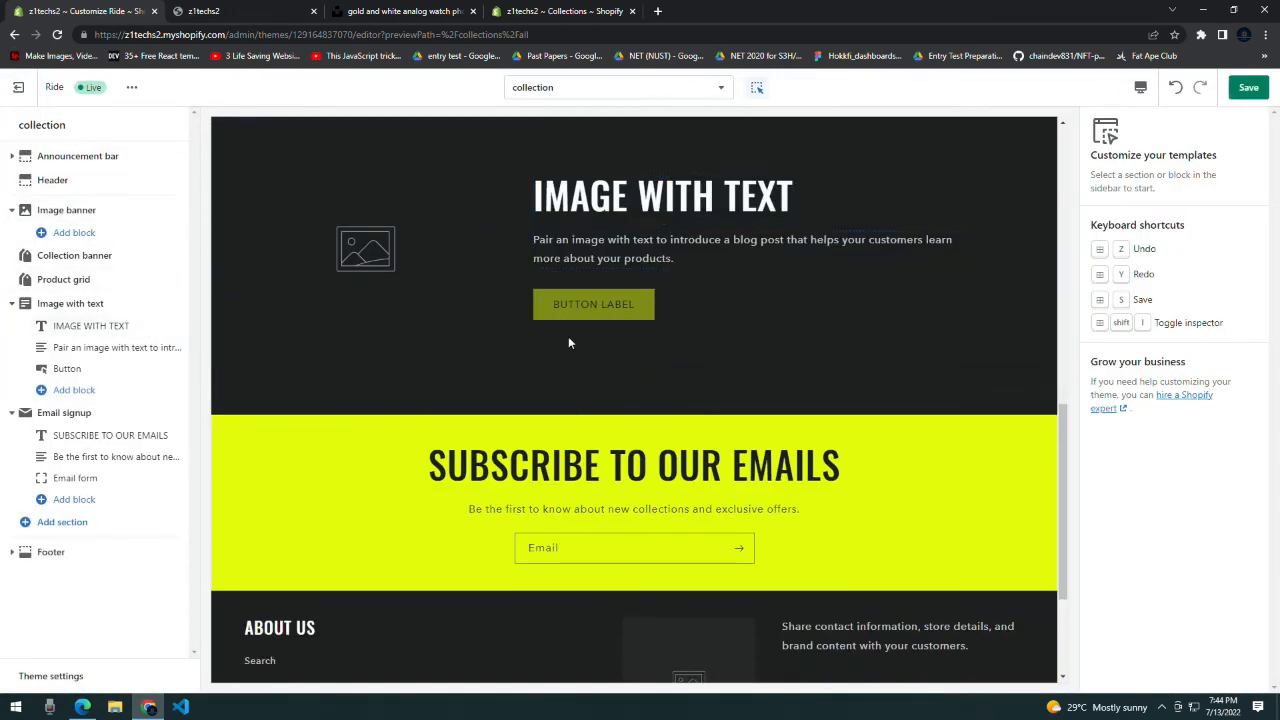
pyautogui.click(597, 302)
pyautogui.click(1170, 246)
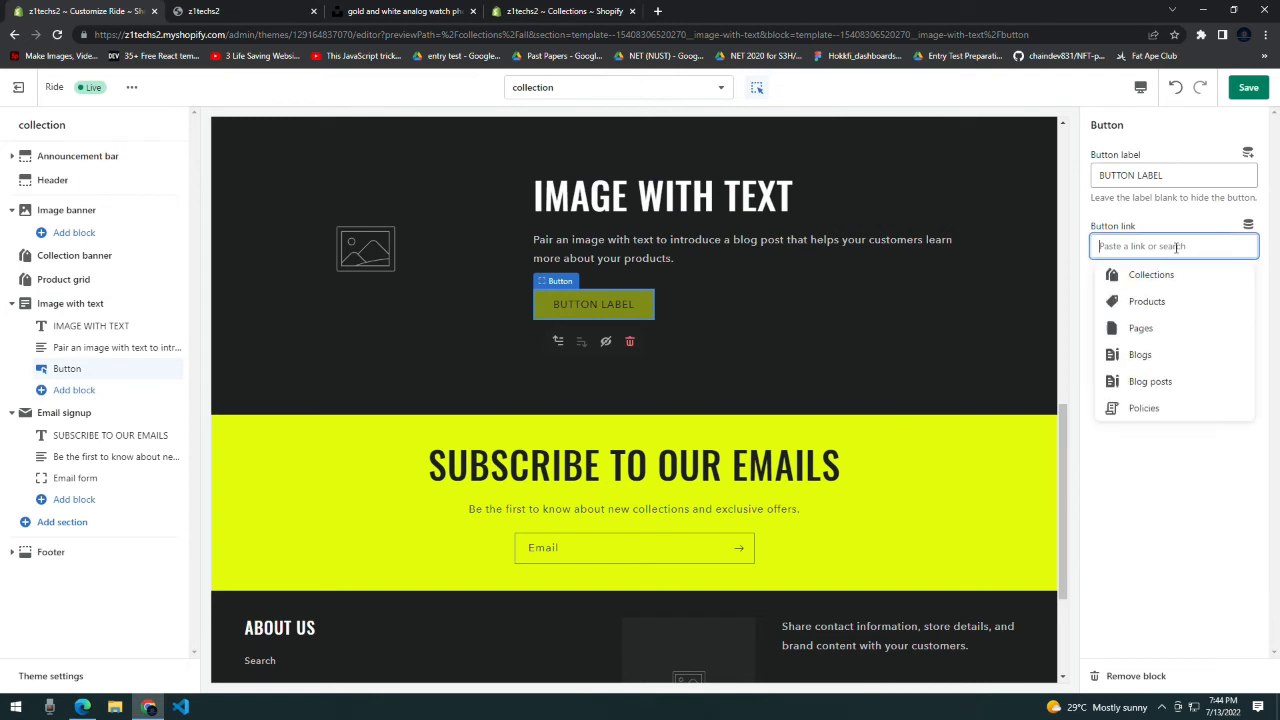
pyautogui.click(1171, 271)
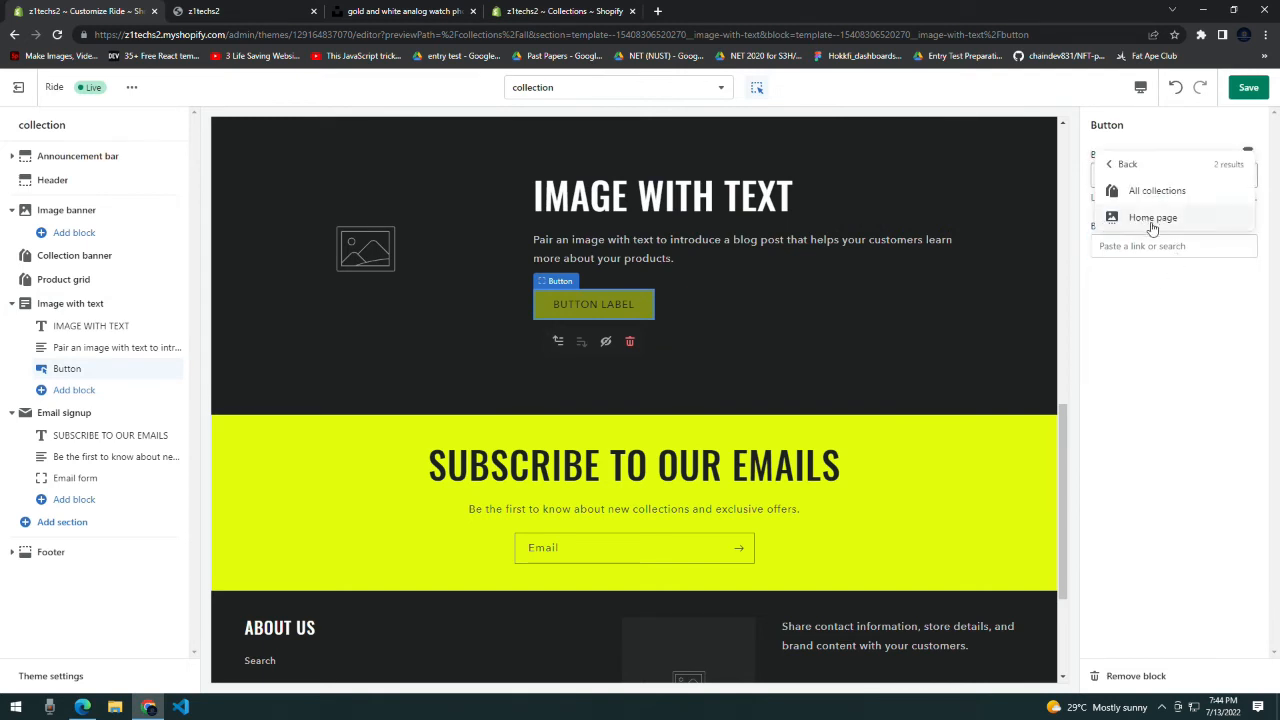
pyautogui.click(1138, 316)
# - Look through the Customers, Analytics, Marketing, Discounts, Products and Orders pages in the store admin tab
pyautogui.click(576, 8)
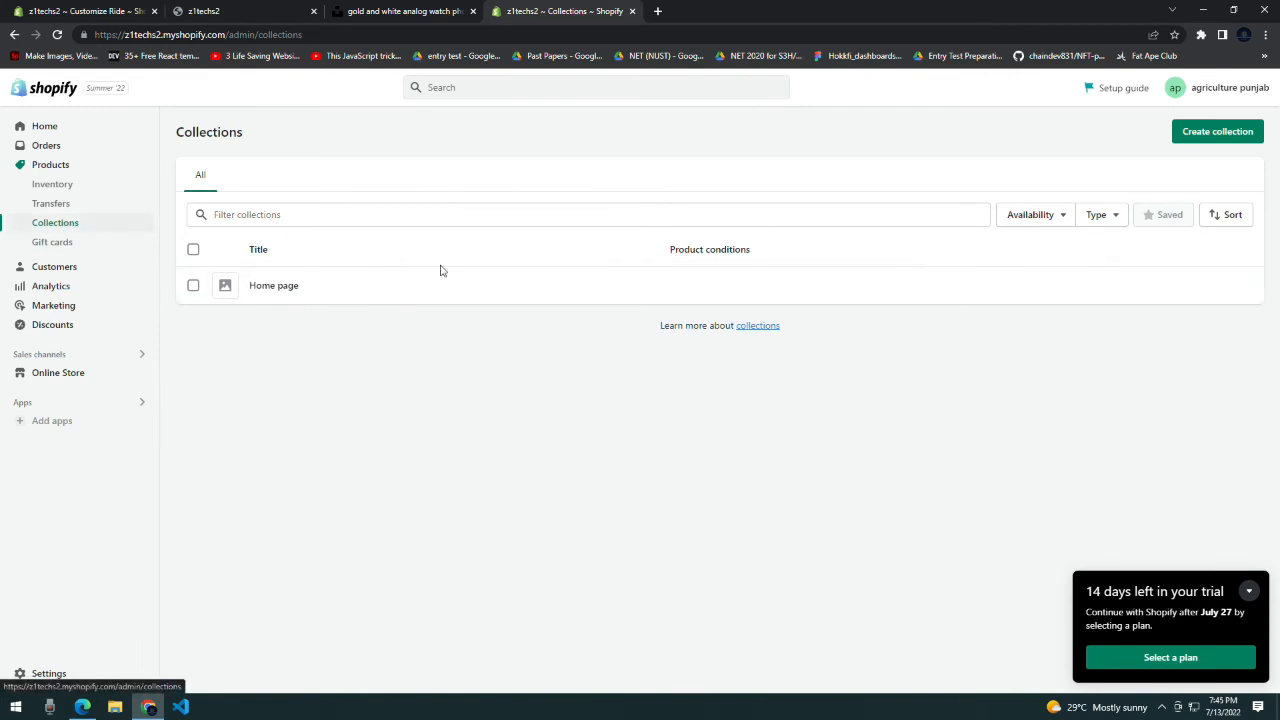
pyautogui.click(52, 267)
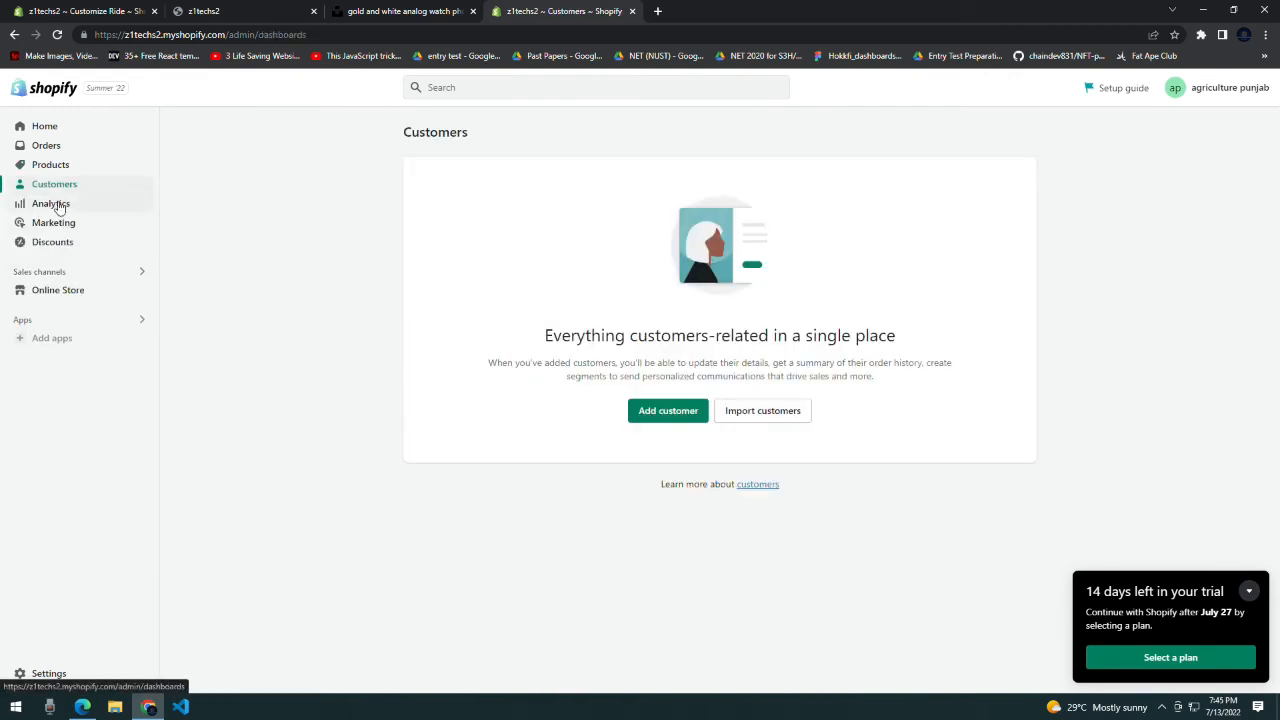
pyautogui.click(51, 203)
pyautogui.click(54, 266)
pyautogui.click(88, 284)
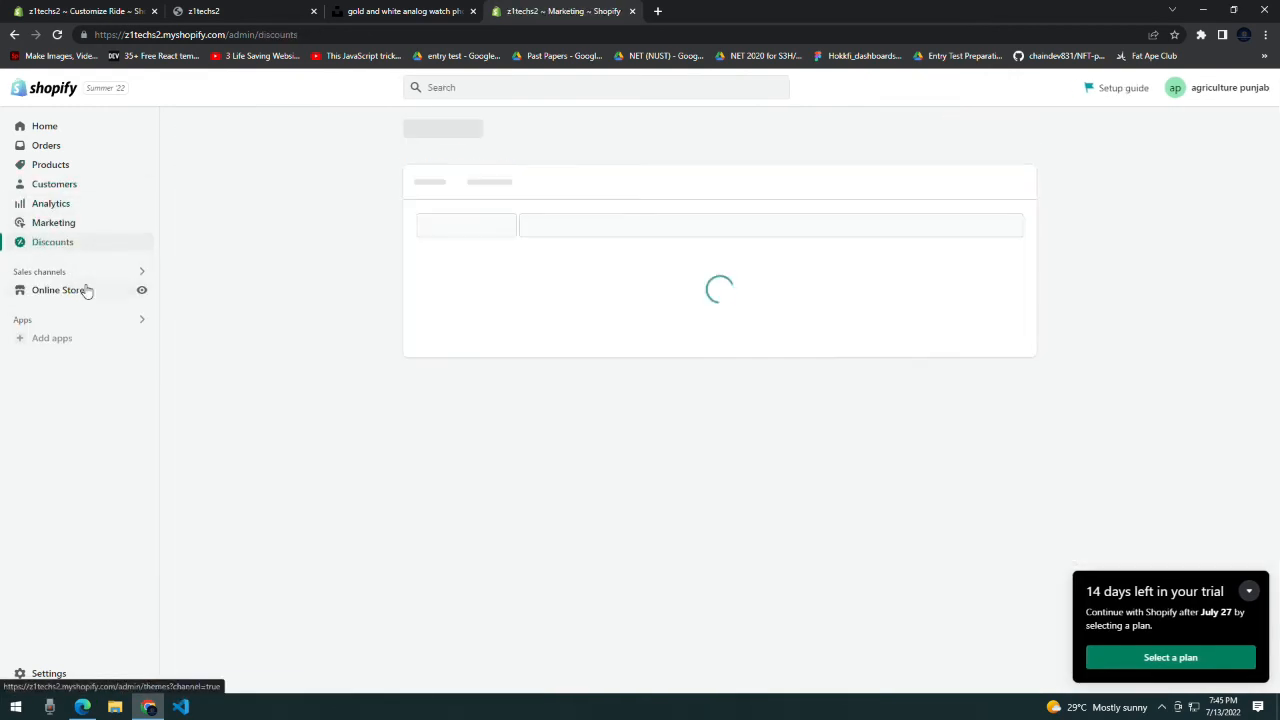
pyautogui.click(62, 202)
pyautogui.click(71, 184)
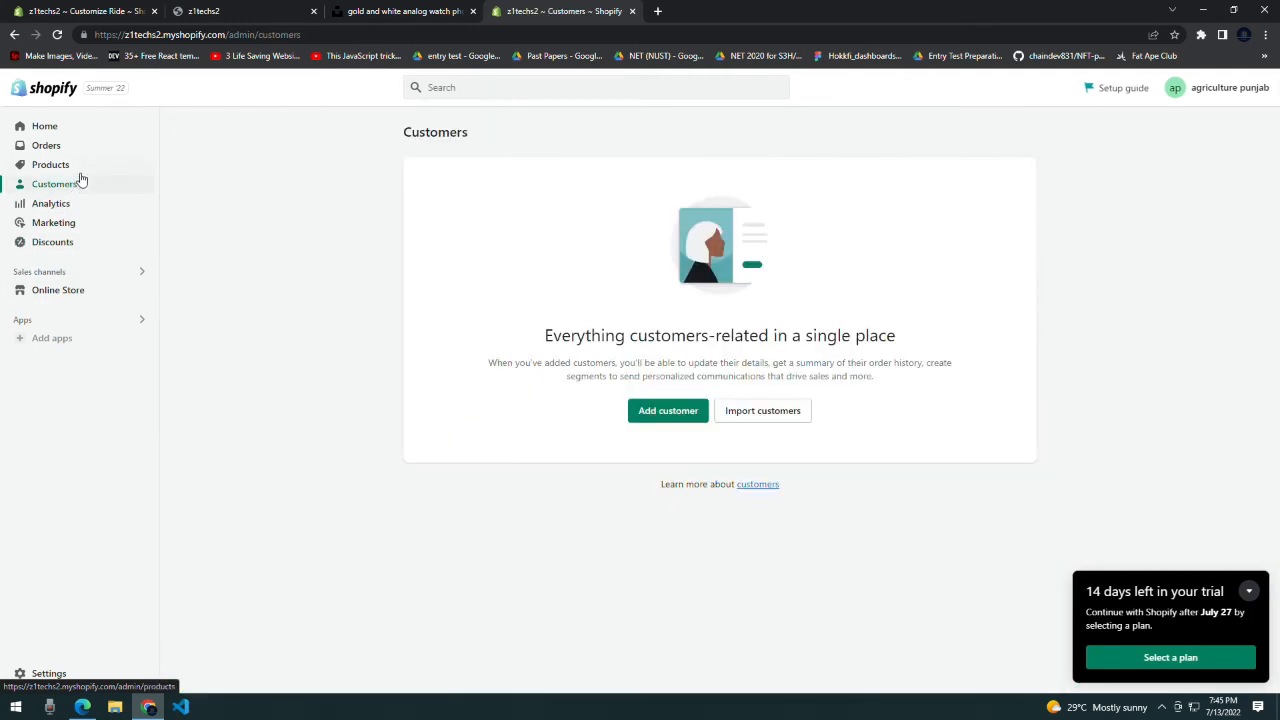
pyautogui.click(81, 166)
pyautogui.click(80, 146)
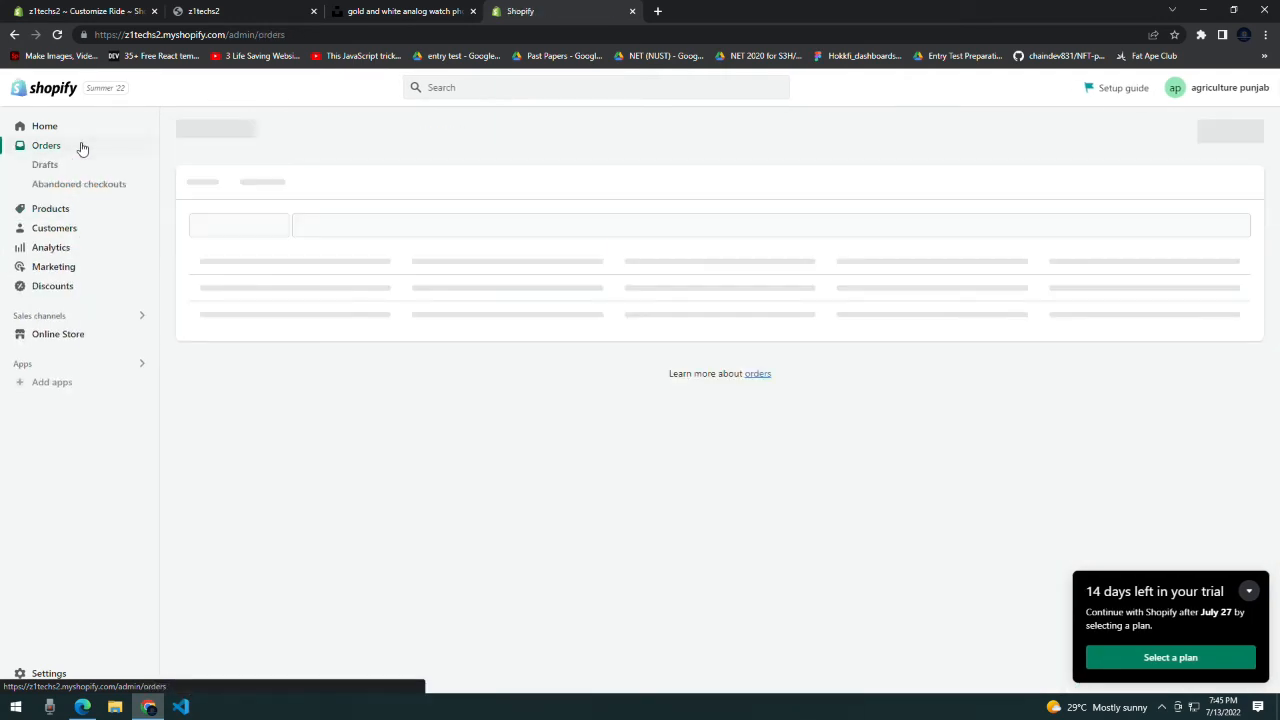
# - Open the Footer menu from the Online Store's Navigation page, collapsing the trial notice
pyautogui.click(66, 336)
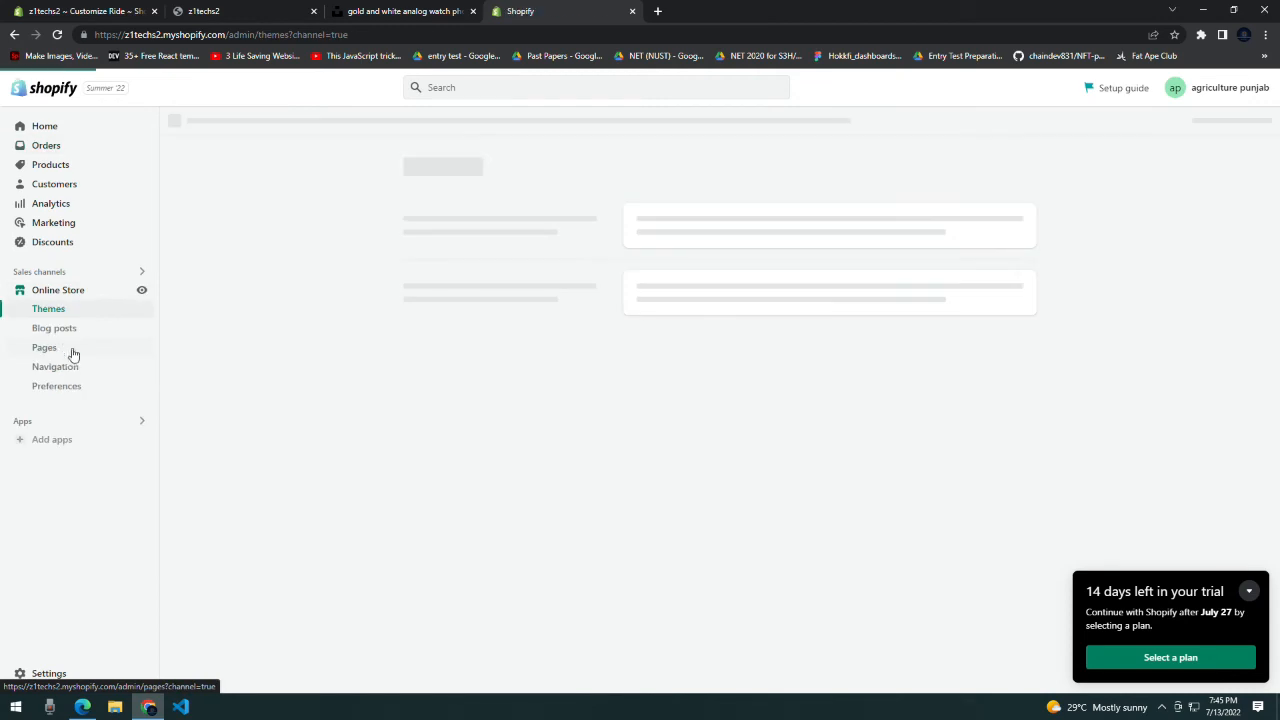
pyautogui.click(54, 369)
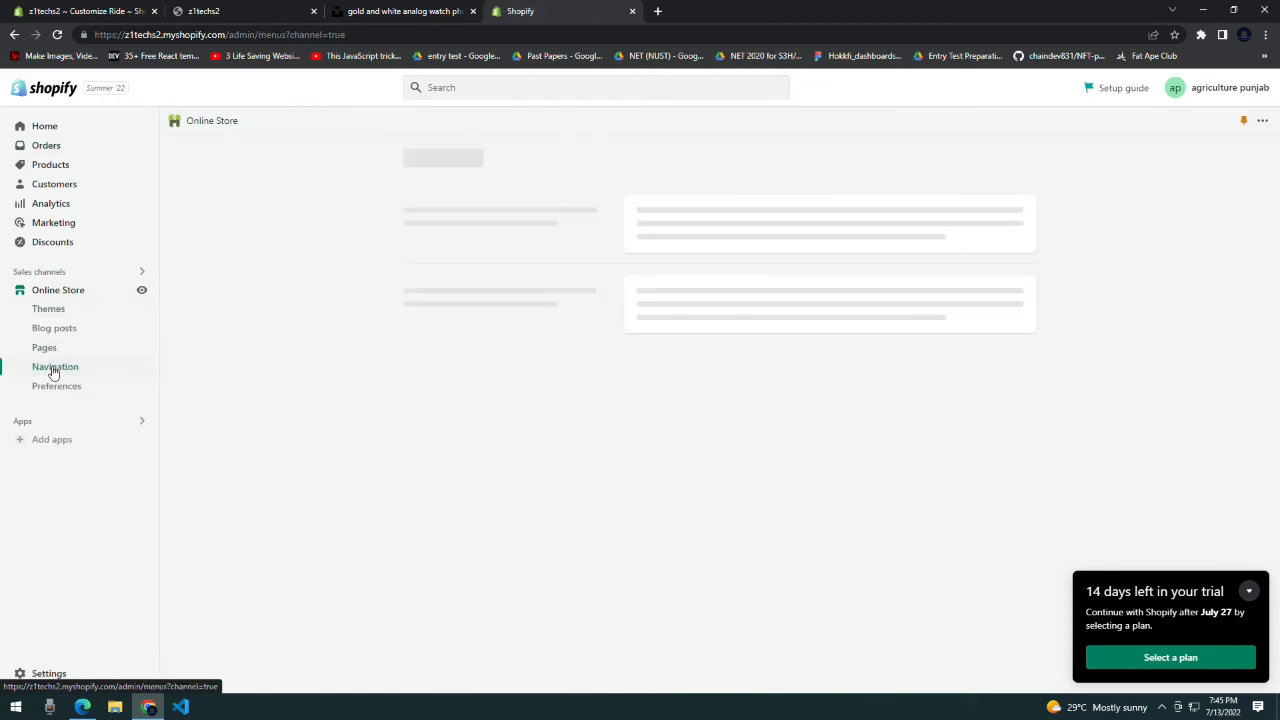
pyautogui.click(1252, 592)
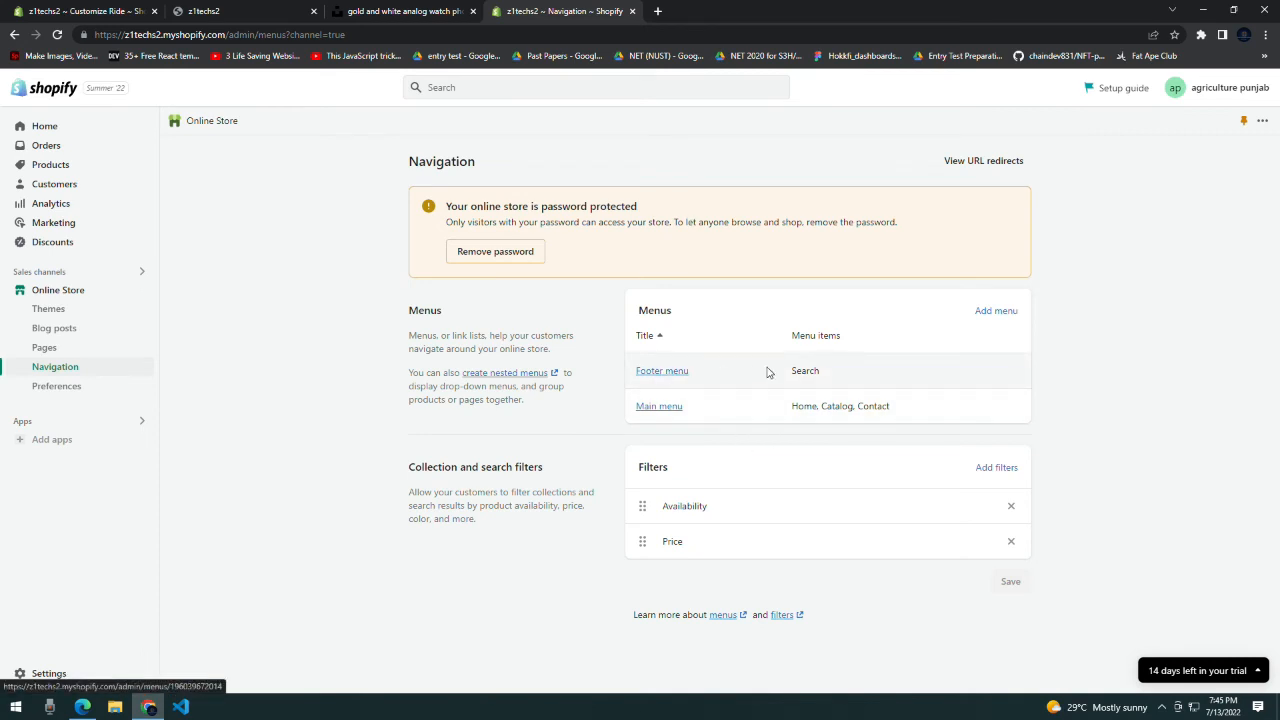
pyautogui.click(670, 376)
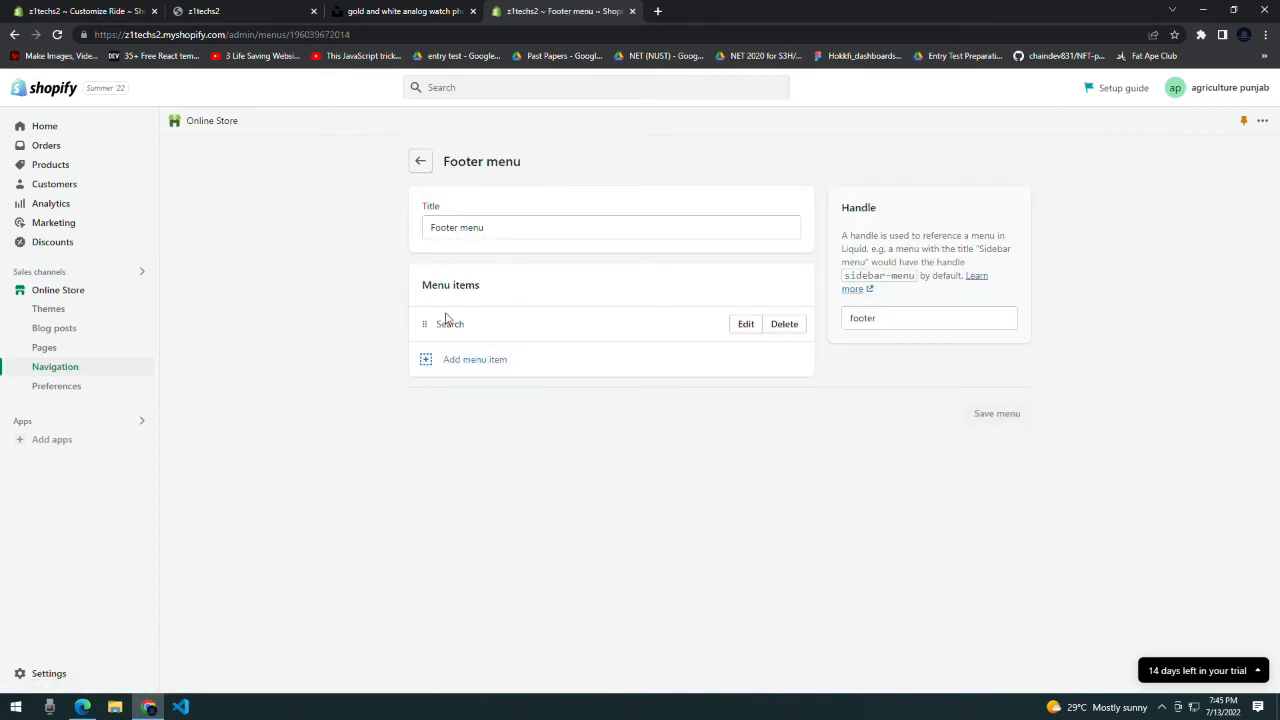
# - Check the footer's ABOUT US menu in the theme editor preview and return to the Footer menu page
pyautogui.click(50, 11)
pyautogui.scroll(-2, 230, 460)
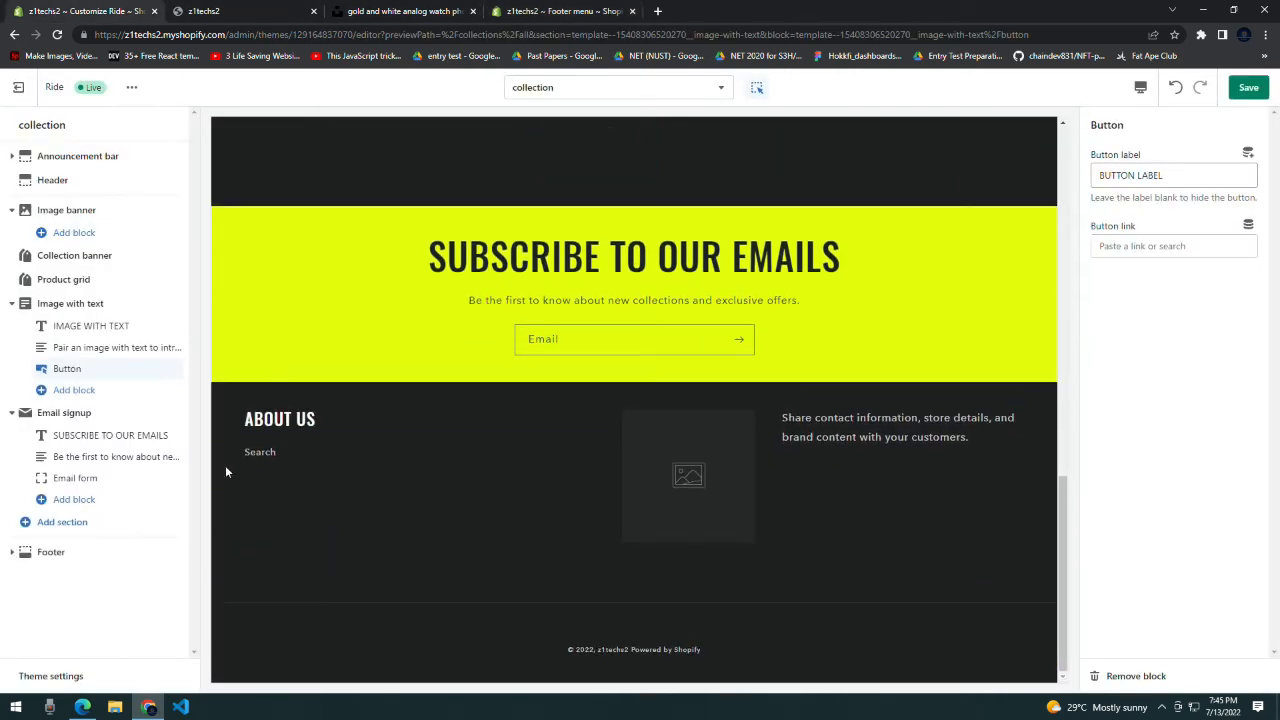
pyautogui.click(556, 11)
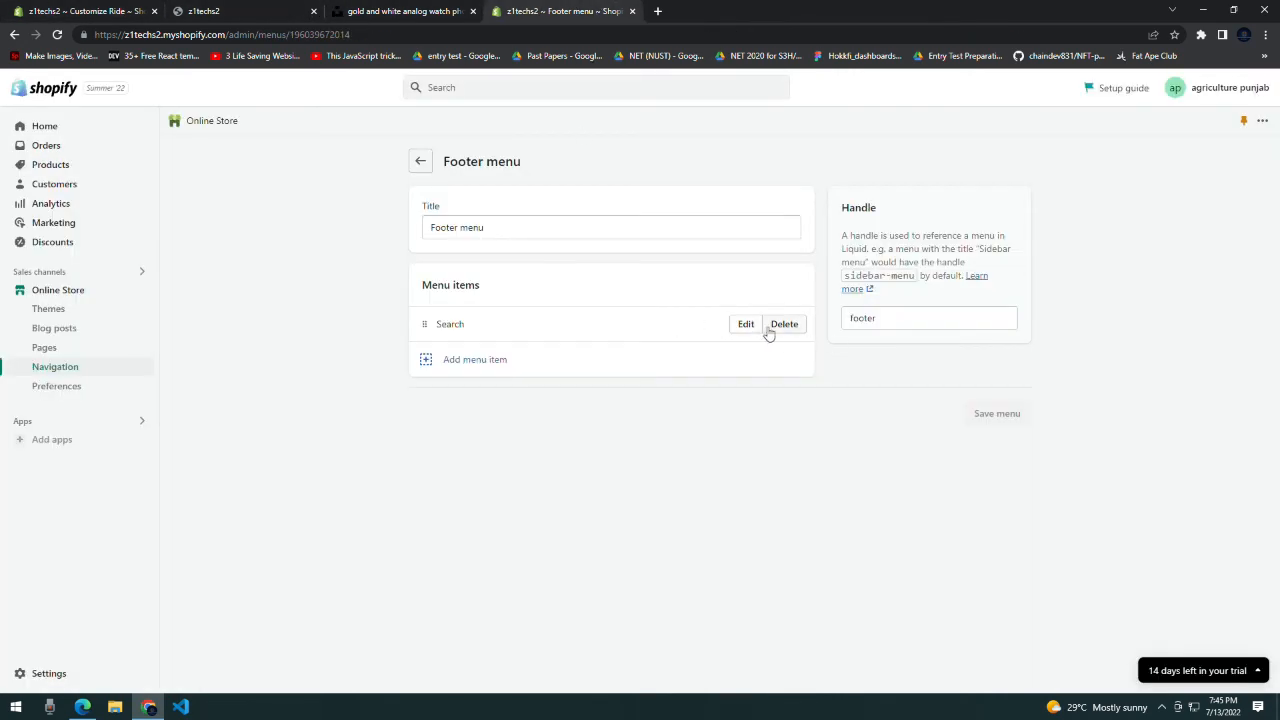
# - Start a new Footer menu item named "favebook" and try to add it without a link
pyautogui.click(459, 360)
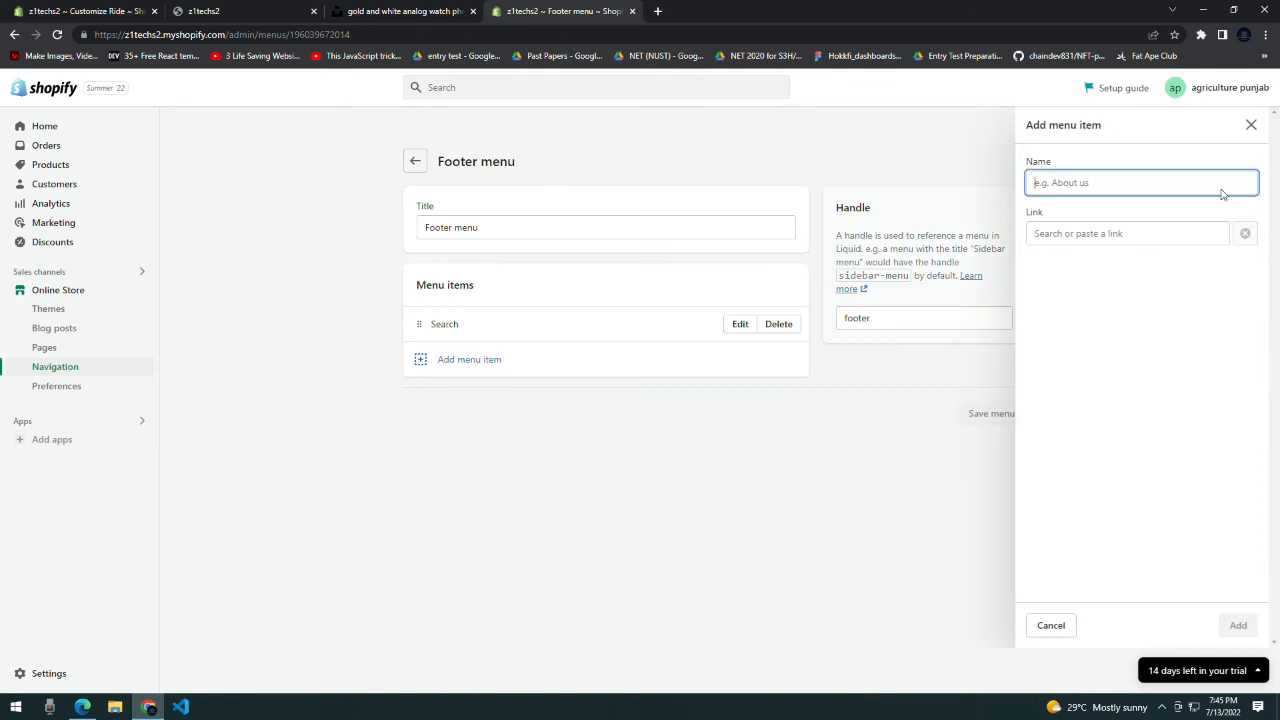
pyautogui.write('favebook')
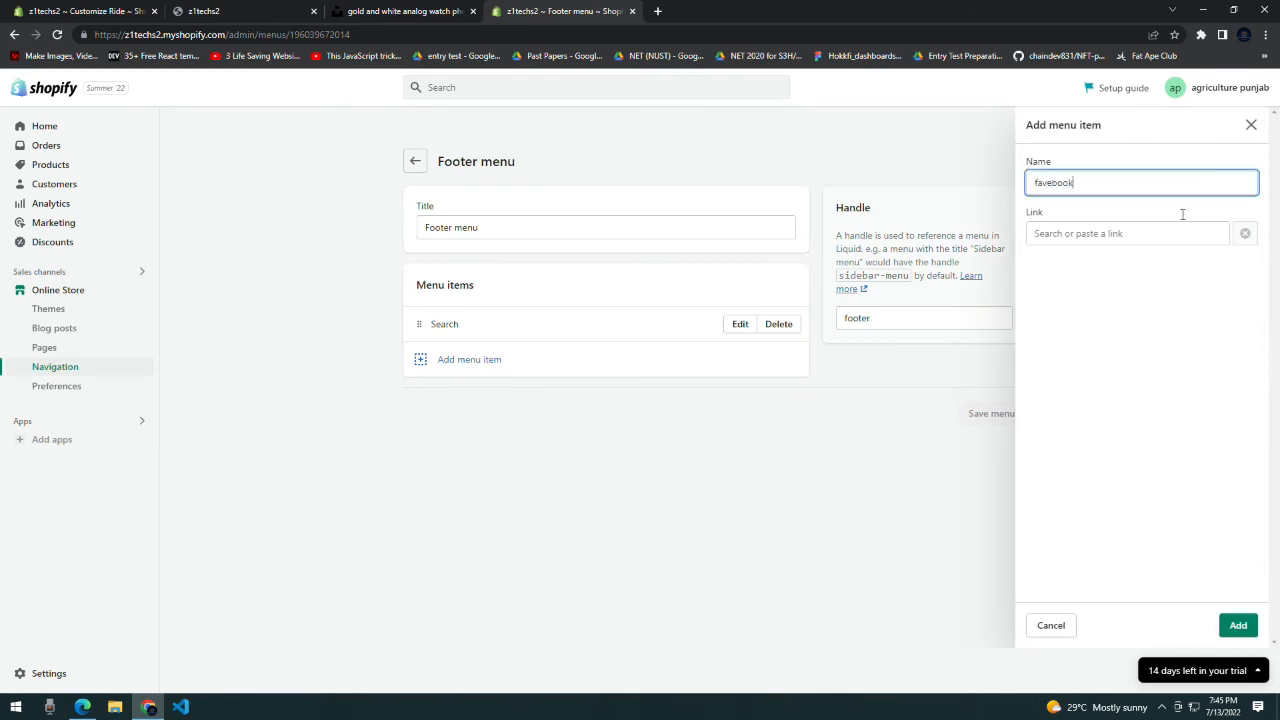
pyautogui.click(1236, 628)
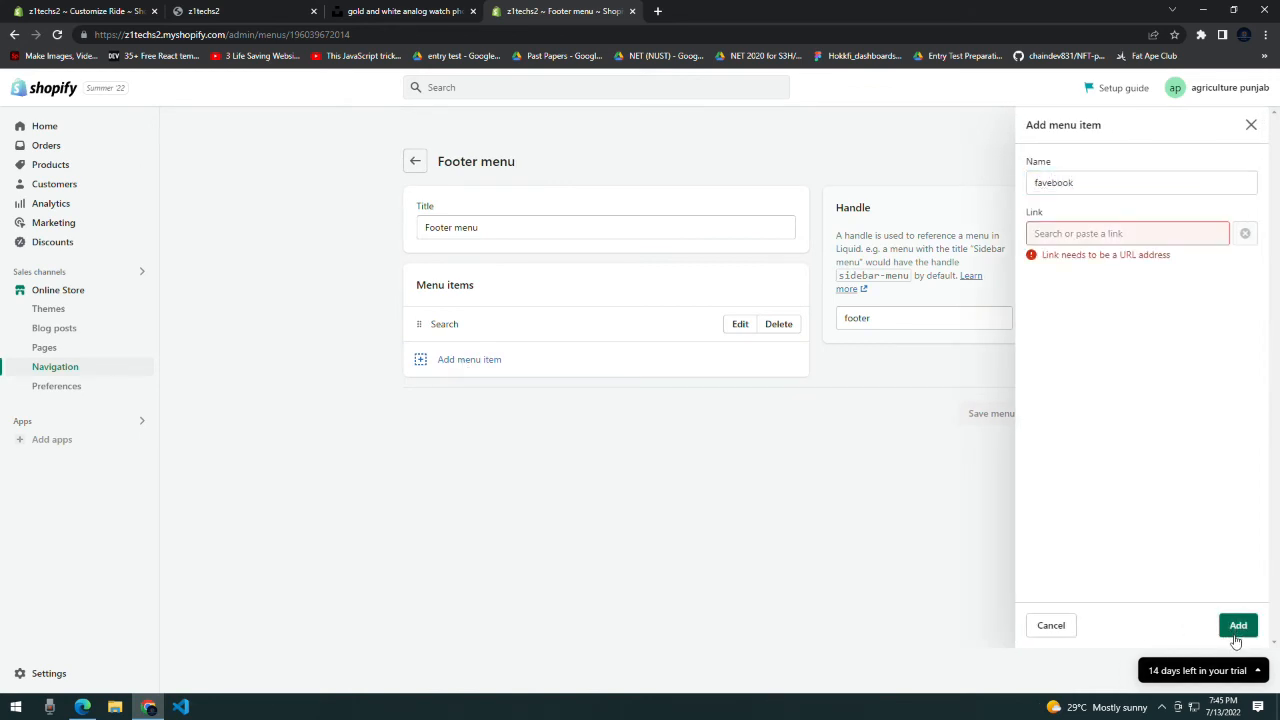
# - Try to add the "favebook" menu item with the links "sada" and "asdsa.com"
pyautogui.click(1131, 234)
pyautogui.write('sada')
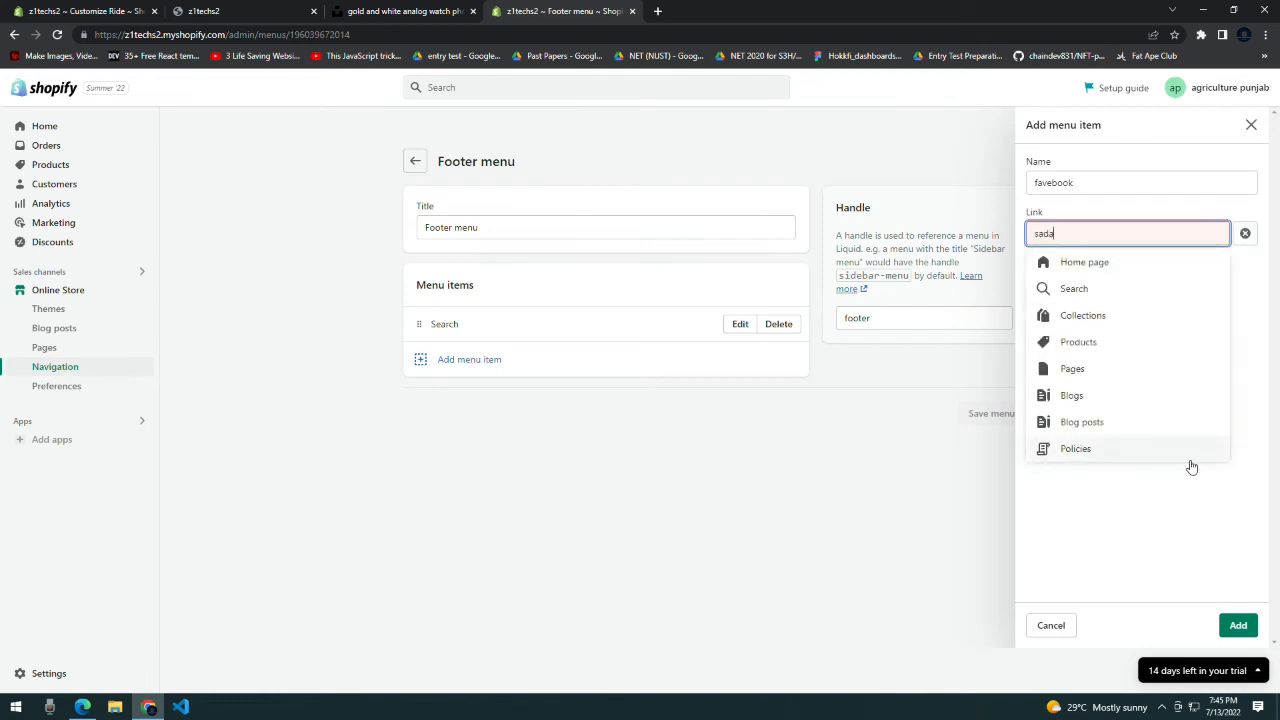
pyautogui.click(1240, 625)
pyautogui.click(1138, 234)
pyautogui.write('asd')
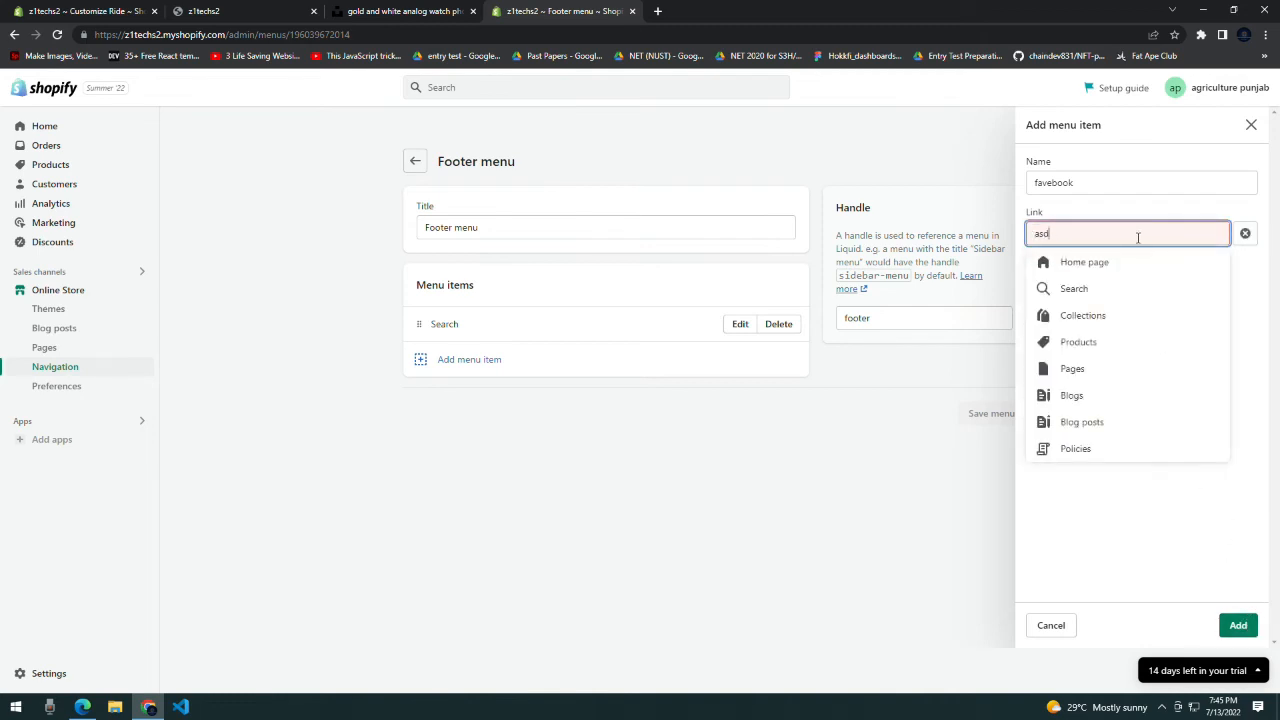
pyautogui.write('sa.com')
pyautogui.click(1238, 625)
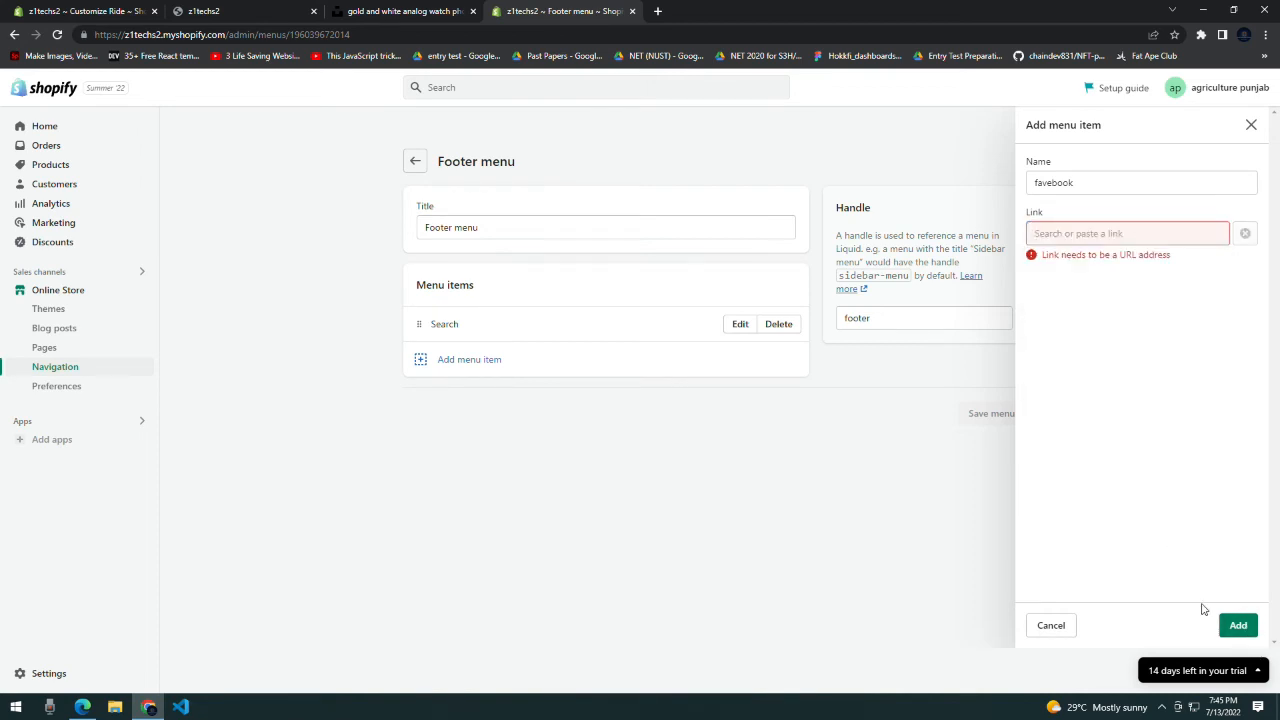
# - Try a link starting with "fa" for the "favebook" item, retry adding it without a link, and close the form
pyautogui.click(1121, 231)
pyautogui.write('fa')
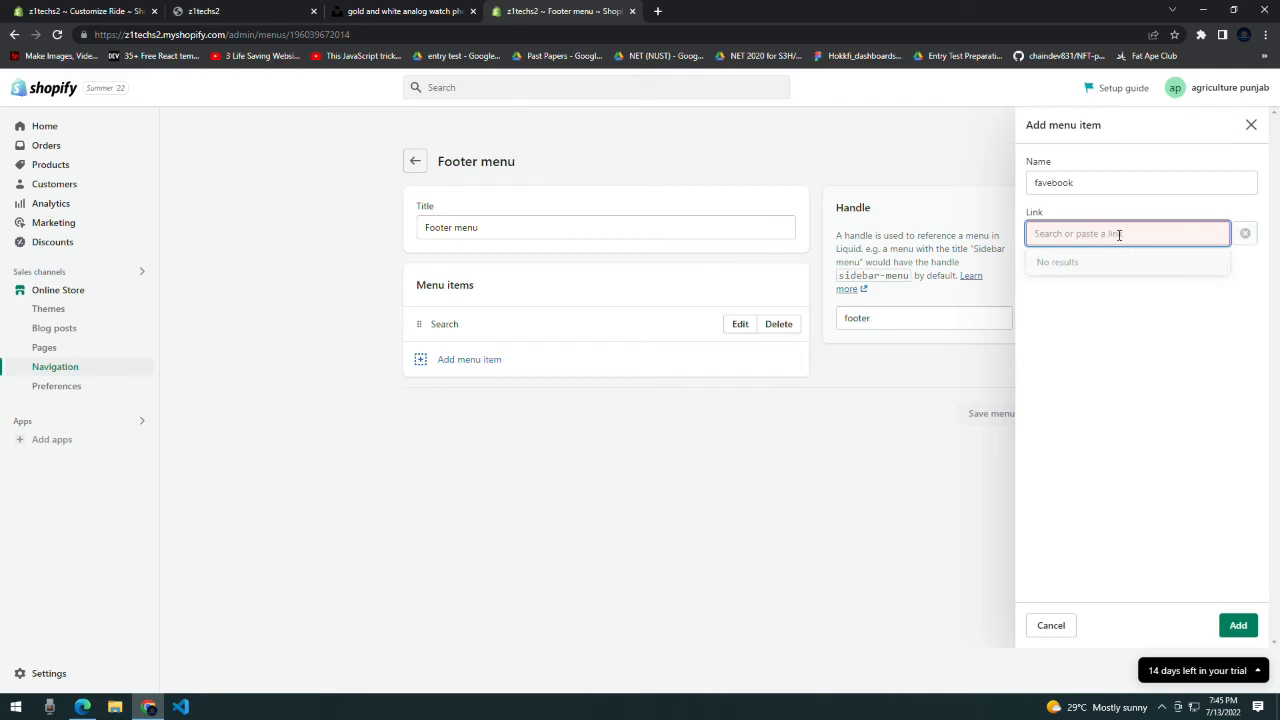
pyautogui.click(1137, 232)
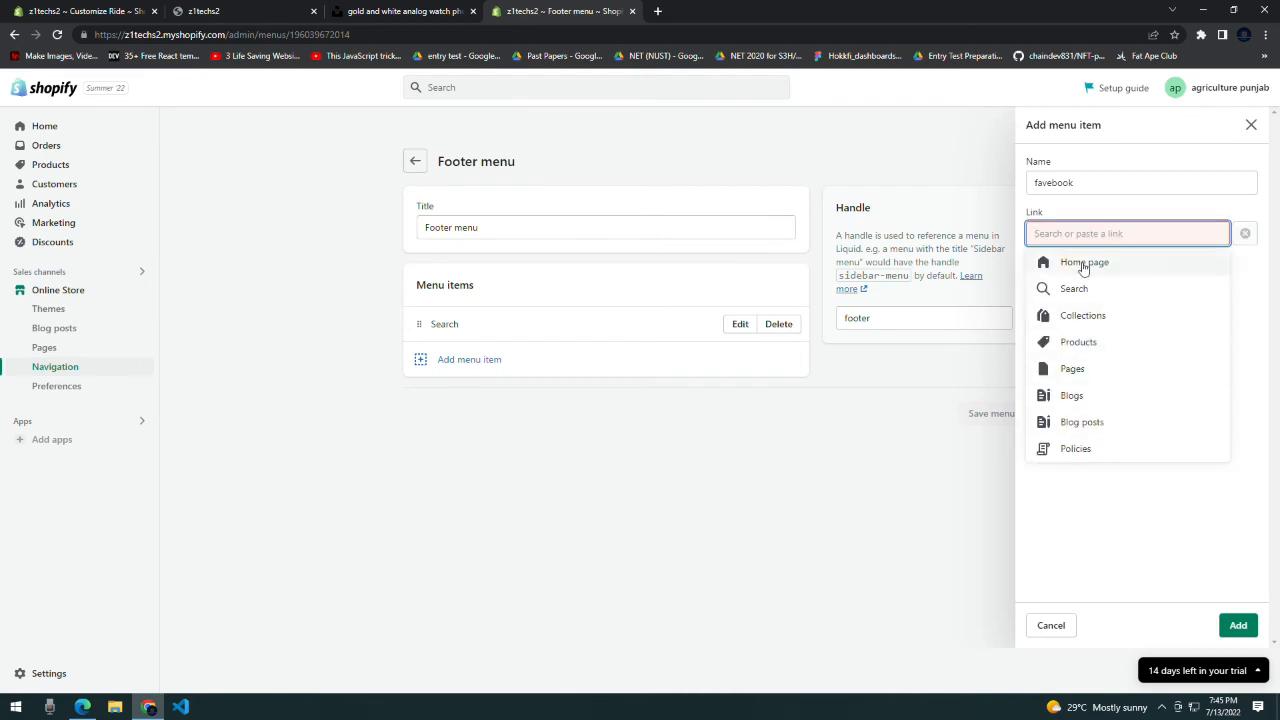
pyautogui.click(1233, 619)
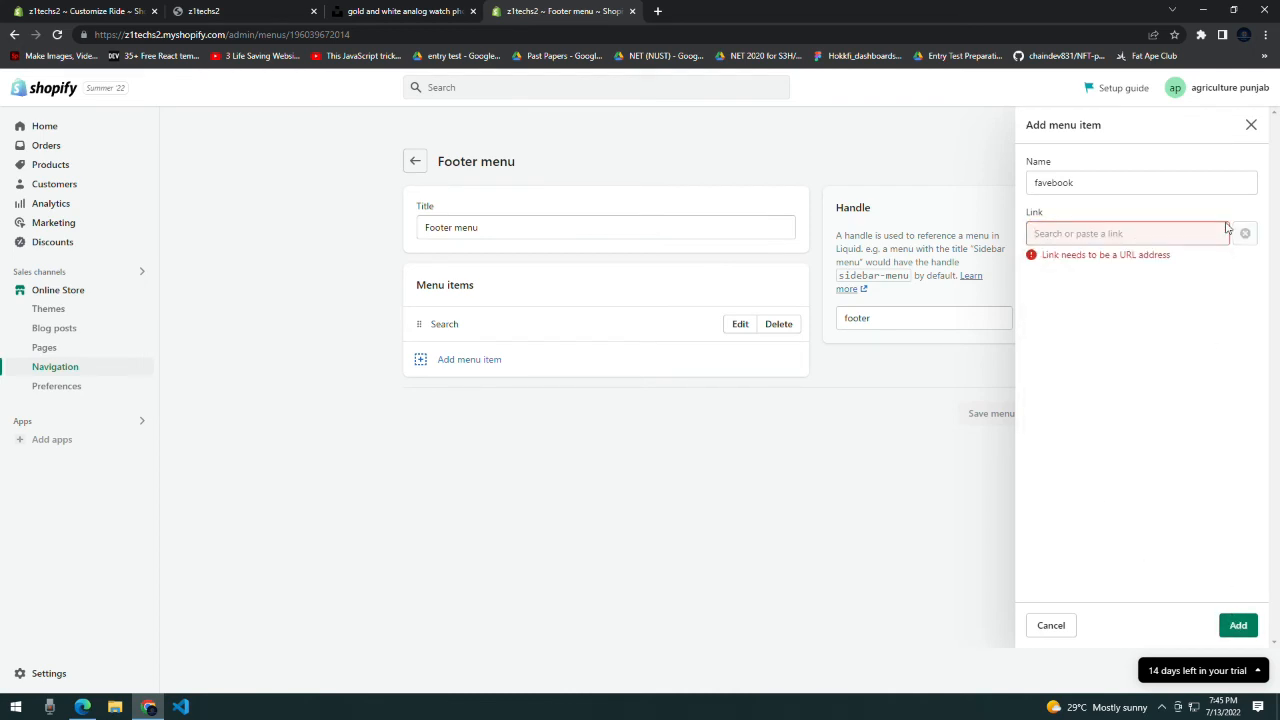
pyautogui.click(1251, 125)
# - Look through the store preview, watch photo and Footer menu tabs, and return to the theme editor
pyautogui.click(250, 11)
pyautogui.click(420, 11)
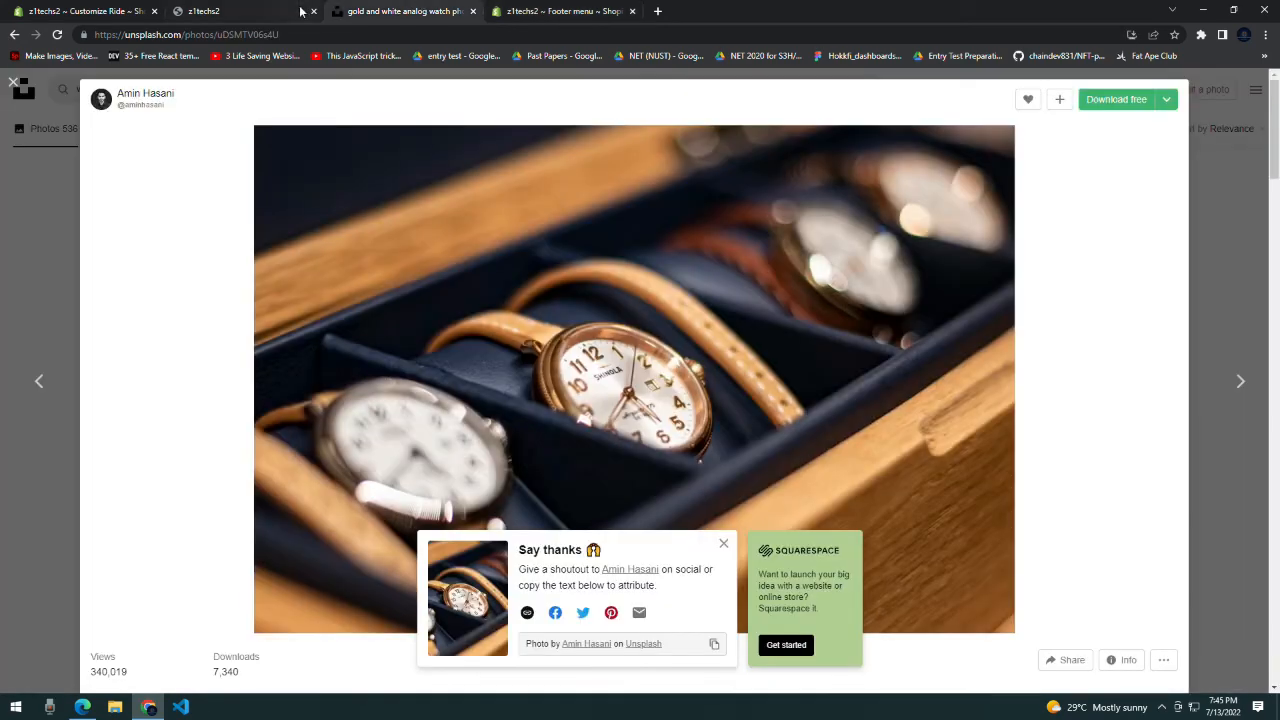
pyautogui.click(300, 11)
pyautogui.scroll(-12, 351, 351)
pyautogui.click(420, 9)
pyautogui.click(560, 10)
pyautogui.click(57, 14)
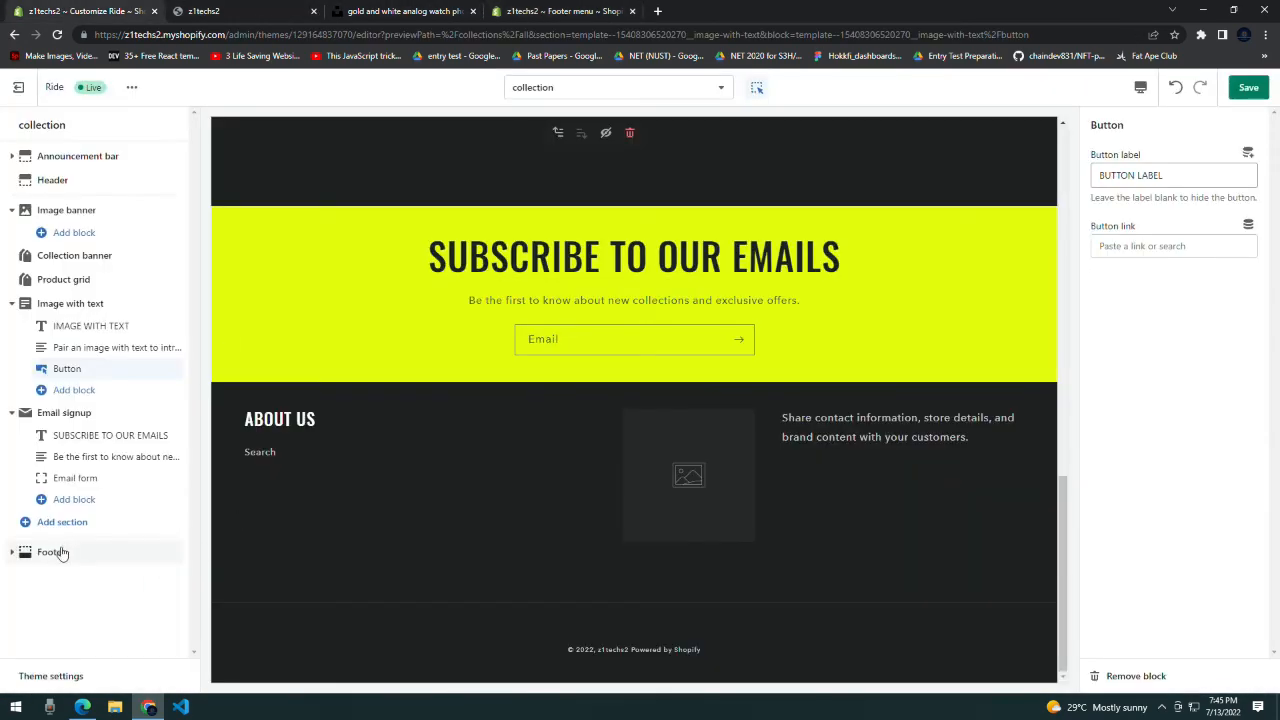
# - Open the Colors section of the theme settings and look over the collection page preview
pyautogui.click(58, 678)
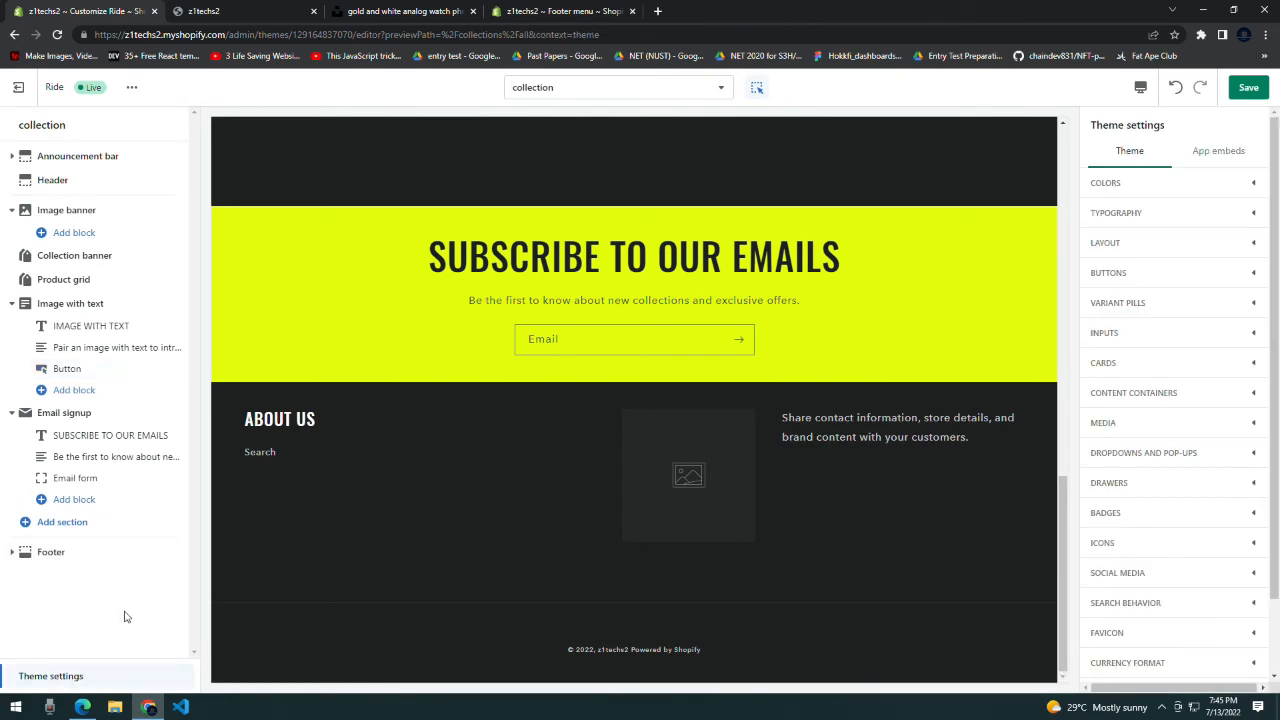
pyautogui.click(1140, 189)
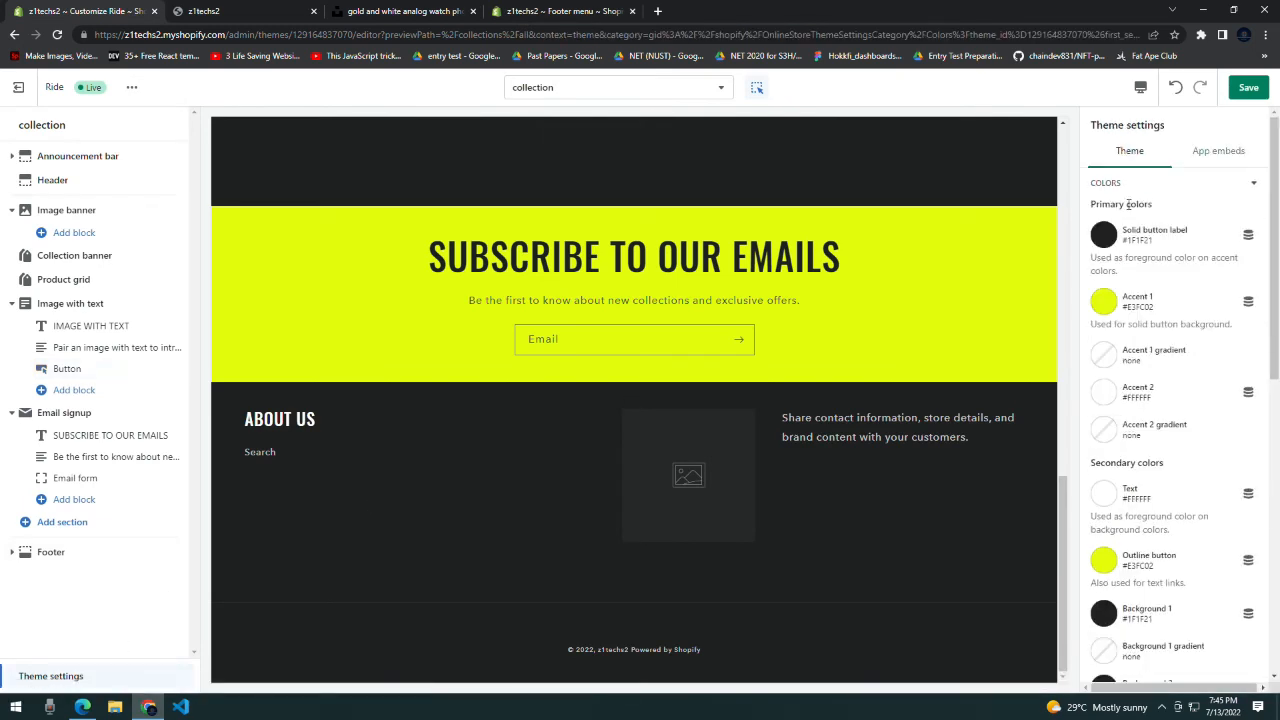
pyautogui.scroll(7, 660, 270)
pyautogui.scroll(-5, 616, 372)
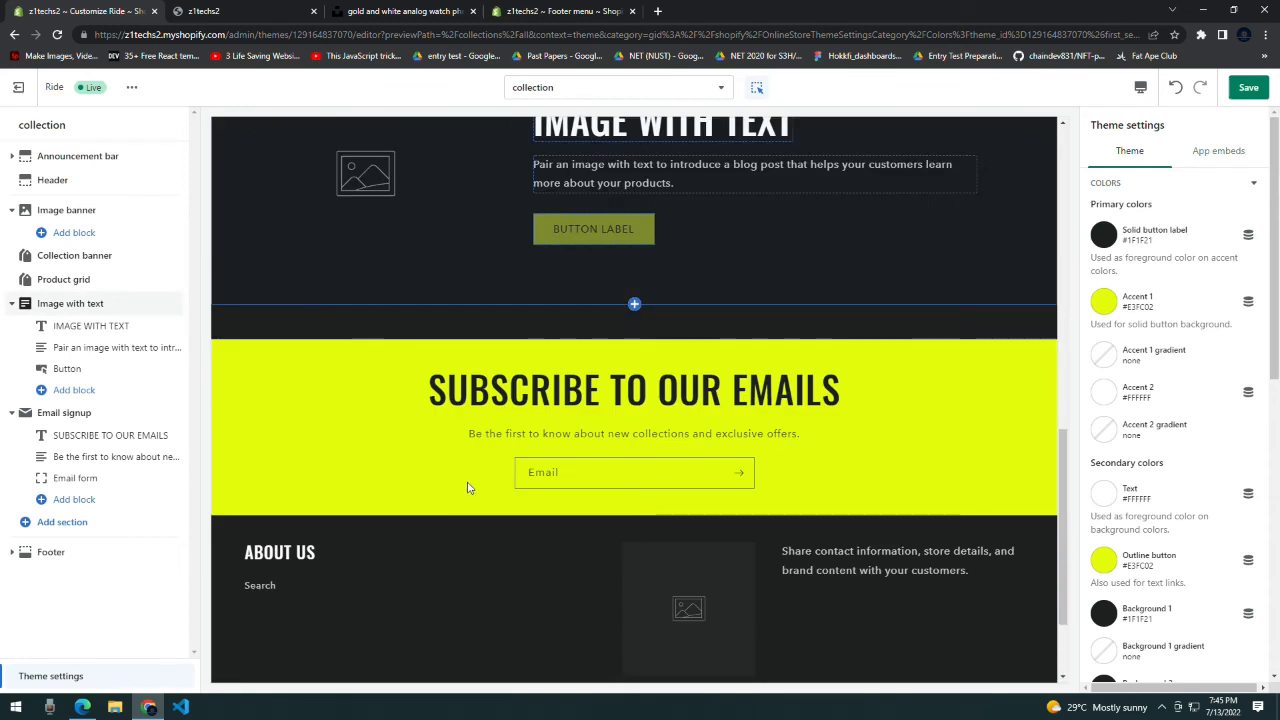
pyautogui.scroll(-2, 466, 423)
pyautogui.scroll(10, 477, 363)
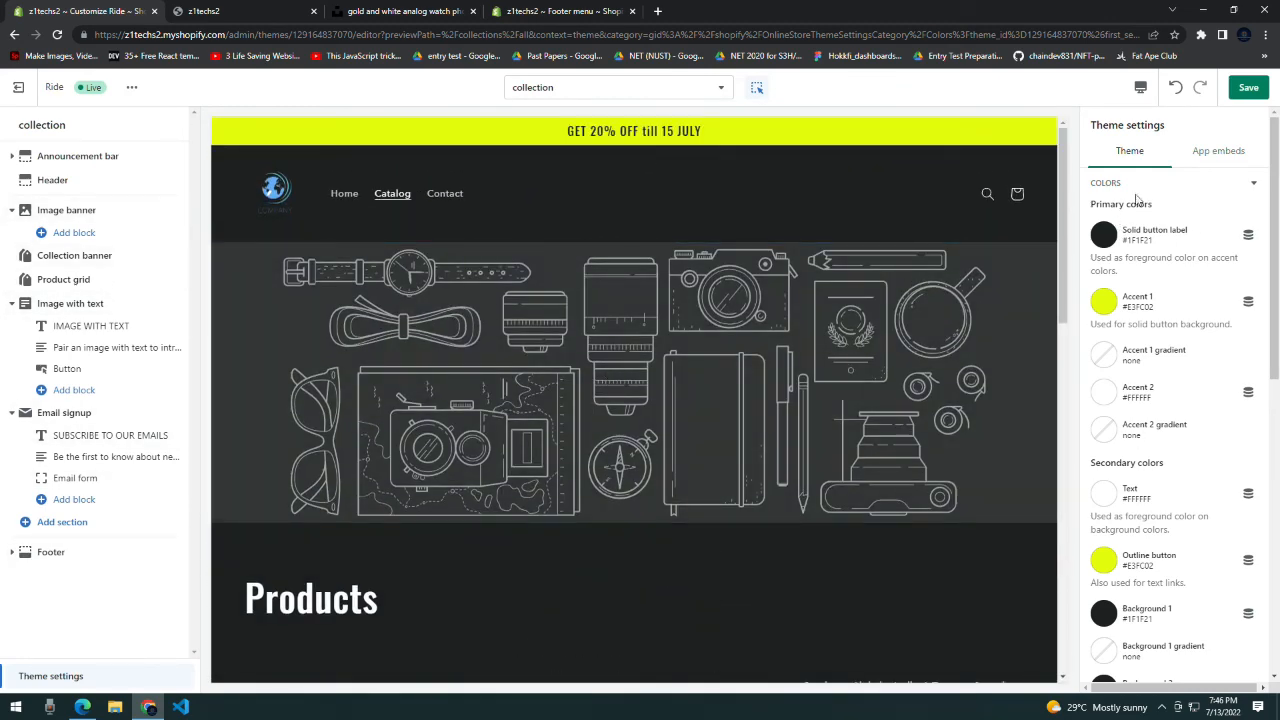
# - Look at the Typography and Checkout sections of the theme settings, collapsing each section after viewing it
pyautogui.click(1256, 188)
pyautogui.click(1135, 213)
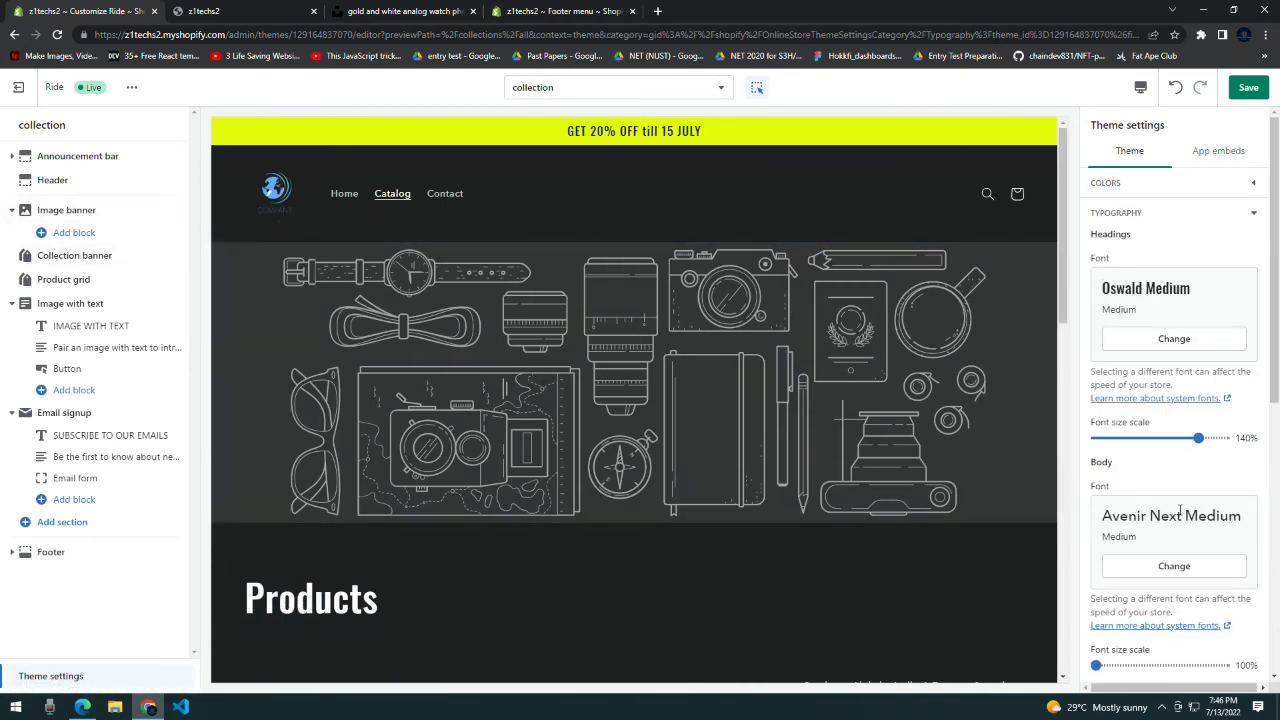
pyautogui.click(1250, 216)
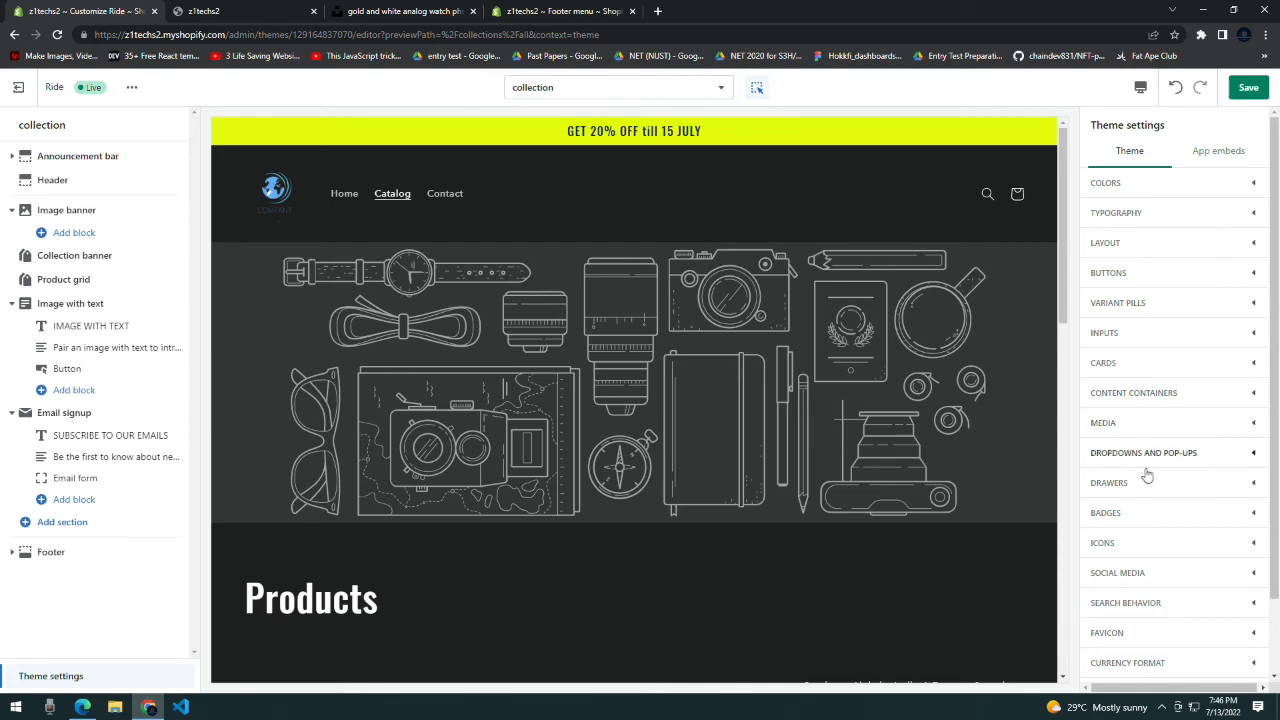
pyautogui.scroll(-2, 1150, 540)
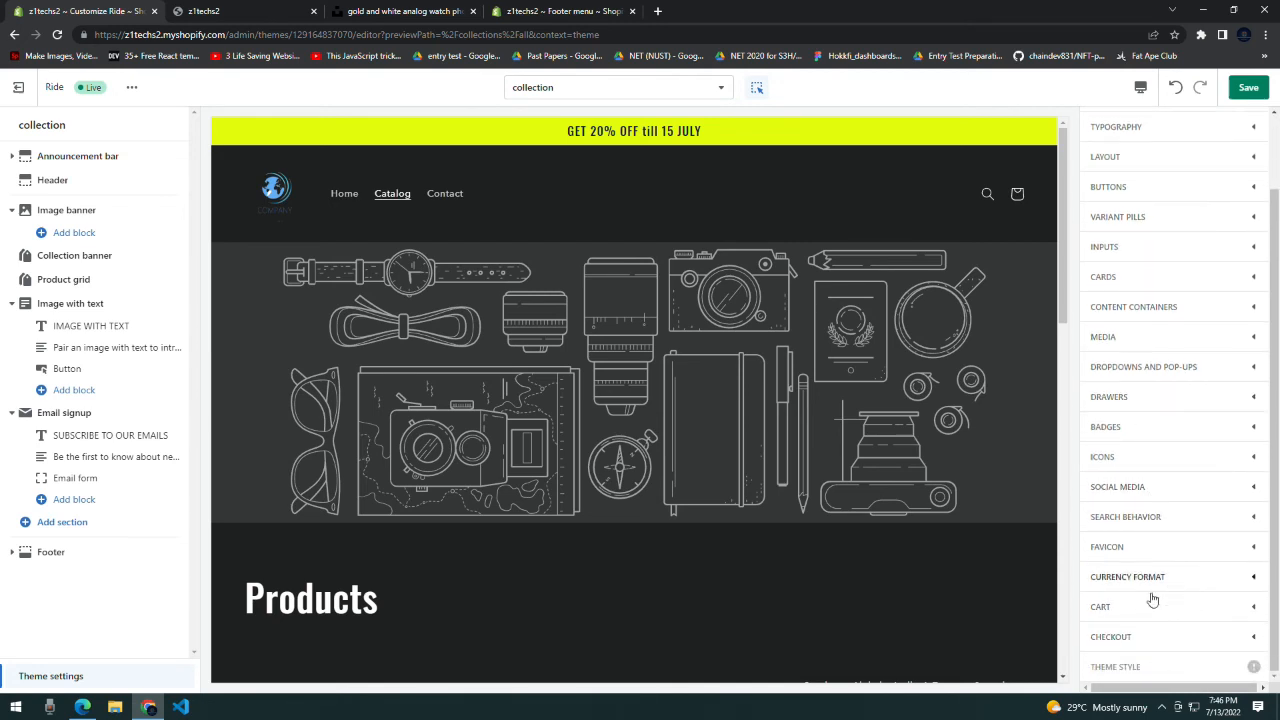
pyautogui.click(1163, 640)
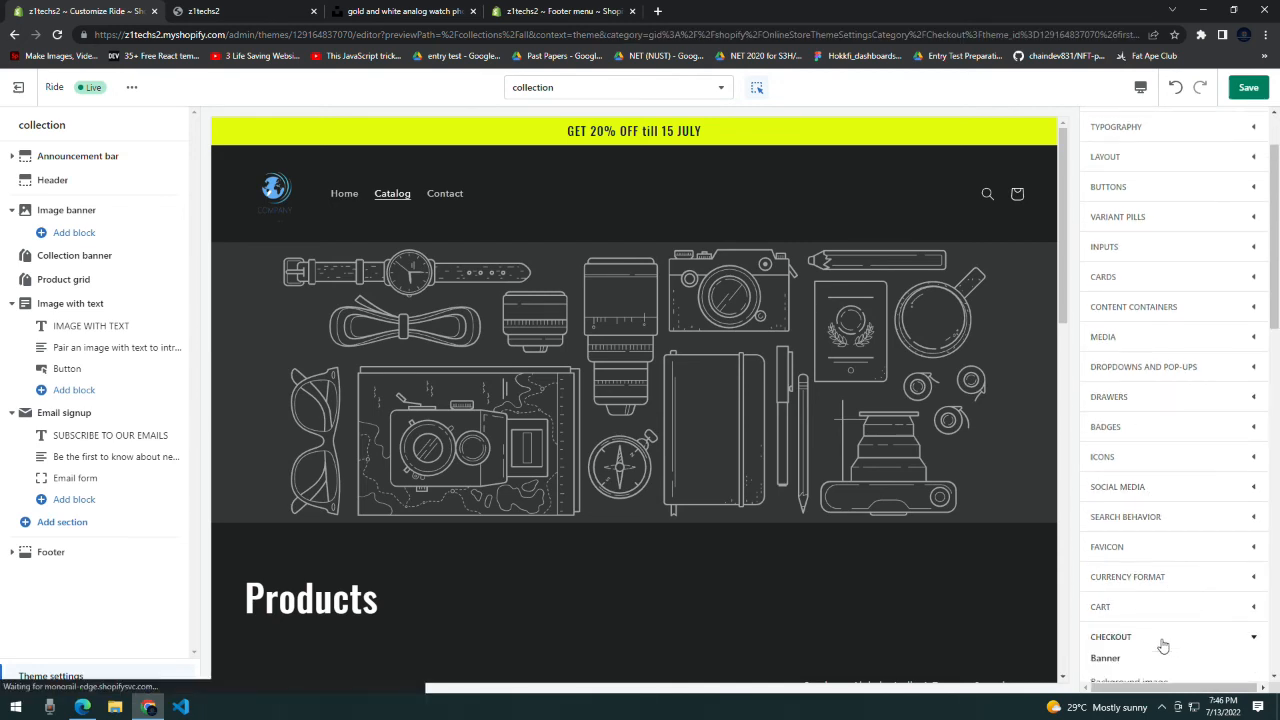
pyautogui.click(1203, 370)
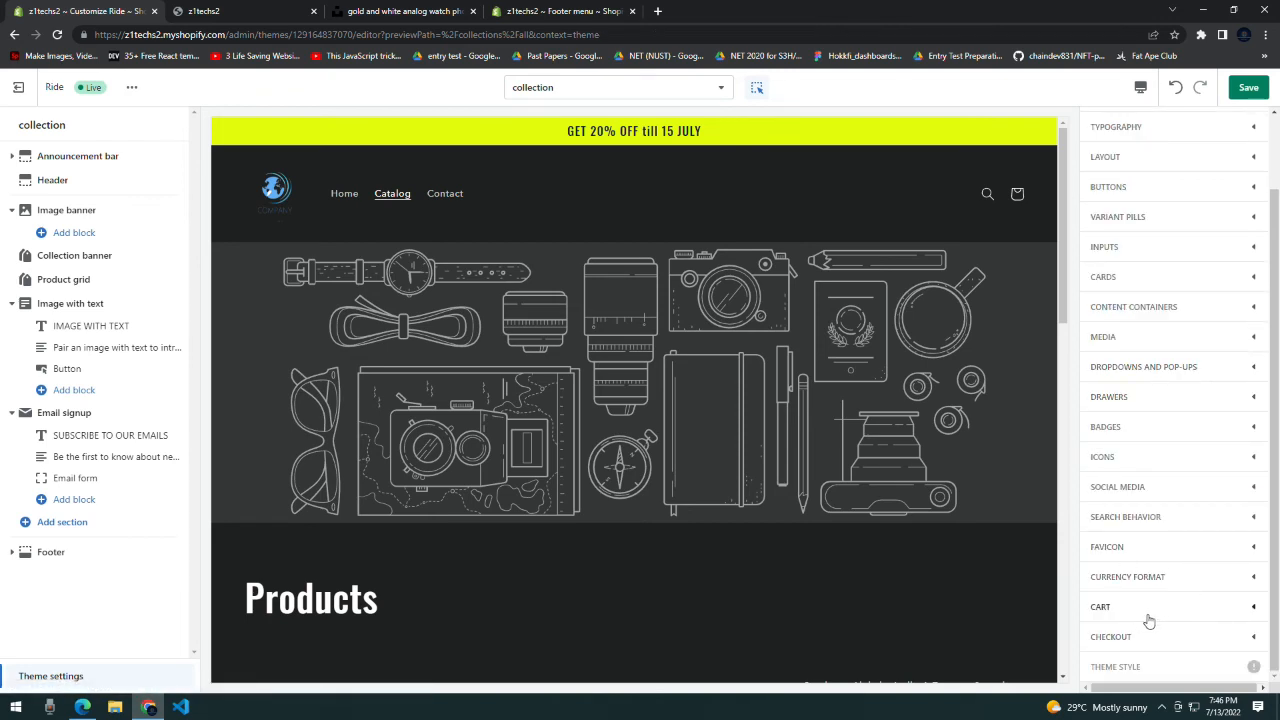
# - Set the favicon to the blue globe COMPANY logo from the image library and save the theme
pyautogui.click(1110, 548)
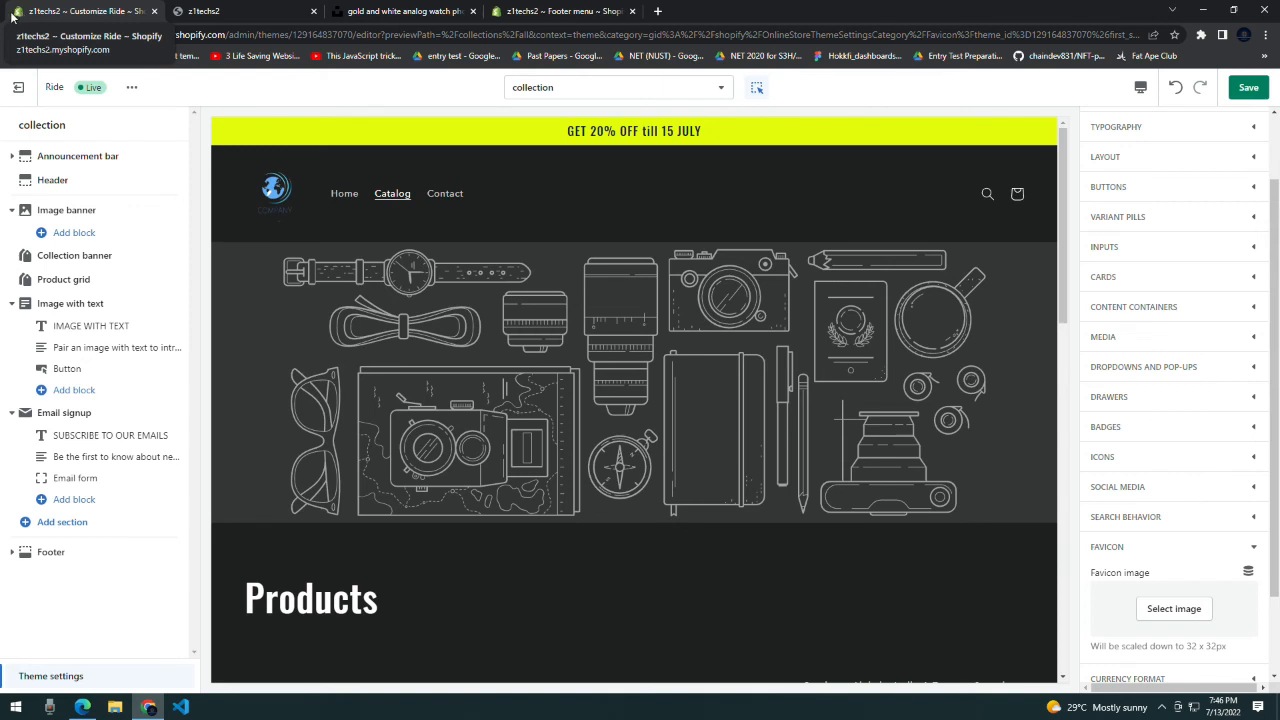
pyautogui.click(1175, 610)
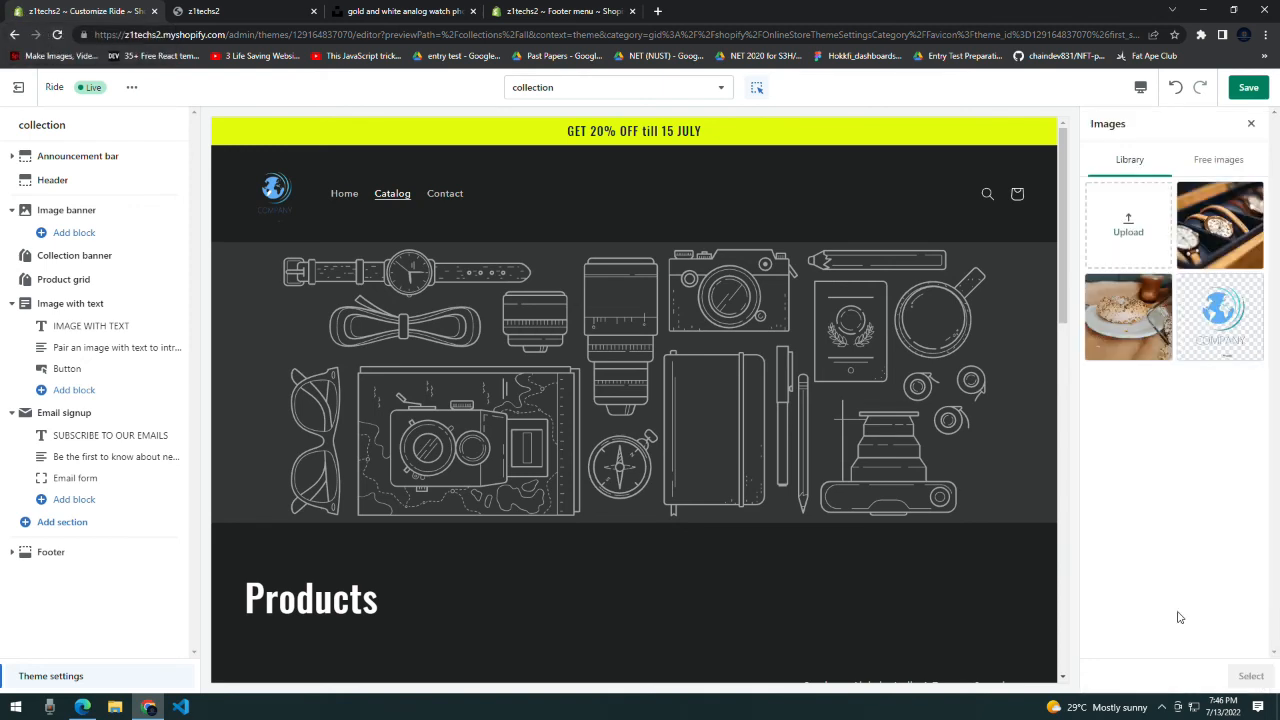
pyautogui.click(1202, 311)
pyautogui.click(1251, 676)
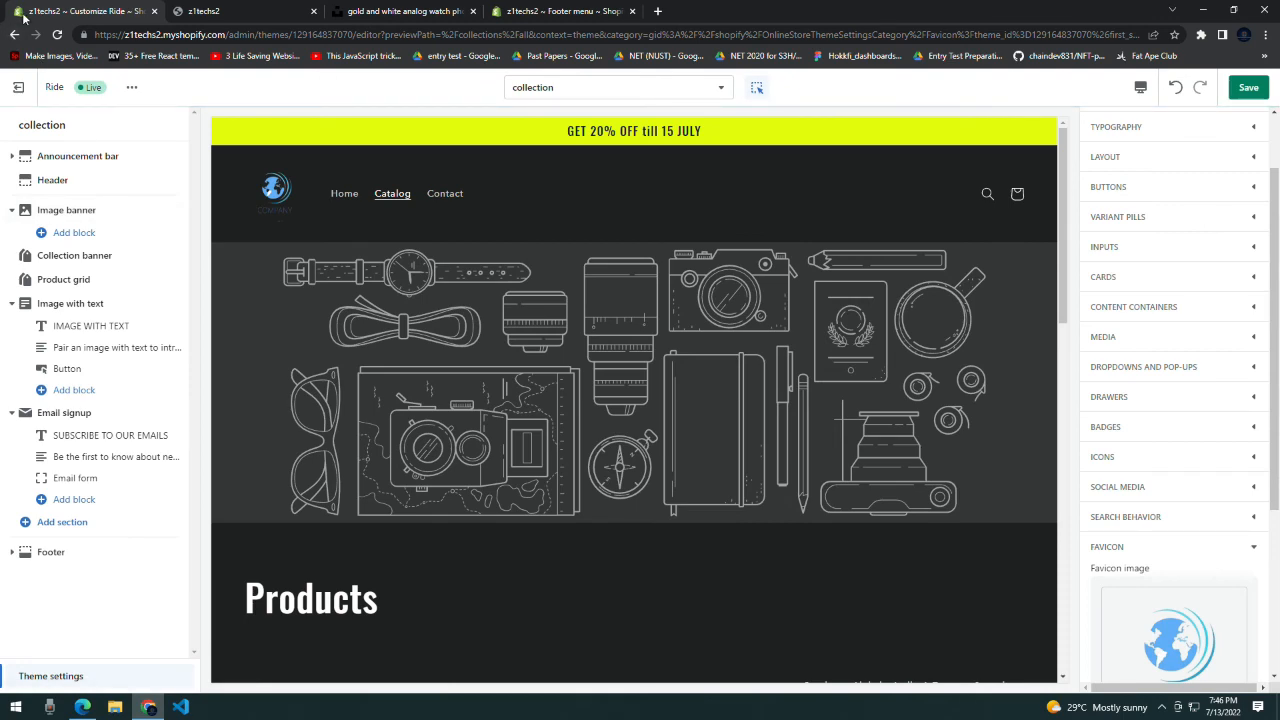
pyautogui.click(1262, 89)
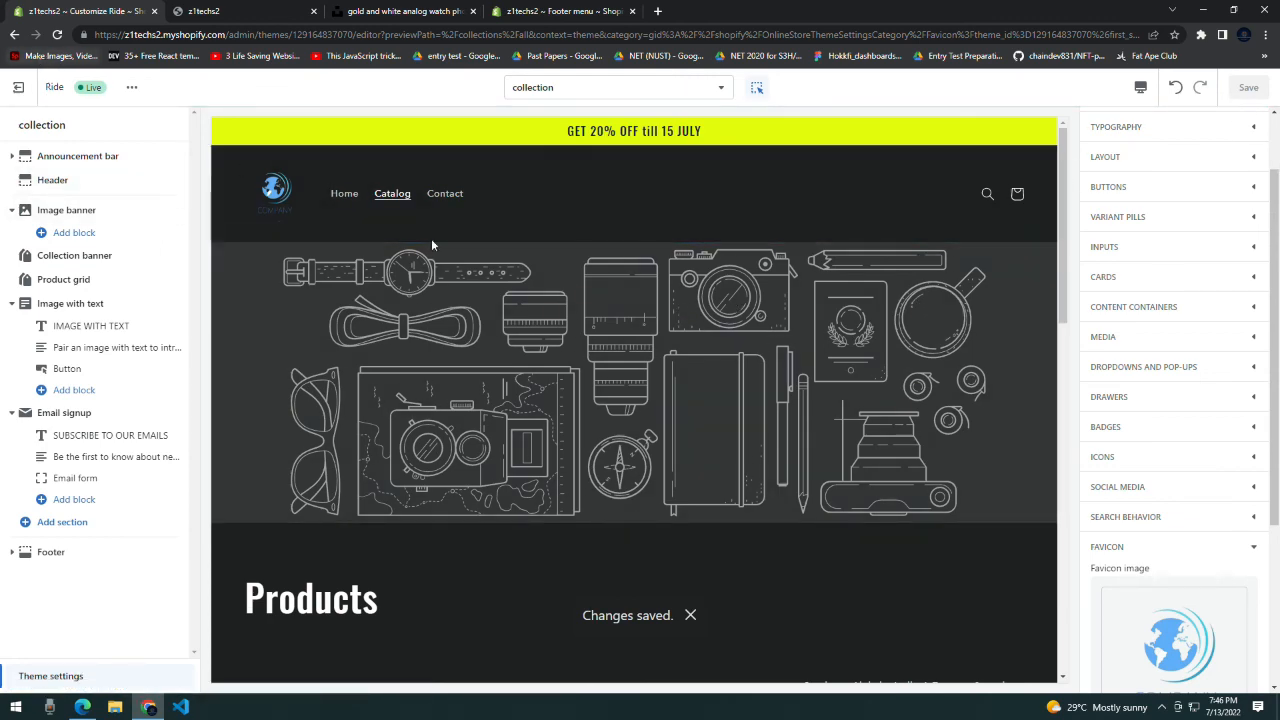
# - Reload the Footer menu admin page and the store preview to check the new favicon
pyautogui.scroll(-3, 960, 392)
pyautogui.scroll(3, 960, 392)
pyautogui.click(577, 8)
pyautogui.click(58, 38)
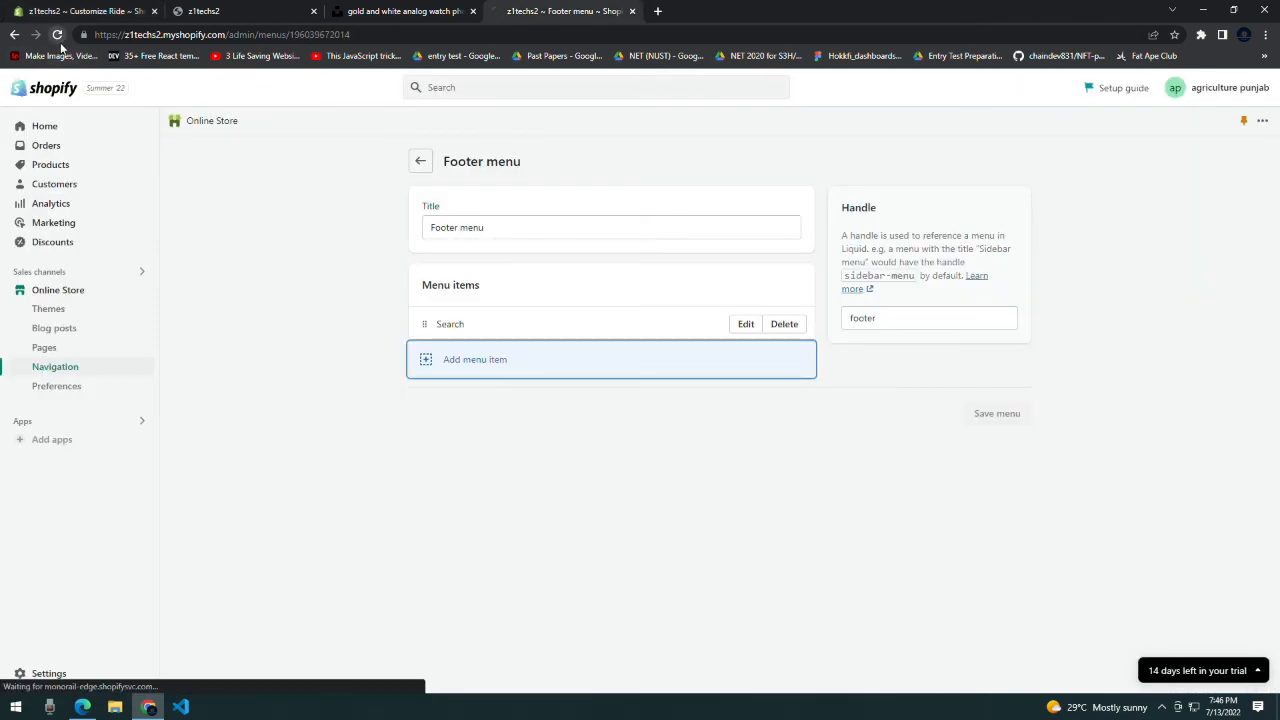
pyautogui.click(209, 9)
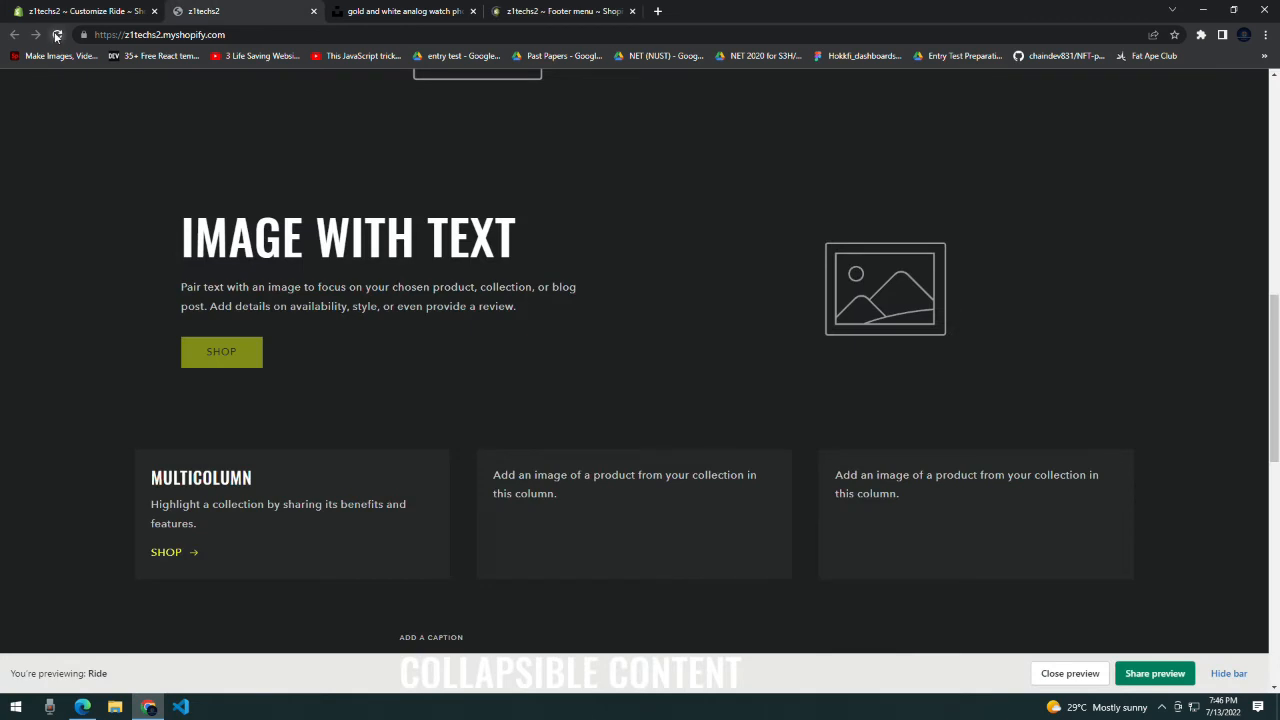
pyautogui.click(57, 36)
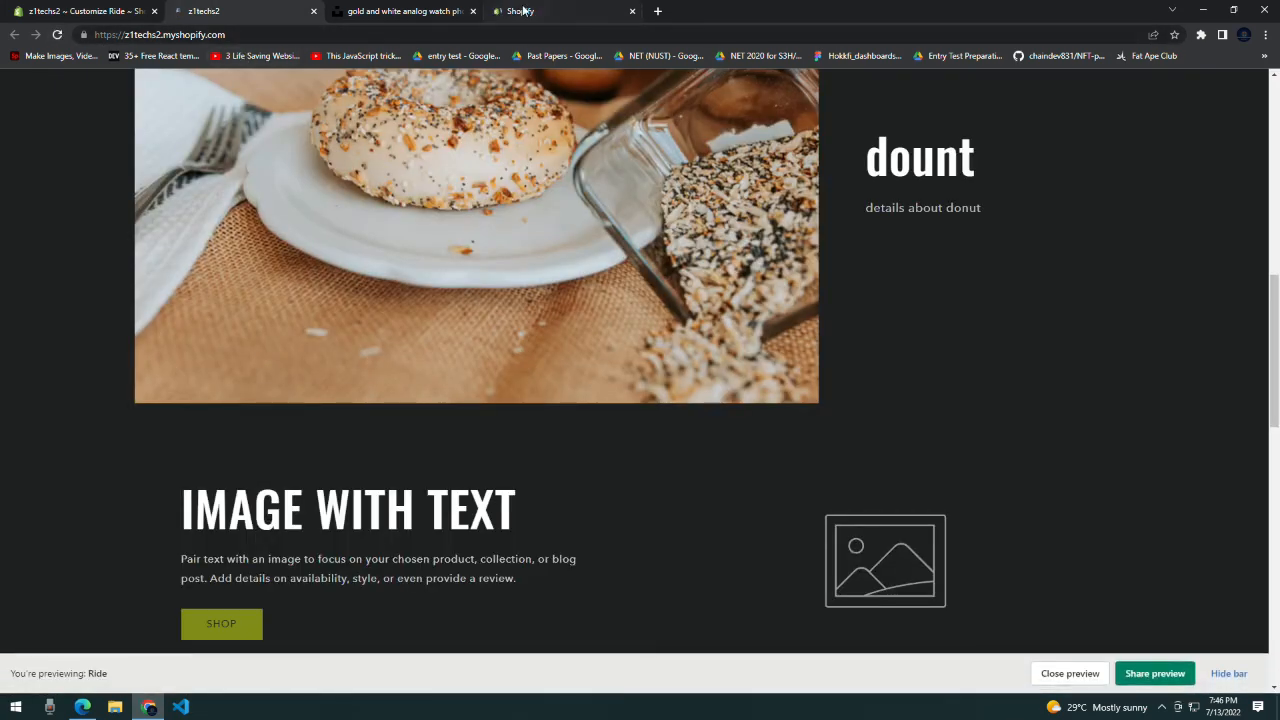
# - Compare the browser tab icons of the theme editor, the Footer menu page and the store preview
pyautogui.click(163, 12)
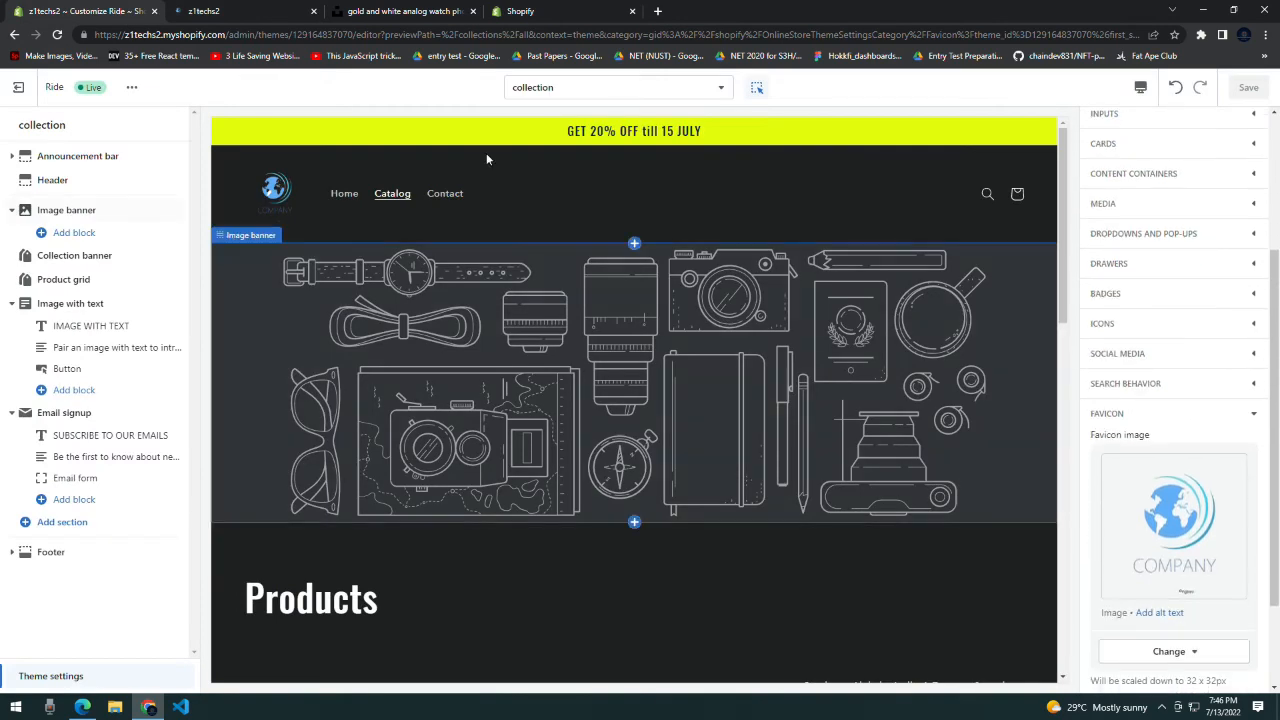
pyautogui.click(565, 11)
pyautogui.click(30, 8)
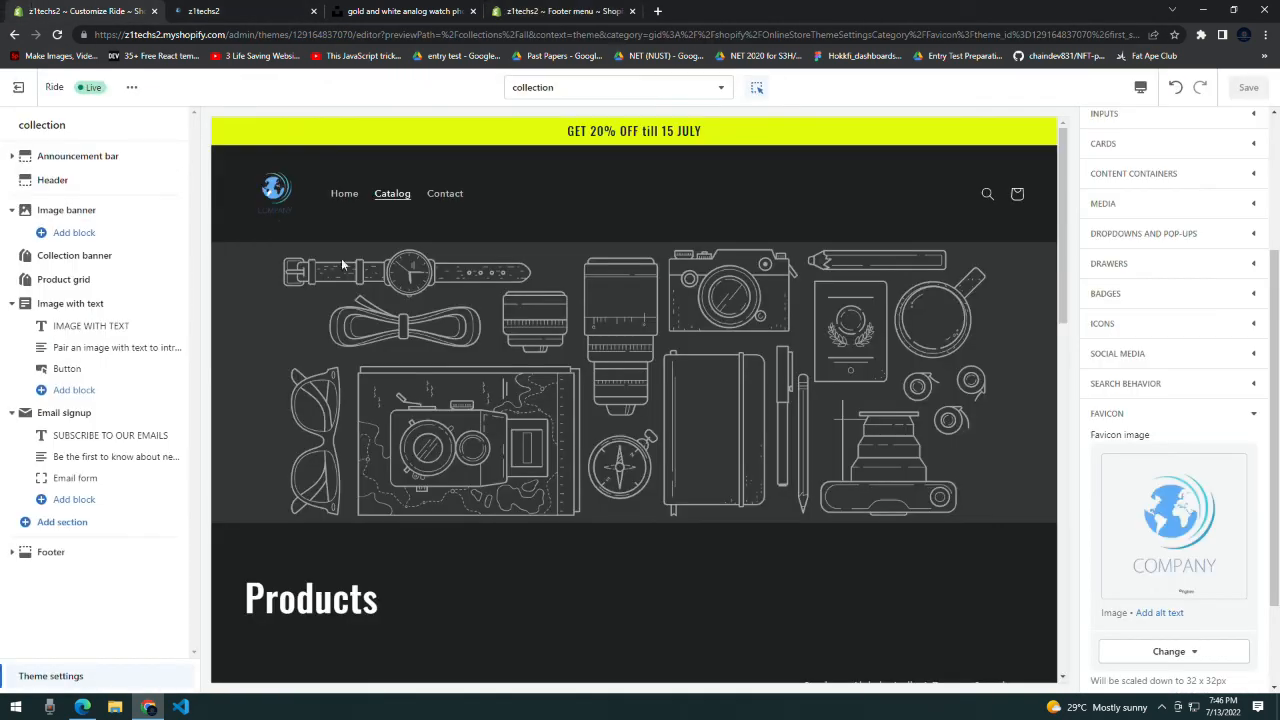
pyautogui.click(508, 8)
pyautogui.click(172, 18)
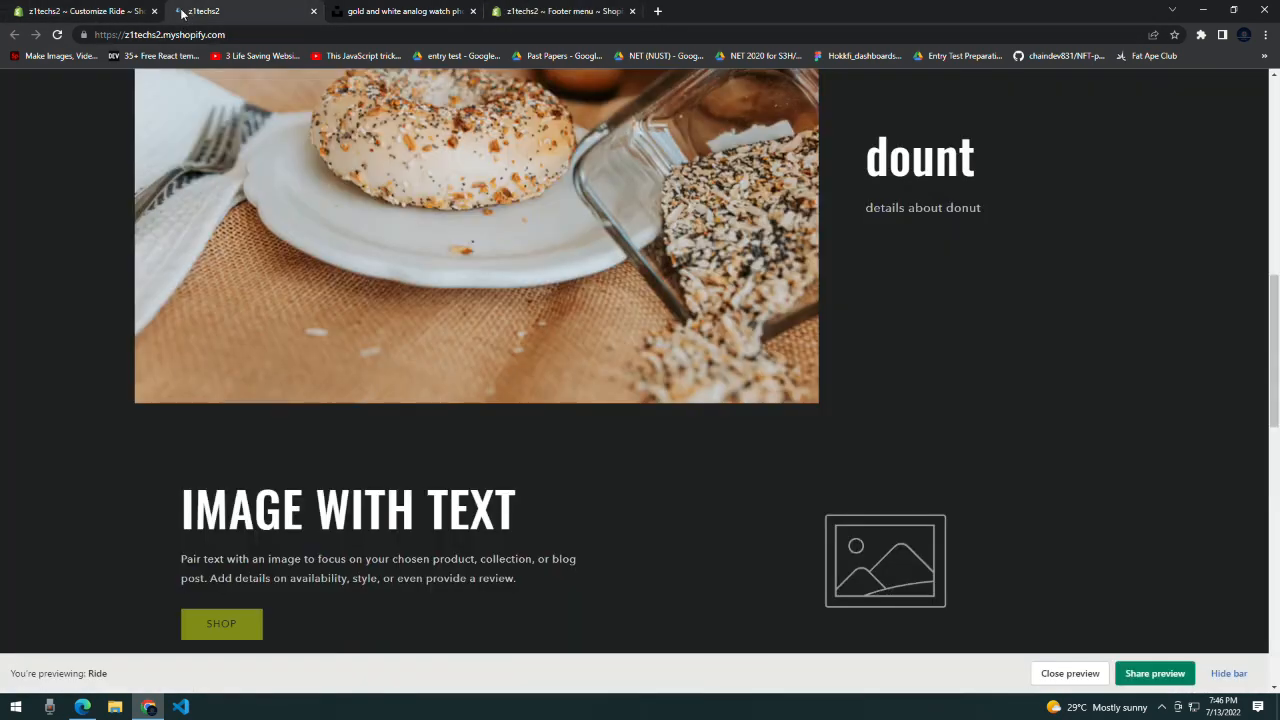
# - Return to the theme editor and look over the list of theme settings categories
pyautogui.click(100, 10)
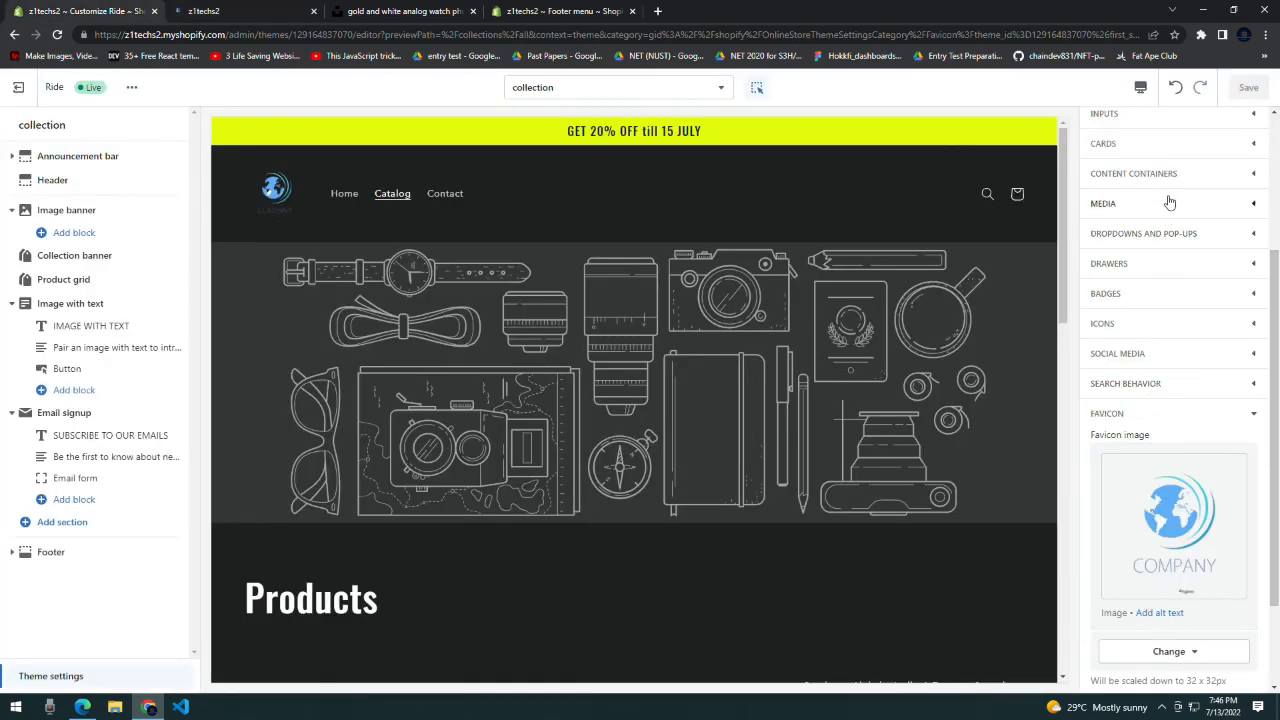
pyautogui.scroll(3, 1190, 330)
pyautogui.scroll(-4, 1177, 517)
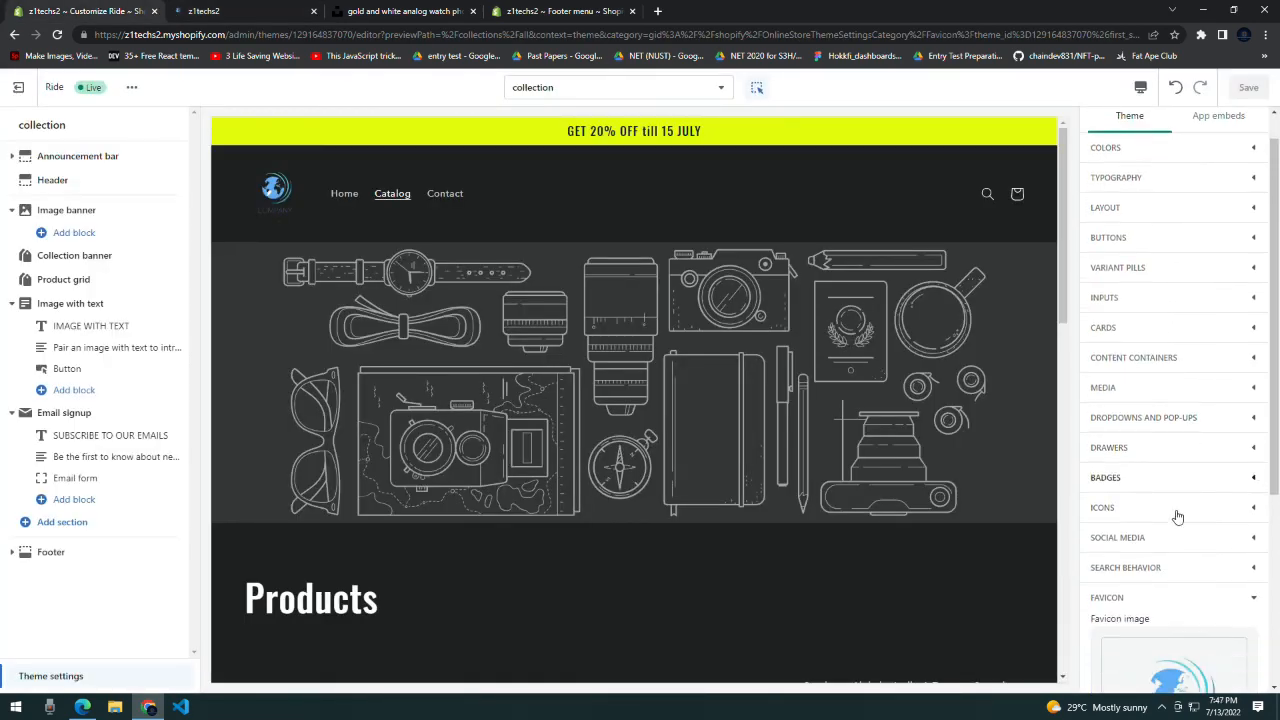
pyautogui.scroll(4, 1150, 580)
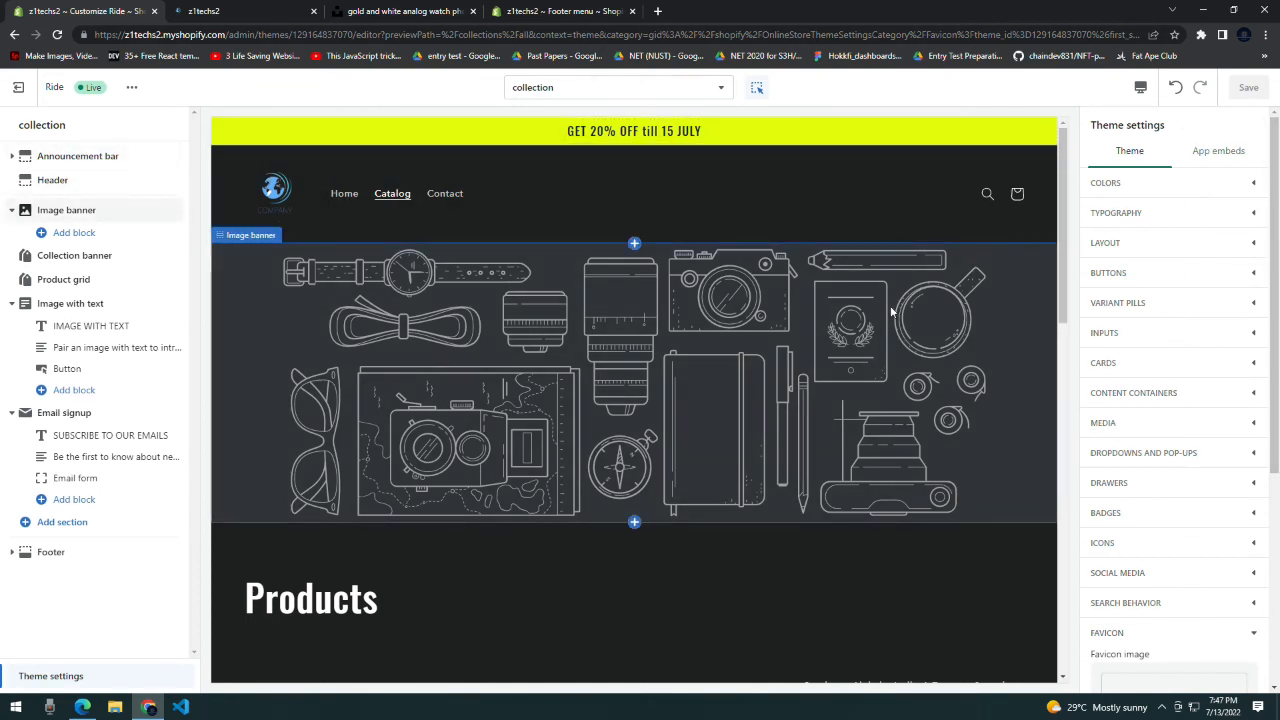
# - Search Google for "shopify online stores" in a new browser tab
pyautogui.click(658, 11)
pyautogui.write('shopify ')
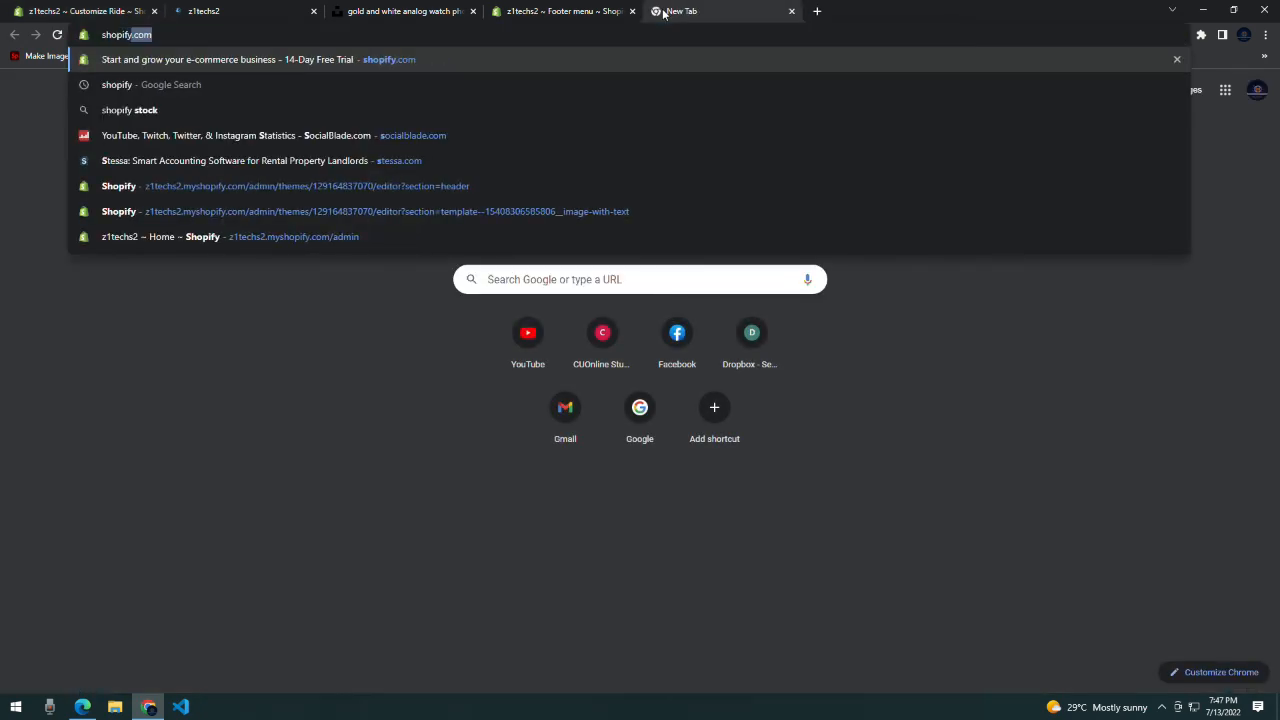
pyautogui.write('online stores')
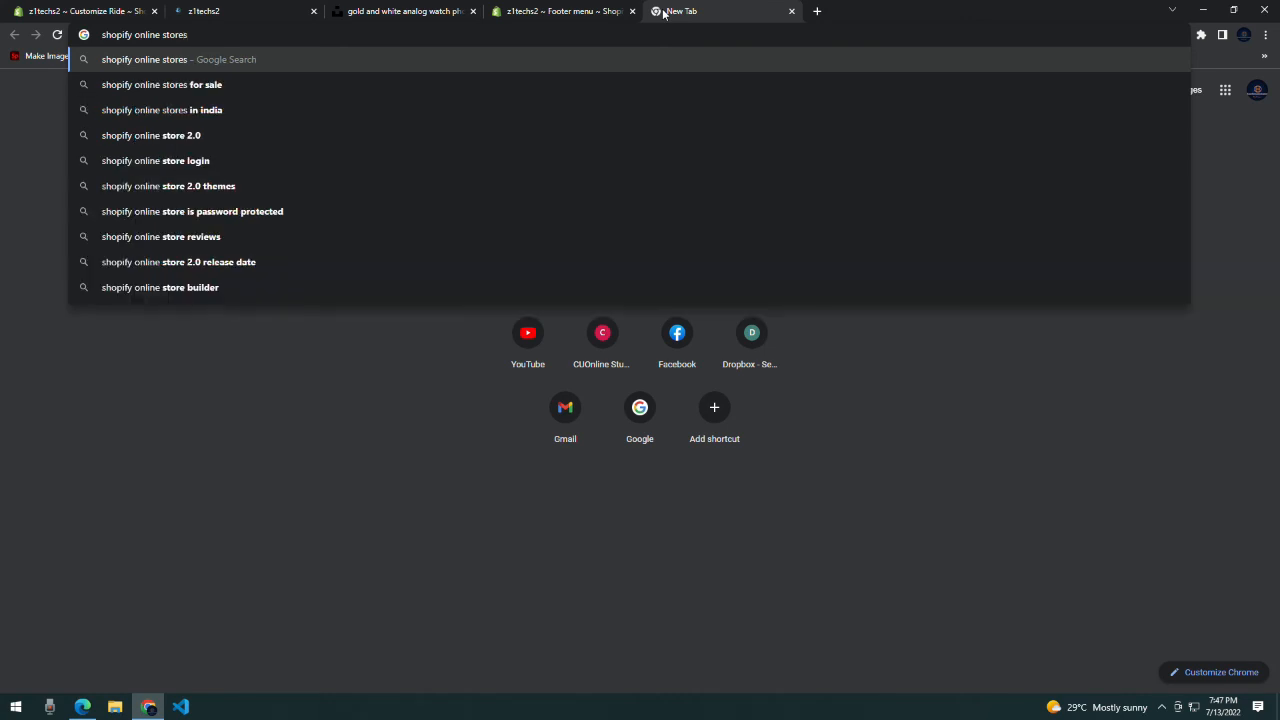
pyautogui.press('Return')
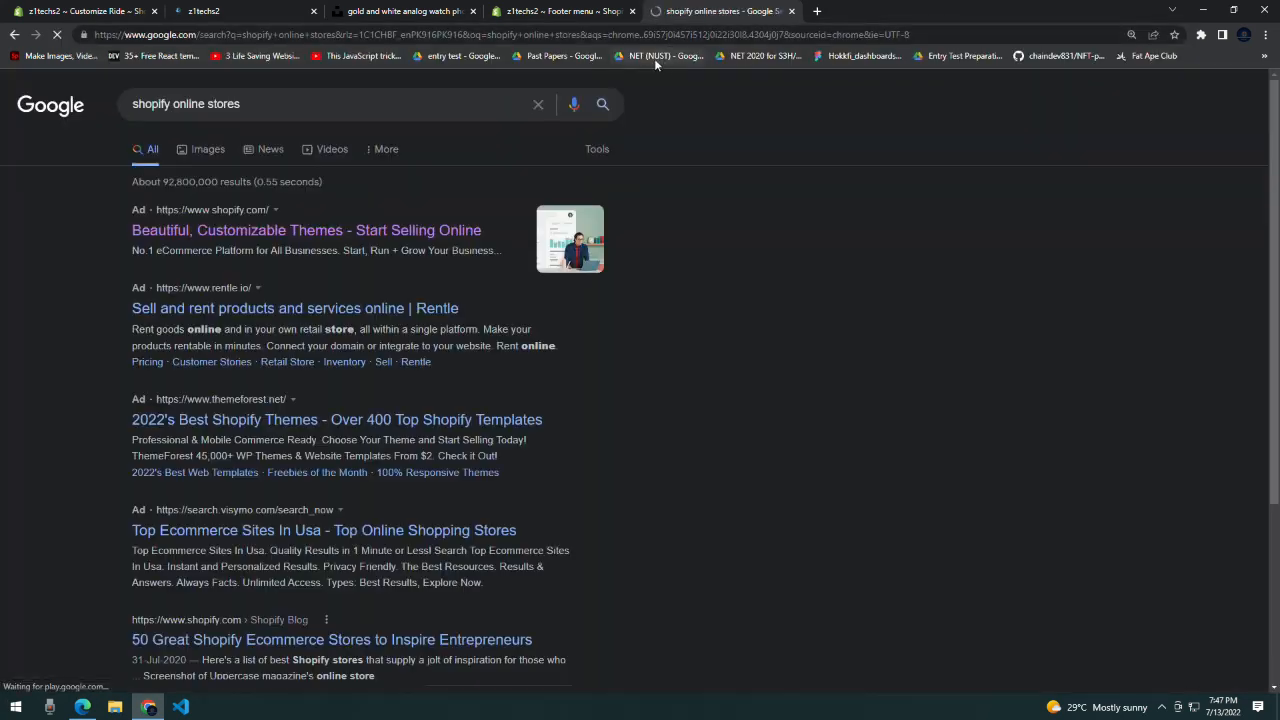
# - Return from the first sponsored result and refine the Google search to "shopify online stores lists3"
pyautogui.click(267, 240)
pyautogui.hotkey('alt', 'Left')
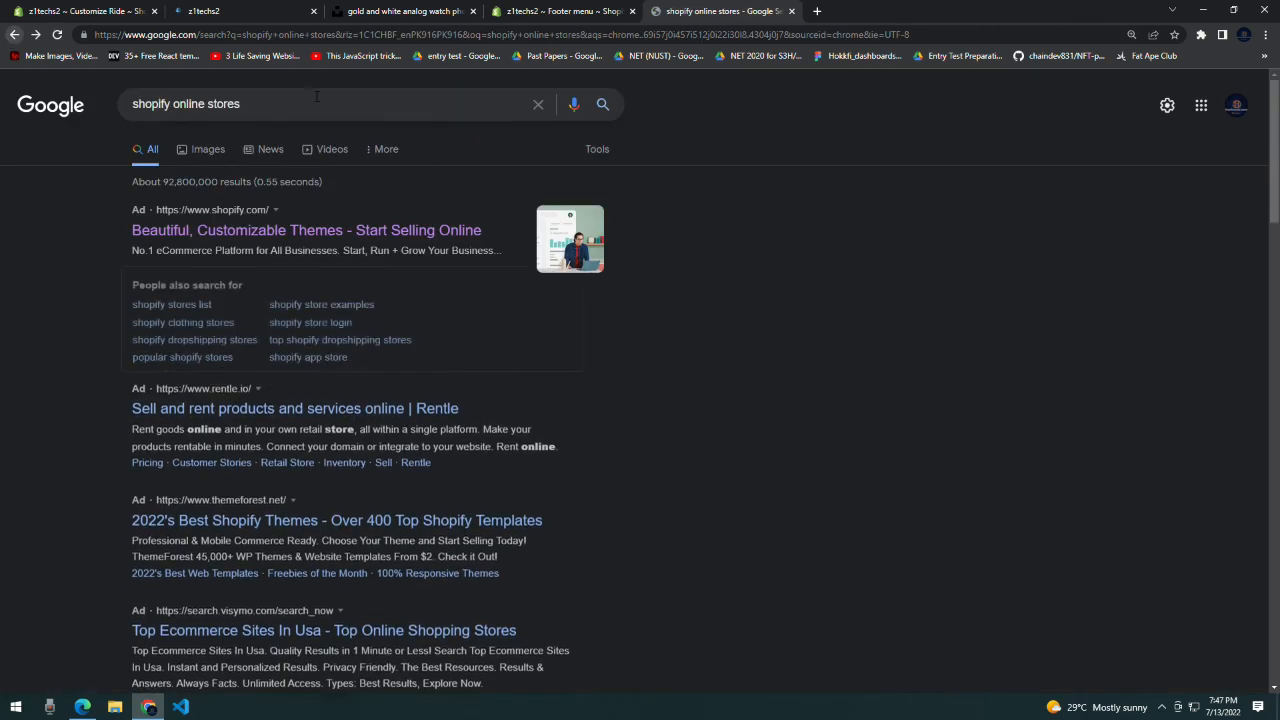
pyautogui.click(316, 96)
pyautogui.write('lists3')
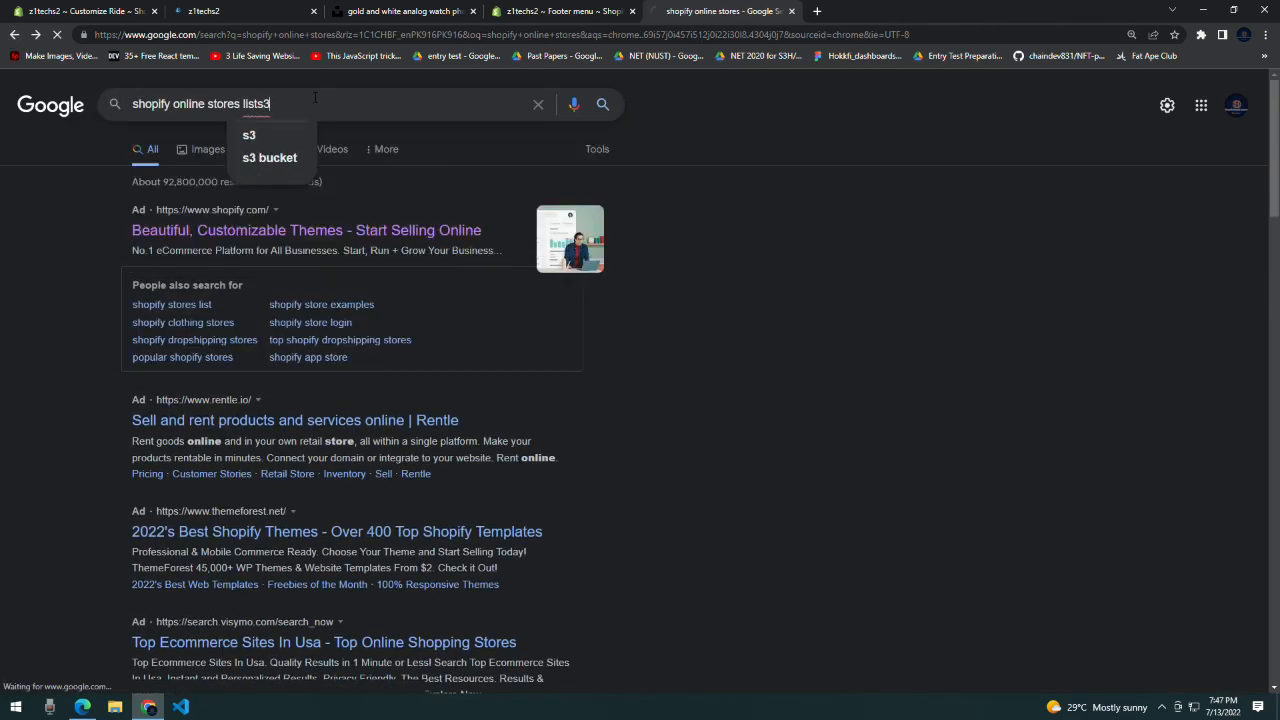
# - Look through the search results and open the Oberlo article "60 Most Inspiring and Successful Shopify Stores in 2022"
pyautogui.scroll(-5, 288, 276)
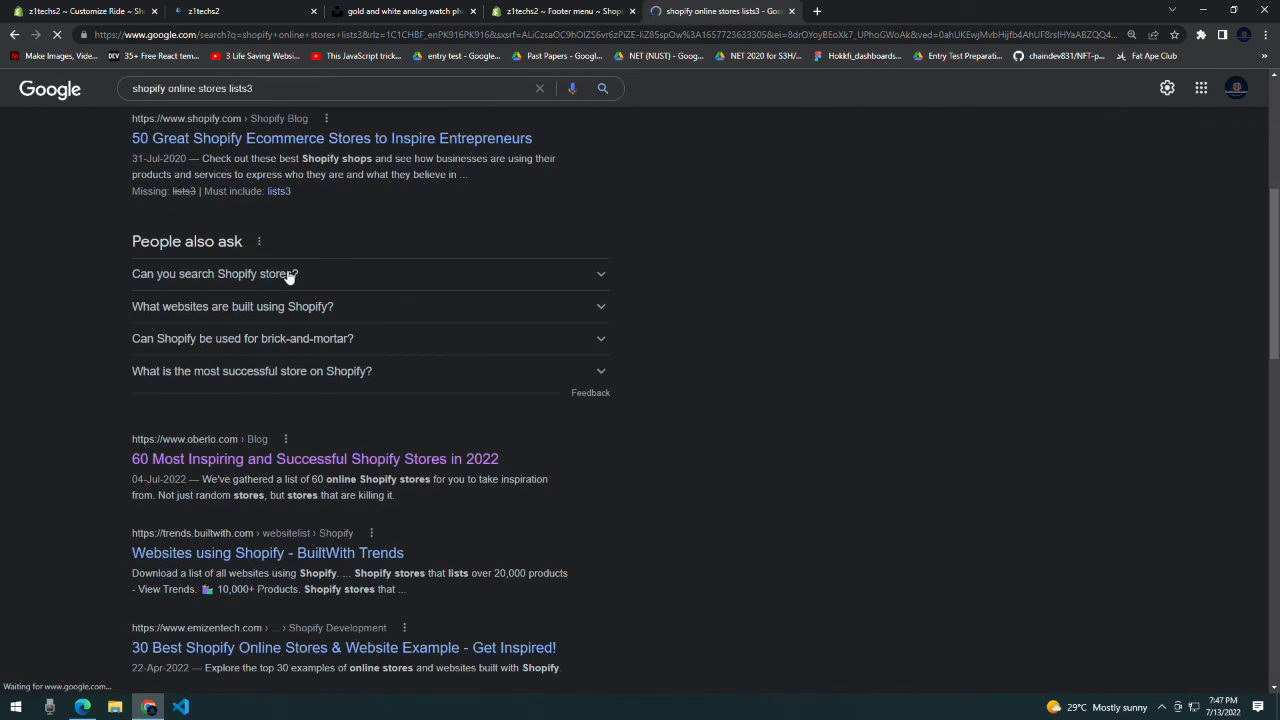
pyautogui.click(288, 275)
pyautogui.click(287, 273)
pyautogui.scroll(-2, 294, 320)
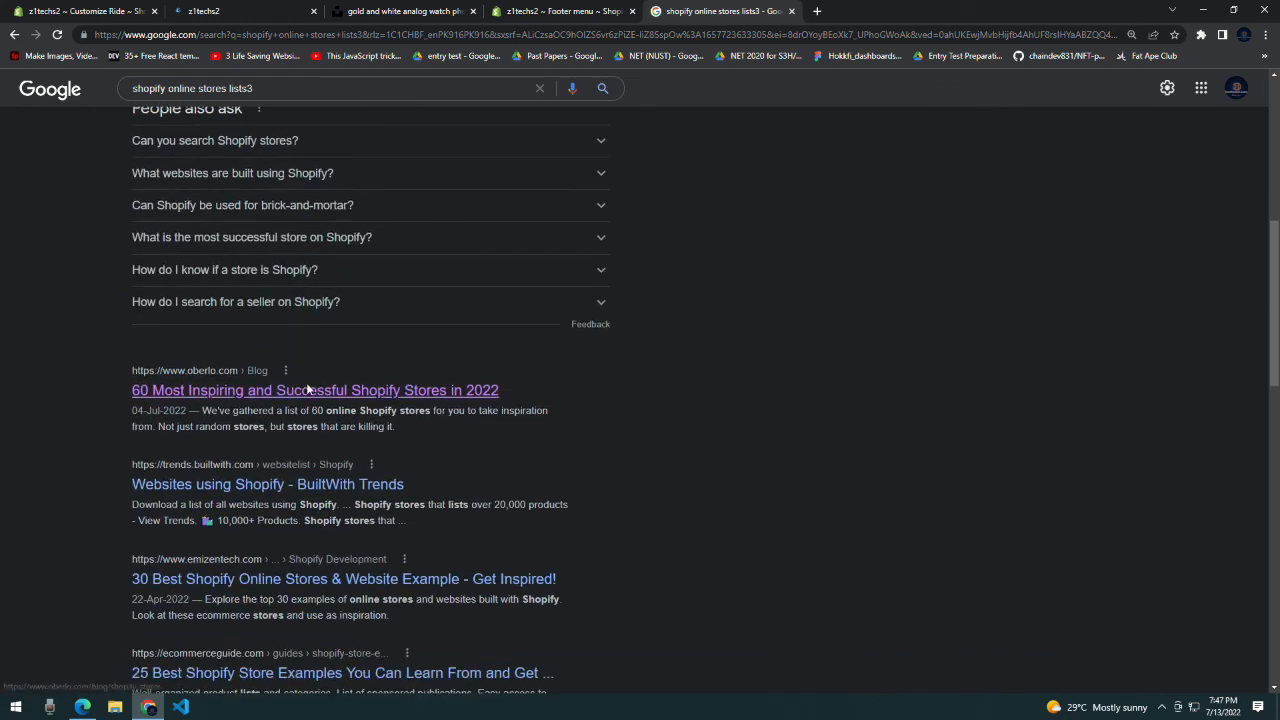
pyautogui.click(308, 390)
# - Visit the Negative store, first in the article's list, look over its home page and return to the article
pyautogui.scroll(-5, 404, 410)
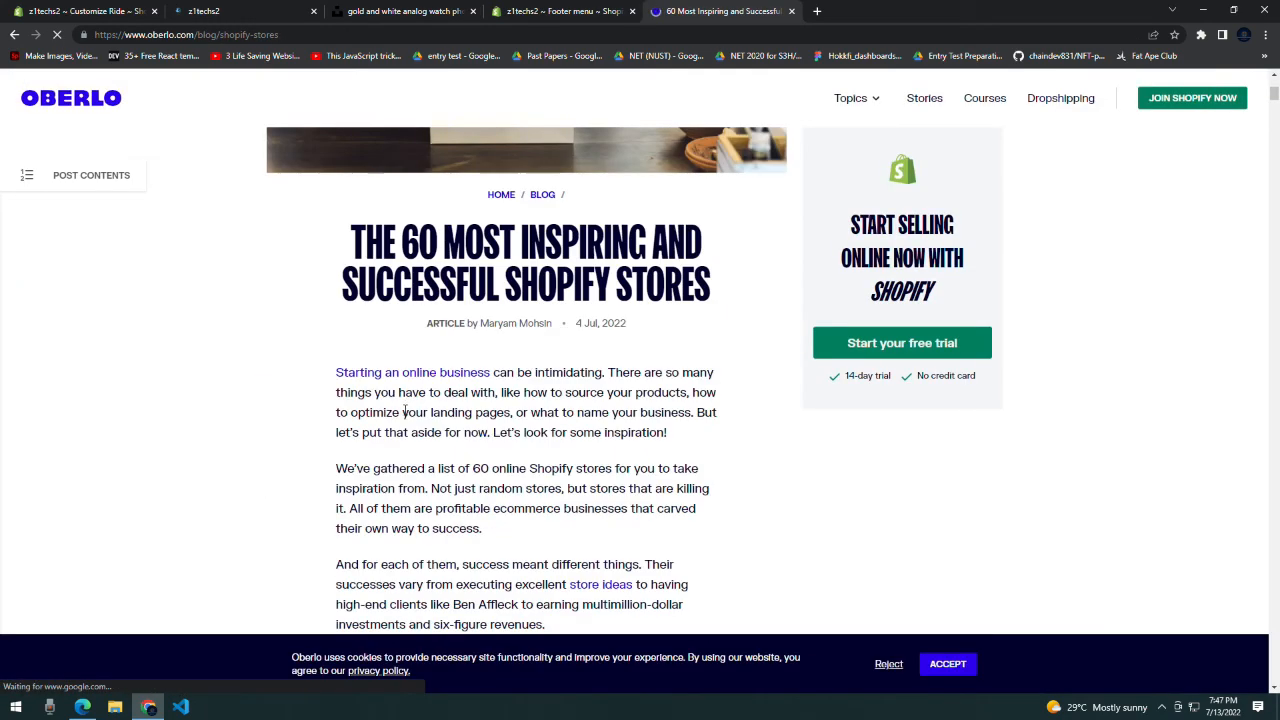
pyautogui.scroll(-10, 404, 412)
pyautogui.rightClick(405, 150)
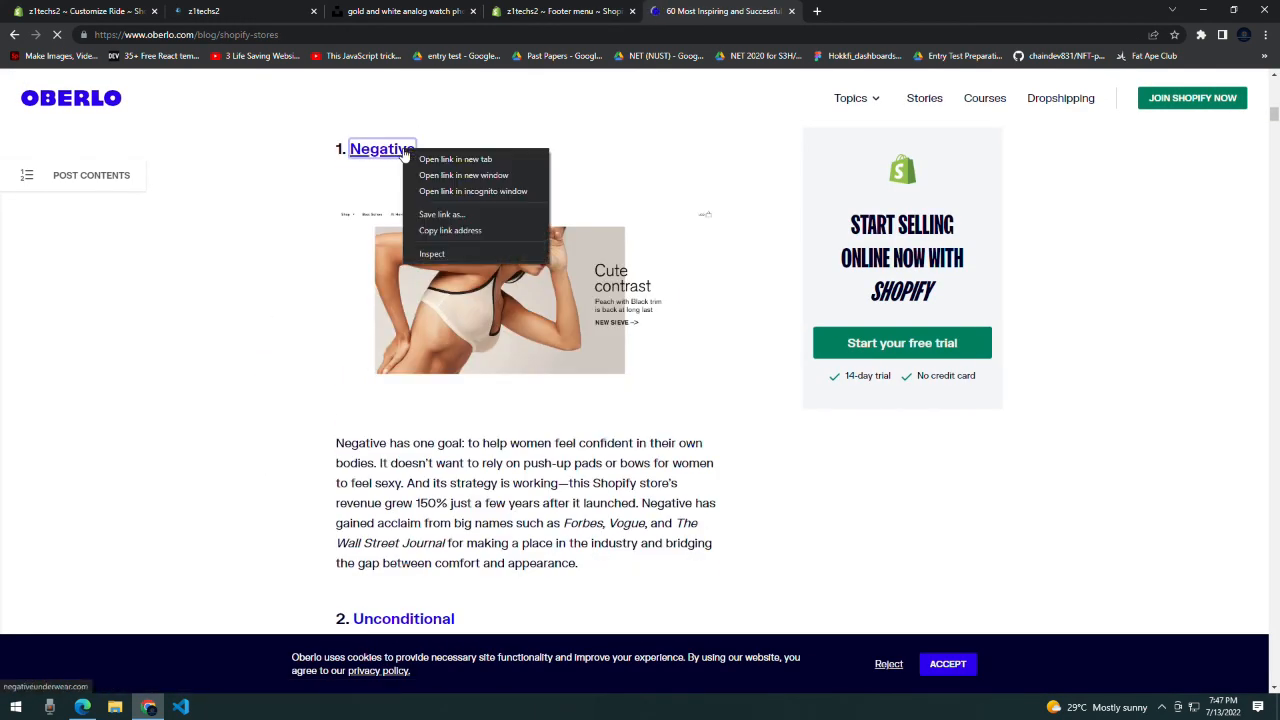
pyautogui.click(397, 153)
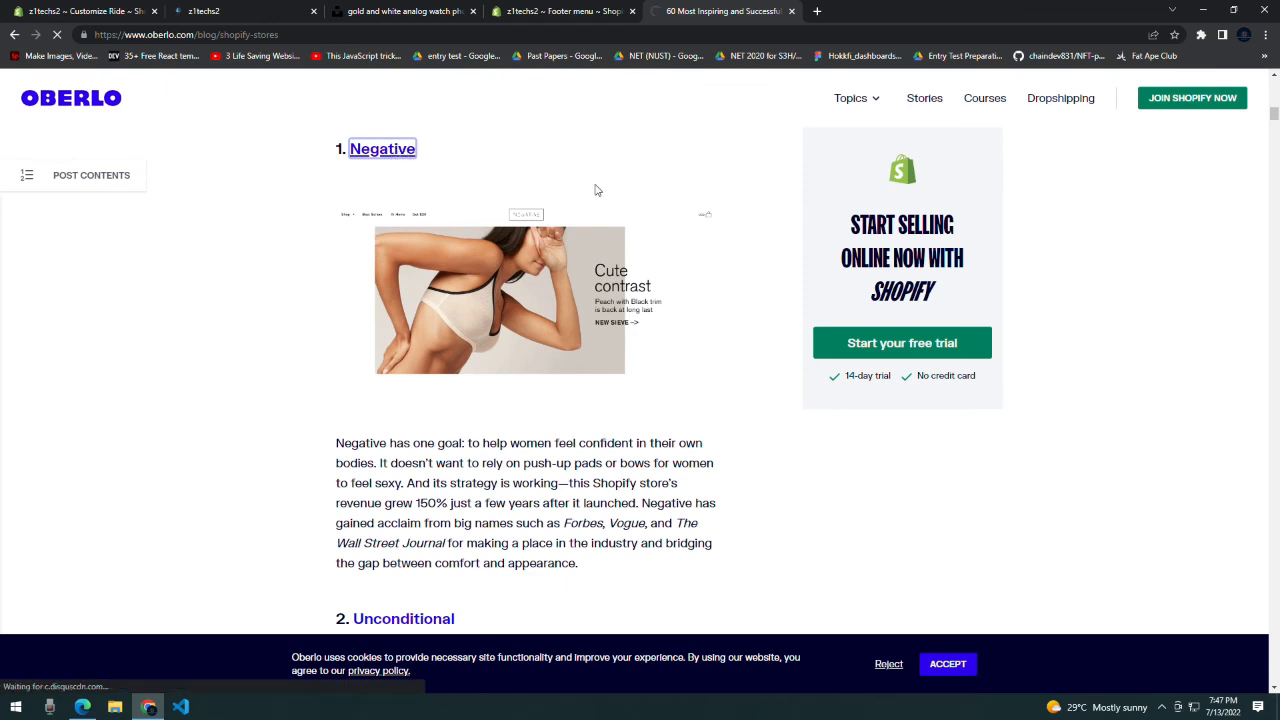
pyautogui.scroll(-2, 595, 190)
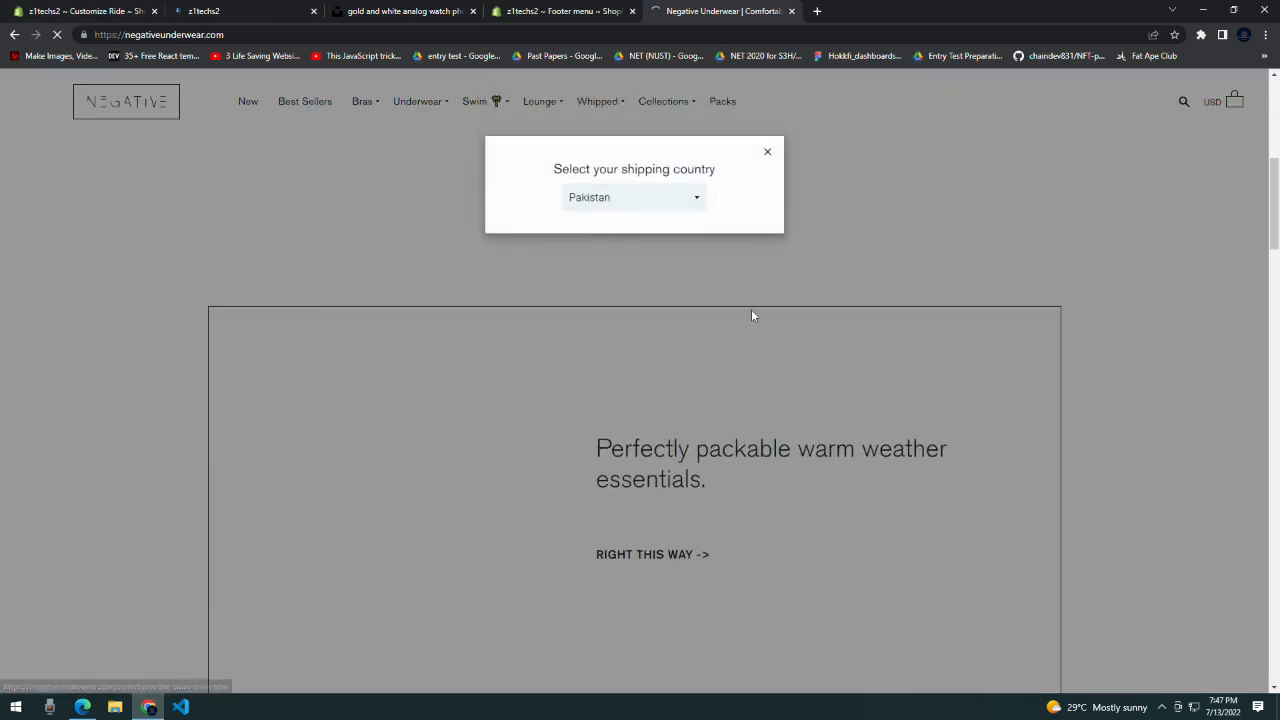
pyautogui.hotkey('alt', 'Left')
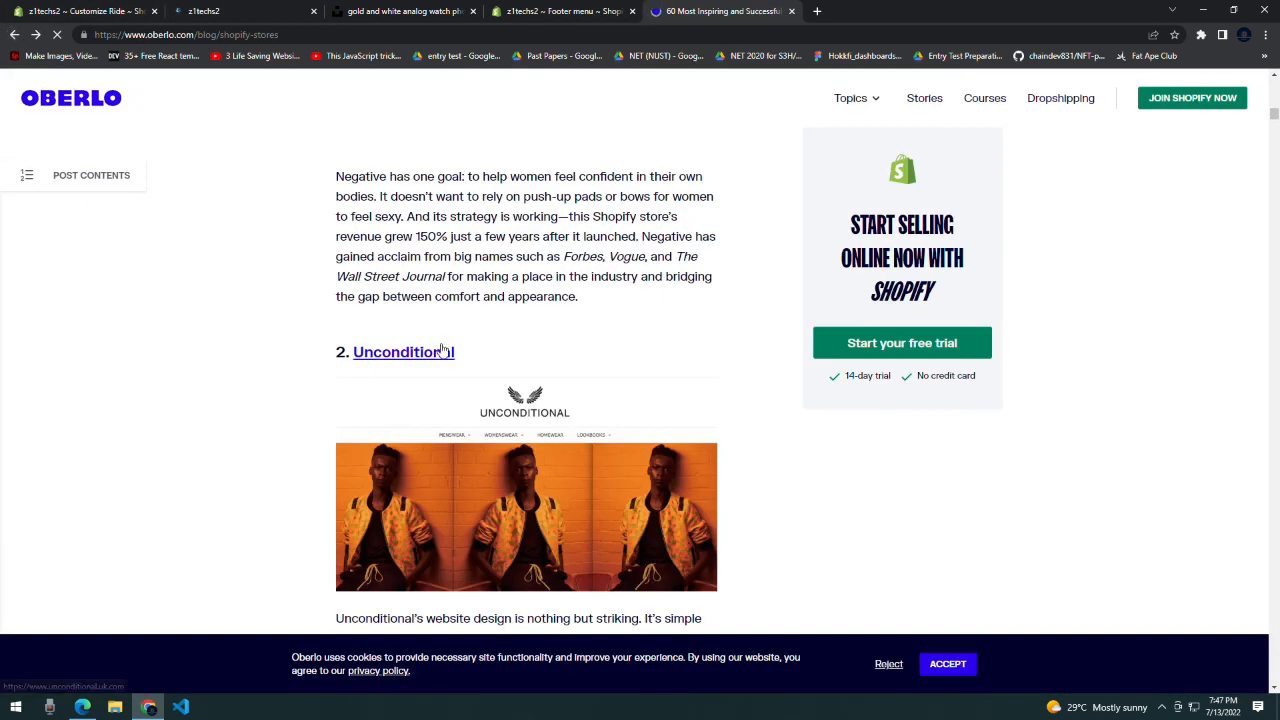
# - Open the Unconditional store from the article and look through its whole home page, dismissing the shipping country pop-up
pyautogui.click(440, 352)
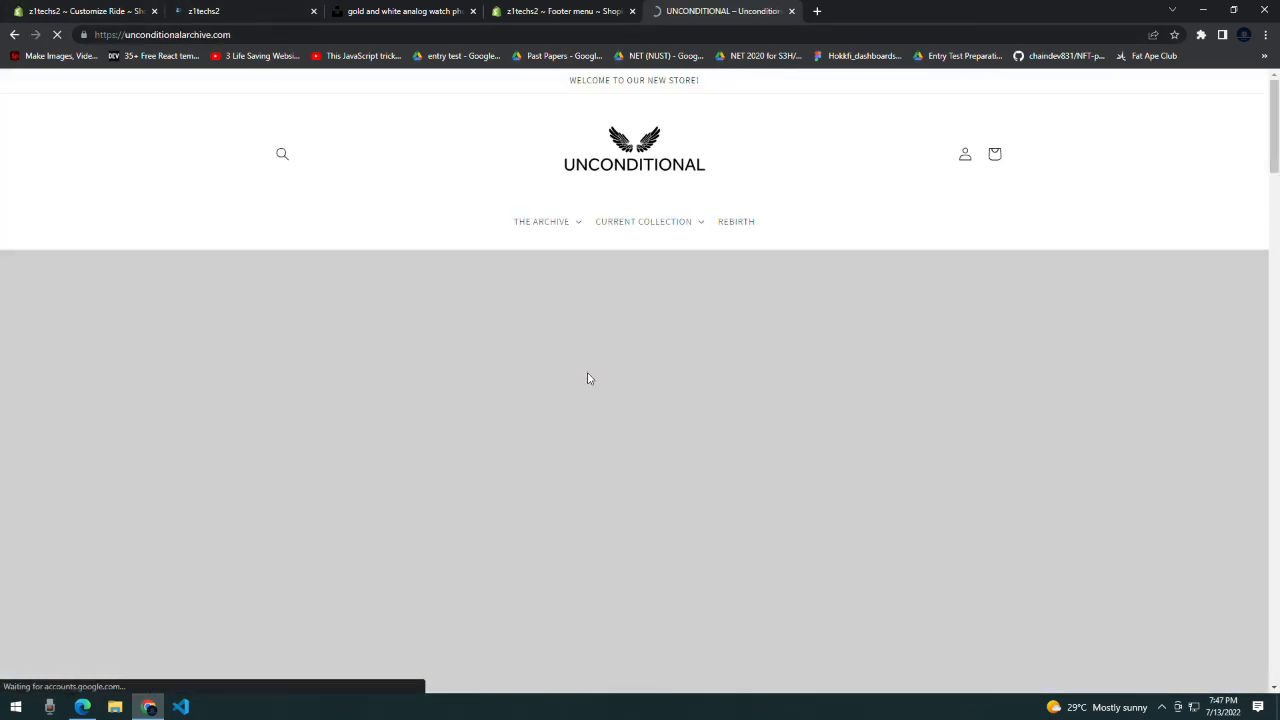
pyautogui.scroll(-20, 680, 395)
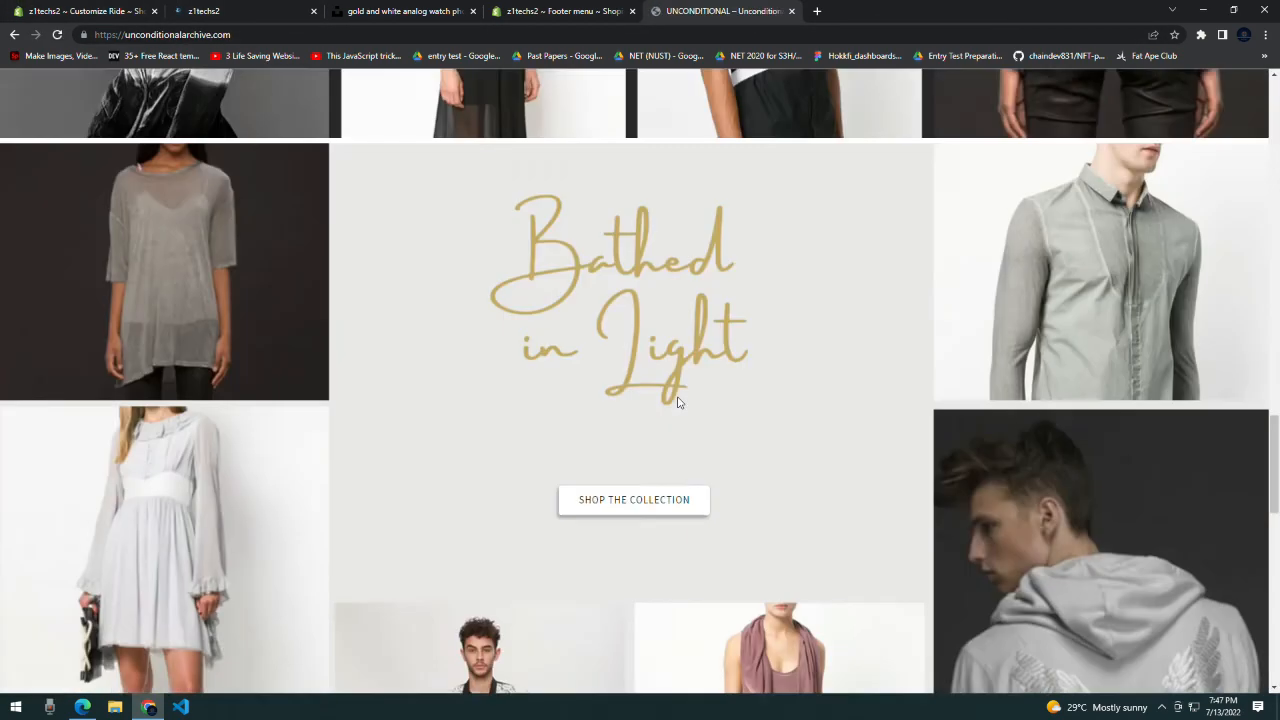
pyautogui.scroll(-5, 678, 405)
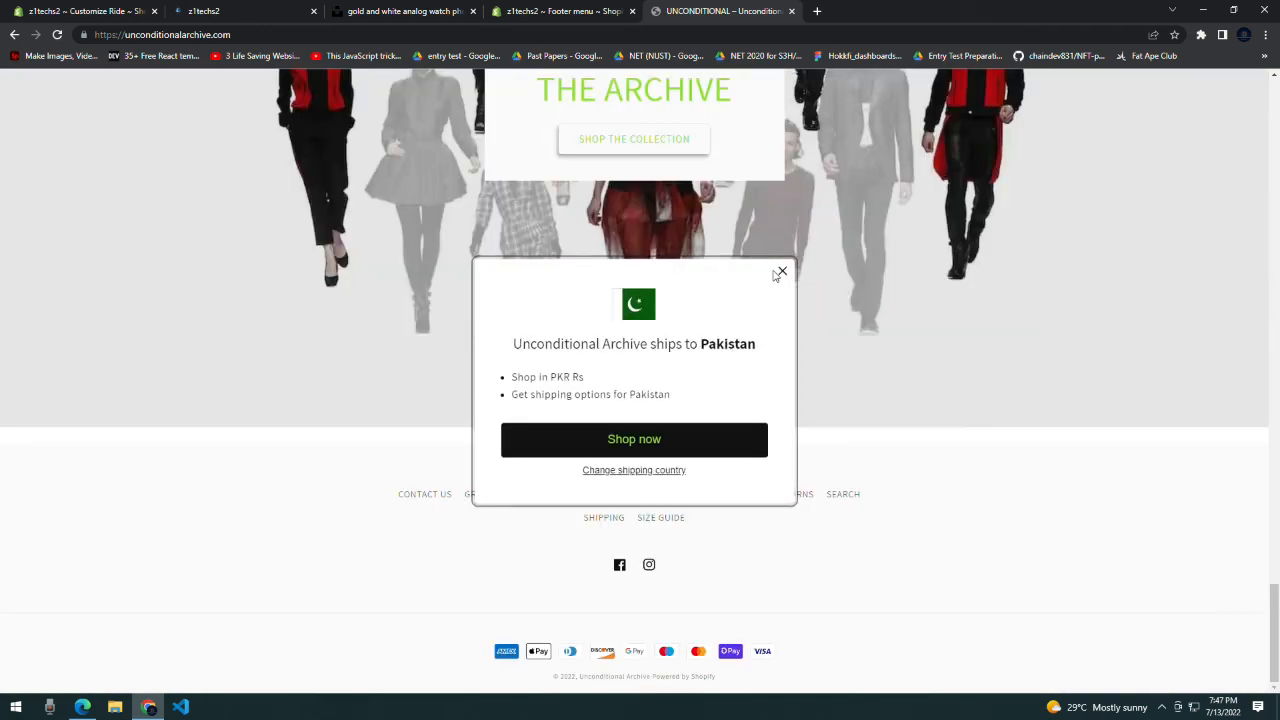
pyautogui.click(781, 272)
pyautogui.scroll(20, 688, 392)
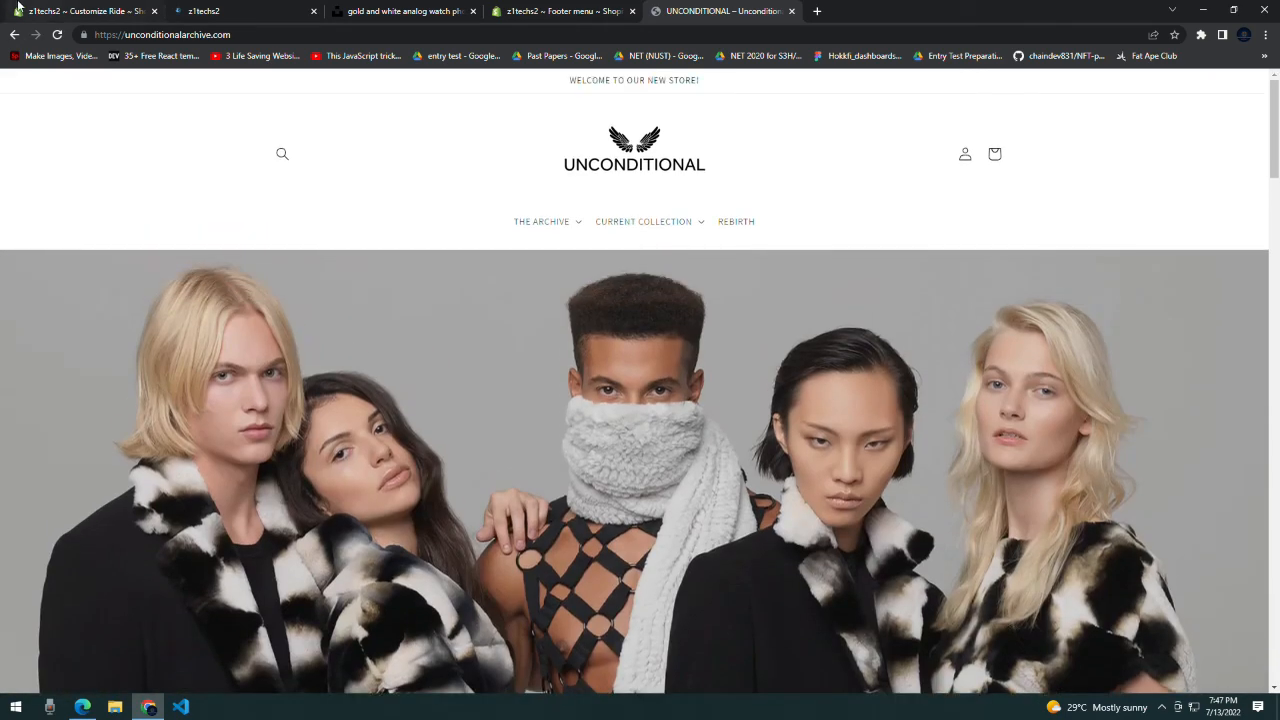
# - Compare the Unconditional home page with the collection page in the Ride theme editor
pyautogui.click(18, 9)
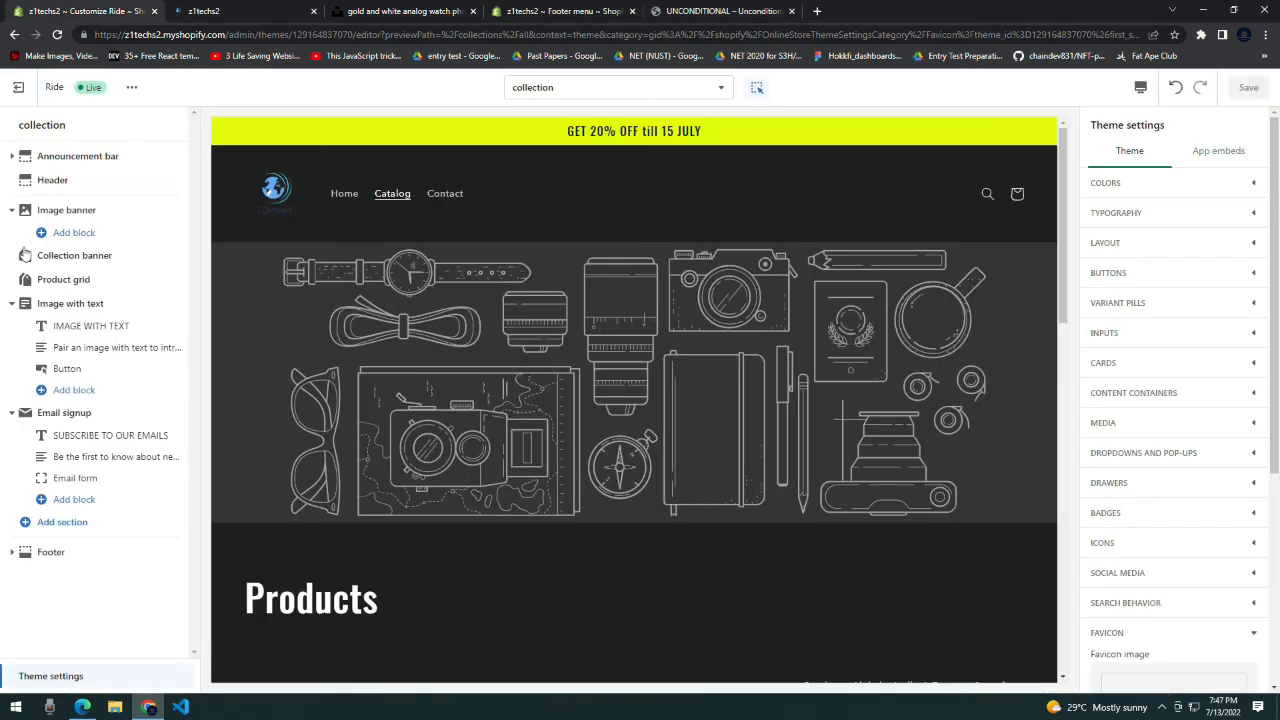
pyautogui.click(712, 11)
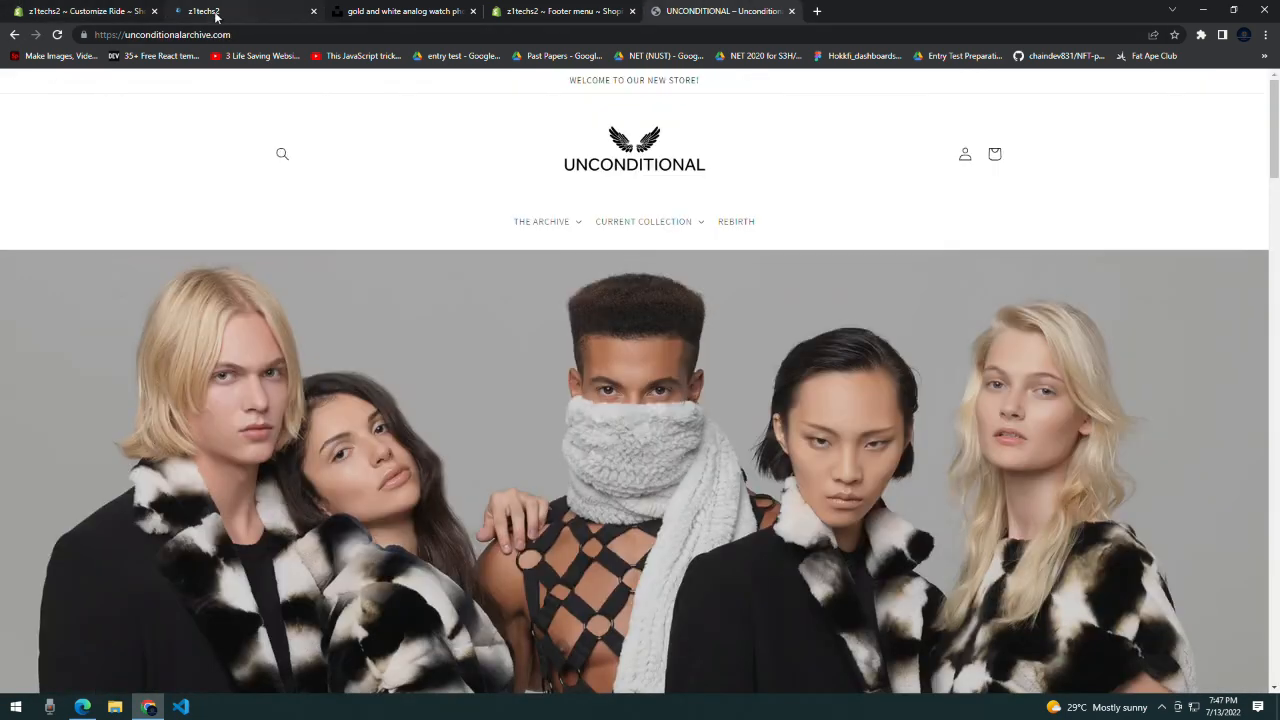